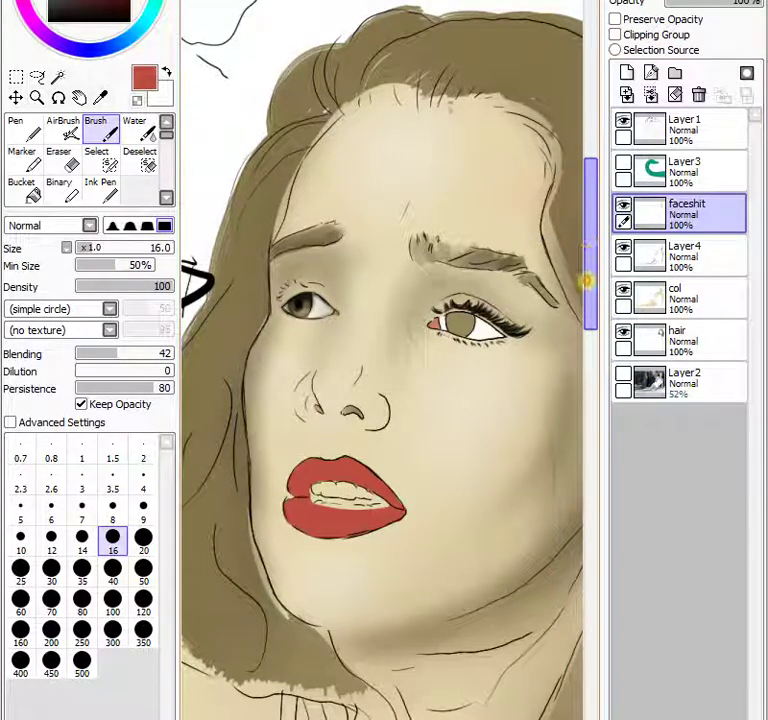
# Examine the portrait's face and the red lips up close.
pyautogui.moveTo(587, 282)
pyautogui.mouseDown()
pyautogui.moveTo(590, 266)
pyautogui.moveTo(590, 286)
pyautogui.moveTo(592, 272)
pyautogui.mouseUp()
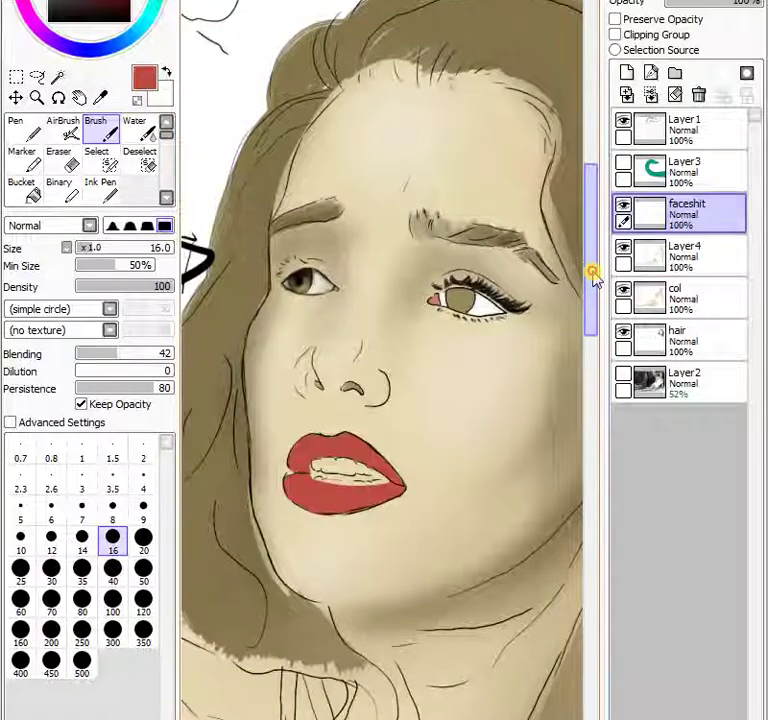
pyautogui.click(592, 272)
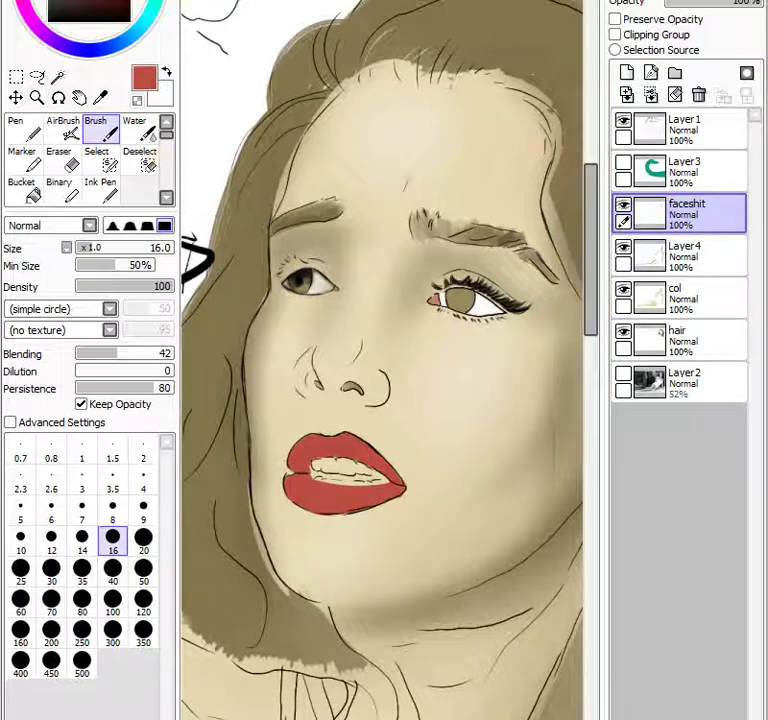
pyautogui.scroll(3, 382, 400)
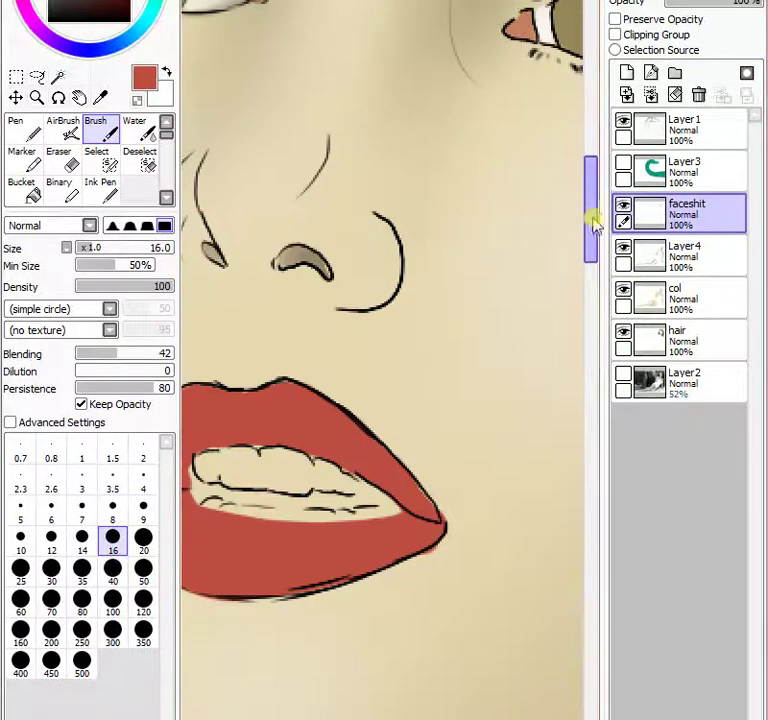
pyautogui.moveTo(591, 209); pyautogui.dragTo(590, 233)
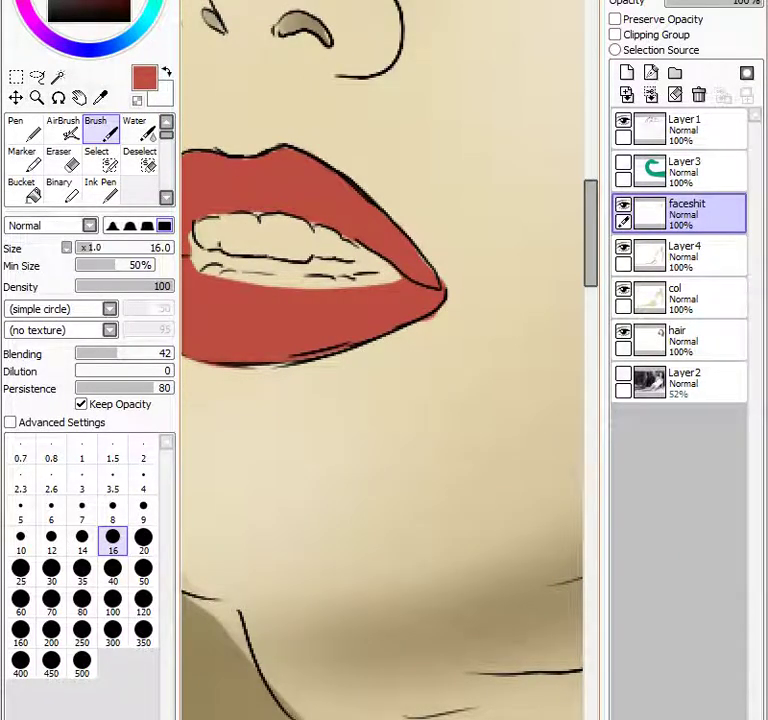
pyautogui.press('Left')
pyautogui.press('Left')
pyautogui.press('Left')
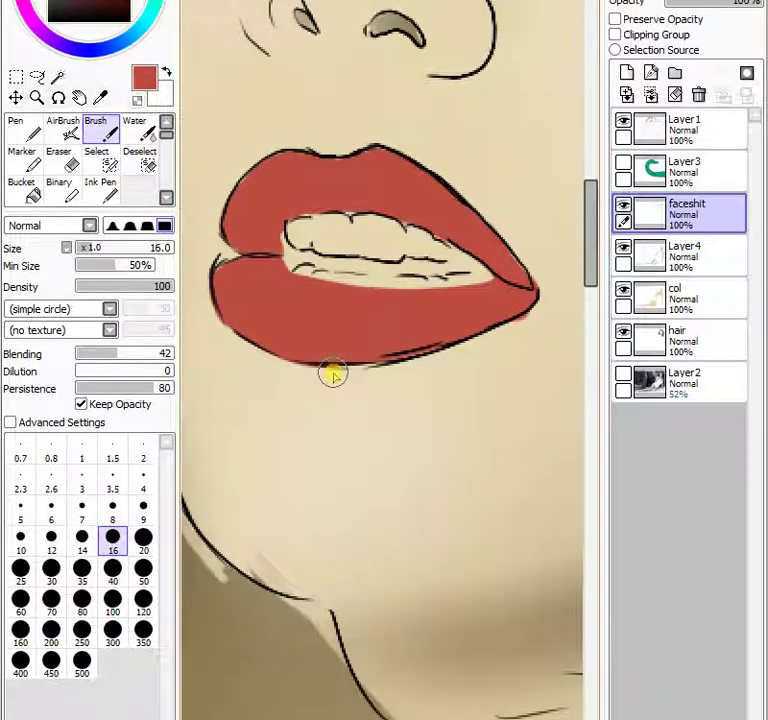
pyautogui.scroll(-4, 382, 360)
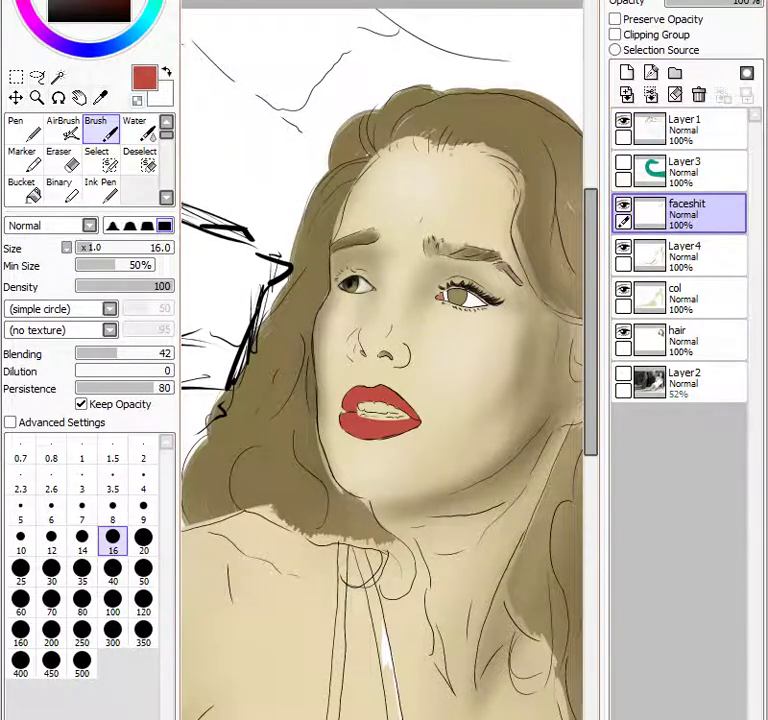
# Set the paint color to black and the brush size to 7 for working on the eye at the face's outer edge.
pyautogui.scroll(3, 382, 360)
pyautogui.moveTo(591, 222); pyautogui.dragTo(585, 168)
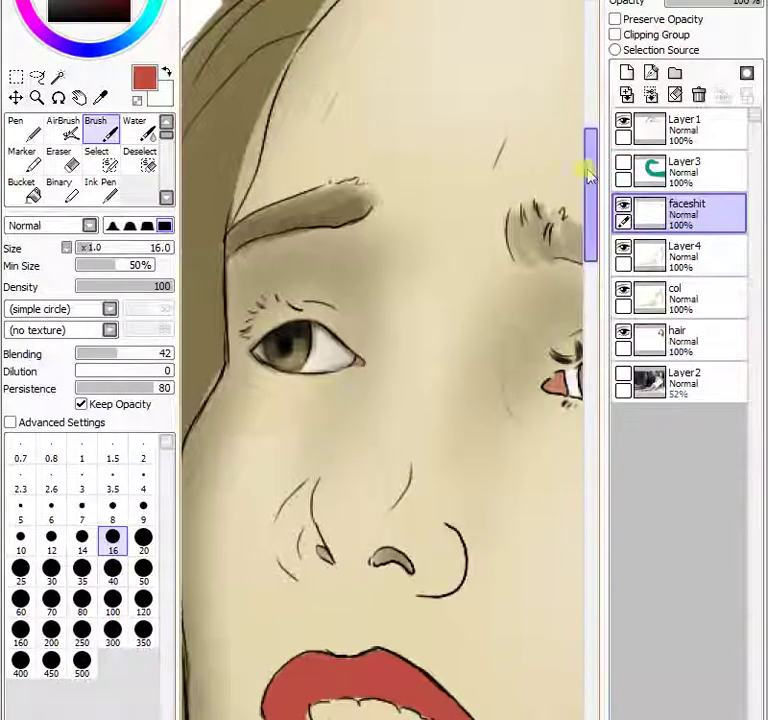
pyautogui.scroll(1, 382, 440)
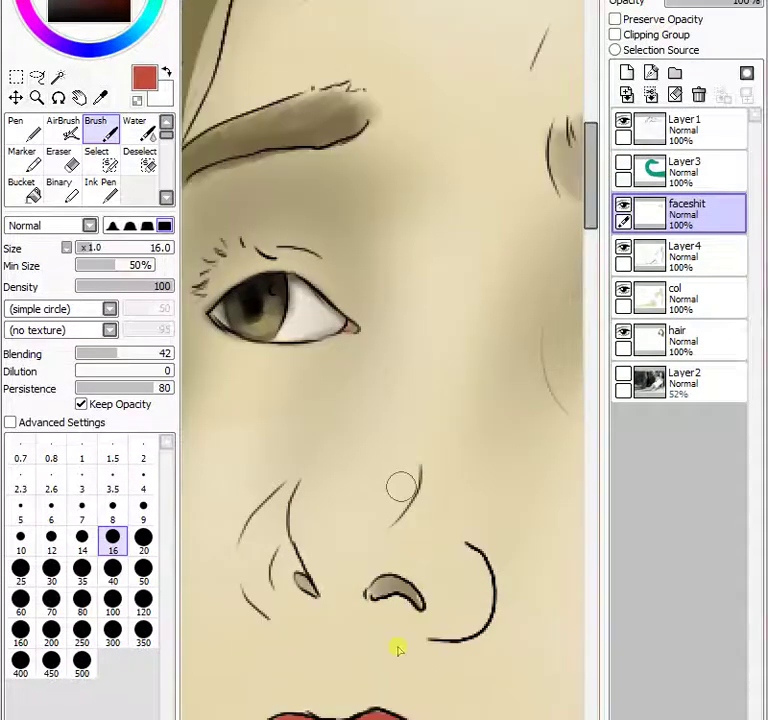
pyautogui.moveTo(380, 718); pyautogui.dragTo(362, 718)
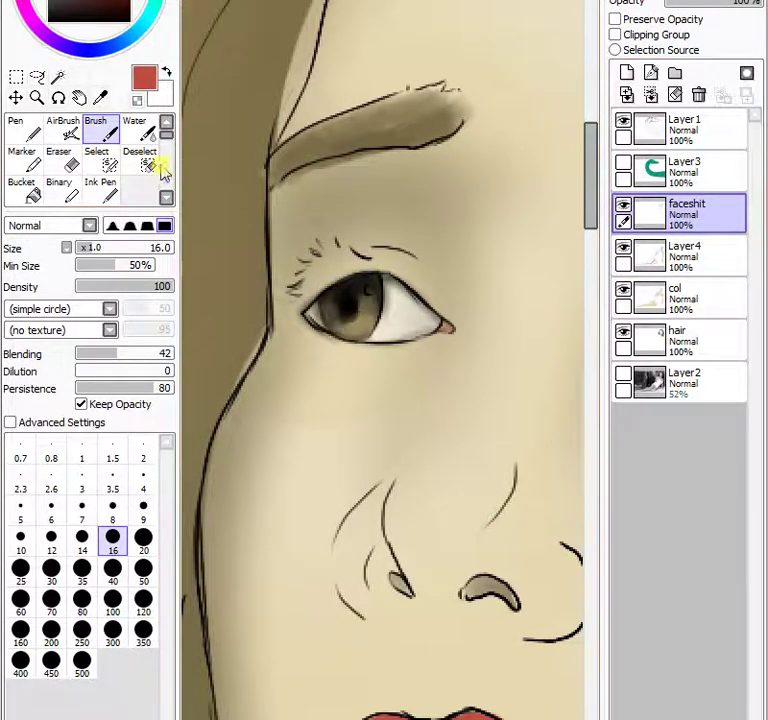
pyautogui.moveTo(124, 12); pyautogui.dragTo(136, 50)
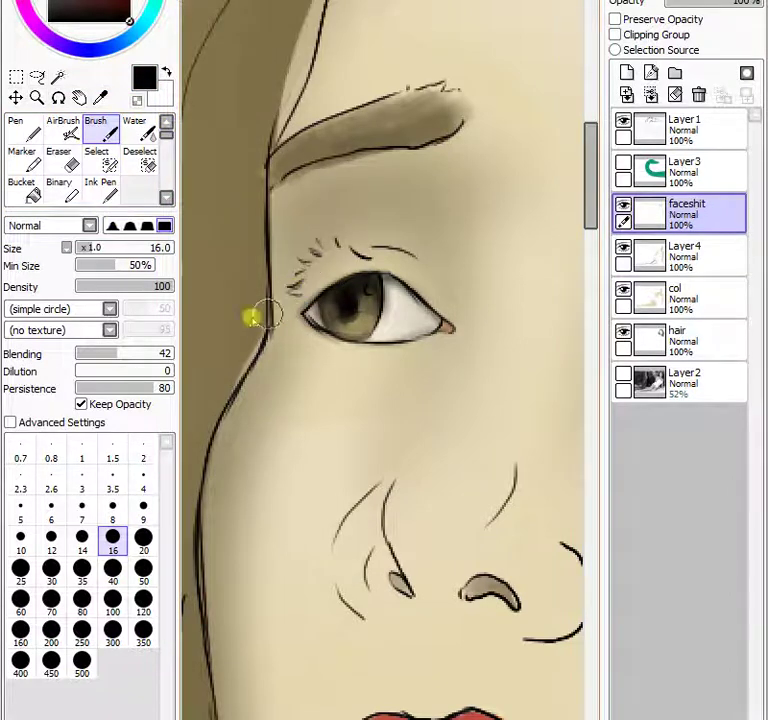
pyautogui.click(82, 507)
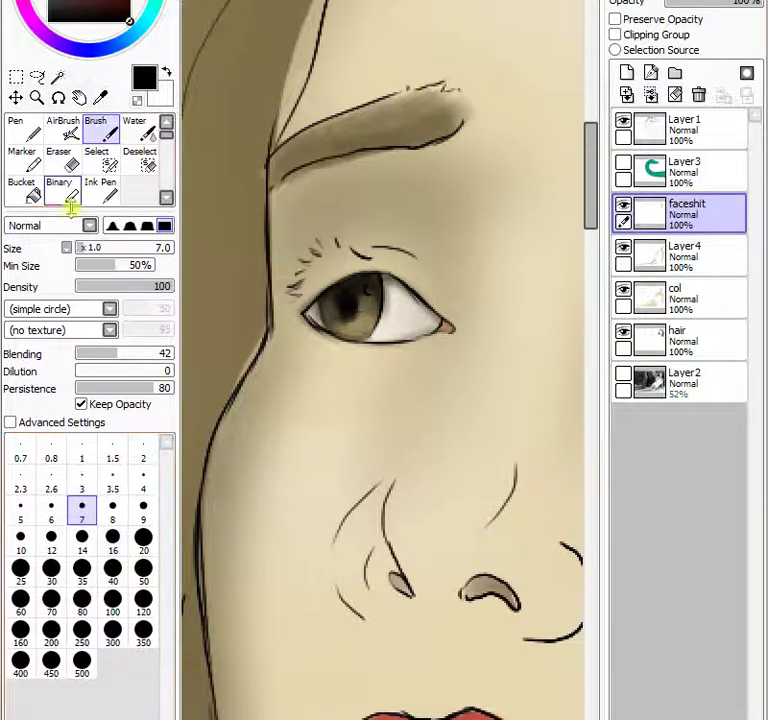
pyautogui.click(104, 309)
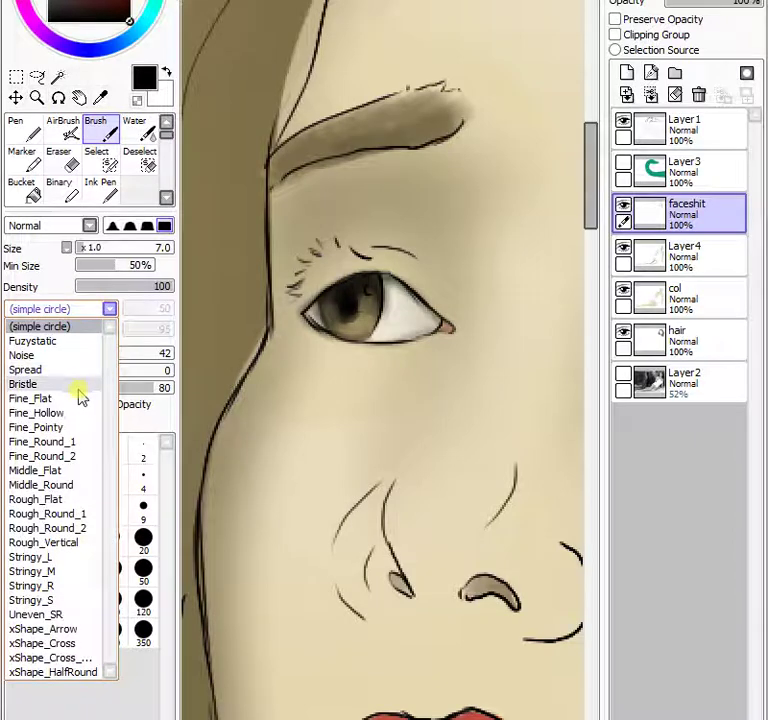
pyautogui.click(80, 398)
pyautogui.click(108, 309)
pyautogui.click(40, 326)
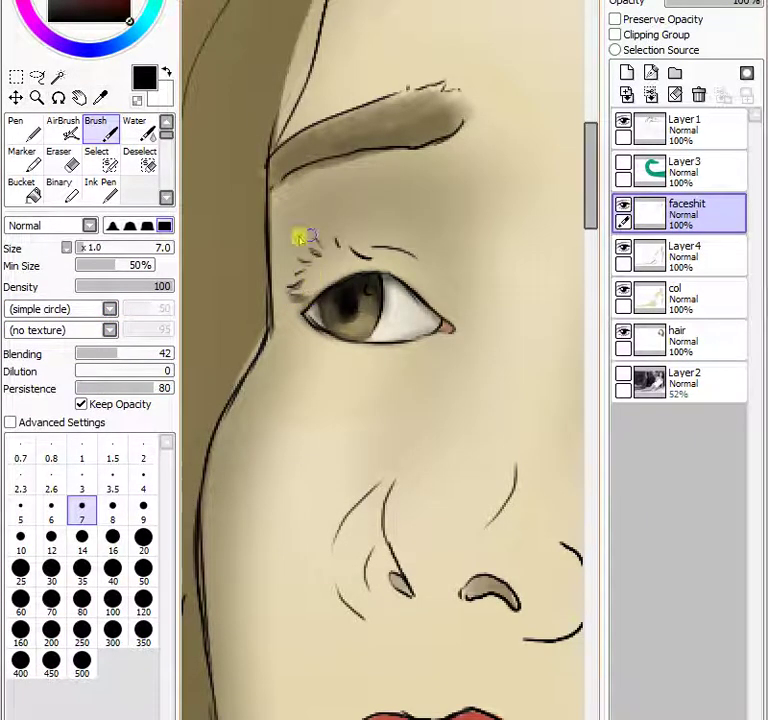
# Reduce the brush size to 3 and paint soft upper and lower eyelashes around the eye.
pyautogui.click(78, 483)
pyautogui.click(60, 506)
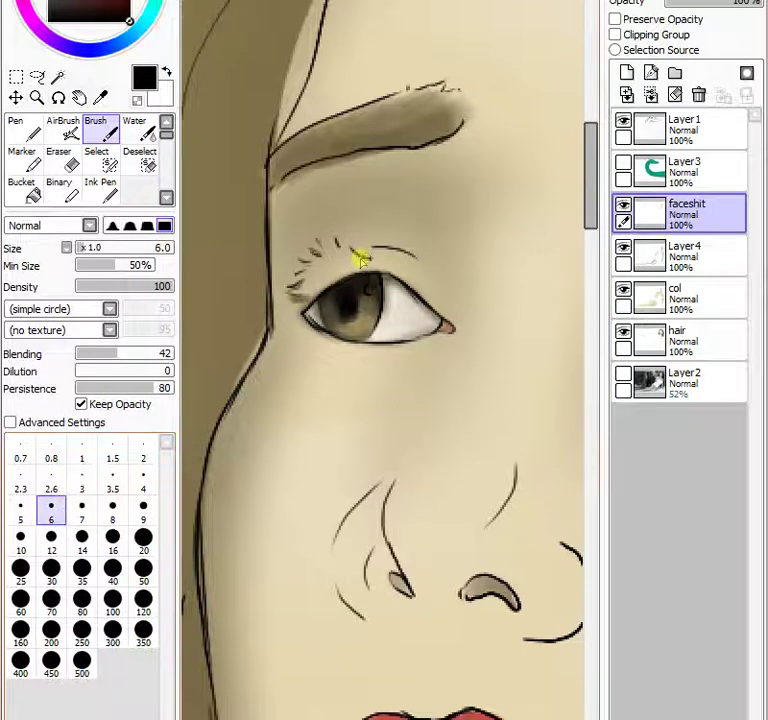
pyautogui.click(82, 480)
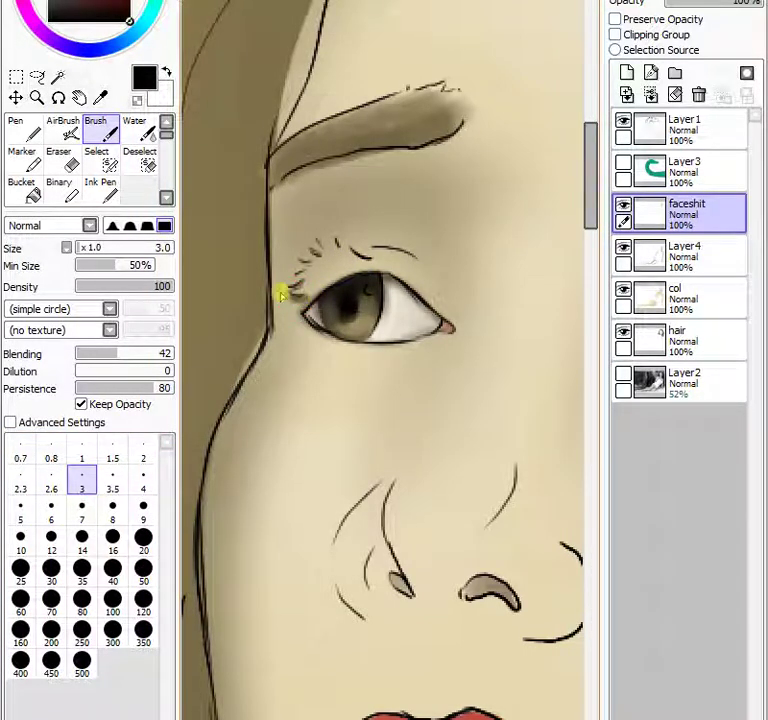
pyautogui.moveTo(282, 292)
pyautogui.mouseDown()
pyautogui.moveTo(313, 289)
pyautogui.moveTo(292, 285)
pyautogui.moveTo(316, 284)
pyautogui.moveTo(304, 284)
pyautogui.moveTo(320, 273)
pyautogui.moveTo(299, 273)
pyautogui.moveTo(319, 276)
pyautogui.moveTo(301, 265)
pyautogui.moveTo(321, 271)
pyautogui.moveTo(316, 256)
pyautogui.moveTo(337, 268)
pyautogui.moveTo(315, 245)
pyautogui.moveTo(346, 270)
pyautogui.moveTo(320, 241)
pyautogui.moveTo(350, 263)
pyautogui.moveTo(322, 240)
pyautogui.moveTo(357, 265)
pyautogui.moveTo(337, 245)
pyautogui.moveTo(383, 263)
pyautogui.mouseUp()
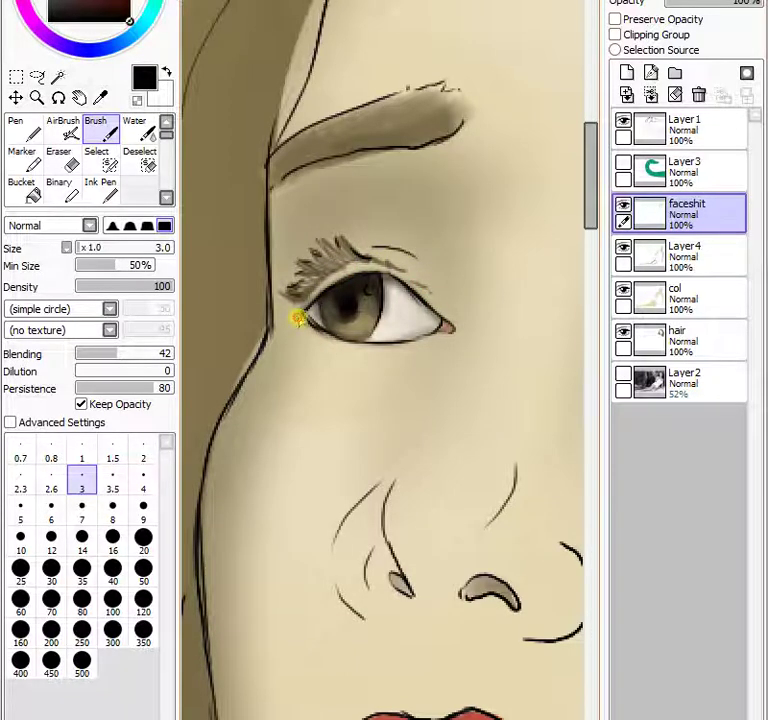
pyautogui.moveTo(293, 329)
pyautogui.mouseDown()
pyautogui.moveTo(306, 325)
pyautogui.moveTo(316, 343)
pyautogui.mouseUp()
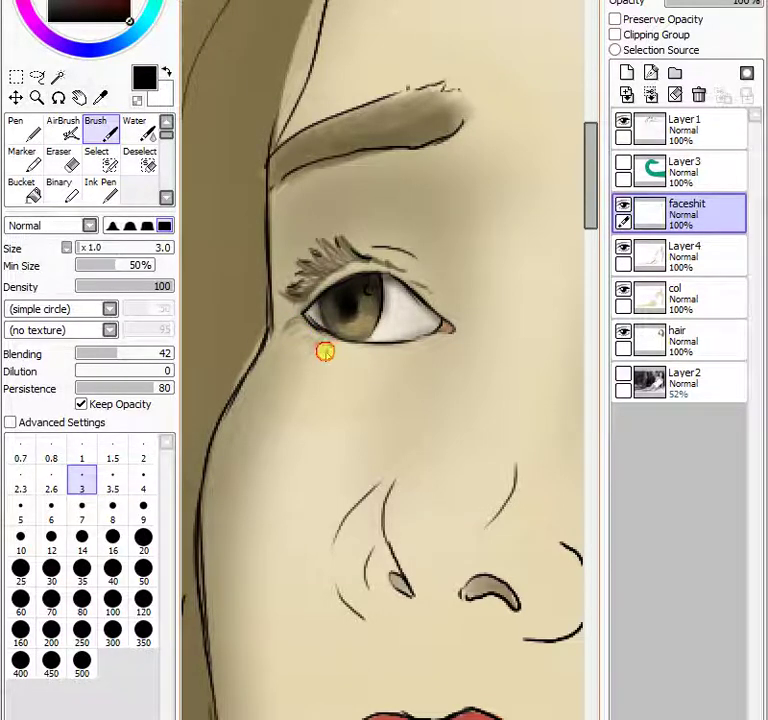
pyautogui.moveTo(361, 360); pyautogui.dragTo(382, 356)
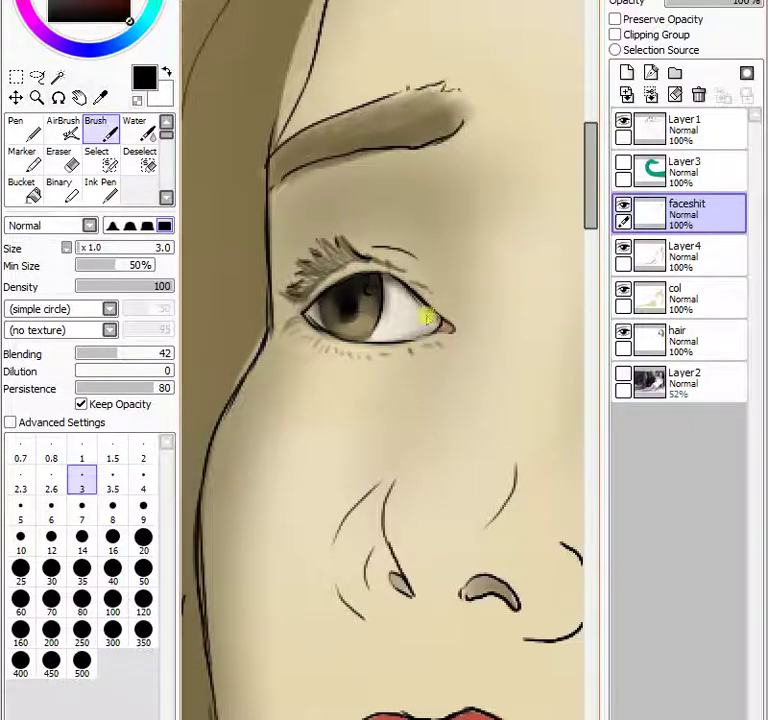
# Darken the iris edge and pupil, and reinforce the outer upper lashes with the black size 3 brush.
pyautogui.moveTo(381, 275)
pyautogui.mouseDown()
pyautogui.moveTo(372, 319)
pyautogui.moveTo(379, 303)
pyautogui.moveTo(371, 322)
pyautogui.moveTo(379, 279)
pyautogui.moveTo(358, 335)
pyautogui.mouseUp()
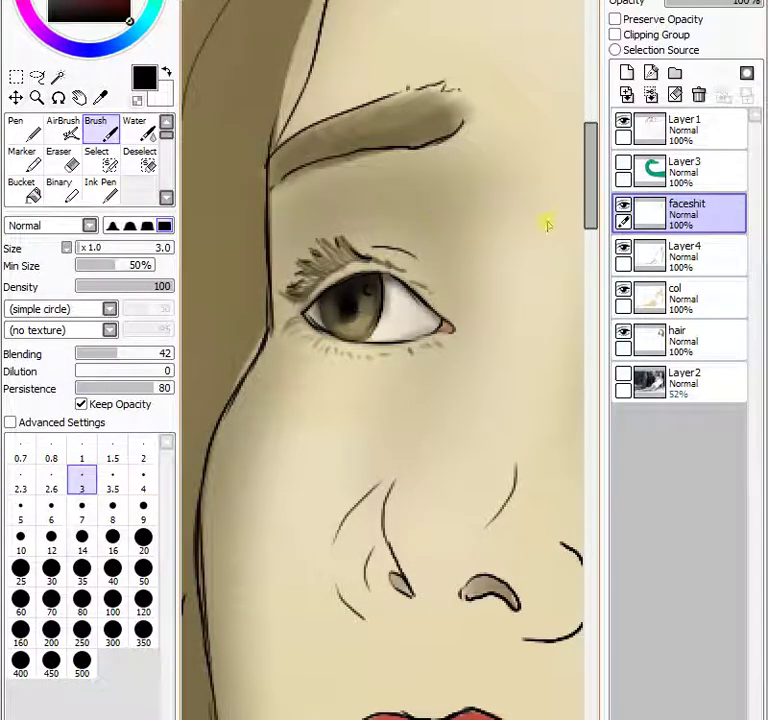
pyautogui.moveTo(338, 305); pyautogui.dragTo(348, 292)
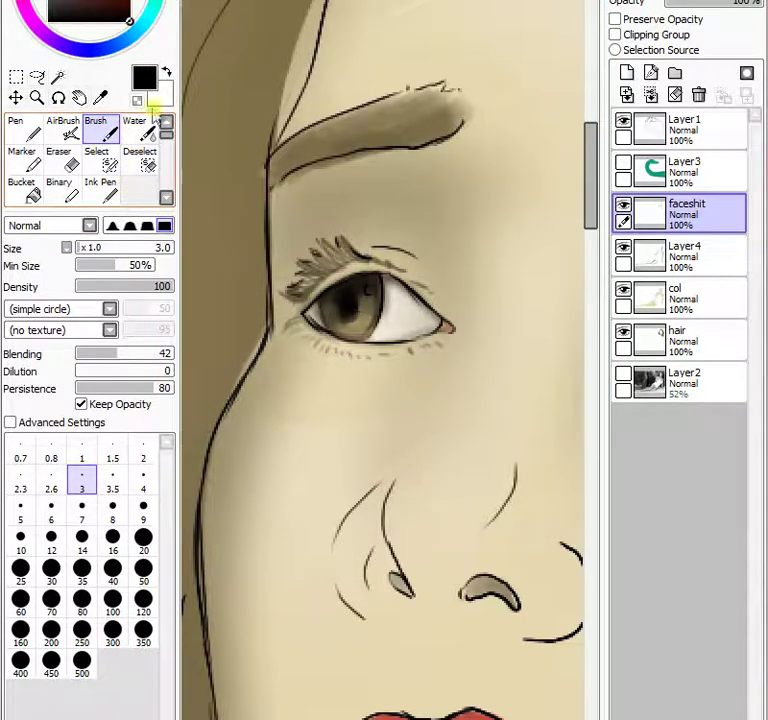
pyautogui.moveTo(293, 291)
pyautogui.mouseDown()
pyautogui.moveTo(323, 272)
pyautogui.moveTo(302, 261)
pyautogui.moveTo(341, 252)
pyautogui.mouseUp()
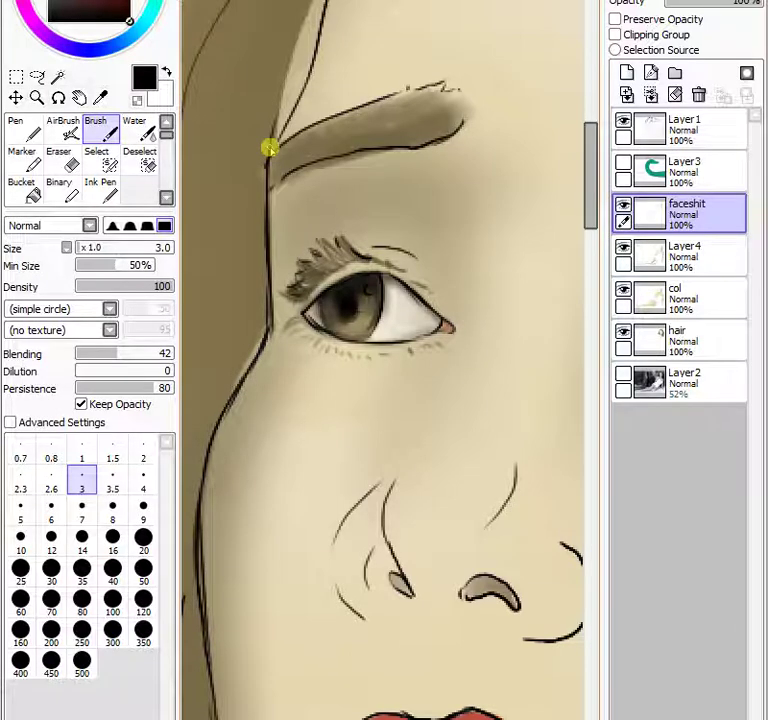
# Draw crisp black lashes over the soft upper and lower eyelashes using the Pen tool at size 6.
pyautogui.click(29, 130)
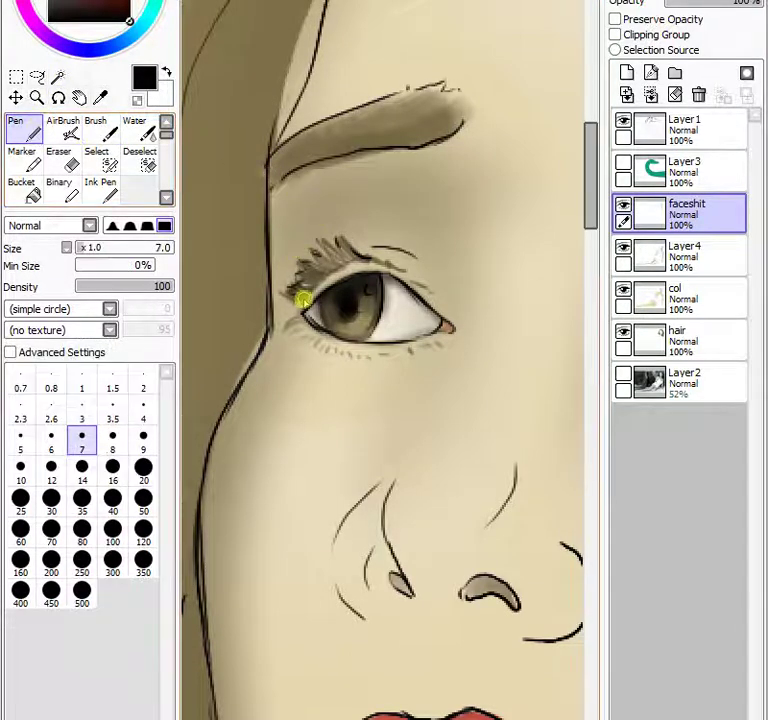
pyautogui.click(51, 440)
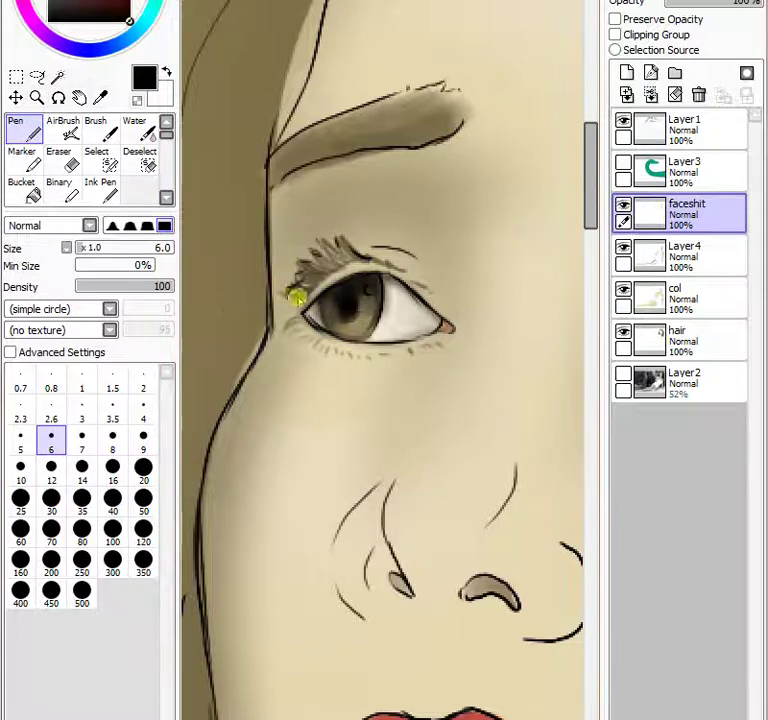
pyautogui.moveTo(298, 296)
pyautogui.mouseDown()
pyautogui.moveTo(288, 285)
pyautogui.moveTo(315, 282)
pyautogui.moveTo(305, 274)
pyautogui.moveTo(306, 243)
pyautogui.moveTo(336, 269)
pyautogui.moveTo(330, 240)
pyautogui.moveTo(338, 238)
pyautogui.moveTo(360, 258)
pyautogui.moveTo(409, 265)
pyautogui.moveTo(424, 284)
pyautogui.mouseUp()
pyautogui.moveTo(290, 321); pyautogui.dragTo(305, 340)
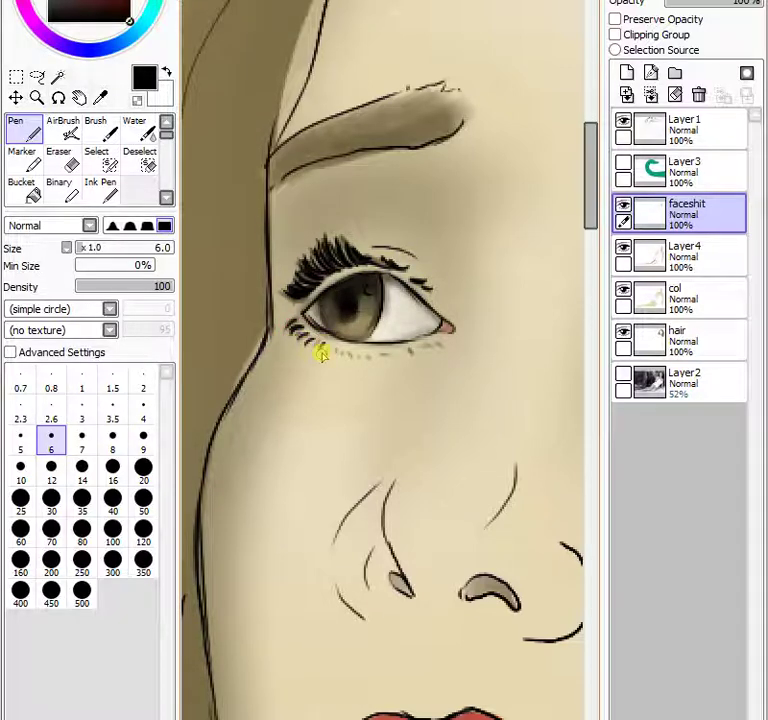
pyautogui.moveTo(362, 359); pyautogui.dragTo(422, 346)
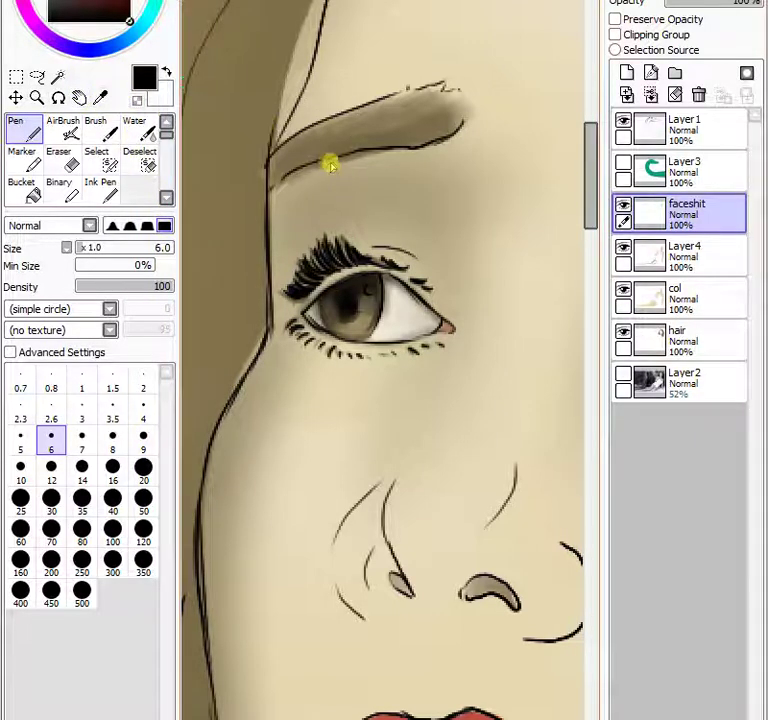
# Sample the eyebrow's brown, adjust the shade, and stroke hairs into the eyebrow with the Brush tool using the Fine_Flat shape at size 3.
pyautogui.click(101, 97)
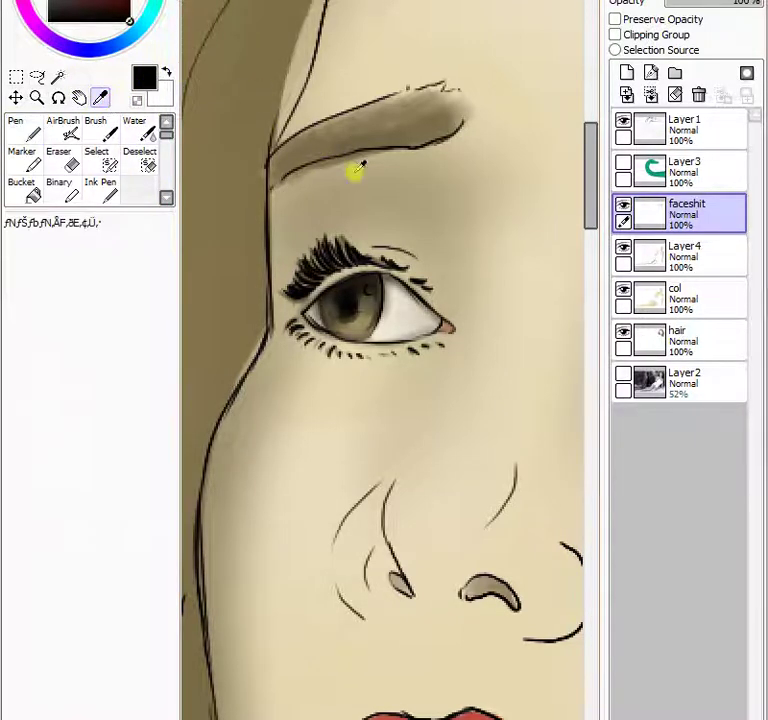
pyautogui.click(322, 137)
pyautogui.click(92, 2)
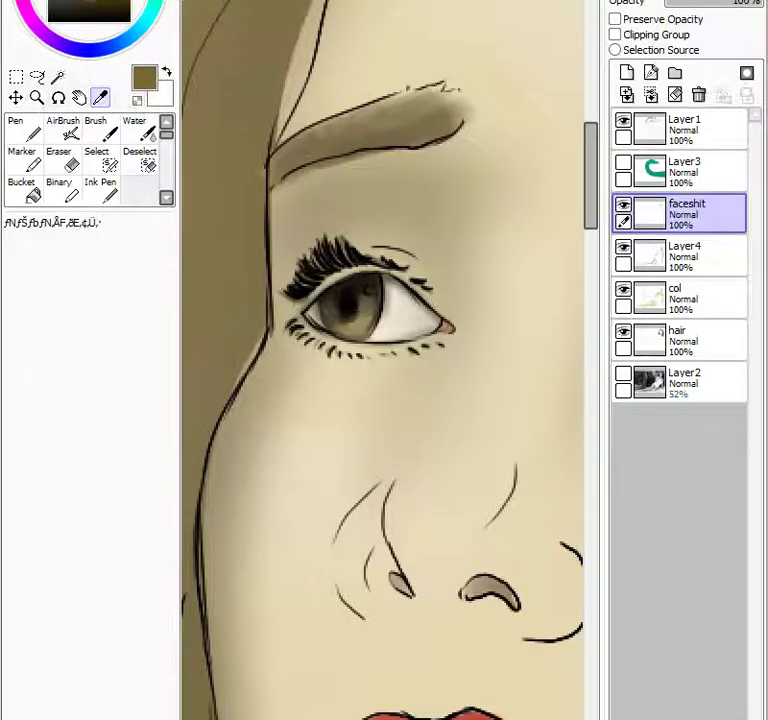
pyautogui.click(90, 2)
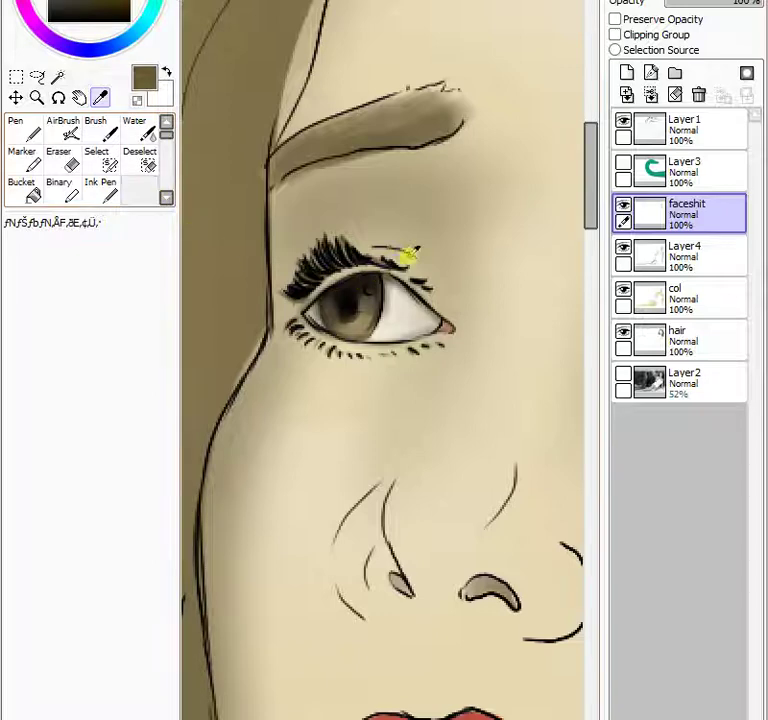
pyautogui.click(100, 130)
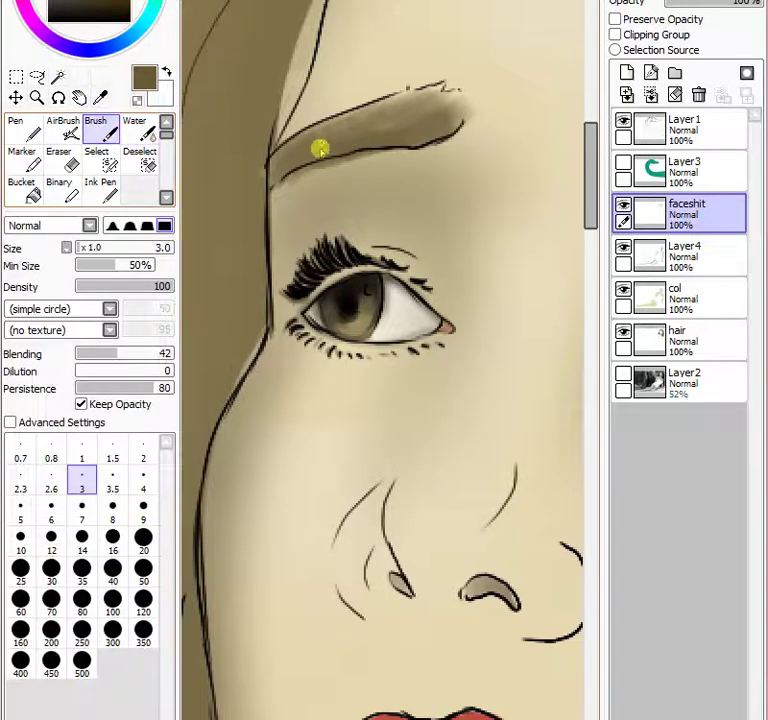
pyautogui.click(107, 309)
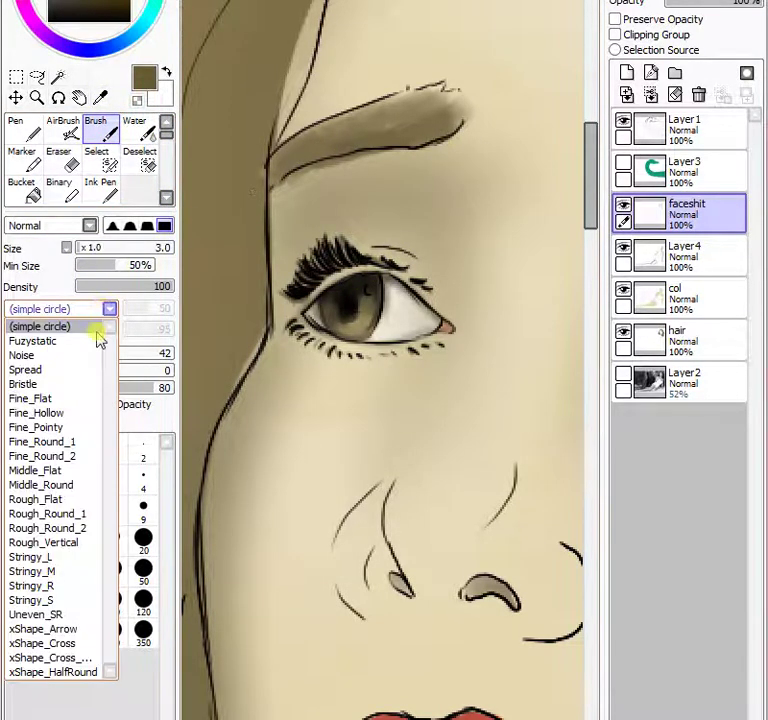
pyautogui.click(72, 400)
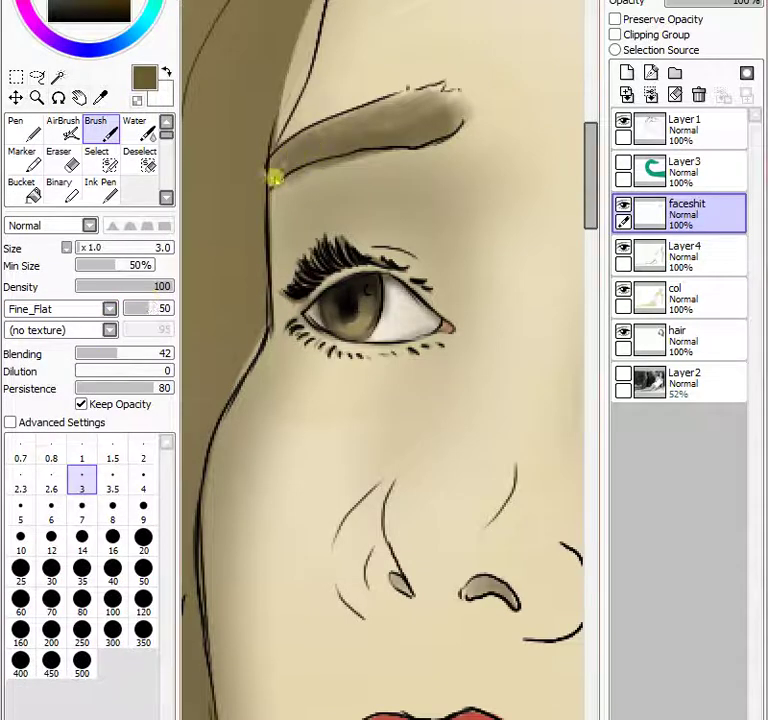
pyautogui.moveTo(274, 177)
pyautogui.mouseDown()
pyautogui.moveTo(267, 182)
pyautogui.moveTo(295, 156)
pyautogui.moveTo(305, 151)
pyautogui.moveTo(288, 175)
pyautogui.moveTo(373, 118)
pyautogui.mouseUp()
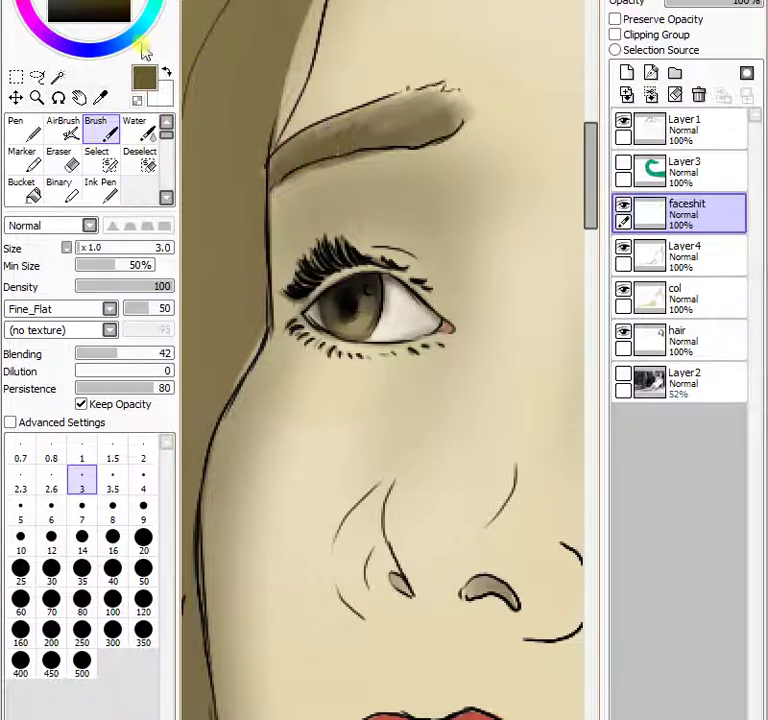
# Choose a very dark brown and paint fine hair strokes along the whole eyebrow, from its outer end to its inner end.
pyautogui.click(106, 10)
pyautogui.moveTo(298, 145)
pyautogui.mouseDown()
pyautogui.moveTo(292, 175)
pyautogui.moveTo(385, 104)
pyautogui.moveTo(335, 147)
pyautogui.moveTo(385, 124)
pyautogui.moveTo(338, 150)
pyautogui.moveTo(409, 100)
pyautogui.moveTo(340, 150)
pyautogui.moveTo(443, 97)
pyautogui.moveTo(363, 147)
pyautogui.moveTo(436, 110)
pyautogui.moveTo(413, 133)
pyautogui.moveTo(443, 116)
pyautogui.moveTo(456, 118)
pyautogui.moveTo(393, 146)
pyautogui.moveTo(455, 113)
pyautogui.moveTo(431, 137)
pyautogui.moveTo(464, 109)
pyautogui.moveTo(403, 128)
pyautogui.moveTo(442, 92)
pyautogui.moveTo(403, 125)
pyautogui.moveTo(437, 80)
pyautogui.mouseUp()
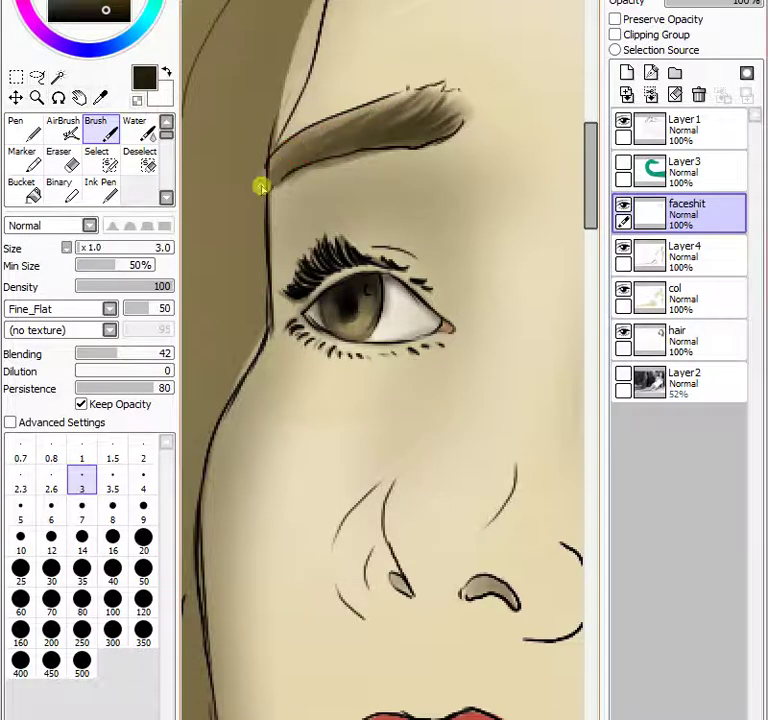
pyautogui.moveTo(267, 185)
pyautogui.mouseDown()
pyautogui.moveTo(320, 144)
pyautogui.moveTo(296, 172)
pyautogui.moveTo(384, 121)
pyautogui.moveTo(295, 175)
pyautogui.moveTo(386, 129)
pyautogui.mouseUp()
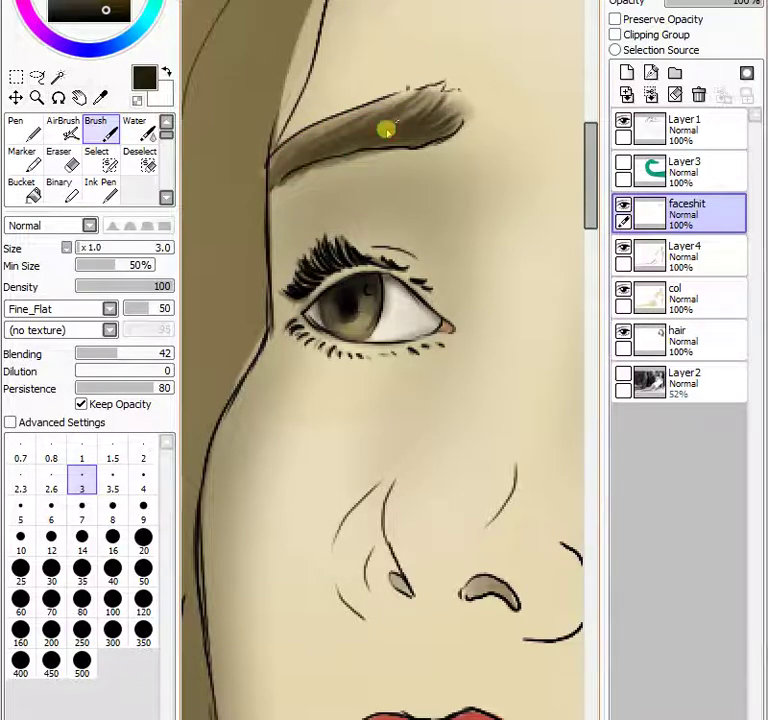
pyautogui.moveTo(317, 163); pyautogui.dragTo(410, 125)
pyautogui.moveTo(370, 152)
pyautogui.mouseDown()
pyautogui.moveTo(448, 125)
pyautogui.moveTo(479, 101)
pyautogui.mouseUp()
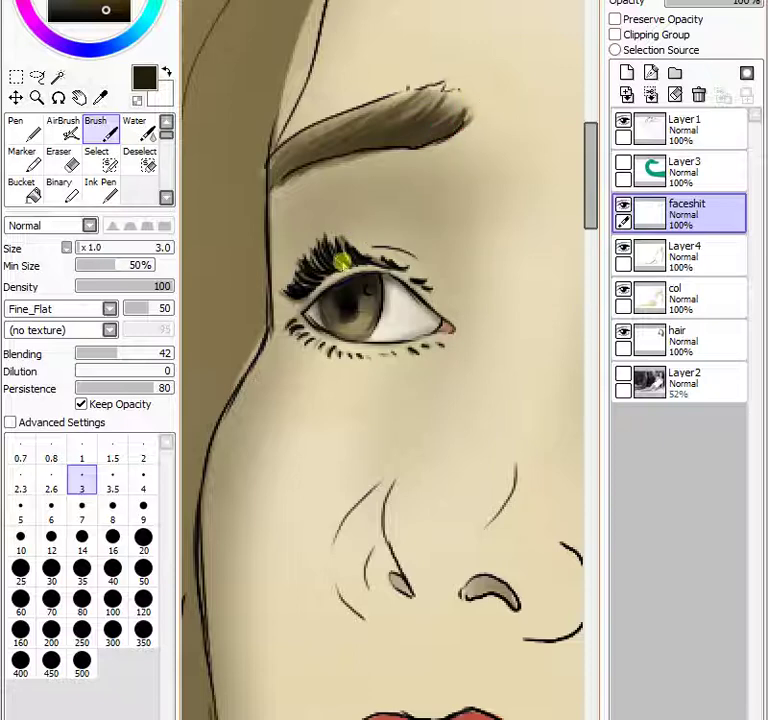
# Choose a mid brown and stroke it along the upper lash roots and eyelid with the Brush tool at size 3.
pyautogui.click(104, 2)
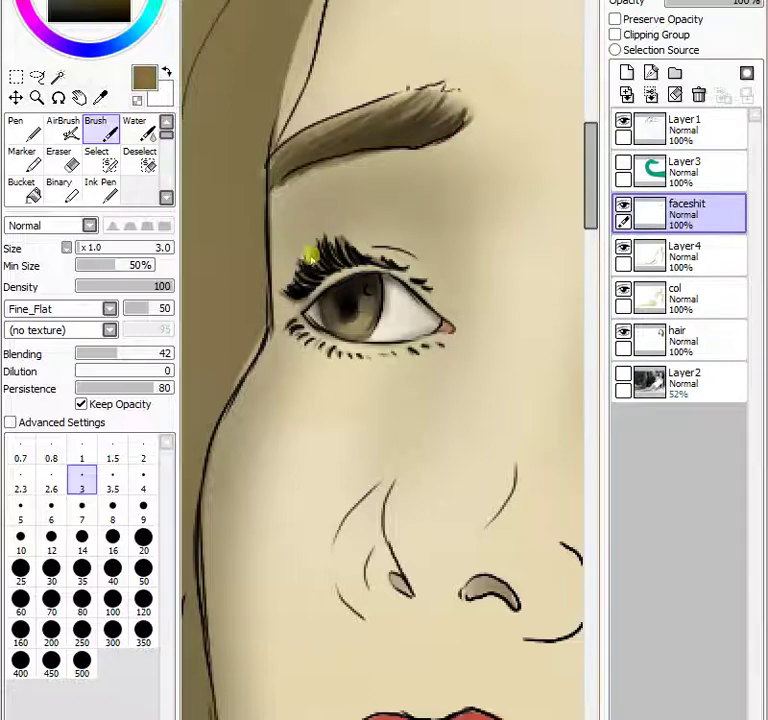
pyautogui.moveTo(320, 285)
pyautogui.mouseDown()
pyautogui.moveTo(301, 309)
pyautogui.moveTo(344, 268)
pyautogui.moveTo(296, 315)
pyautogui.moveTo(347, 270)
pyautogui.moveTo(305, 311)
pyautogui.moveTo(370, 263)
pyautogui.moveTo(327, 283)
pyautogui.moveTo(391, 267)
pyautogui.moveTo(341, 279)
pyautogui.moveTo(393, 280)
pyautogui.moveTo(378, 269)
pyautogui.moveTo(407, 280)
pyautogui.moveTo(373, 265)
pyautogui.moveTo(396, 273)
pyautogui.moveTo(385, 271)
pyautogui.moveTo(440, 313)
pyautogui.mouseUp()
pyautogui.moveTo(330, 271)
pyautogui.mouseDown()
pyautogui.moveTo(297, 304)
pyautogui.moveTo(284, 301)
pyautogui.mouseUp()
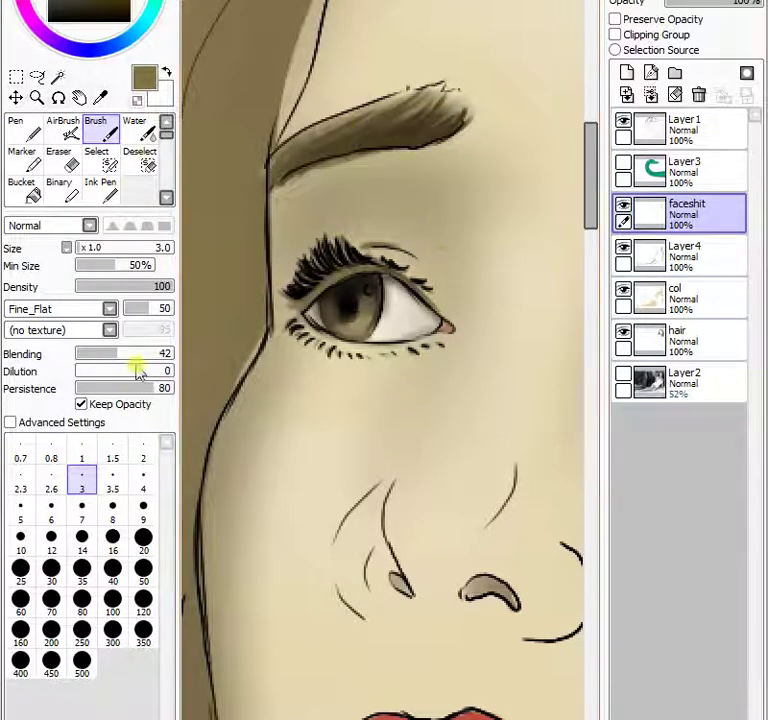
# Shade the upper eyelid crease softly toward the inner corner using the AirBrush at size 14.
pyautogui.click(66, 130)
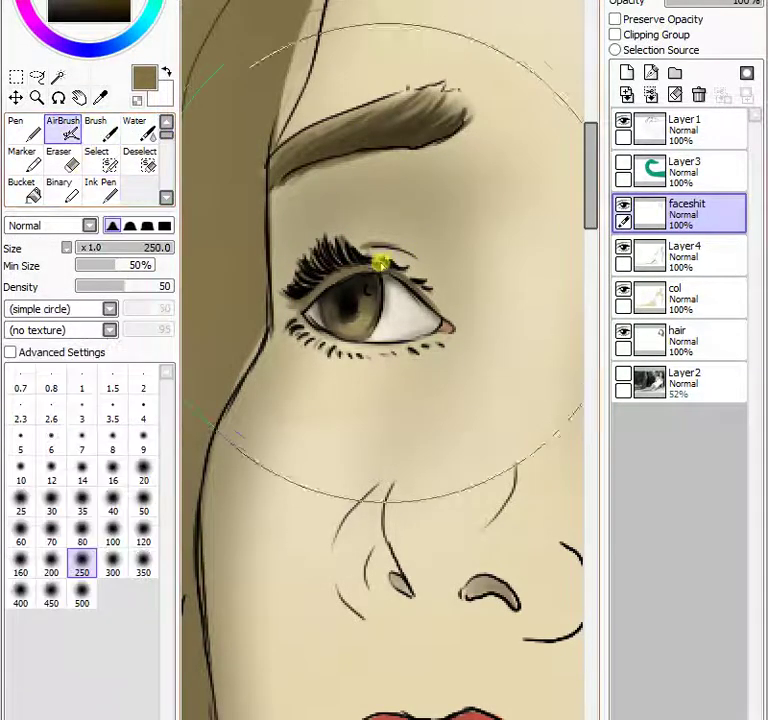
pyautogui.click(82, 466)
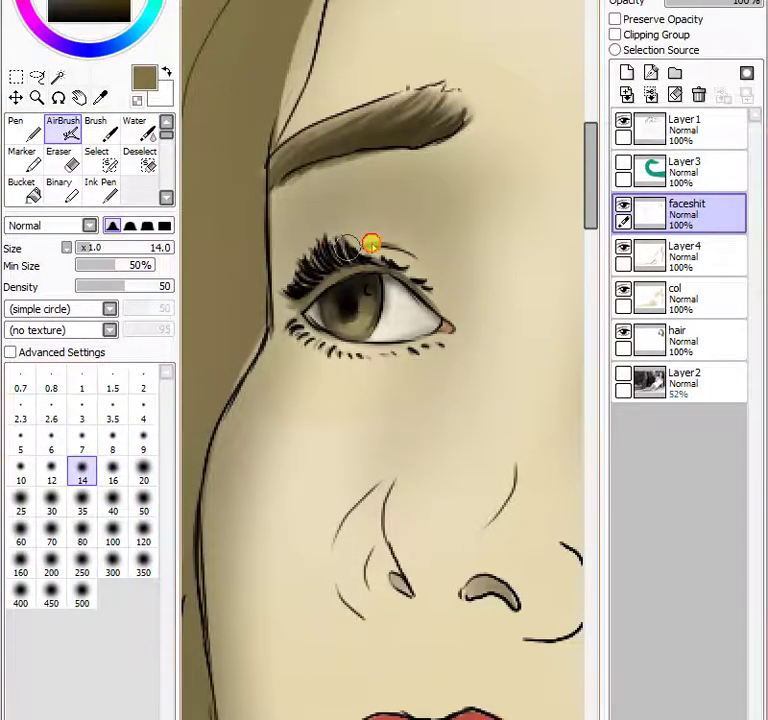
pyautogui.moveTo(391, 252); pyautogui.dragTo(447, 279)
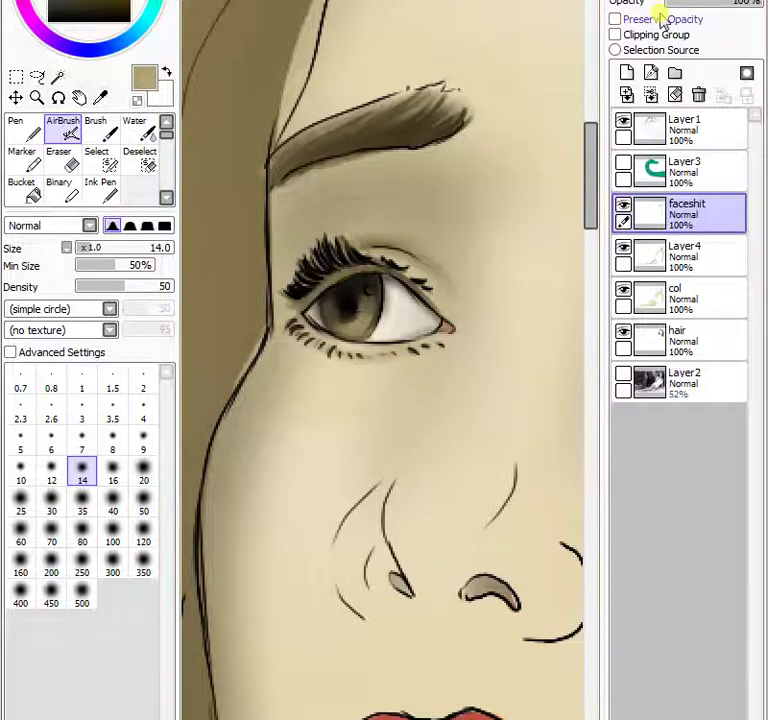
# Lighten the lower lashes in pale tan with the AirBrush at size 3, and blend them using the Water tool at size 3.5.
pyautogui.click(82, 411)
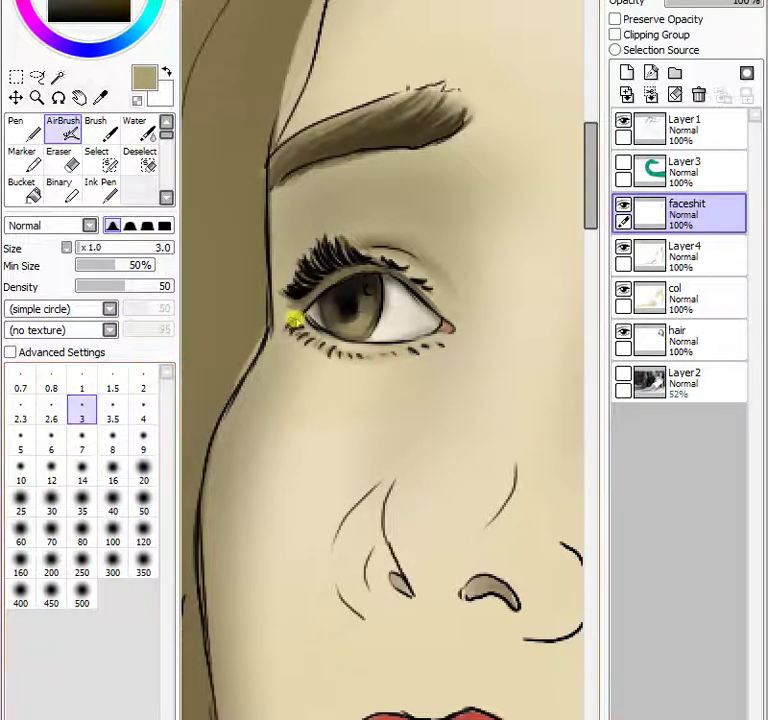
pyautogui.moveTo(298, 325); pyautogui.dragTo(311, 344)
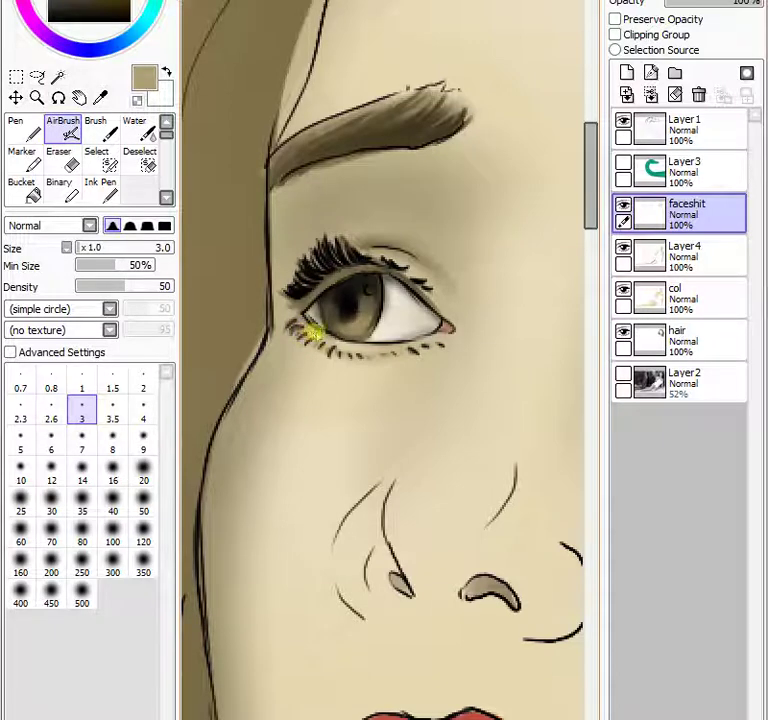
pyautogui.click(134, 128)
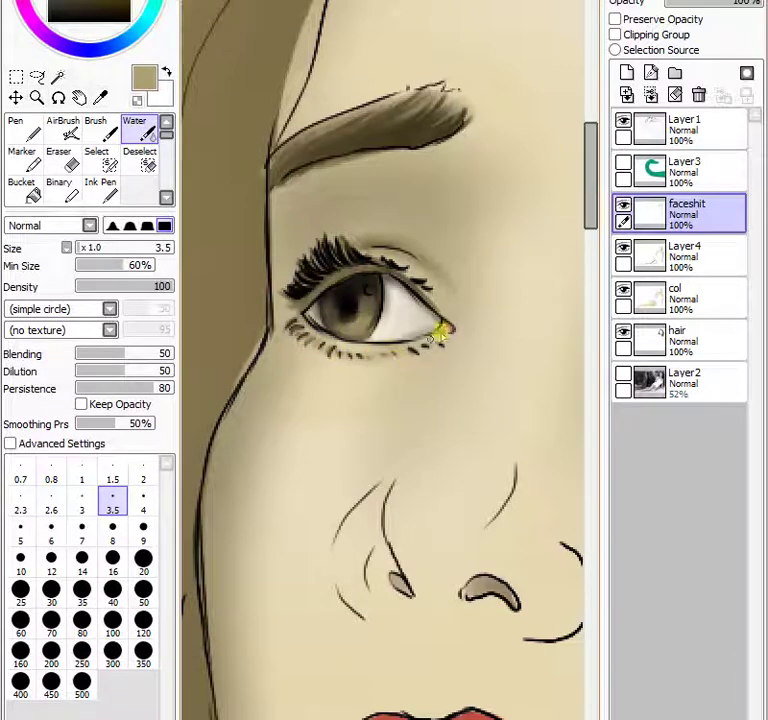
# Erase the black line art around the eye on Layer1 with the Eraser at size 80, after comparing the eye without that layer.
pyautogui.scroll(-6, 461, 244)
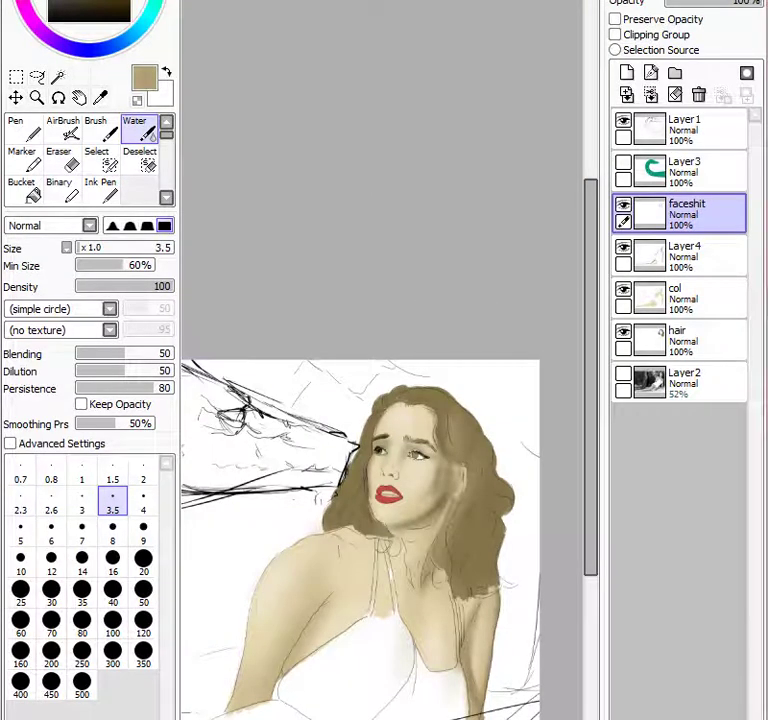
pyautogui.scroll(6, 390, 455)
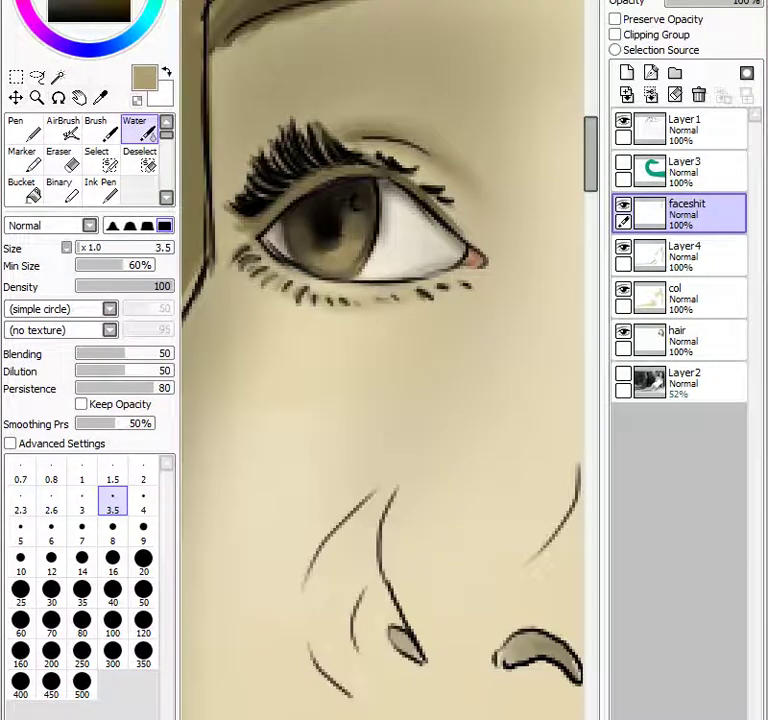
pyautogui.moveTo(590, 140); pyautogui.dragTo(590, 136)
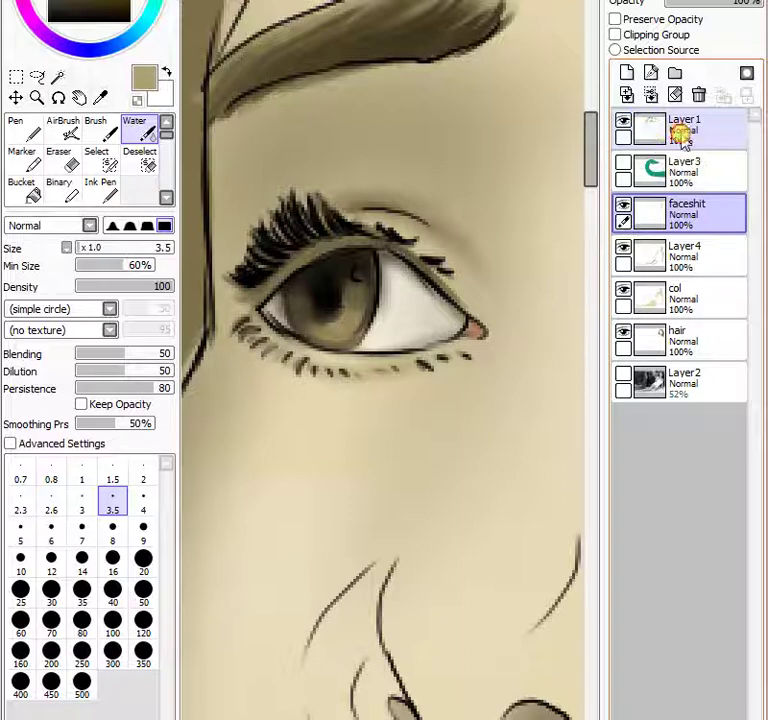
pyautogui.click(683, 136)
pyautogui.click(677, 206)
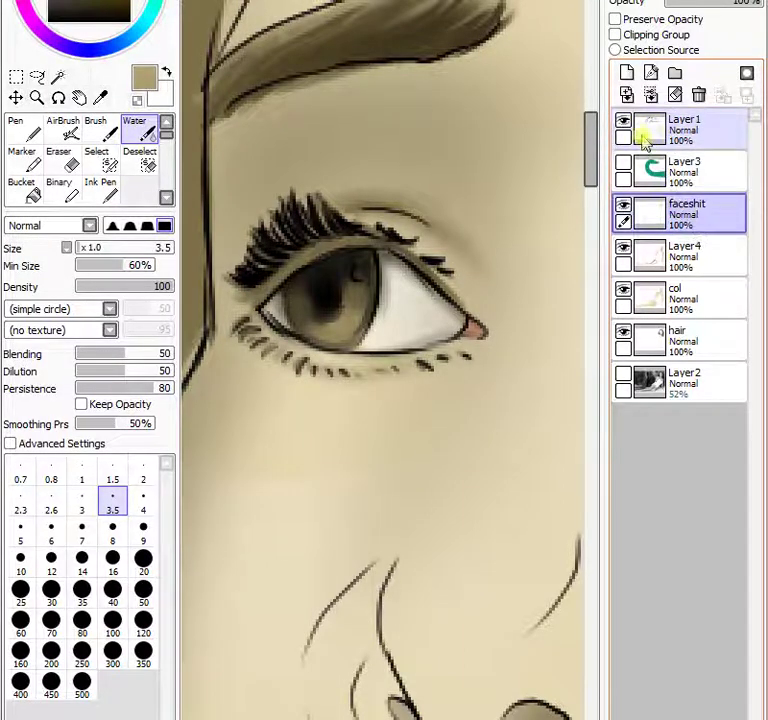
pyautogui.click(624, 121)
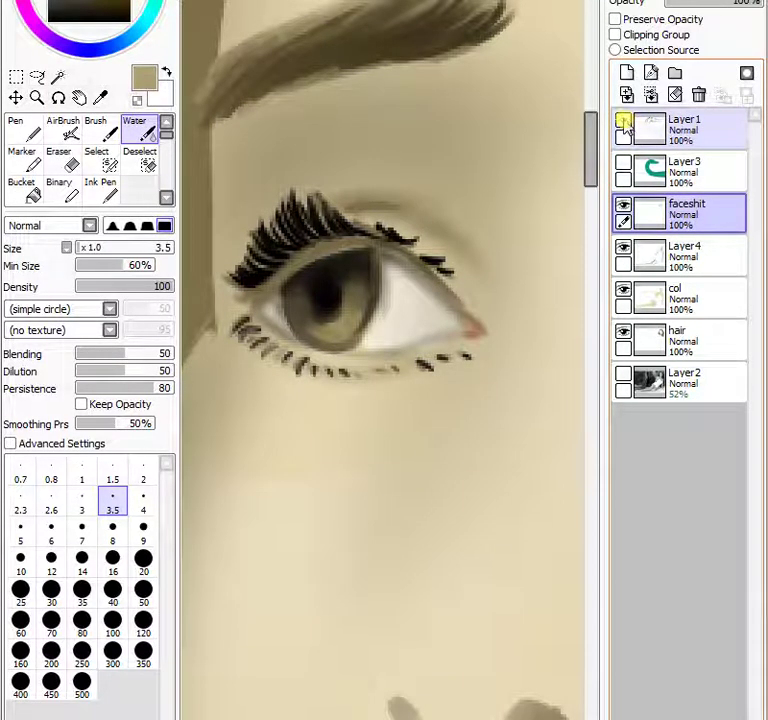
pyautogui.click(624, 121)
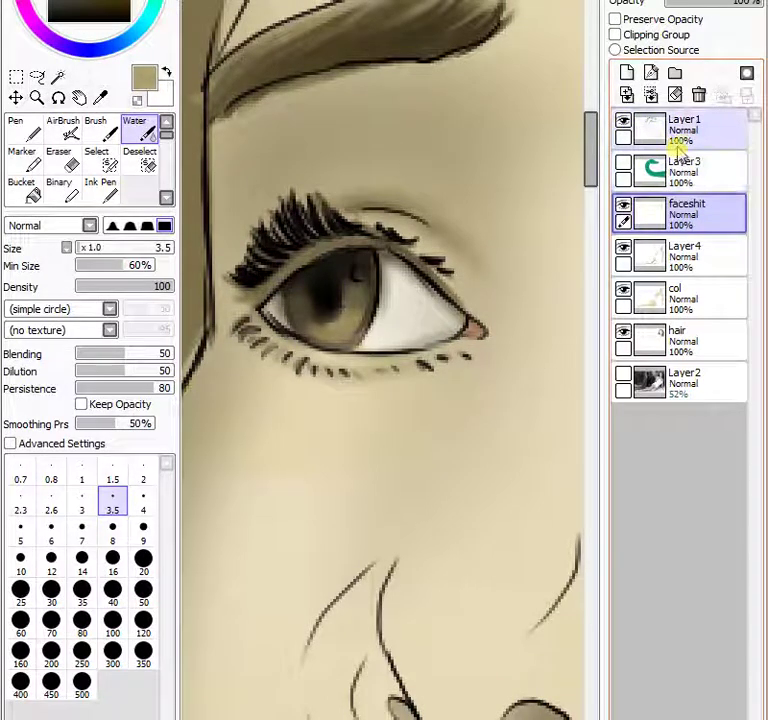
pyautogui.click(683, 145)
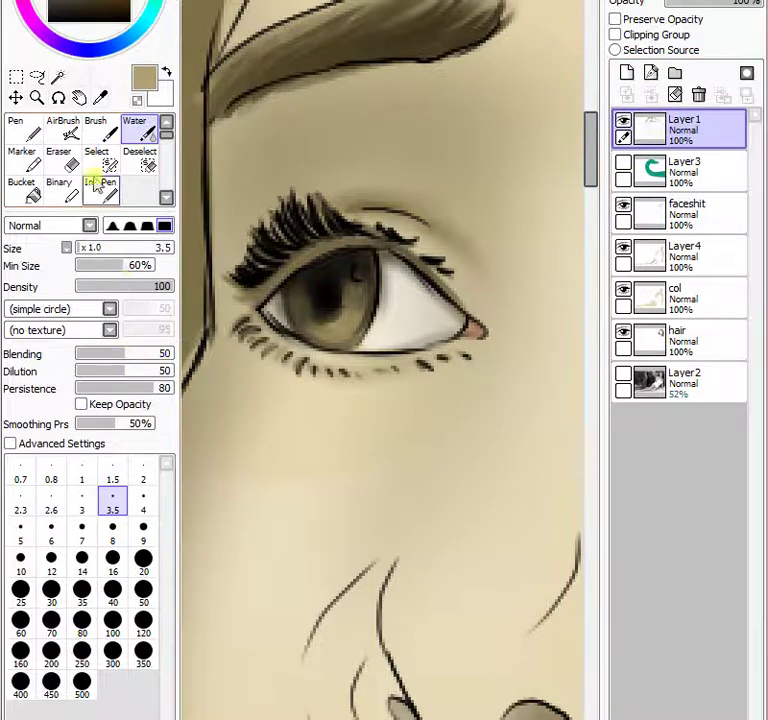
pyautogui.click(60, 158)
pyautogui.moveTo(386, 326)
pyautogui.mouseDown()
pyautogui.moveTo(405, 284)
pyautogui.moveTo(396, 271)
pyautogui.moveTo(393, 372)
pyautogui.mouseUp()
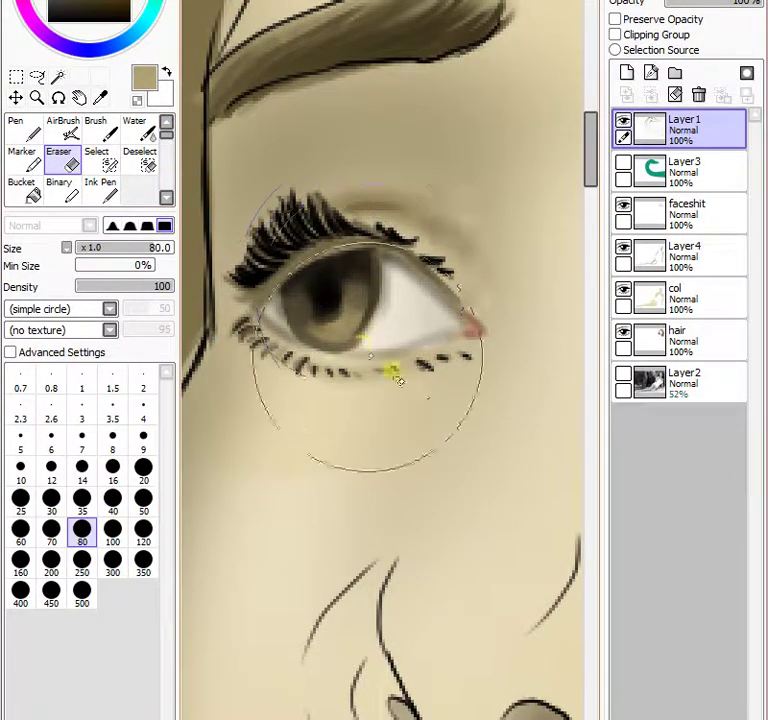
# On the faceshit layer, choose a very dark brown and darken the upper eyelid rim with the Brush tool at size 3.
pyautogui.click(688, 213)
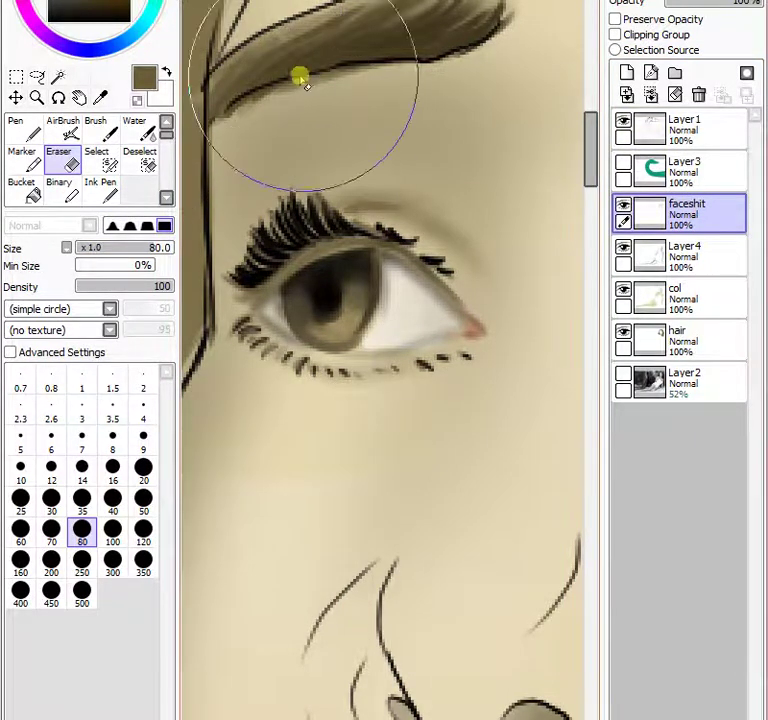
pyautogui.moveTo(115, 7); pyautogui.dragTo(112, 0)
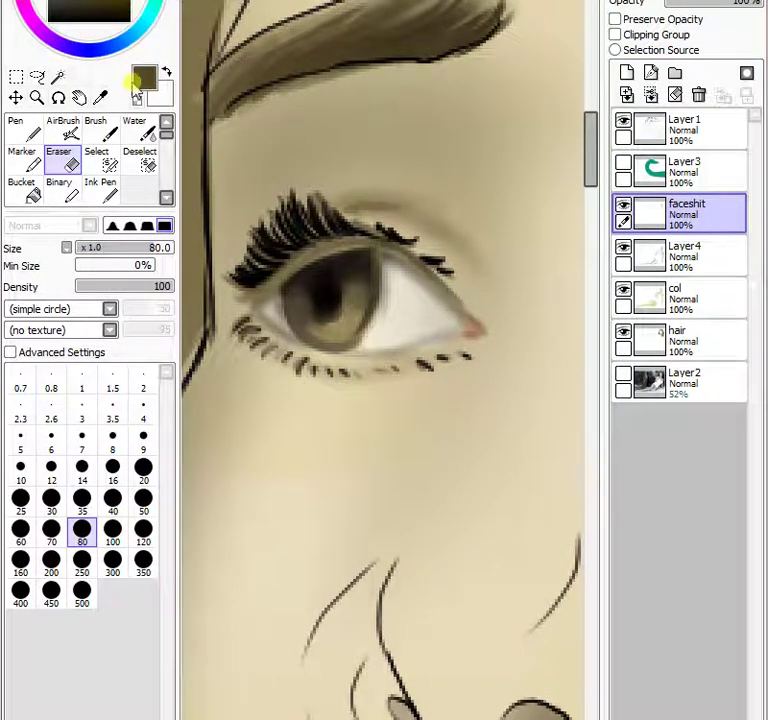
pyautogui.click(97, 127)
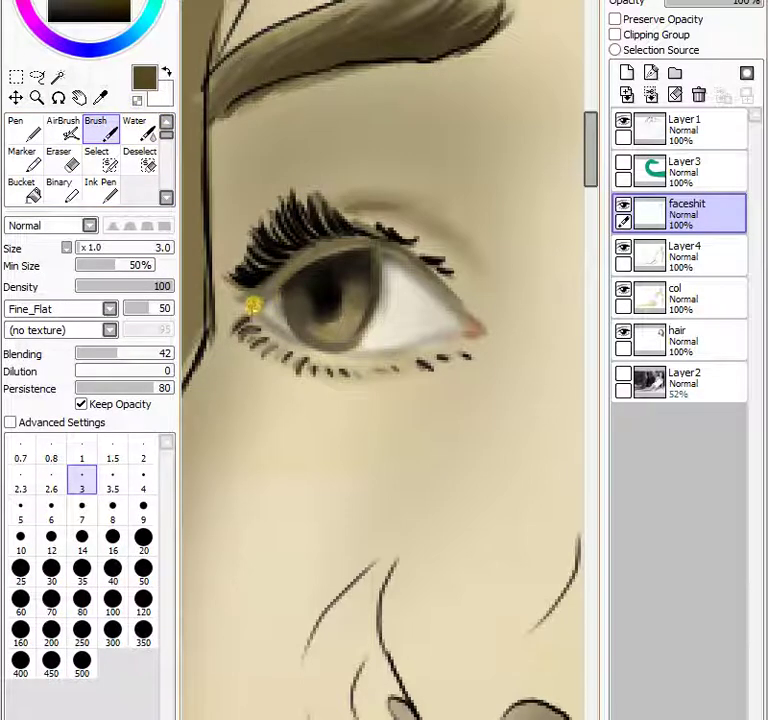
pyautogui.click(120, 10)
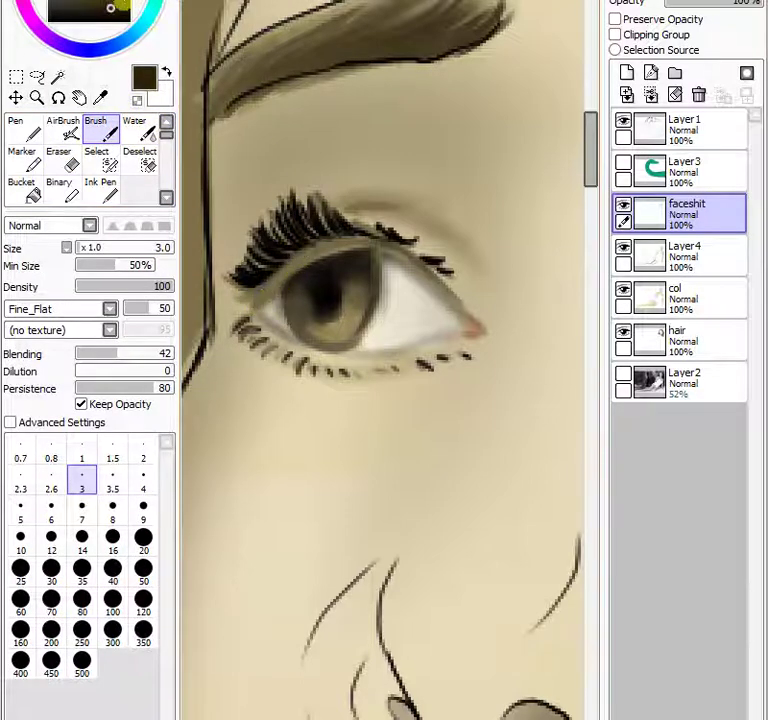
pyautogui.click(112, 12)
pyautogui.moveTo(244, 304); pyautogui.dragTo(286, 283)
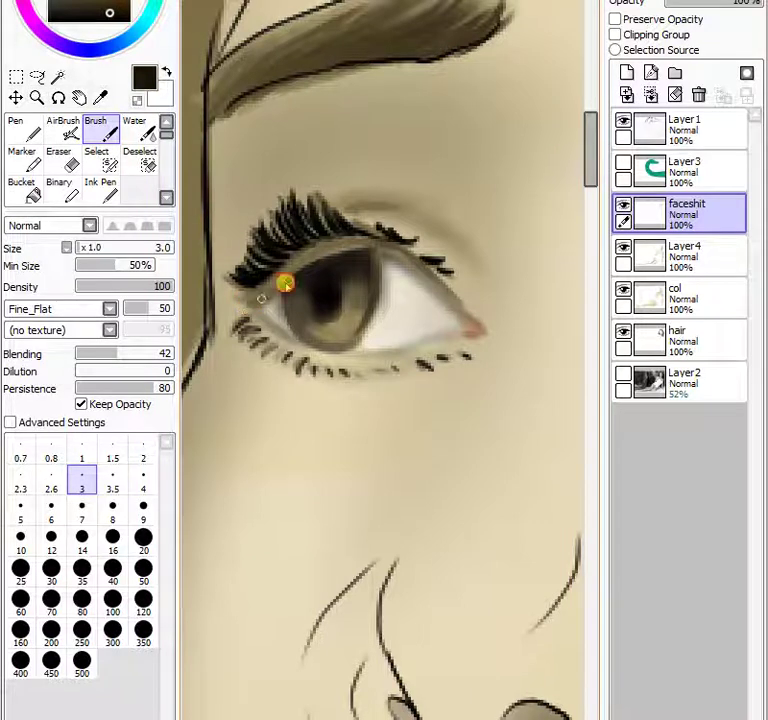
pyautogui.moveTo(317, 250)
pyautogui.mouseDown()
pyautogui.moveTo(334, 249)
pyautogui.moveTo(295, 269)
pyautogui.moveTo(429, 244)
pyautogui.mouseUp()
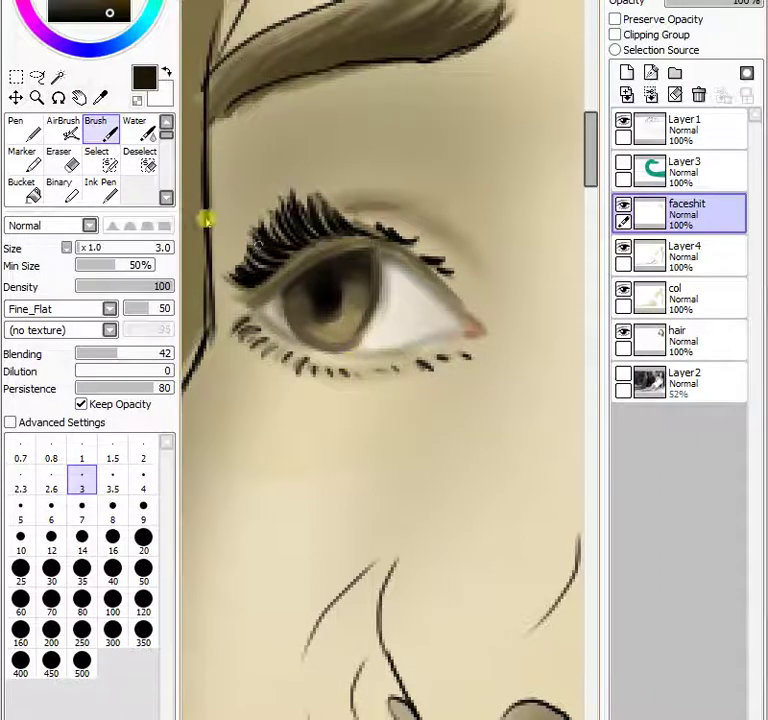
# Line the upper eyelid edge from the outer to the inner corner in dark brown with the Pen tool at size 2.6.
pyautogui.click(17, 128)
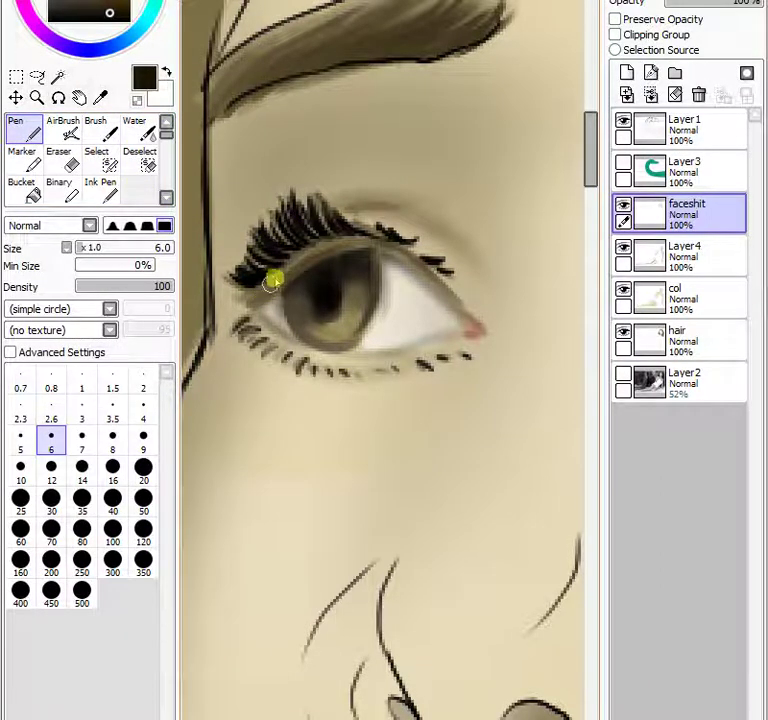
pyautogui.click(54, 412)
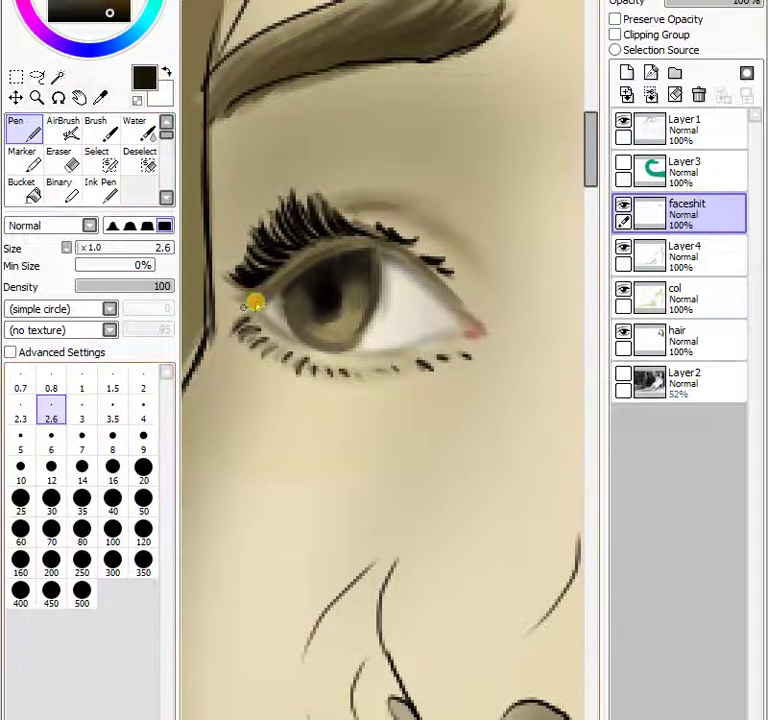
pyautogui.moveTo(256, 303)
pyautogui.mouseDown()
pyautogui.moveTo(285, 280)
pyautogui.moveTo(258, 297)
pyautogui.mouseUp()
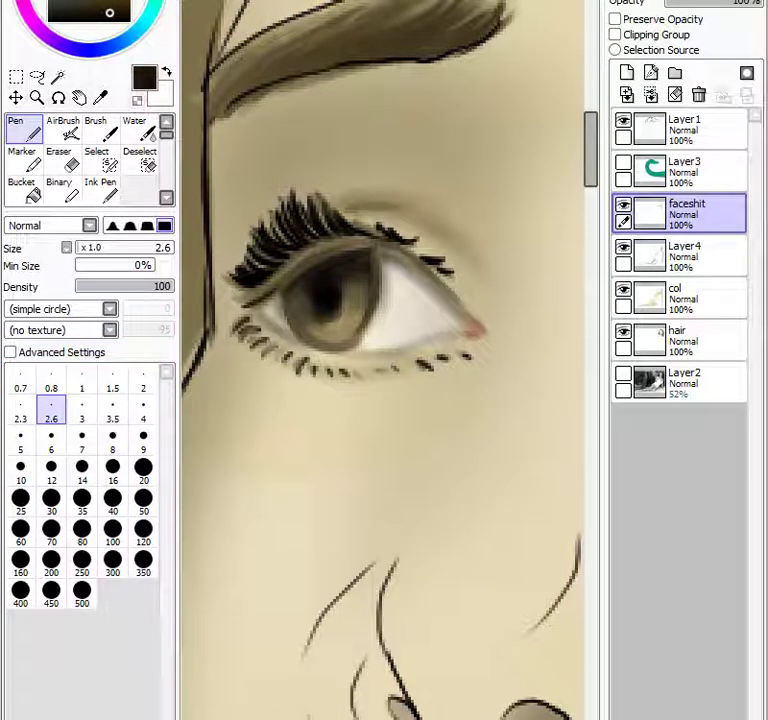
pyautogui.click(92, 2)
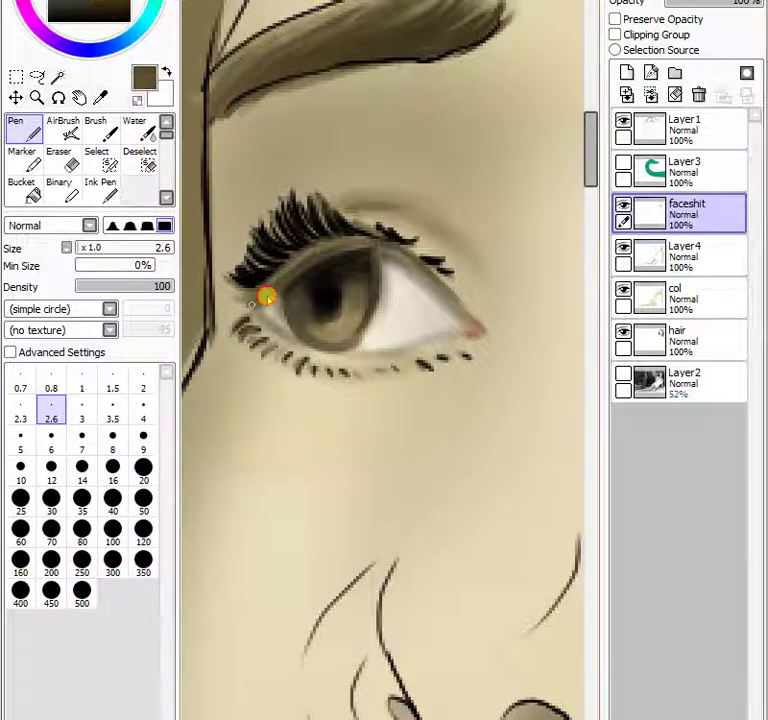
pyautogui.moveTo(267, 298); pyautogui.dragTo(299, 273)
pyautogui.click(96, 2)
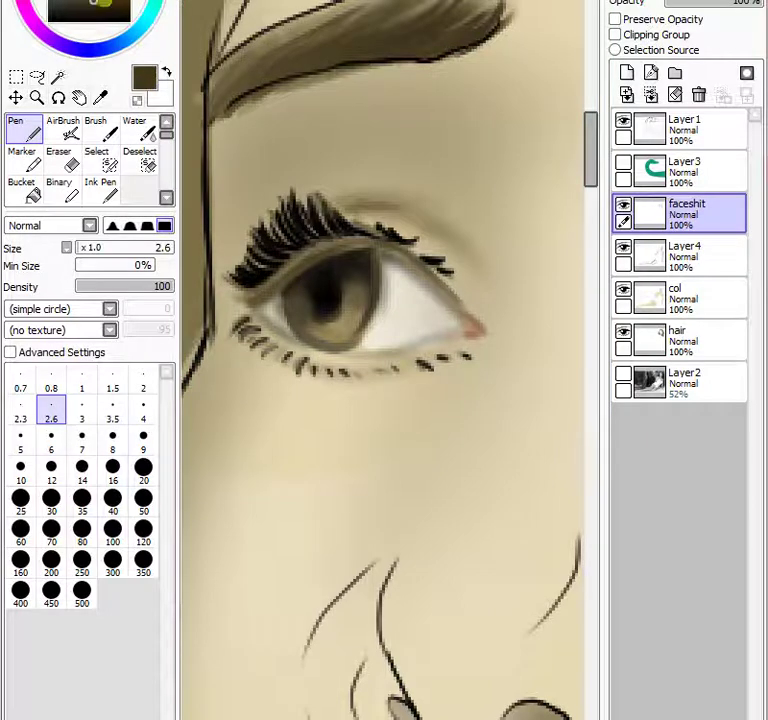
pyautogui.moveTo(249, 298)
pyautogui.mouseDown()
pyautogui.moveTo(307, 264)
pyautogui.moveTo(370, 242)
pyautogui.mouseUp()
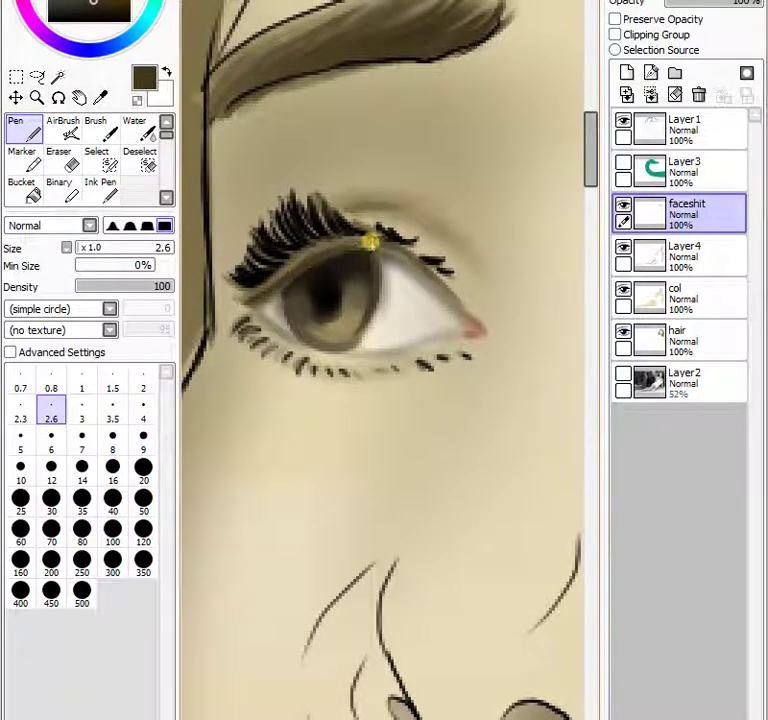
pyautogui.moveTo(303, 277)
pyautogui.mouseDown()
pyautogui.moveTo(382, 246)
pyautogui.moveTo(362, 250)
pyautogui.moveTo(402, 250)
pyautogui.moveTo(371, 245)
pyautogui.moveTo(418, 243)
pyautogui.moveTo(422, 230)
pyautogui.moveTo(391, 252)
pyautogui.mouseUp()
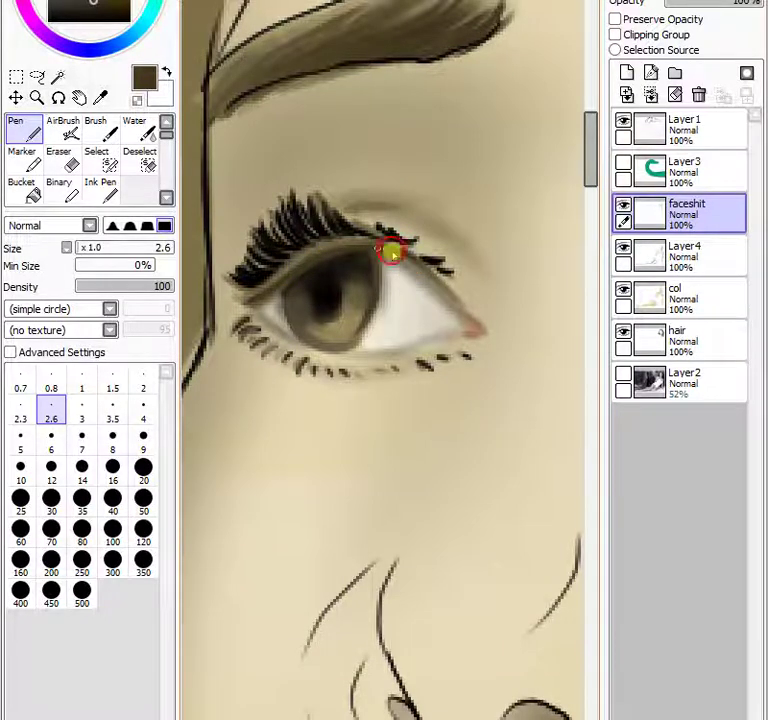
pyautogui.moveTo(453, 298); pyautogui.dragTo(462, 302)
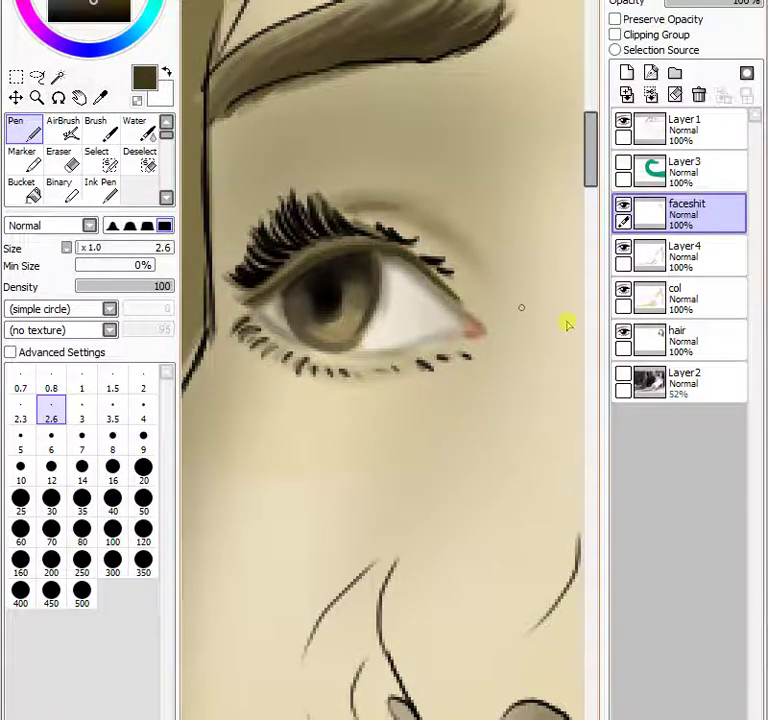
# Blend the eye white beside the iris with the Water tool at sizes 3.5 and 8, and add a soft white highlight on the iris edge.
pyautogui.click(143, 132)
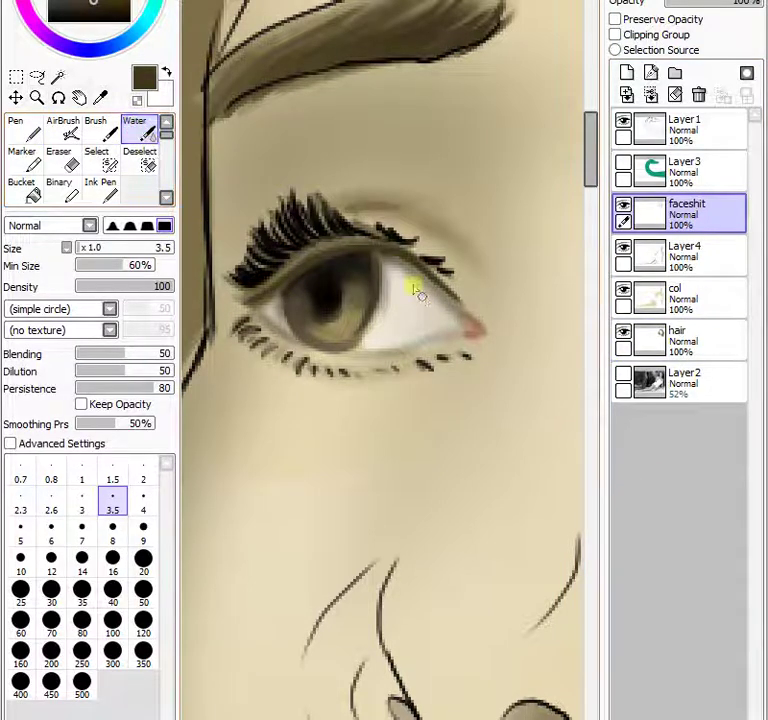
pyautogui.moveTo(416, 292)
pyautogui.mouseDown()
pyautogui.moveTo(413, 269)
pyautogui.moveTo(437, 289)
pyautogui.moveTo(382, 258)
pyautogui.moveTo(395, 284)
pyautogui.mouseUp()
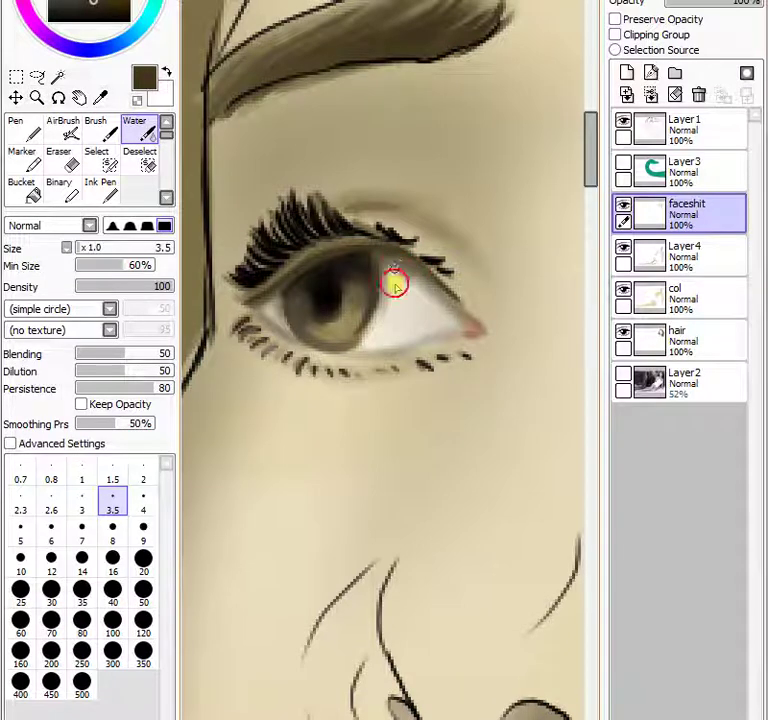
pyautogui.click(112, 530)
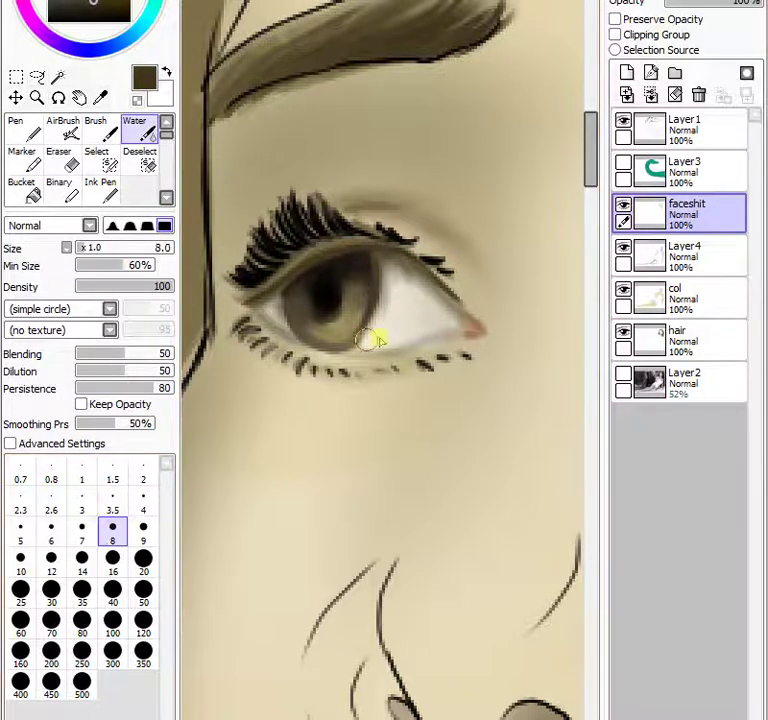
pyautogui.moveTo(396, 289)
pyautogui.mouseDown()
pyautogui.moveTo(390, 319)
pyautogui.moveTo(404, 288)
pyautogui.moveTo(387, 333)
pyautogui.moveTo(402, 302)
pyautogui.moveTo(393, 301)
pyautogui.moveTo(401, 314)
pyautogui.moveTo(405, 298)
pyautogui.moveTo(396, 319)
pyautogui.moveTo(407, 300)
pyautogui.moveTo(404, 318)
pyautogui.moveTo(421, 311)
pyautogui.moveTo(418, 302)
pyautogui.moveTo(423, 307)
pyautogui.moveTo(403, 283)
pyautogui.moveTo(424, 298)
pyautogui.moveTo(407, 316)
pyautogui.moveTo(424, 316)
pyautogui.moveTo(381, 332)
pyautogui.moveTo(393, 292)
pyautogui.moveTo(378, 334)
pyautogui.moveTo(390, 287)
pyautogui.moveTo(393, 334)
pyautogui.mouseUp()
pyautogui.keyDown('alt'); pyautogui.click(283, 130); pyautogui.keyUp('alt')
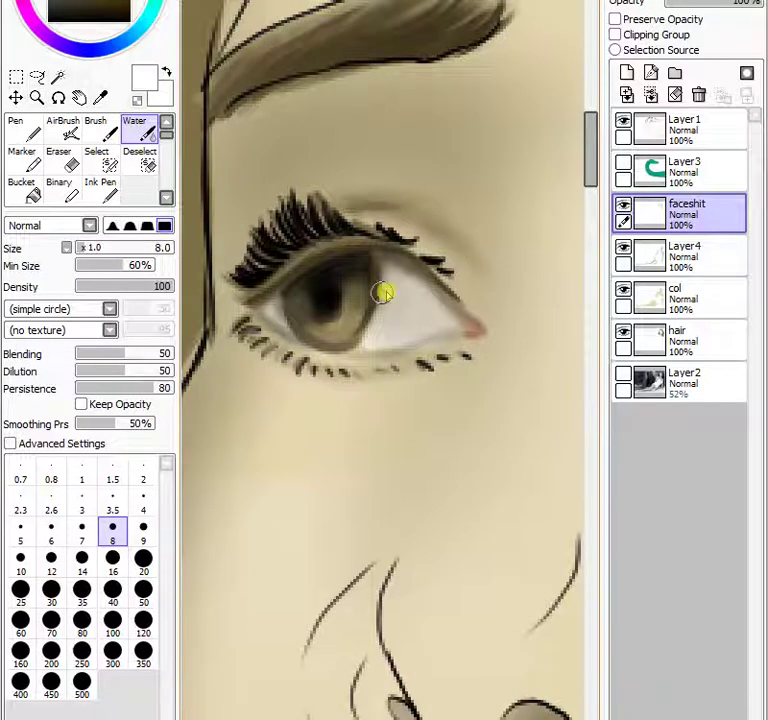
pyautogui.moveTo(383, 292)
pyautogui.mouseDown()
pyautogui.moveTo(351, 291)
pyautogui.moveTo(381, 289)
pyautogui.mouseUp()
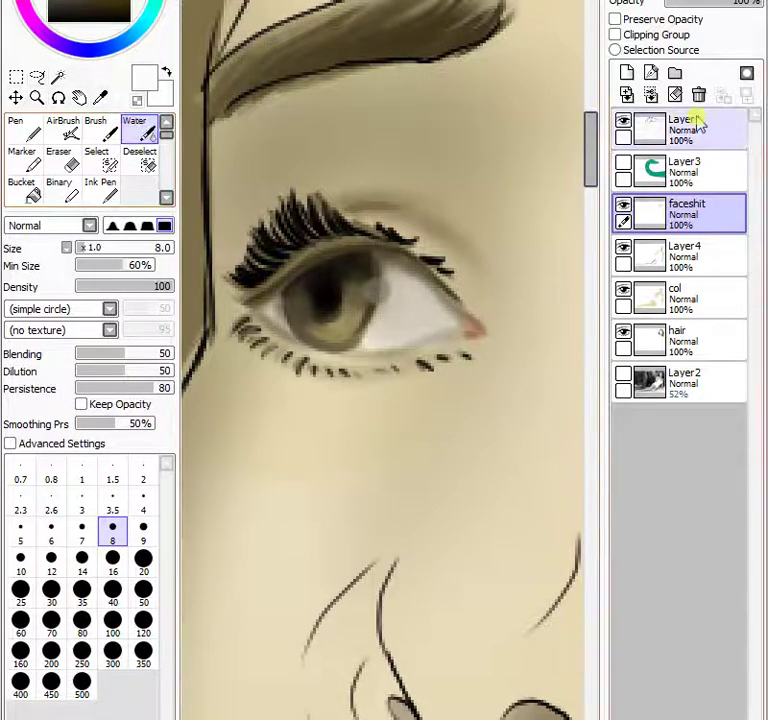
# Rework the iris shine with the Water tool at size 8, and add white glints on both iris edges with the AirBrush at size 3.
pyautogui.moveTo(309, 303); pyautogui.dragTo(290, 318)
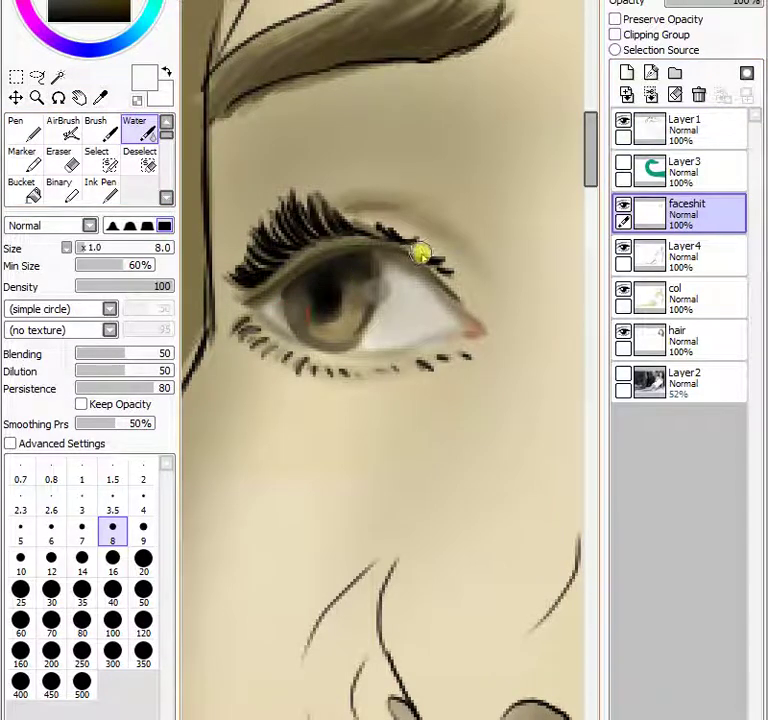
pyautogui.moveTo(379, 293); pyautogui.dragTo(377, 297)
pyautogui.hotkey('ctrl', 'z')
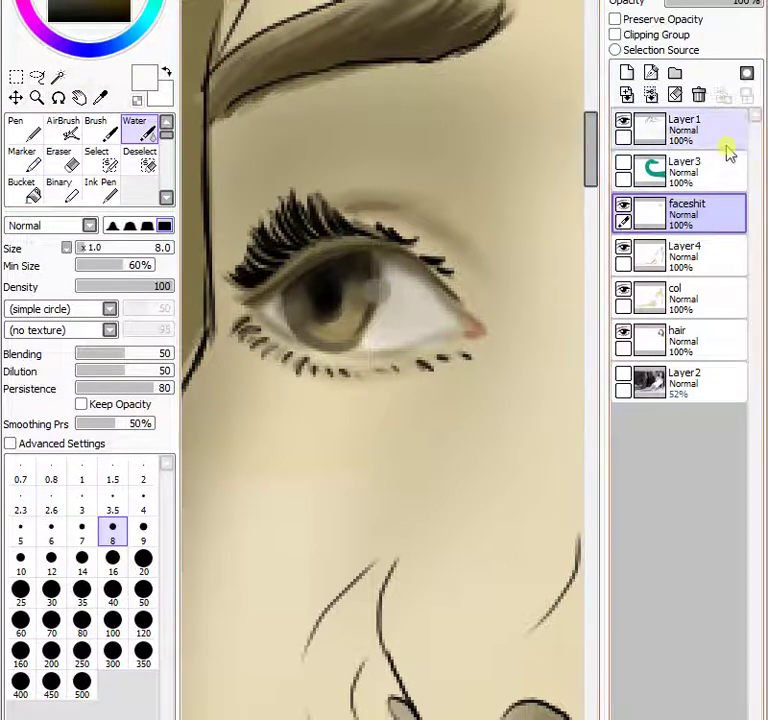
pyautogui.click(66, 127)
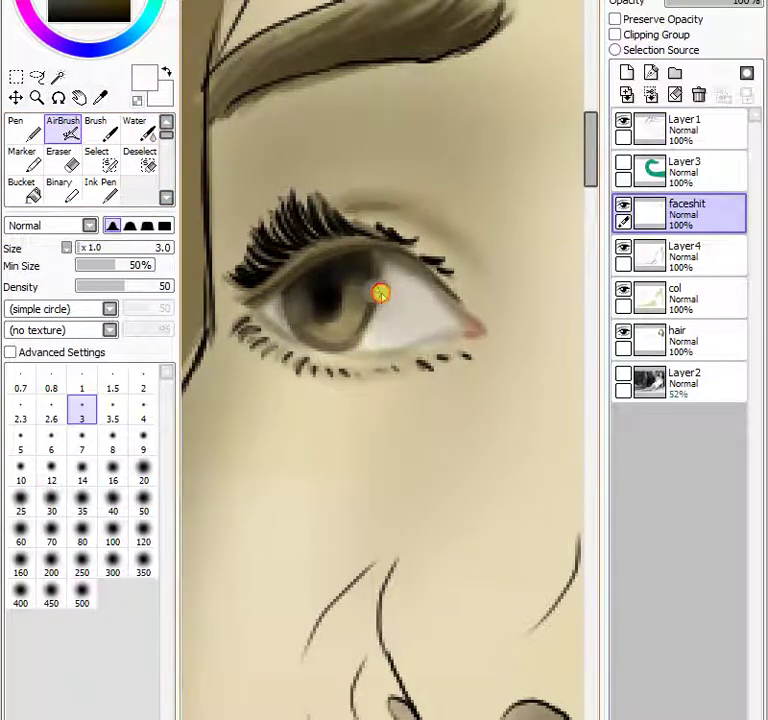
pyautogui.moveTo(380, 292); pyautogui.dragTo(379, 290)
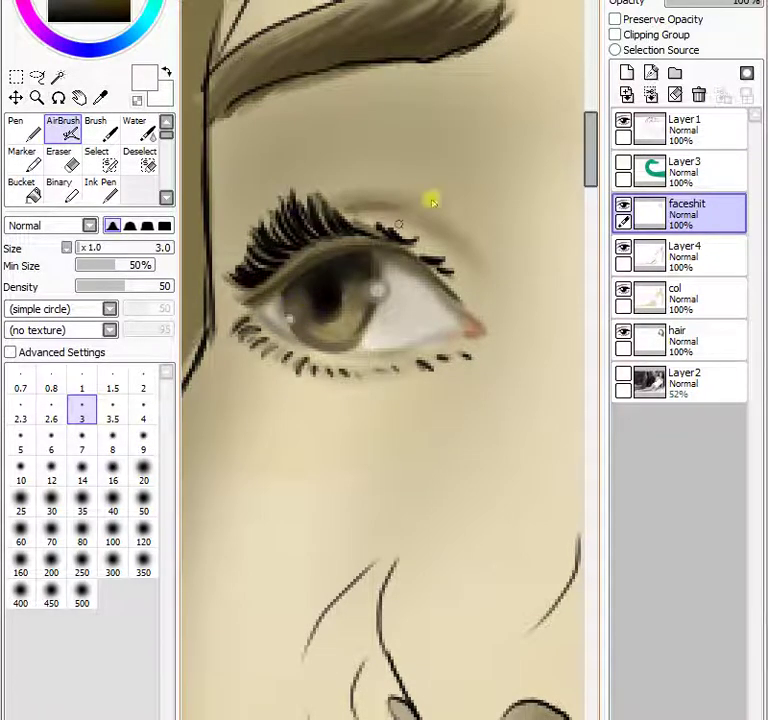
pyautogui.scroll(-10, 383, 400)
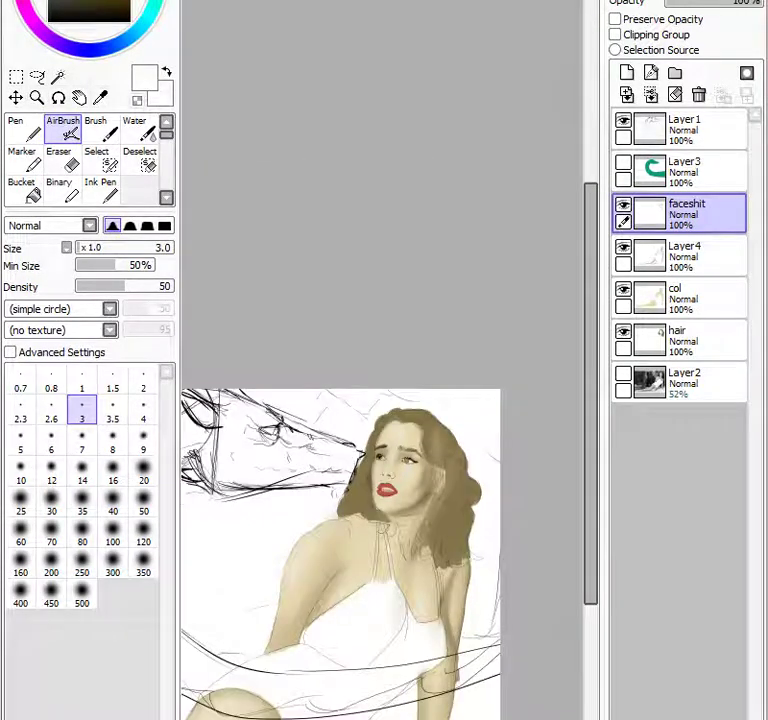
pyautogui.scroll(-1, 340, 555)
pyautogui.scroll(8, 400, 470)
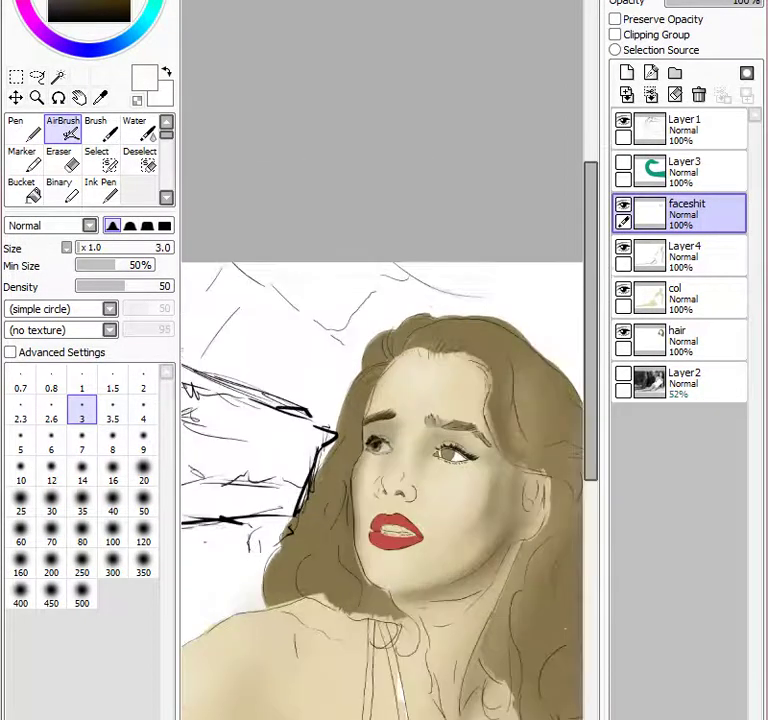
pyautogui.scroll(2, 385, 455)
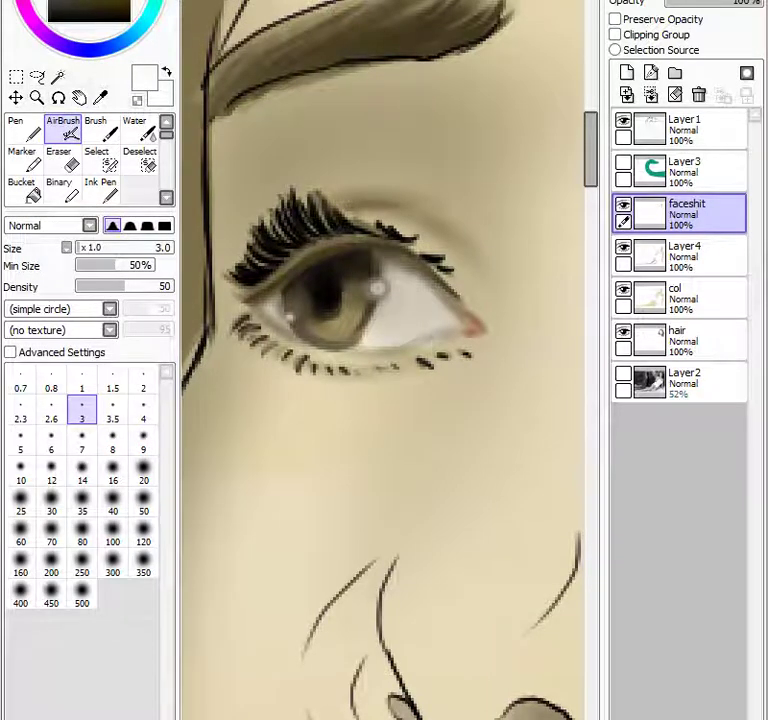
# Choose black, outline the iris's outer edge with the Pen tool at size 0.8, and darken the pupil at size 7.
pyautogui.click(24, 128)
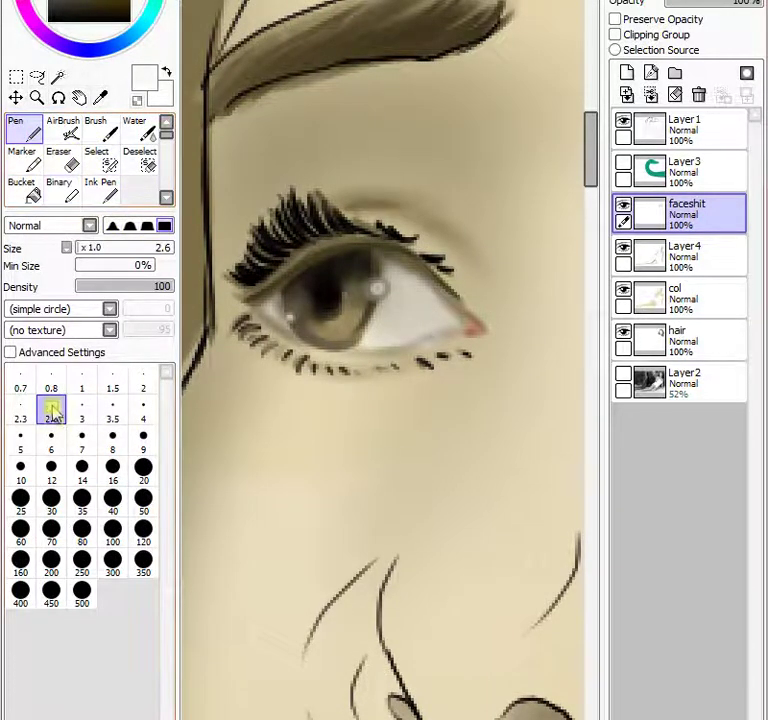
pyautogui.moveTo(124, 18); pyautogui.dragTo(151, 33)
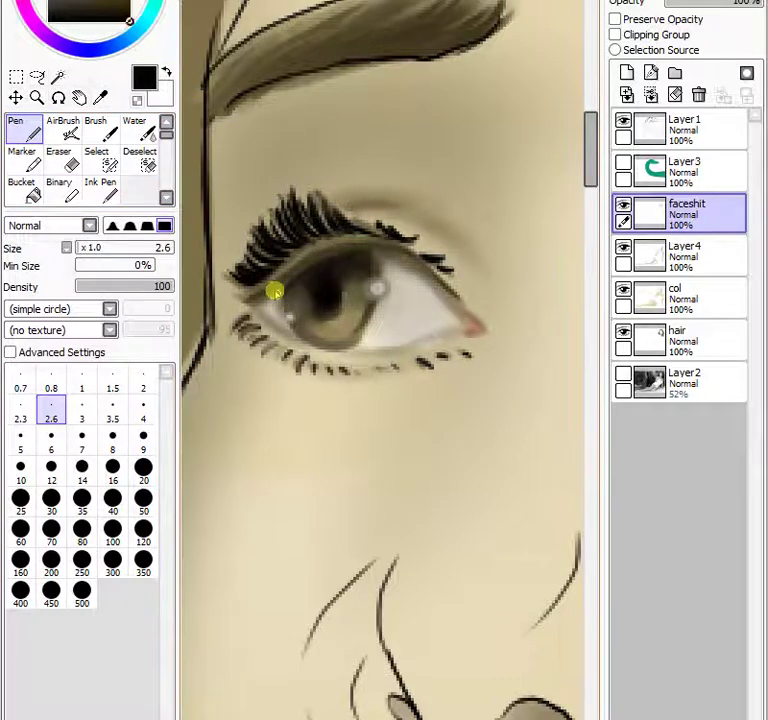
pyautogui.click(51, 388)
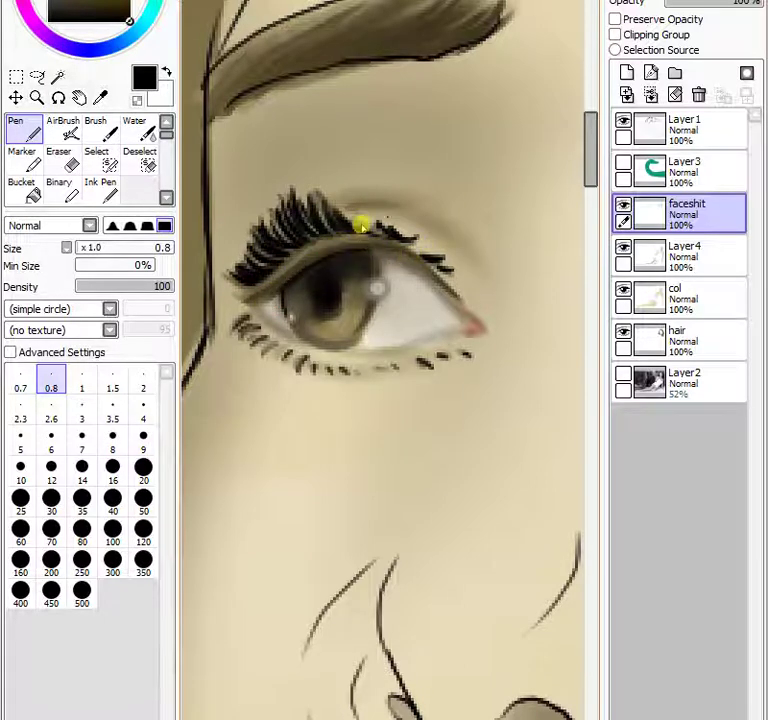
pyautogui.click(82, 437)
pyautogui.click(327, 290)
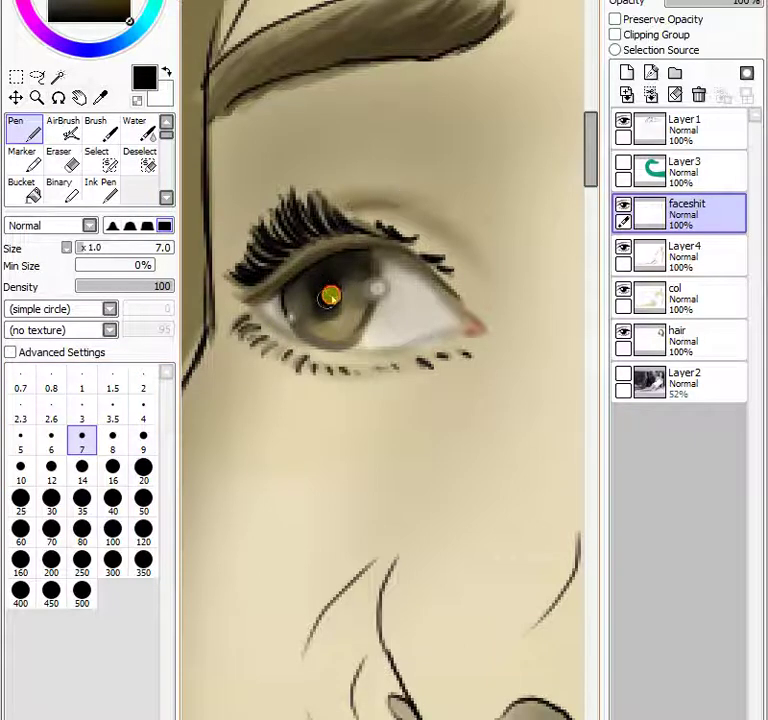
# Paint a black shadow across the top of the iris along the upper eyelid with the Pen tool at size 5.
pyautogui.click(51, 418)
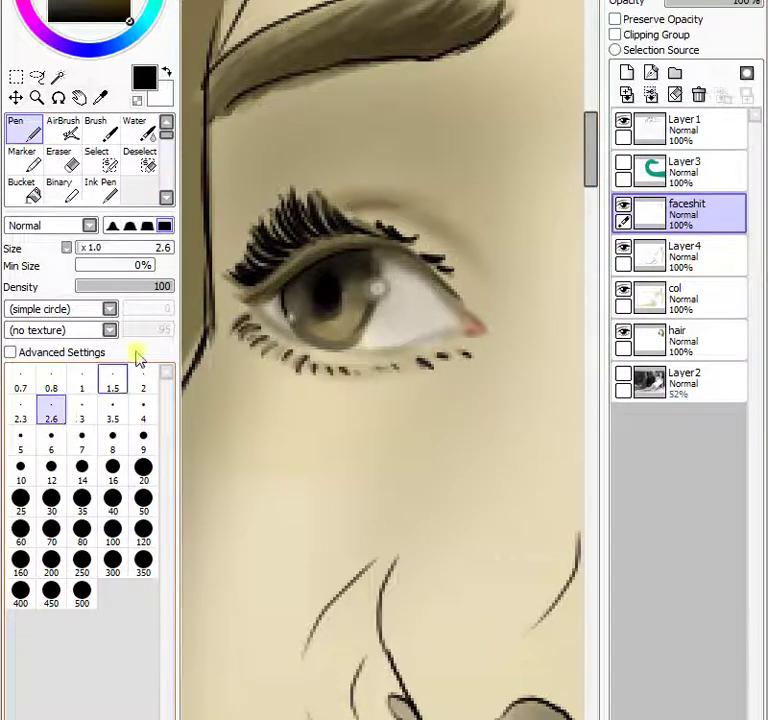
pyautogui.click(51, 438)
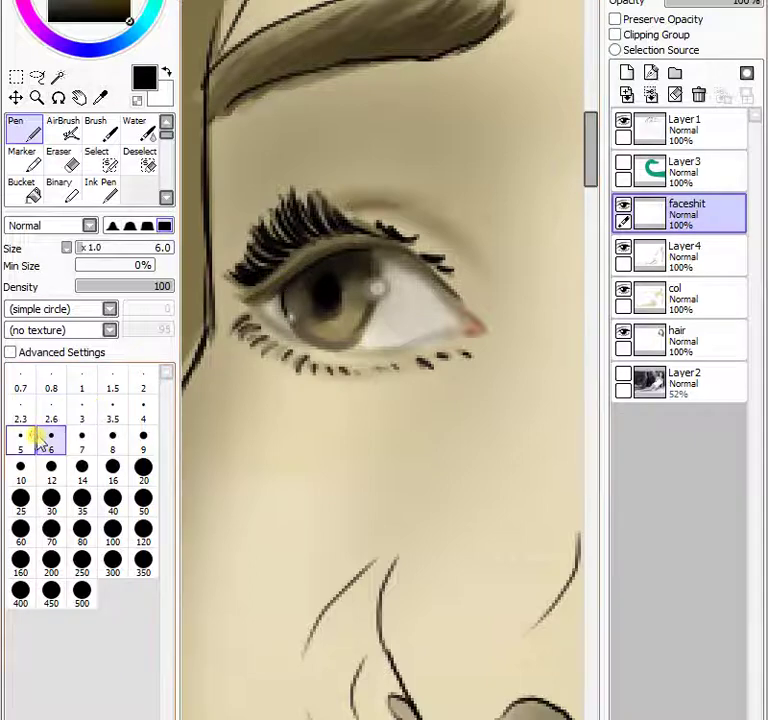
pyautogui.click(20, 440)
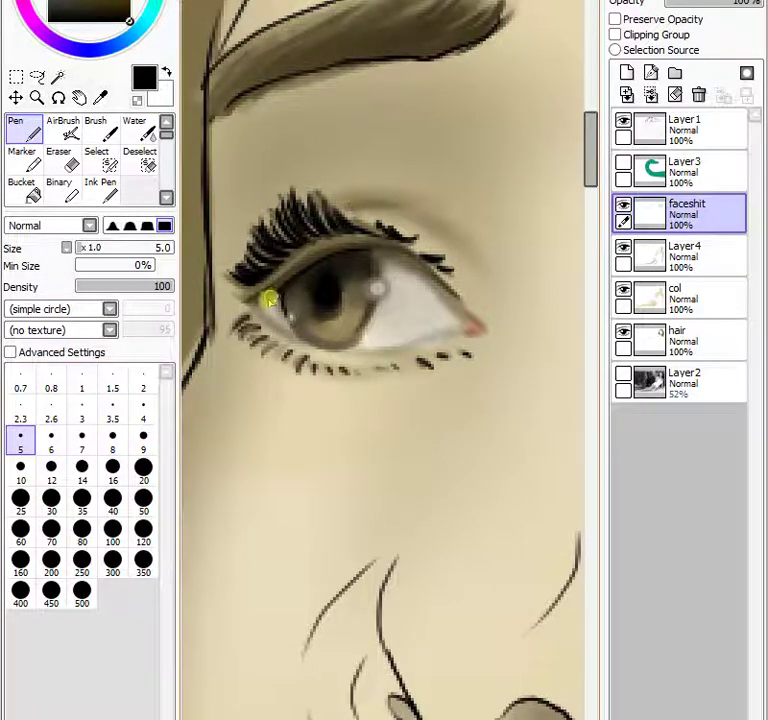
pyautogui.click(322, 269)
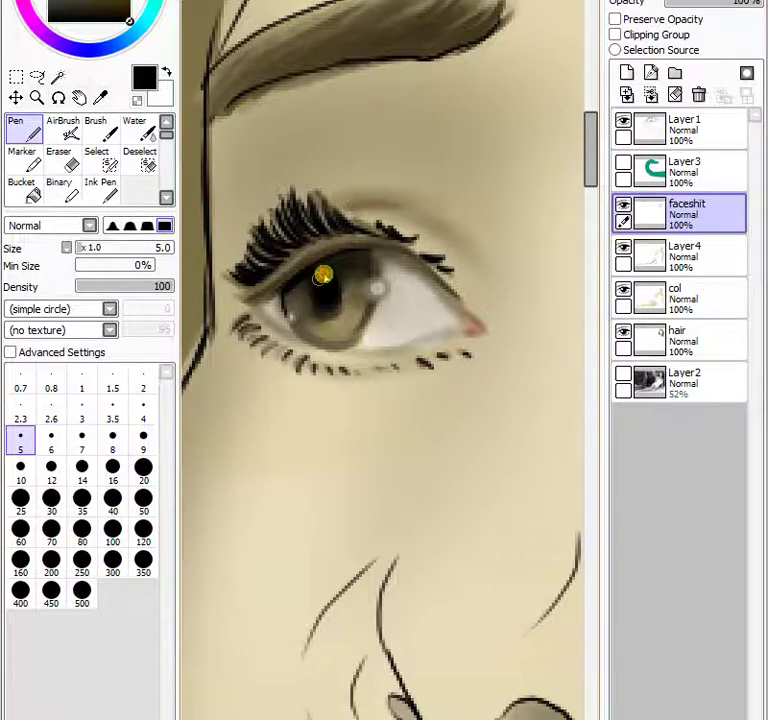
pyautogui.click(345, 257)
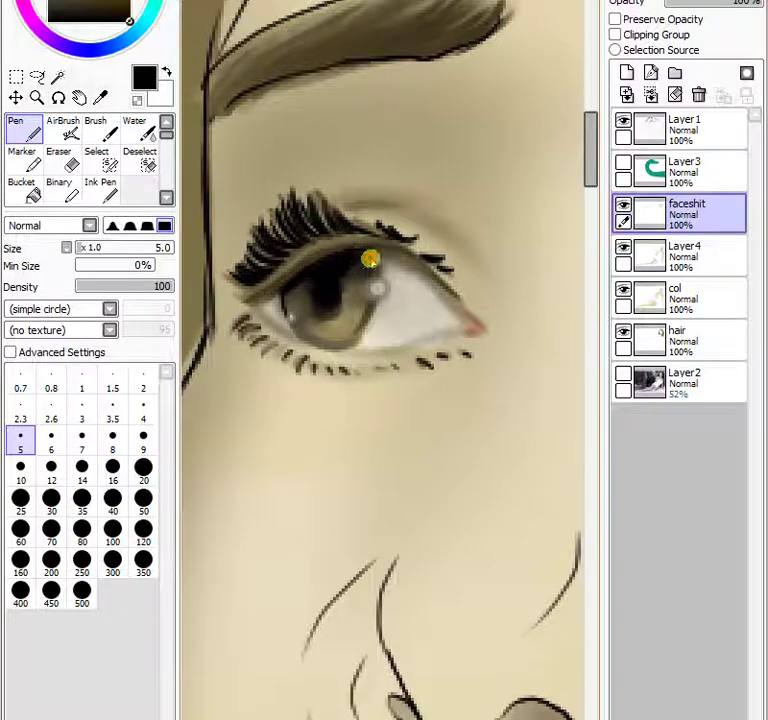
pyautogui.moveTo(378, 257); pyautogui.dragTo(414, 258)
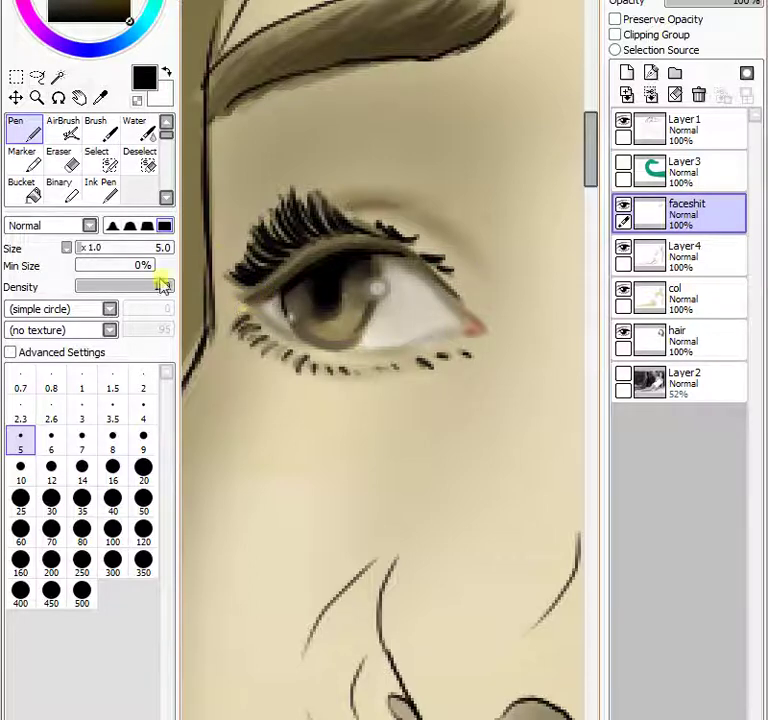
# Soften the upper eyelid rim and blend the upper and lower lashes into the skin with the Water tool at size 8.
pyautogui.click(134, 129)
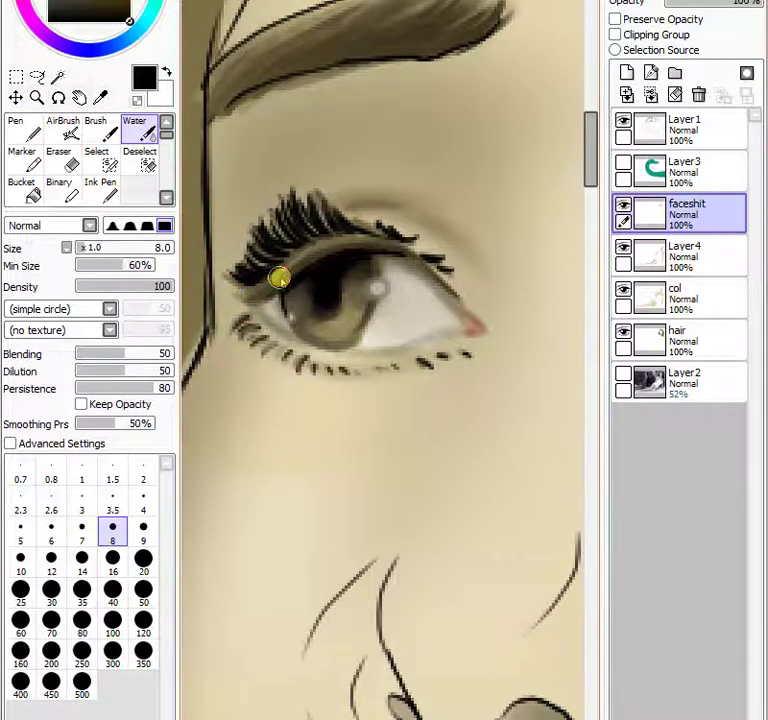
pyautogui.moveTo(300, 262); pyautogui.dragTo(336, 243)
pyautogui.moveTo(280, 274)
pyautogui.mouseDown()
pyautogui.moveTo(335, 243)
pyautogui.moveTo(353, 240)
pyautogui.moveTo(289, 268)
pyautogui.moveTo(389, 243)
pyautogui.mouseUp()
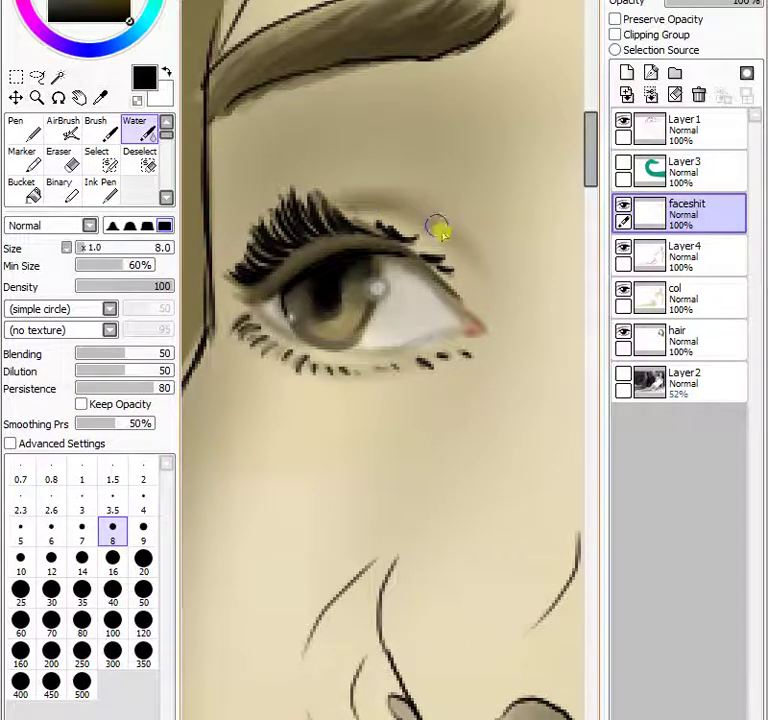
pyautogui.moveTo(241, 321)
pyautogui.mouseDown()
pyautogui.moveTo(231, 357)
pyautogui.moveTo(248, 323)
pyautogui.moveTo(243, 353)
pyautogui.moveTo(273, 314)
pyautogui.moveTo(274, 328)
pyautogui.moveTo(252, 335)
pyautogui.moveTo(266, 365)
pyautogui.moveTo(284, 351)
pyautogui.moveTo(300, 382)
pyautogui.moveTo(416, 393)
pyautogui.mouseUp()
pyautogui.moveTo(428, 364)
pyautogui.mouseDown()
pyautogui.moveTo(459, 382)
pyautogui.moveTo(458, 354)
pyautogui.moveTo(481, 376)
pyautogui.moveTo(483, 365)
pyautogui.moveTo(421, 367)
pyautogui.moveTo(419, 392)
pyautogui.moveTo(401, 372)
pyautogui.moveTo(403, 387)
pyautogui.moveTo(387, 370)
pyautogui.moveTo(386, 395)
pyautogui.moveTo(366, 370)
pyautogui.moveTo(361, 399)
pyautogui.moveTo(332, 396)
pyautogui.moveTo(330, 371)
pyautogui.moveTo(276, 390)
pyautogui.moveTo(285, 353)
pyautogui.moveTo(262, 376)
pyautogui.moveTo(246, 366)
pyautogui.moveTo(254, 340)
pyautogui.moveTo(230, 350)
pyautogui.moveTo(244, 326)
pyautogui.moveTo(216, 341)
pyautogui.moveTo(233, 324)
pyautogui.moveTo(238, 294)
pyautogui.moveTo(229, 288)
pyautogui.moveTo(256, 228)
pyautogui.moveTo(252, 289)
pyautogui.moveTo(231, 245)
pyautogui.moveTo(272, 277)
pyautogui.moveTo(250, 248)
pyautogui.moveTo(275, 268)
pyautogui.moveTo(256, 243)
pyautogui.moveTo(286, 261)
pyautogui.moveTo(289, 243)
pyautogui.moveTo(307, 244)
pyautogui.moveTo(279, 229)
pyautogui.moveTo(312, 243)
pyautogui.moveTo(311, 235)
pyautogui.moveTo(323, 232)
pyautogui.moveTo(332, 237)
pyautogui.moveTo(411, 220)
pyautogui.moveTo(396, 231)
pyautogui.moveTo(421, 230)
pyautogui.moveTo(410, 241)
pyautogui.moveTo(432, 232)
pyautogui.moveTo(423, 252)
pyautogui.moveTo(453, 249)
pyautogui.moveTo(449, 265)
pyautogui.moveTo(464, 273)
pyautogui.moveTo(455, 289)
pyautogui.moveTo(447, 283)
pyautogui.moveTo(479, 295)
pyautogui.moveTo(468, 298)
pyautogui.moveTo(483, 318)
pyautogui.moveTo(457, 296)
pyautogui.moveTo(486, 318)
pyautogui.moveTo(472, 300)
pyautogui.moveTo(497, 306)
pyautogui.moveTo(293, 257)
pyautogui.mouseUp()
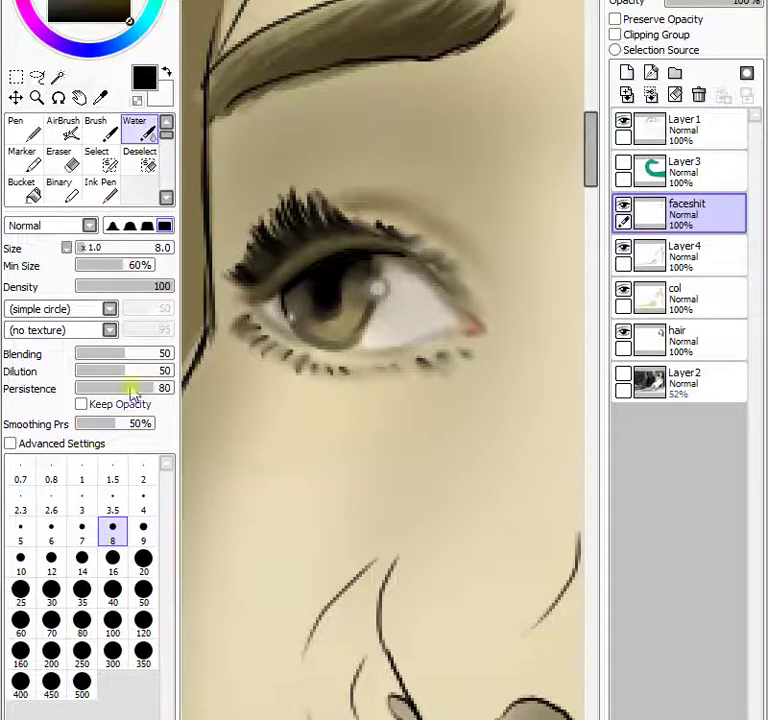
# Sample the reddish brown of the eye's inner corner and paint the tear duct with the Pen tool at size 5.
pyautogui.click(100, 97)
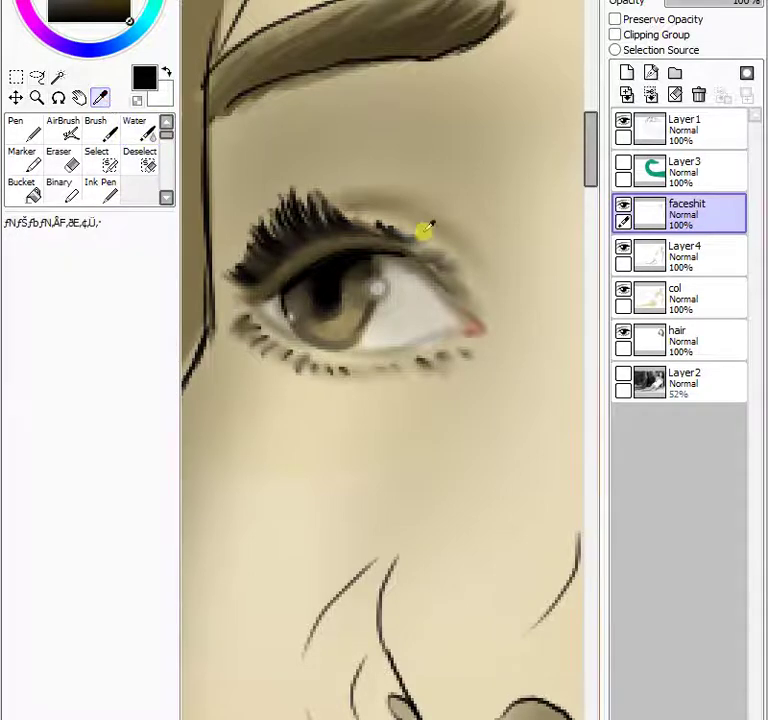
pyautogui.click(469, 321)
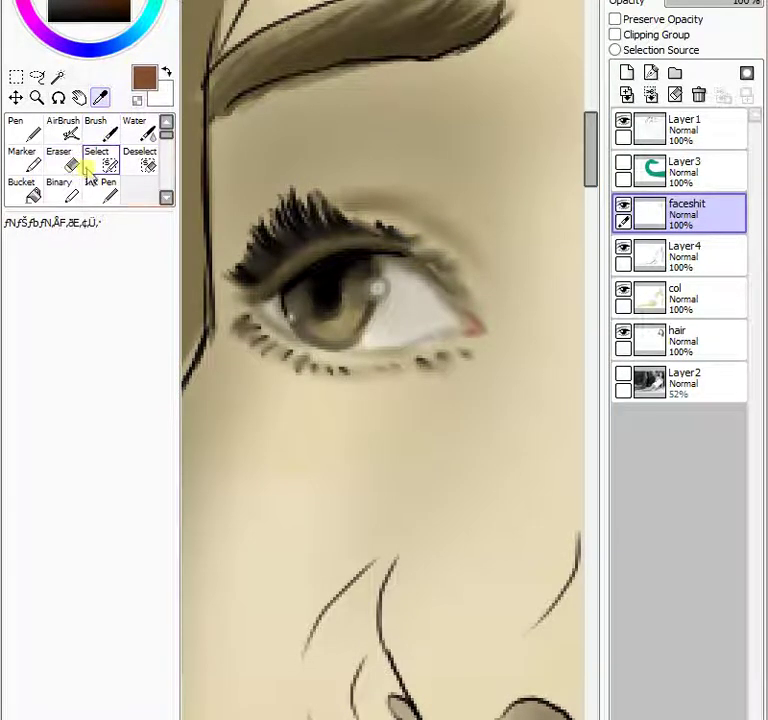
pyautogui.click(34, 128)
pyautogui.click(463, 321)
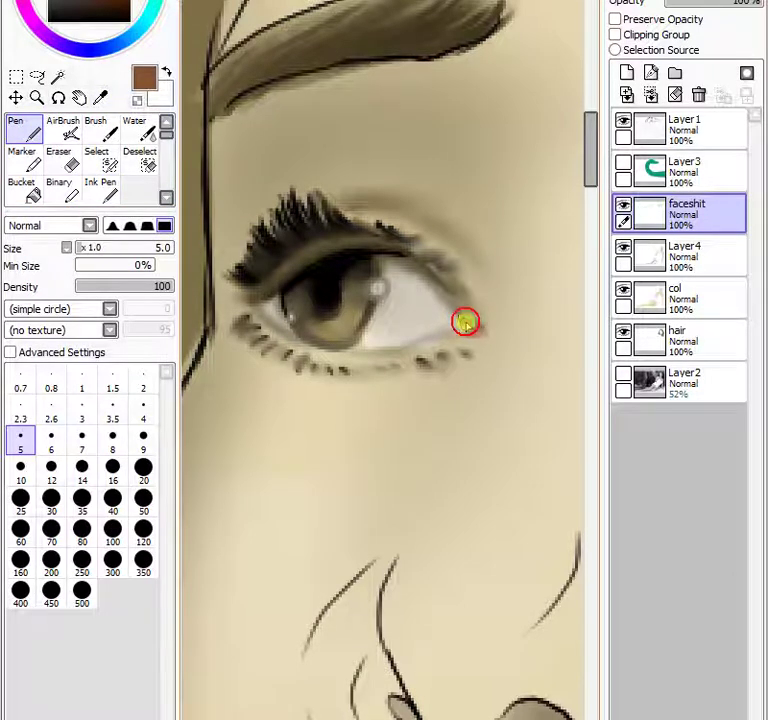
pyautogui.moveTo(463, 321)
pyautogui.mouseDown()
pyautogui.moveTo(459, 332)
pyautogui.moveTo(467, 316)
pyautogui.moveTo(479, 330)
pyautogui.mouseUp()
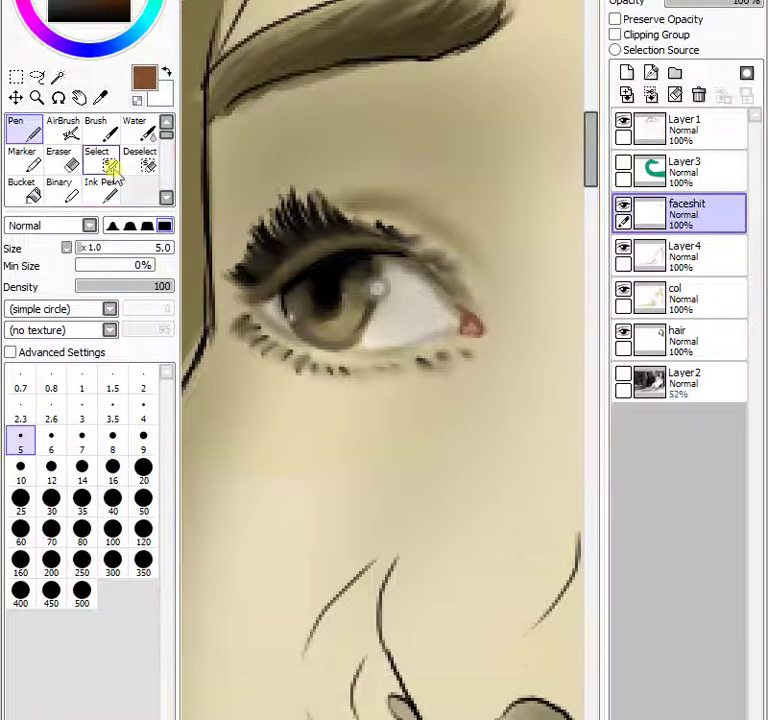
# Pick a dark olive brown based on the eyelid tone and draw the eyelid crease with the Ink Pen at size 6.
pyautogui.click(100, 97)
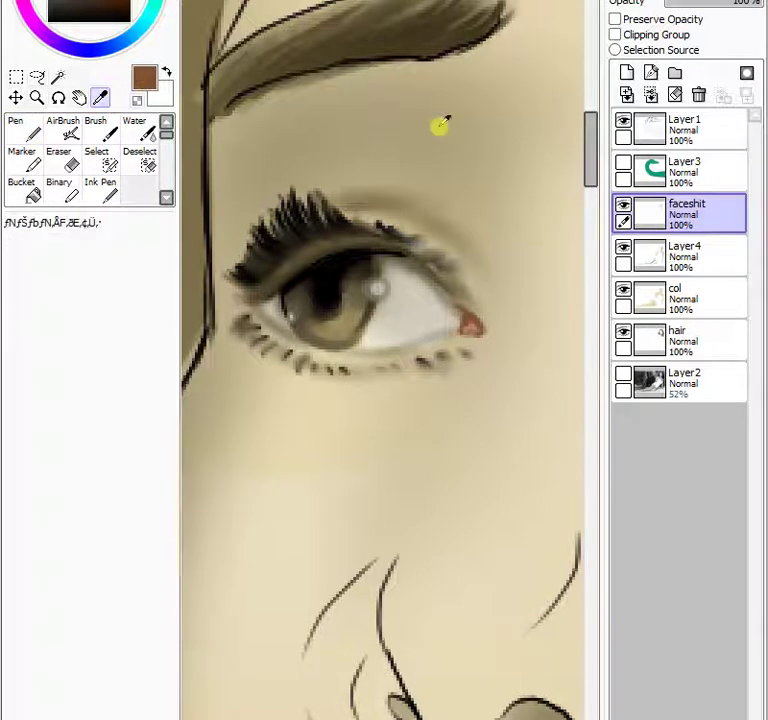
pyautogui.click(396, 191)
pyautogui.click(110, 15)
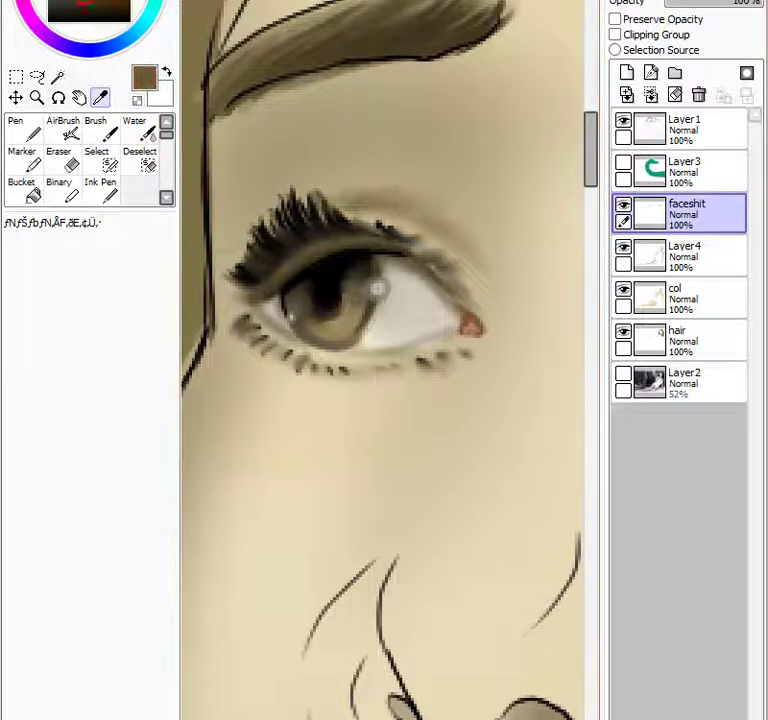
pyautogui.click(108, 185)
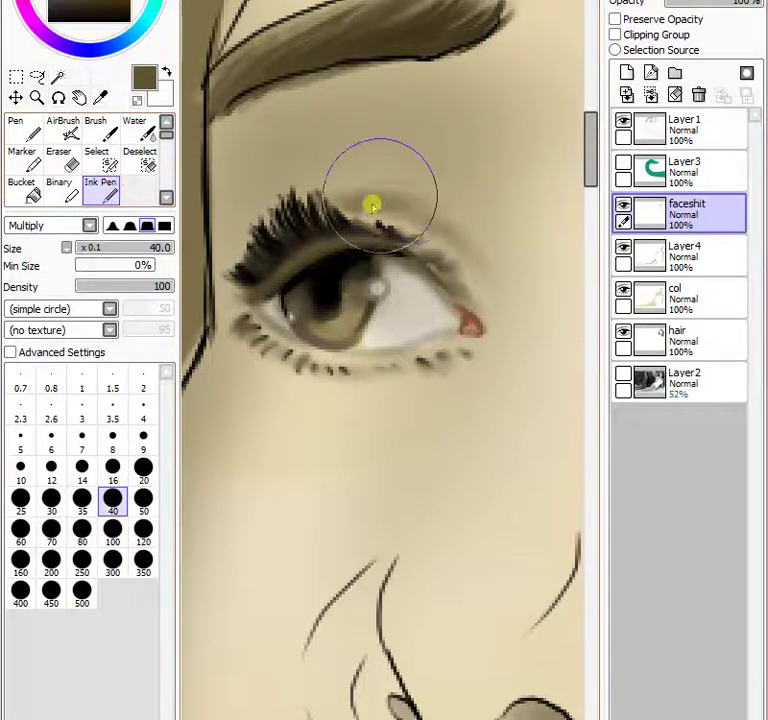
pyautogui.click(60, 440)
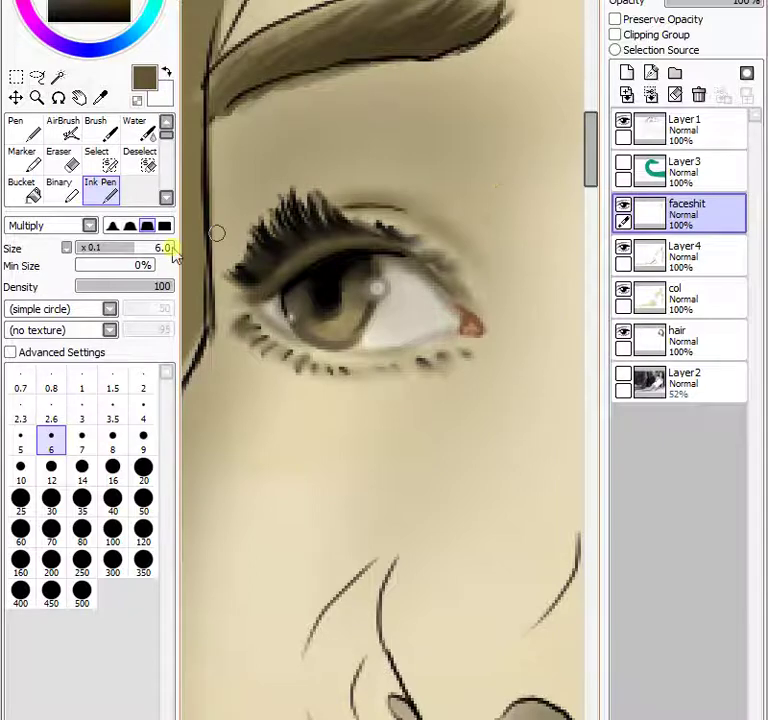
# Blend the eyelid crease and the upper lid along the lashes with the Water tool at size 8.
pyautogui.click(140, 130)
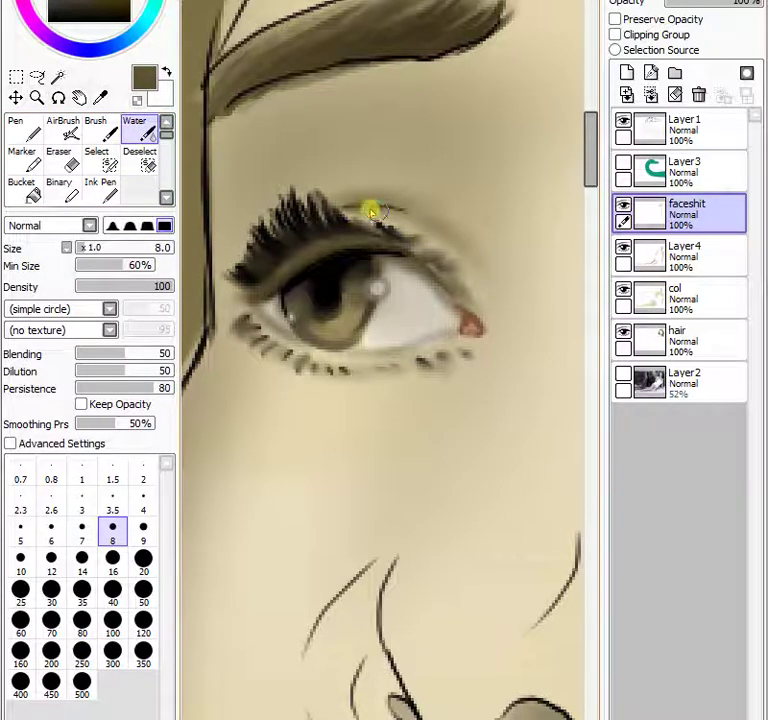
pyautogui.moveTo(372, 212)
pyautogui.mouseDown()
pyautogui.moveTo(398, 207)
pyautogui.moveTo(447, 238)
pyautogui.moveTo(355, 200)
pyautogui.moveTo(339, 206)
pyautogui.mouseUp()
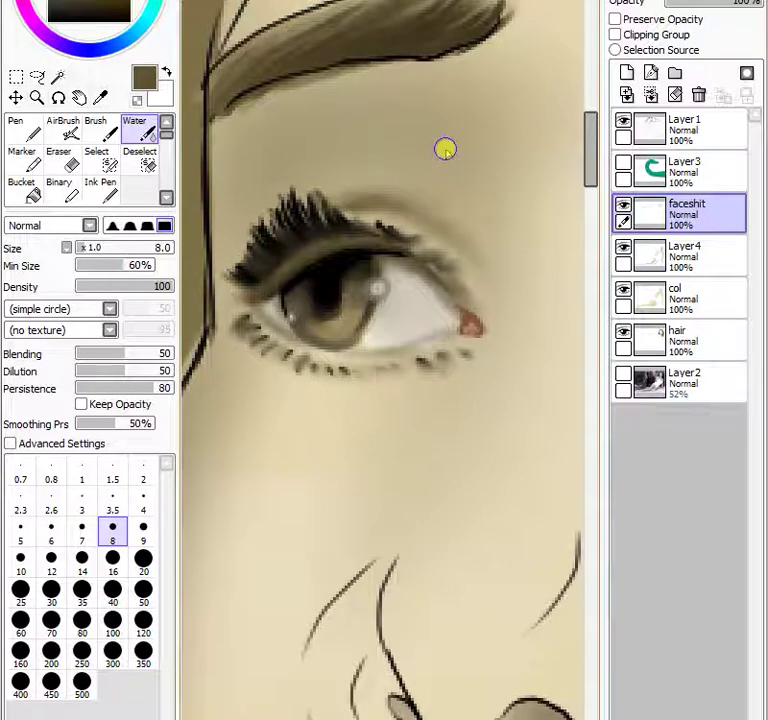
pyautogui.moveTo(286, 265); pyautogui.dragTo(379, 228)
pyautogui.moveTo(288, 285); pyautogui.dragTo(381, 249)
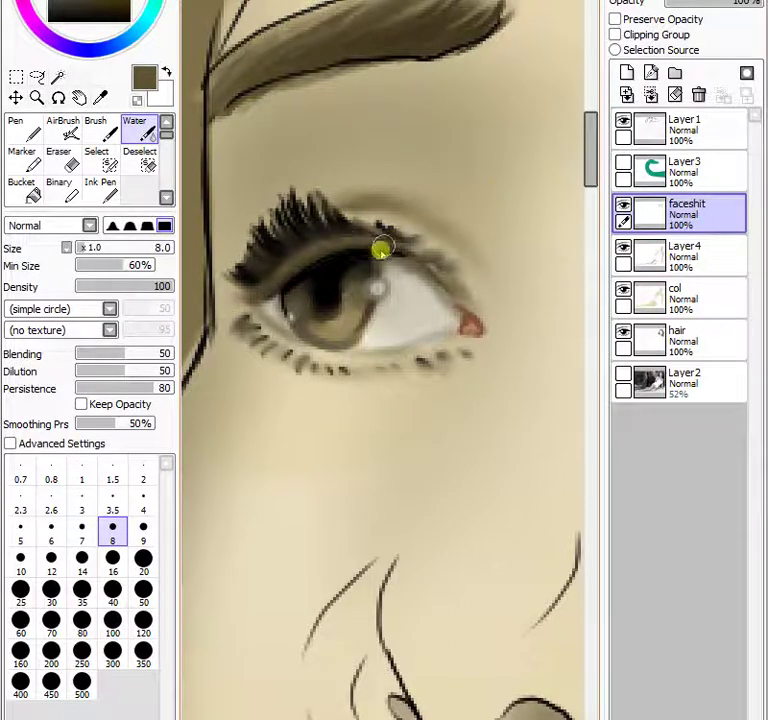
# Choose a light tan and paint lighter strokes in the lower part of the iris with the Ink Pen at size 6.
pyautogui.click(82, 3)
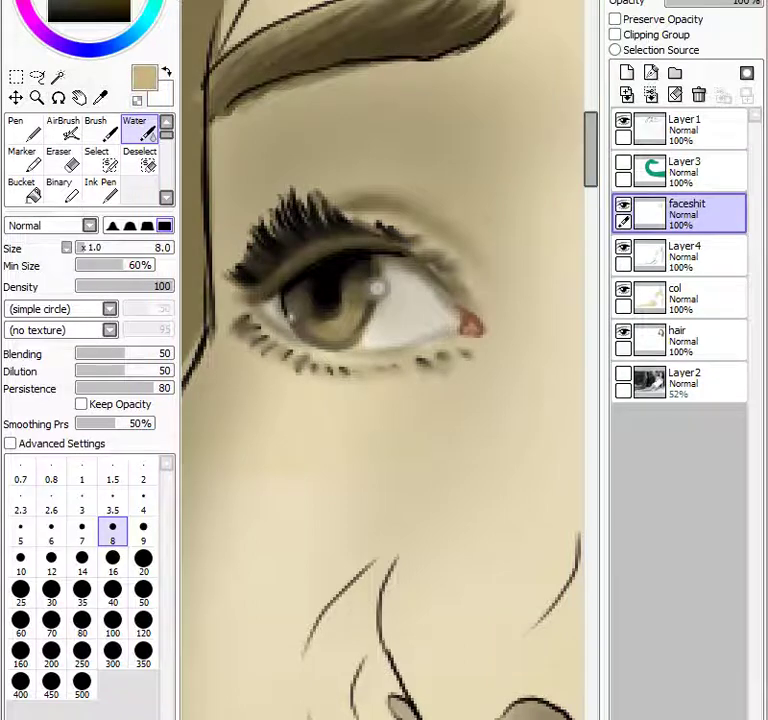
pyautogui.click(104, 188)
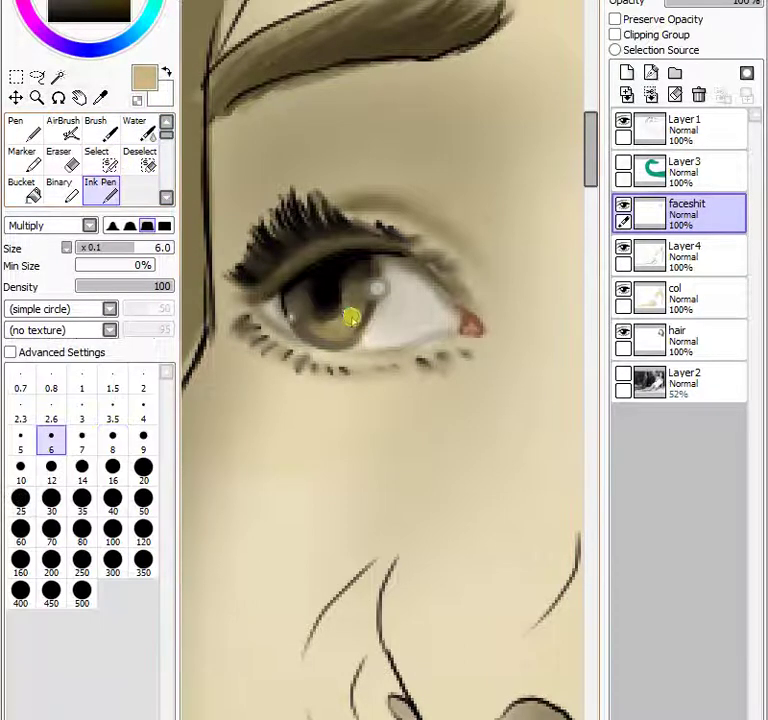
pyautogui.moveTo(348, 317); pyautogui.dragTo(340, 329)
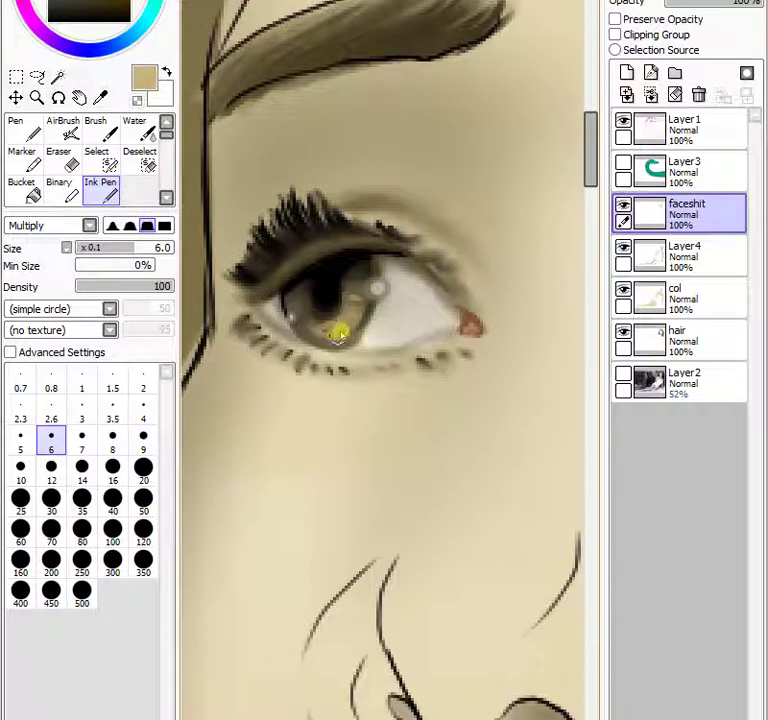
pyautogui.moveTo(340, 329)
pyautogui.mouseDown()
pyautogui.moveTo(360, 294)
pyautogui.moveTo(331, 321)
pyautogui.moveTo(341, 321)
pyautogui.moveTo(331, 346)
pyautogui.moveTo(373, 325)
pyautogui.moveTo(372, 355)
pyautogui.moveTo(384, 347)
pyautogui.moveTo(400, 392)
pyautogui.mouseUp()
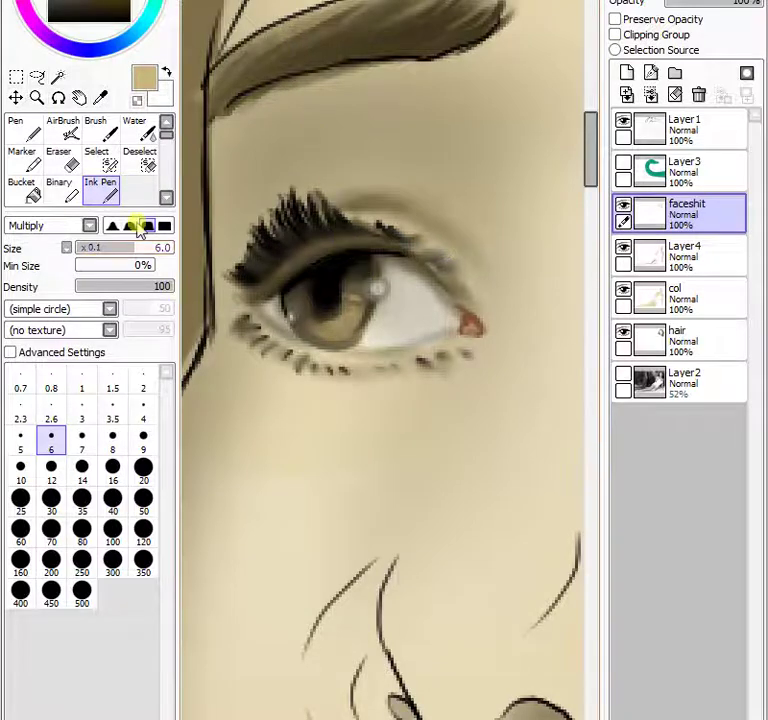
# Choose a lighter tan and paint fine light strokes in the lower part of the iris with the AirBrush at size 3.
pyautogui.click(66, 130)
pyautogui.click(82, 2)
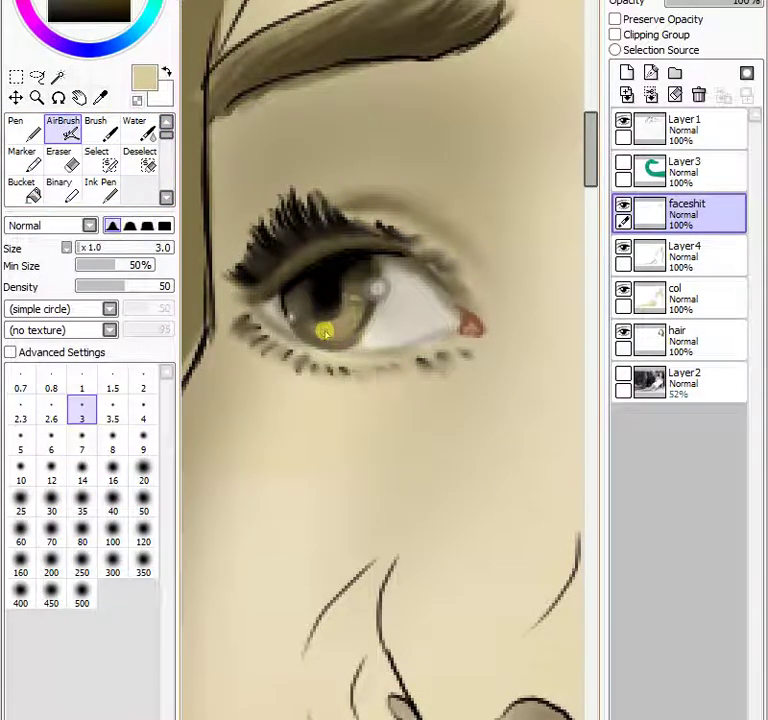
pyautogui.moveTo(314, 330)
pyautogui.mouseDown()
pyautogui.moveTo(313, 288)
pyautogui.moveTo(368, 281)
pyautogui.moveTo(353, 289)
pyautogui.moveTo(360, 293)
pyautogui.moveTo(348, 331)
pyautogui.moveTo(406, 262)
pyautogui.moveTo(400, 311)
pyautogui.moveTo(362, 305)
pyautogui.mouseUp()
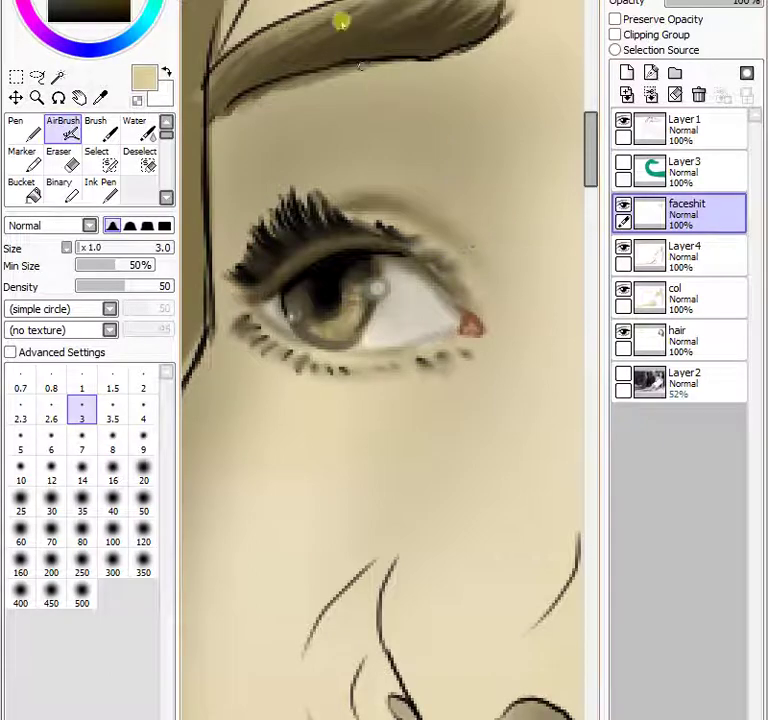
pyautogui.scroll(-6, 472, 246)
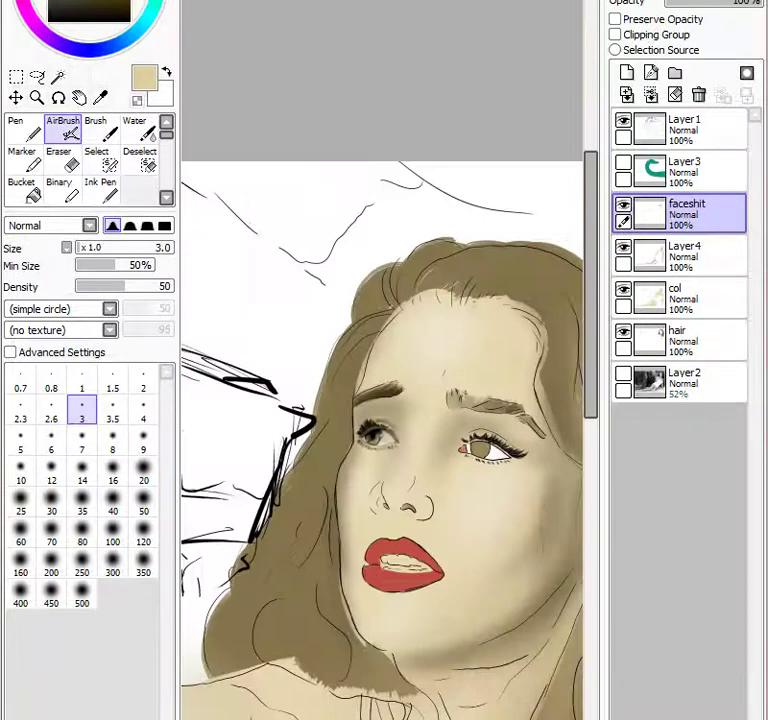
pyautogui.scroll(5, 380, 445)
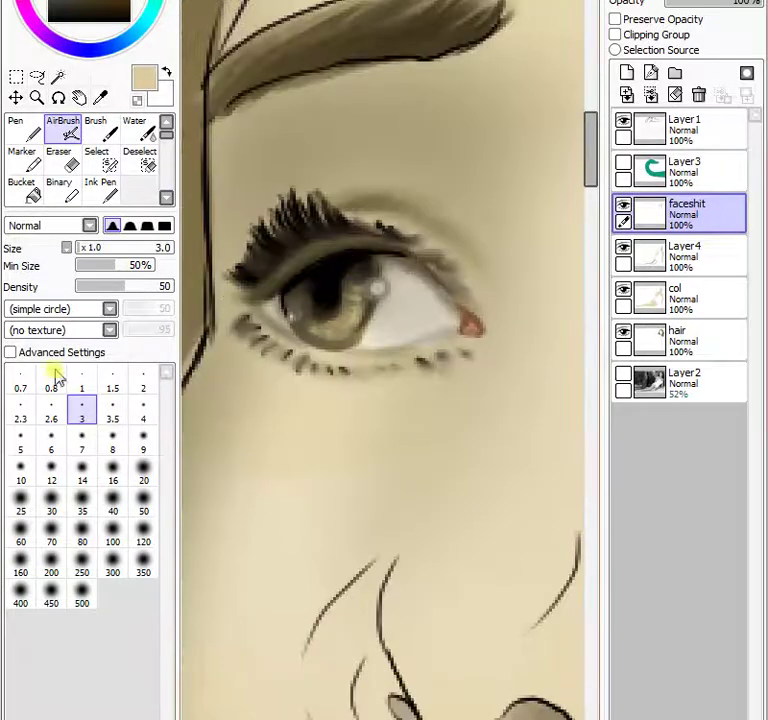
# Pick a gray based on the eye white, shade its upper edge with the AirBrush at size 3 and blend it with the Water tool at size 8.
pyautogui.click(101, 97)
pyautogui.click(413, 298)
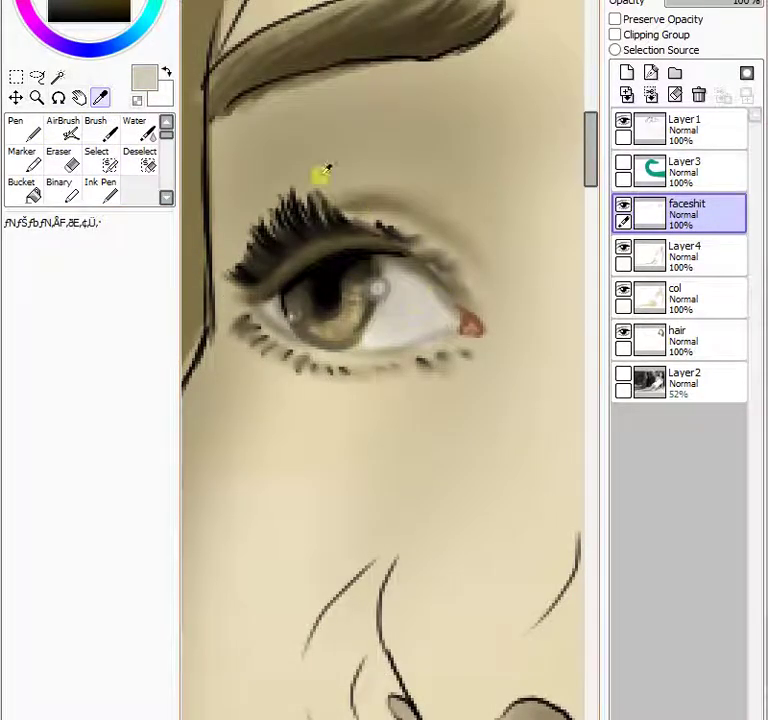
pyautogui.click(51, 2)
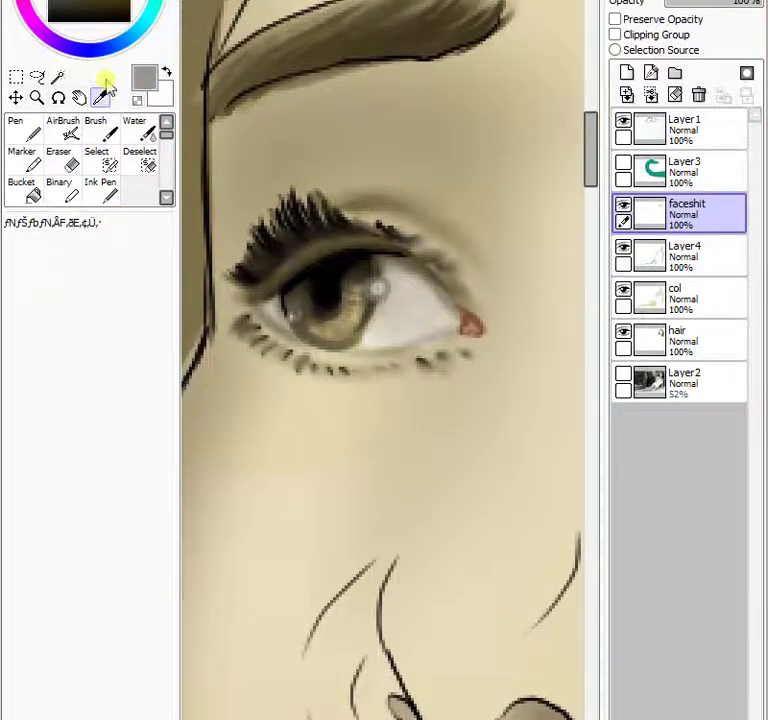
pyautogui.click(70, 128)
pyautogui.click(405, 268)
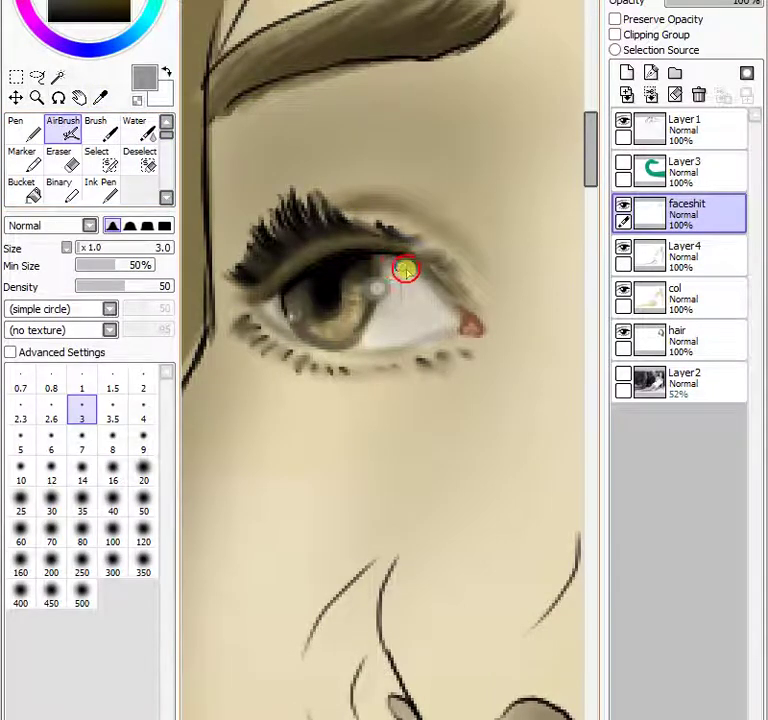
pyautogui.moveTo(406, 269)
pyautogui.mouseDown()
pyautogui.moveTo(391, 269)
pyautogui.moveTo(436, 295)
pyautogui.moveTo(395, 282)
pyautogui.moveTo(442, 304)
pyautogui.mouseUp()
pyautogui.click(398, 272)
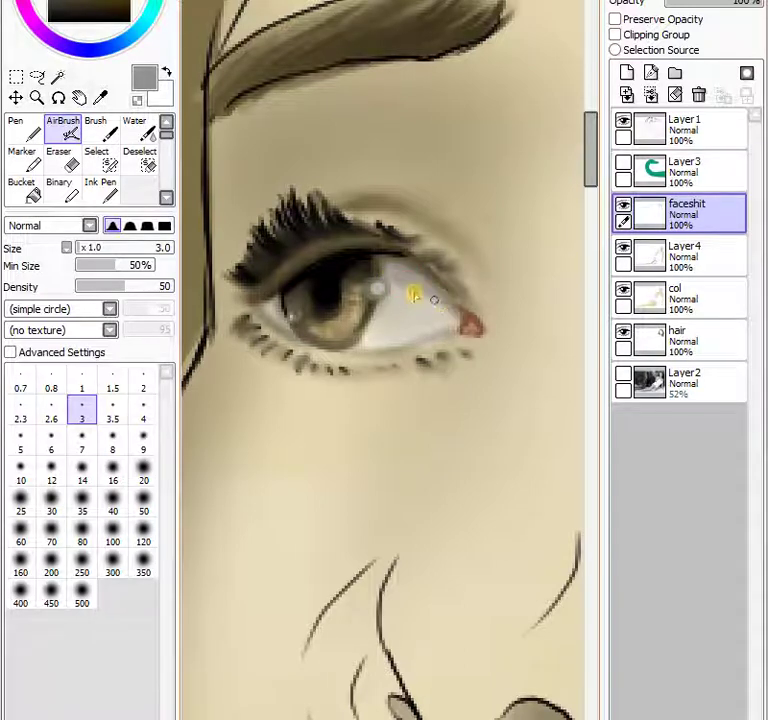
pyautogui.click(142, 132)
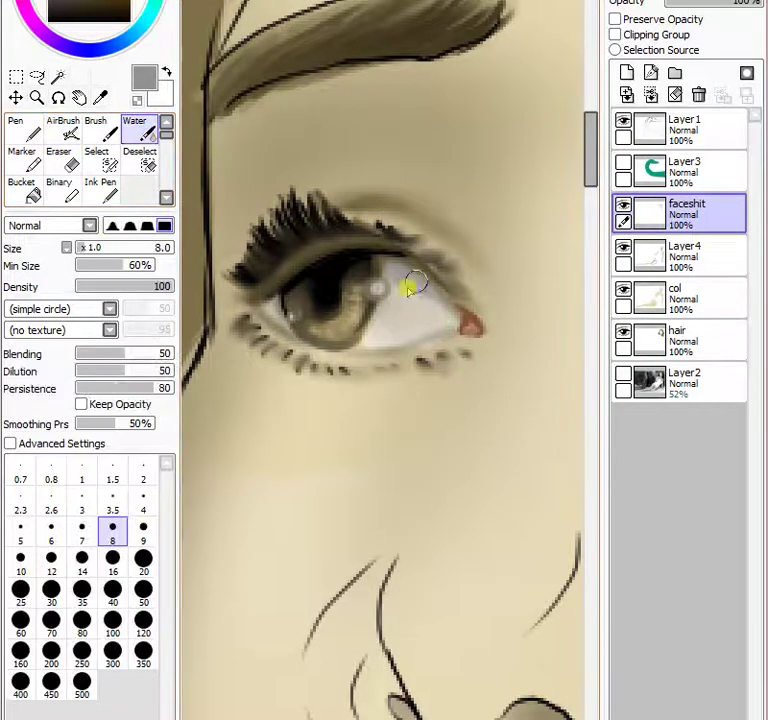
pyautogui.moveTo(407, 289); pyautogui.dragTo(402, 301)
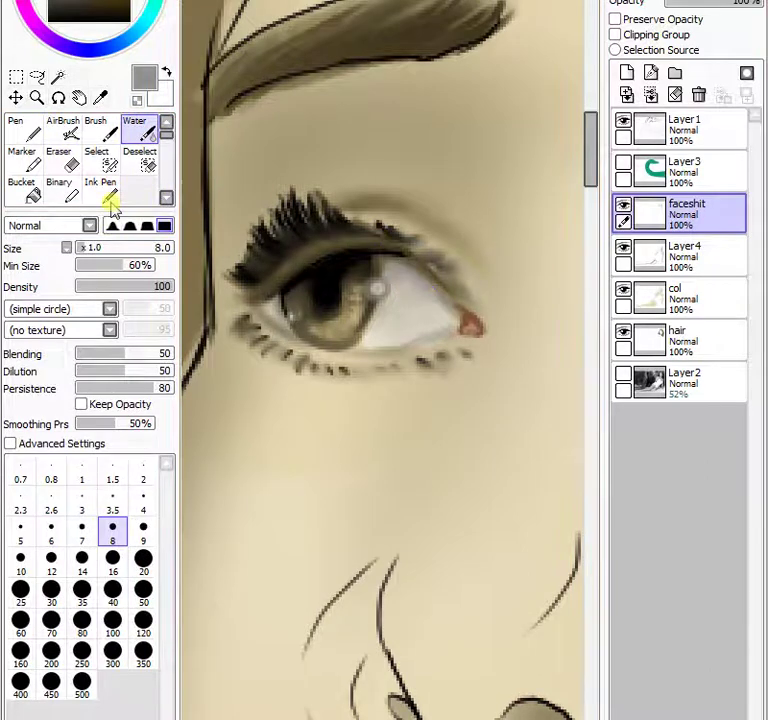
# Brighten the eye white and the iris highlight in white with the AirBrush at sizes 14 and 3.
pyautogui.click(63, 128)
pyautogui.moveTo(377, 289)
pyautogui.mouseDown()
pyautogui.moveTo(394, 284)
pyautogui.moveTo(399, 303)
pyautogui.moveTo(370, 324)
pyautogui.moveTo(413, 300)
pyautogui.moveTo(423, 318)
pyautogui.moveTo(441, 309)
pyautogui.moveTo(444, 279)
pyautogui.moveTo(412, 264)
pyautogui.mouseUp()
pyautogui.click(82, 470)
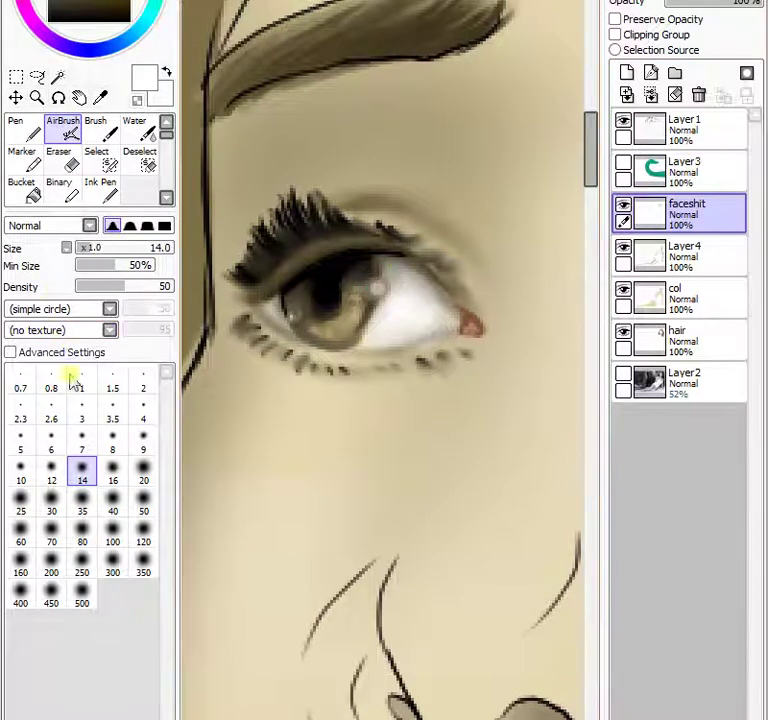
pyautogui.click(88, 410)
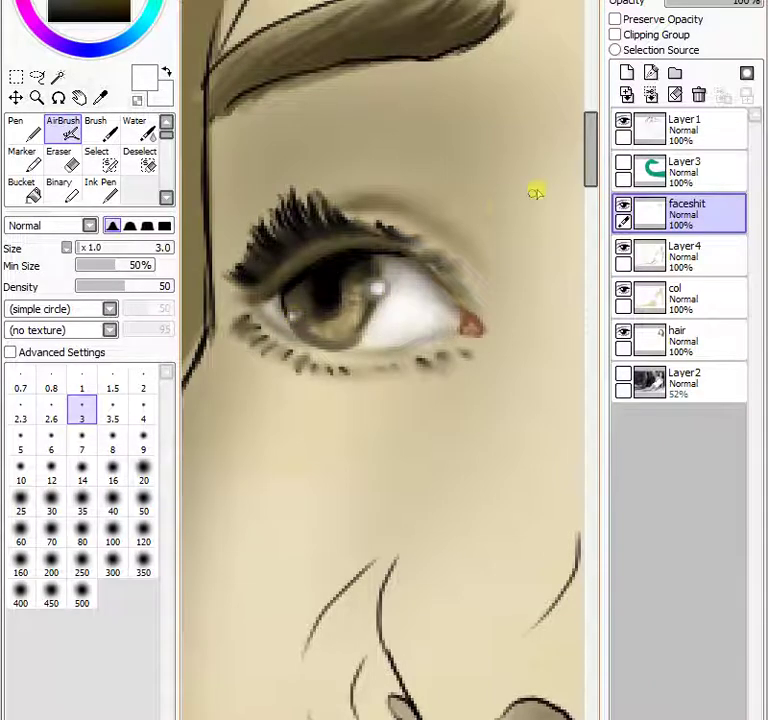
pyautogui.moveTo(354, 293)
pyautogui.mouseDown()
pyautogui.moveTo(349, 287)
pyautogui.moveTo(342, 322)
pyautogui.mouseUp()
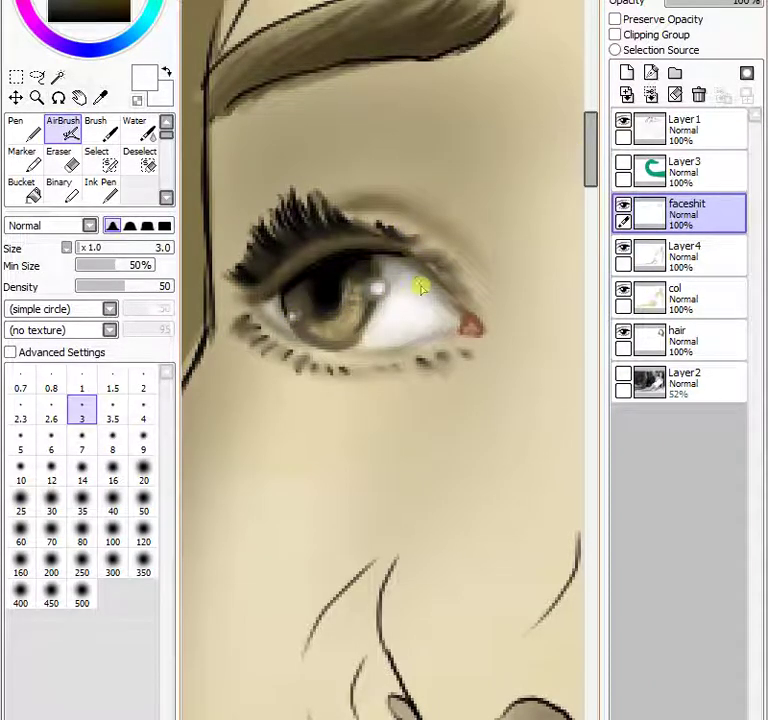
pyautogui.moveTo(367, 331)
pyautogui.mouseDown()
pyautogui.moveTo(379, 302)
pyautogui.moveTo(388, 328)
pyautogui.moveTo(367, 344)
pyautogui.moveTo(385, 344)
pyautogui.moveTo(372, 343)
pyautogui.moveTo(452, 316)
pyautogui.mouseUp()
# Define the upper lid, outer corner and lower lid edge in olive and darker brown with the AirBrush at size 3.
pyautogui.moveTo(266, 292)
pyautogui.mouseDown()
pyautogui.moveTo(327, 248)
pyautogui.moveTo(396, 239)
pyautogui.mouseUp()
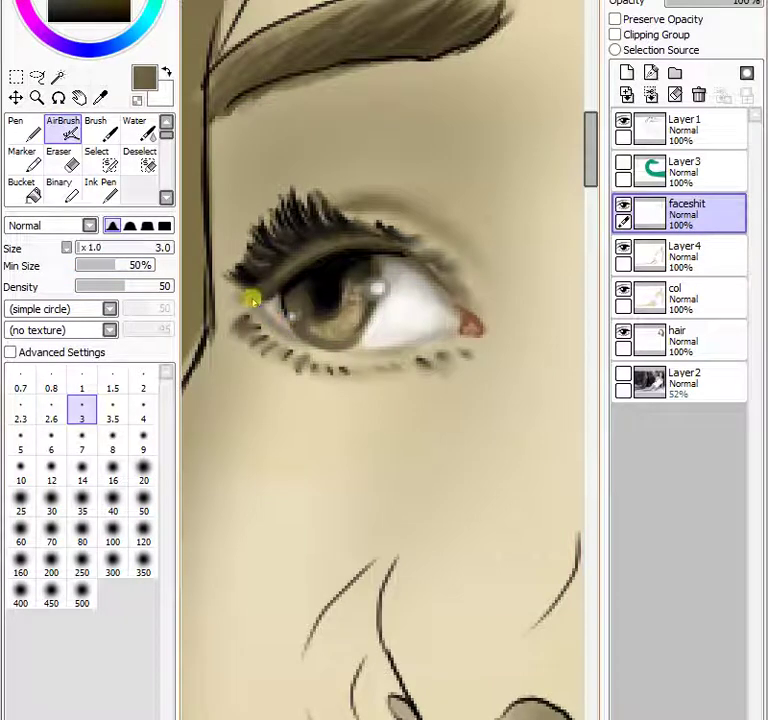
pyautogui.moveTo(259, 309); pyautogui.dragTo(299, 340)
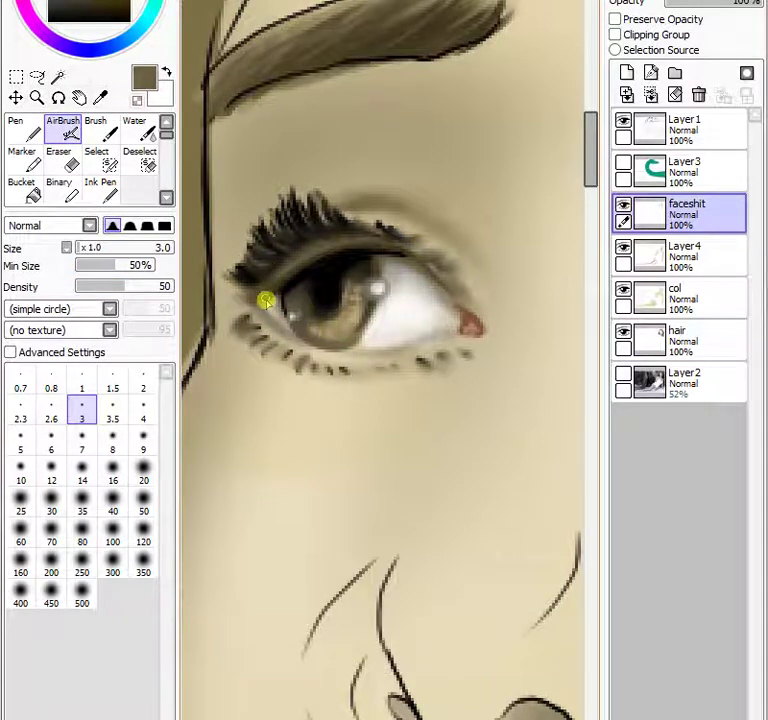
pyautogui.moveTo(250, 299); pyautogui.dragTo(256, 304)
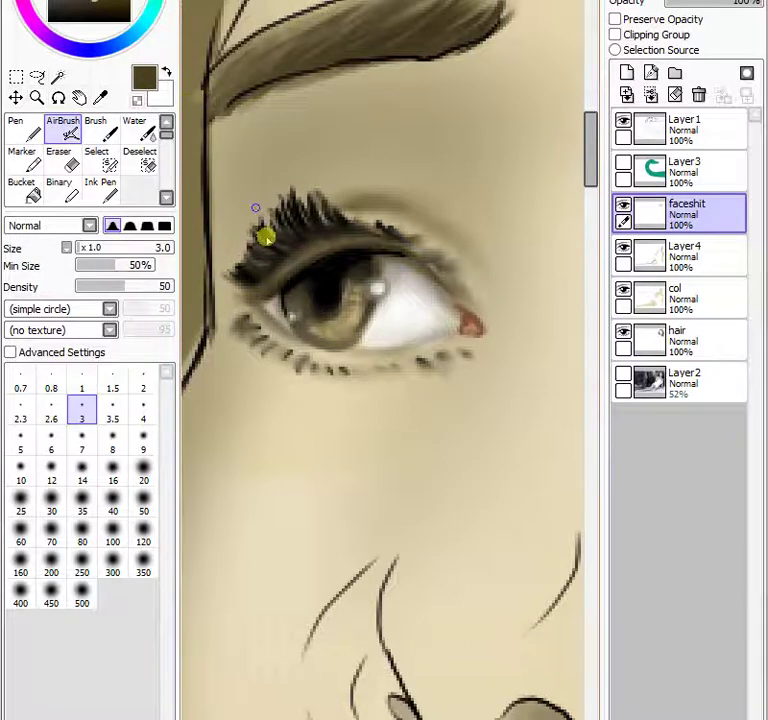
pyautogui.moveTo(264, 306)
pyautogui.mouseDown()
pyautogui.moveTo(348, 357)
pyautogui.moveTo(364, 359)
pyautogui.moveTo(310, 340)
pyautogui.moveTo(502, 342)
pyautogui.moveTo(531, 373)
pyautogui.moveTo(445, 327)
pyautogui.moveTo(384, 349)
pyautogui.moveTo(436, 332)
pyautogui.moveTo(398, 350)
pyautogui.moveTo(477, 334)
pyautogui.moveTo(451, 327)
pyautogui.moveTo(492, 331)
pyautogui.mouseUp()
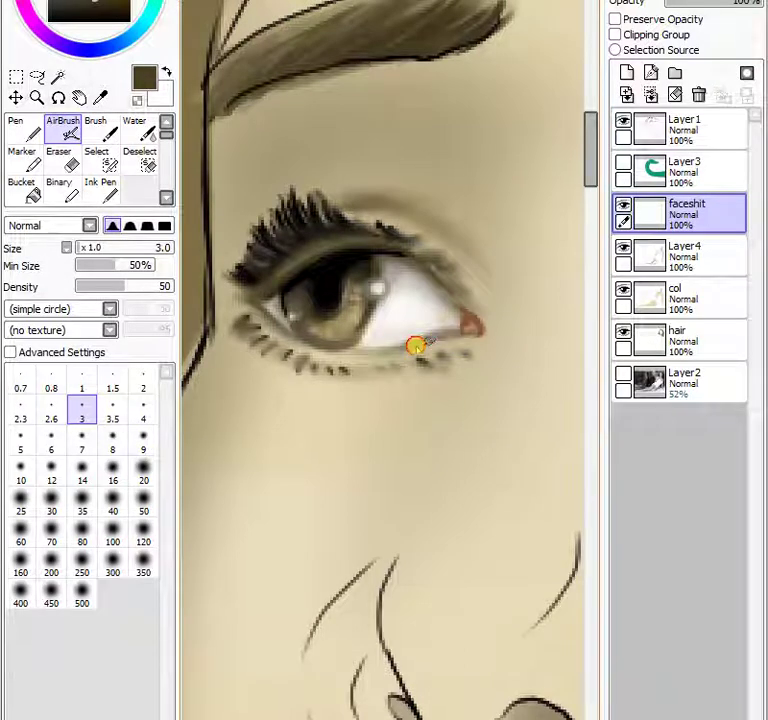
pyautogui.moveTo(416, 348); pyautogui.dragTo(433, 348)
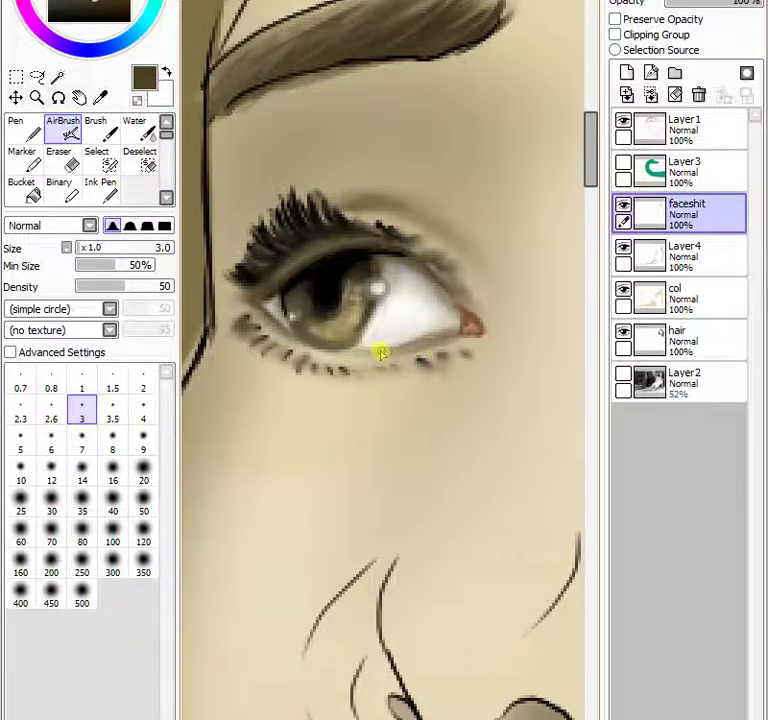
pyautogui.moveTo(384, 352); pyautogui.dragTo(452, 328)
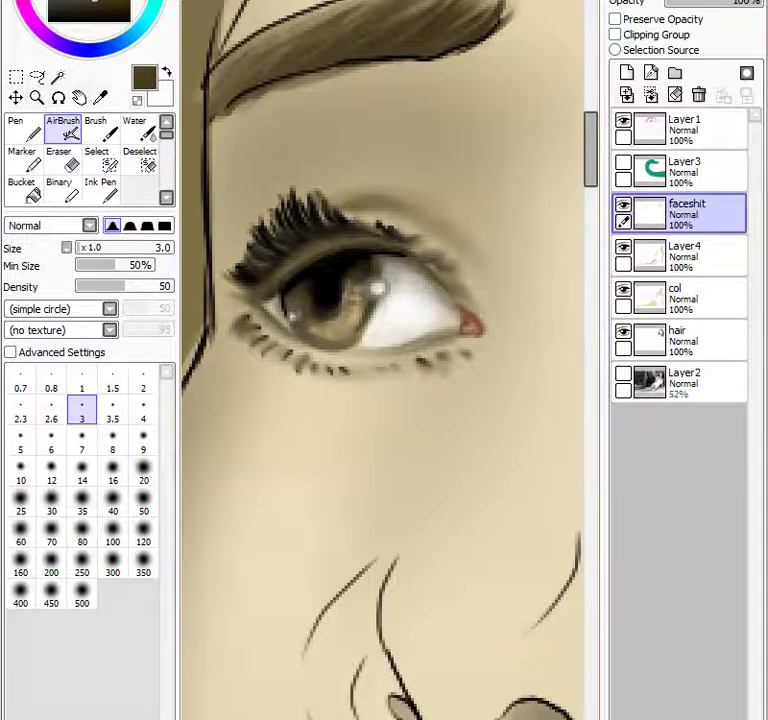
# Choose a near-black brown and paint a round pupil in the other eye's flat iris with the AirBrush at size 3.
pyautogui.scroll(-8, 382, 420)
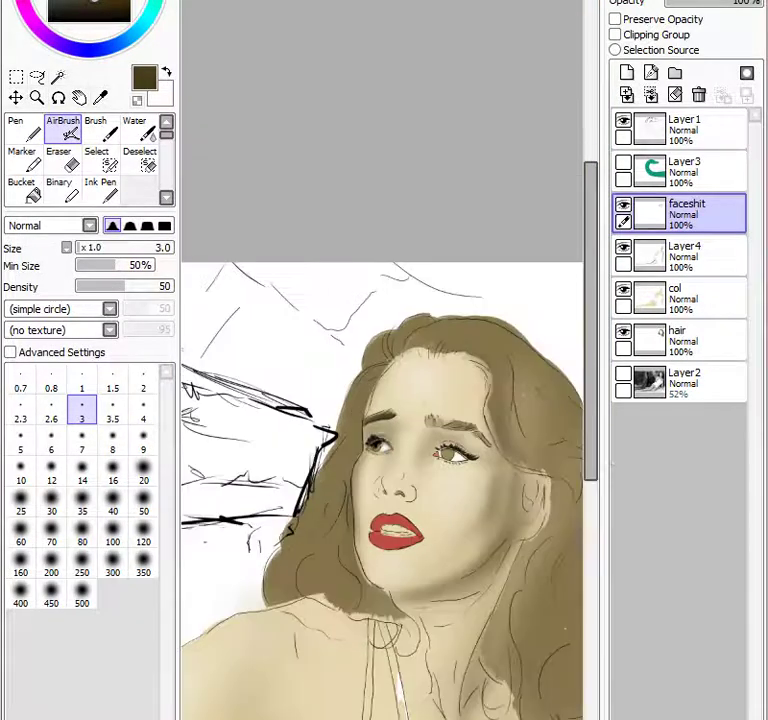
pyautogui.scroll(-3, 380, 480)
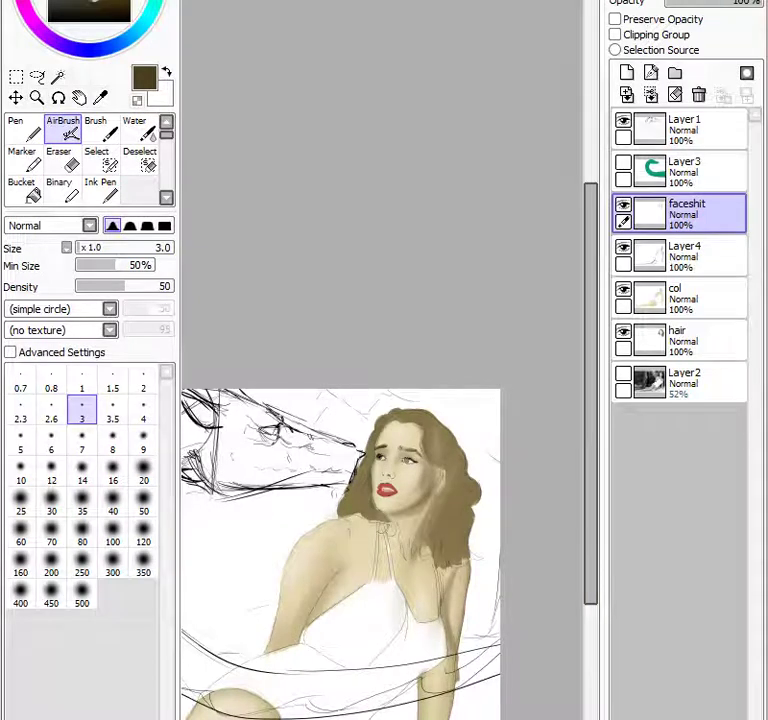
pyautogui.scroll(5, 390, 460)
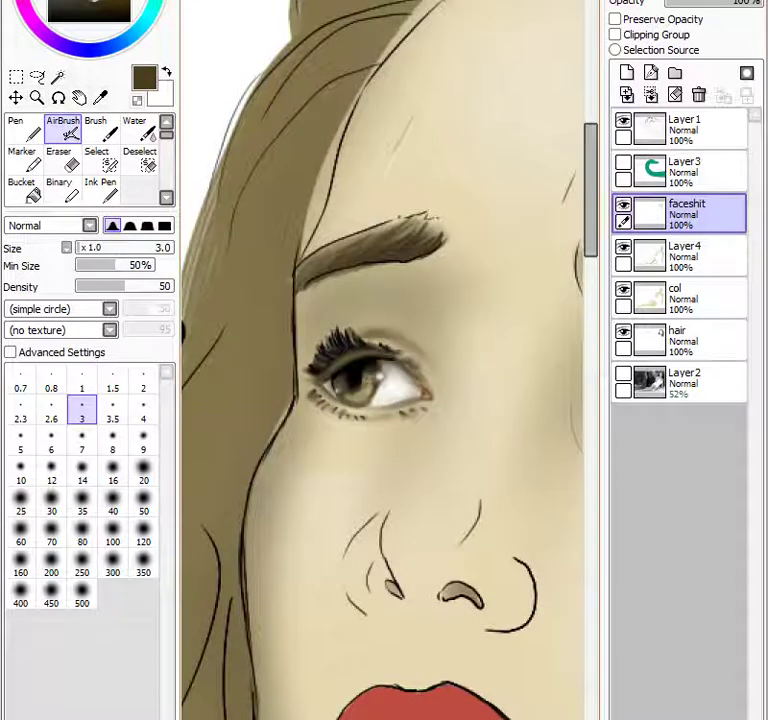
pyautogui.hscroll(2, 383, 360)
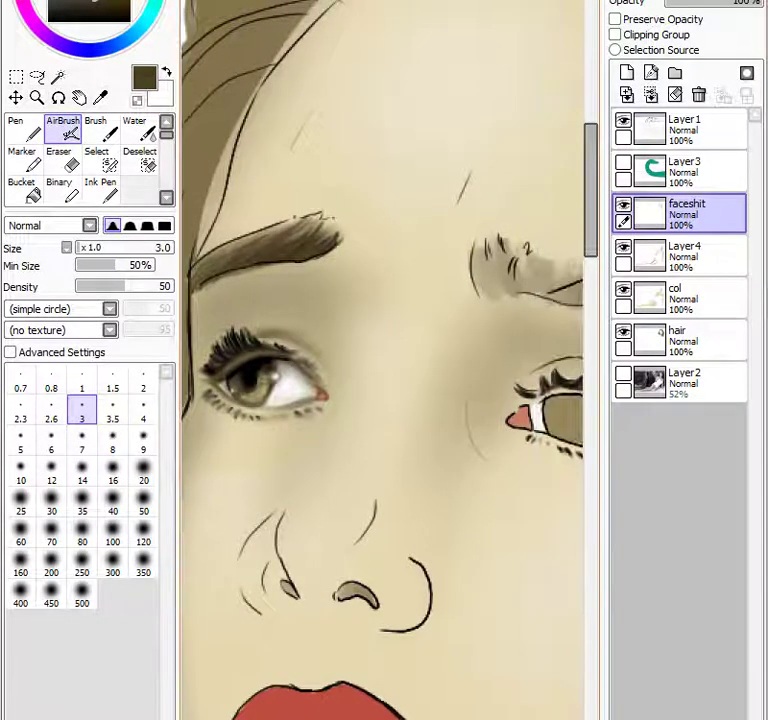
pyautogui.hscroll(6, 443, 703)
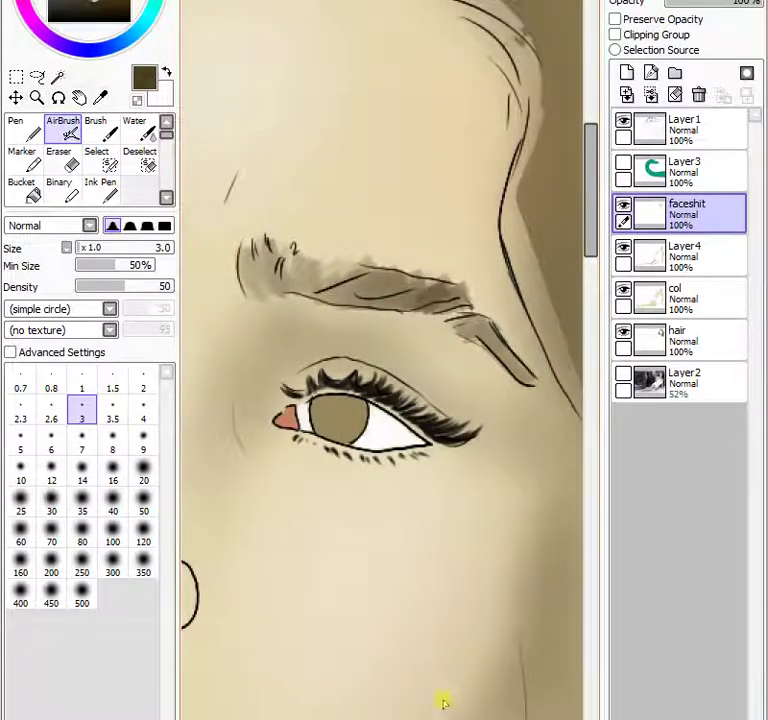
pyautogui.scroll(2, 382, 360)
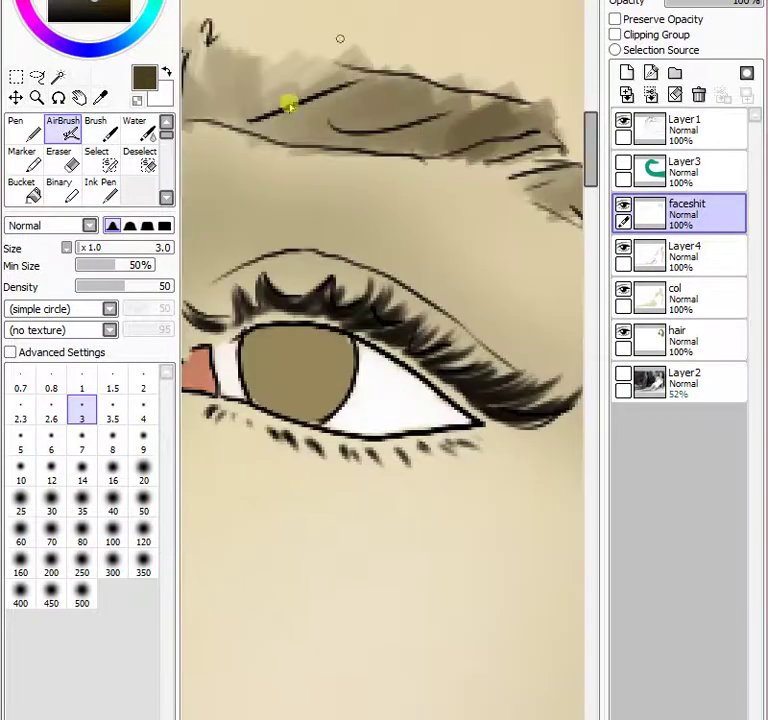
pyautogui.moveTo(143, 21); pyautogui.dragTo(194, 18)
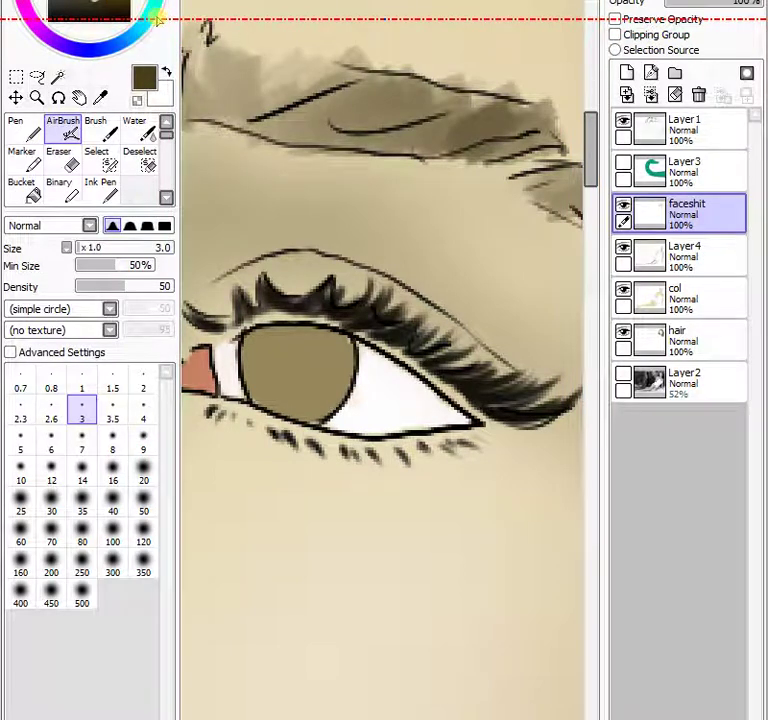
pyautogui.moveTo(128, 8); pyautogui.dragTo(140, 14)
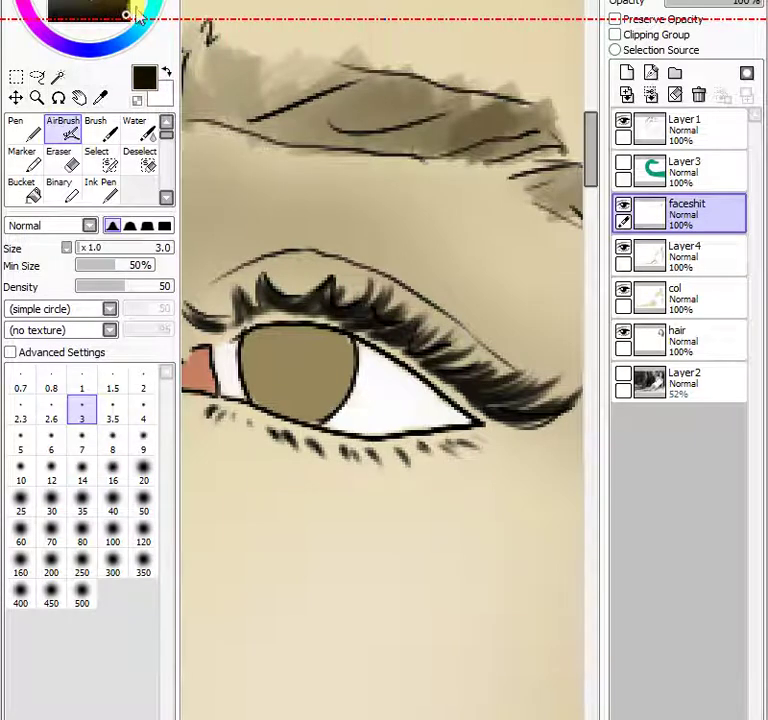
pyautogui.click(131, 32)
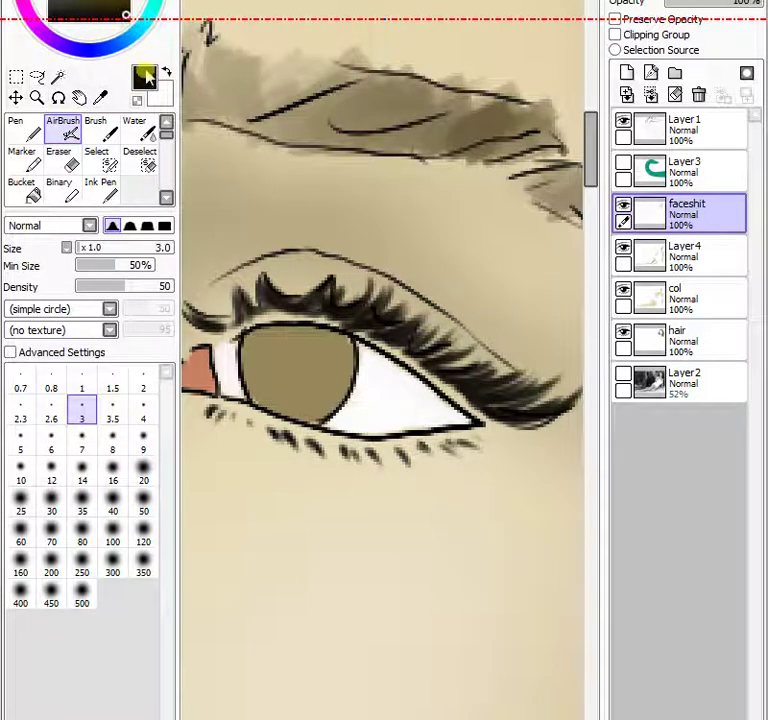
pyautogui.click(122, 17)
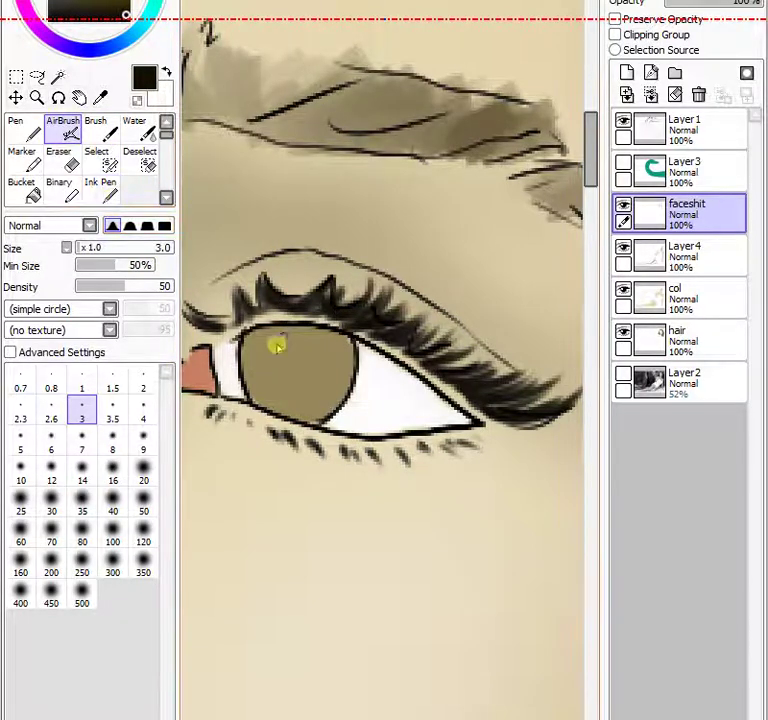
pyautogui.moveTo(270, 355)
pyautogui.mouseDown()
pyautogui.moveTo(279, 384)
pyautogui.moveTo(273, 359)
pyautogui.moveTo(297, 380)
pyautogui.moveTo(277, 348)
pyautogui.moveTo(309, 370)
pyautogui.moveTo(289, 360)
pyautogui.moveTo(287, 385)
pyautogui.moveTo(305, 362)
pyautogui.moveTo(285, 360)
pyautogui.moveTo(319, 347)
pyautogui.moveTo(304, 379)
pyautogui.moveTo(305, 337)
pyautogui.moveTo(312, 354)
pyautogui.moveTo(287, 382)
pyautogui.moveTo(310, 378)
pyautogui.moveTo(306, 366)
pyautogui.moveTo(283, 377)
pyautogui.moveTo(311, 372)
pyautogui.moveTo(274, 372)
pyautogui.moveTo(312, 354)
pyautogui.moveTo(309, 345)
pyautogui.moveTo(277, 343)
pyautogui.moveTo(272, 354)
pyautogui.moveTo(282, 372)
pyautogui.moveTo(318, 356)
pyautogui.mouseUp()
# Shade the second eye's iris and eye white with the AirBrush at size 14, then deepen the eye white and surrounding lid at size 35.
pyautogui.click(82, 475)
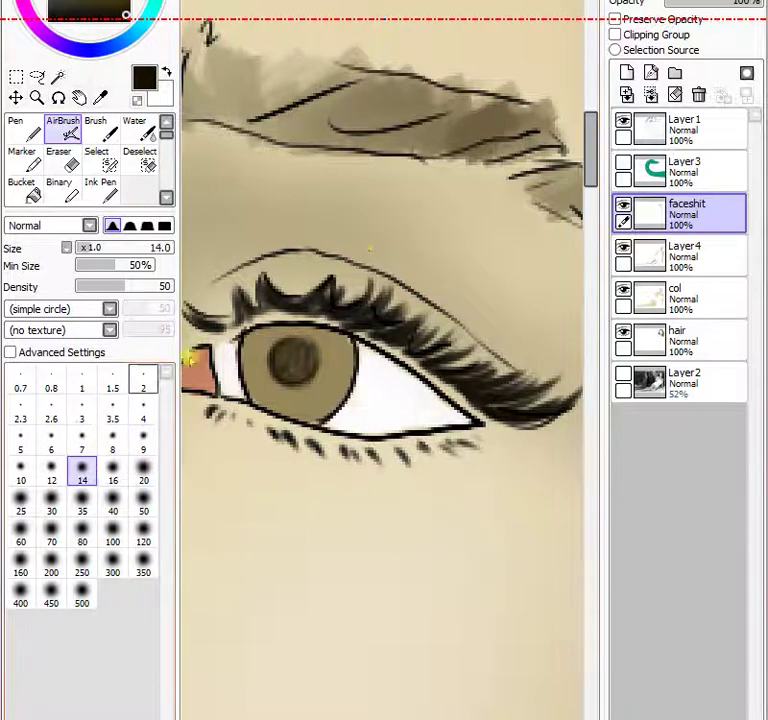
pyautogui.moveTo(258, 338)
pyautogui.mouseDown()
pyautogui.moveTo(292, 329)
pyautogui.moveTo(248, 338)
pyautogui.moveTo(257, 339)
pyautogui.moveTo(245, 377)
pyautogui.moveTo(263, 333)
pyautogui.moveTo(261, 361)
pyautogui.moveTo(278, 331)
pyautogui.moveTo(288, 359)
pyautogui.moveTo(297, 349)
pyautogui.moveTo(291, 362)
pyautogui.moveTo(291, 350)
pyautogui.moveTo(326, 341)
pyautogui.moveTo(304, 331)
pyautogui.moveTo(312, 338)
pyautogui.moveTo(338, 332)
pyautogui.moveTo(283, 331)
pyautogui.moveTo(349, 344)
pyautogui.moveTo(327, 334)
pyautogui.moveTo(351, 368)
pyautogui.moveTo(331, 340)
pyautogui.moveTo(327, 371)
pyautogui.moveTo(318, 377)
pyautogui.moveTo(348, 351)
pyautogui.moveTo(333, 405)
pyautogui.moveTo(323, 415)
pyautogui.moveTo(347, 348)
pyautogui.moveTo(311, 425)
pyautogui.moveTo(347, 345)
pyautogui.moveTo(387, 347)
pyautogui.moveTo(355, 350)
pyautogui.moveTo(408, 384)
pyautogui.mouseUp()
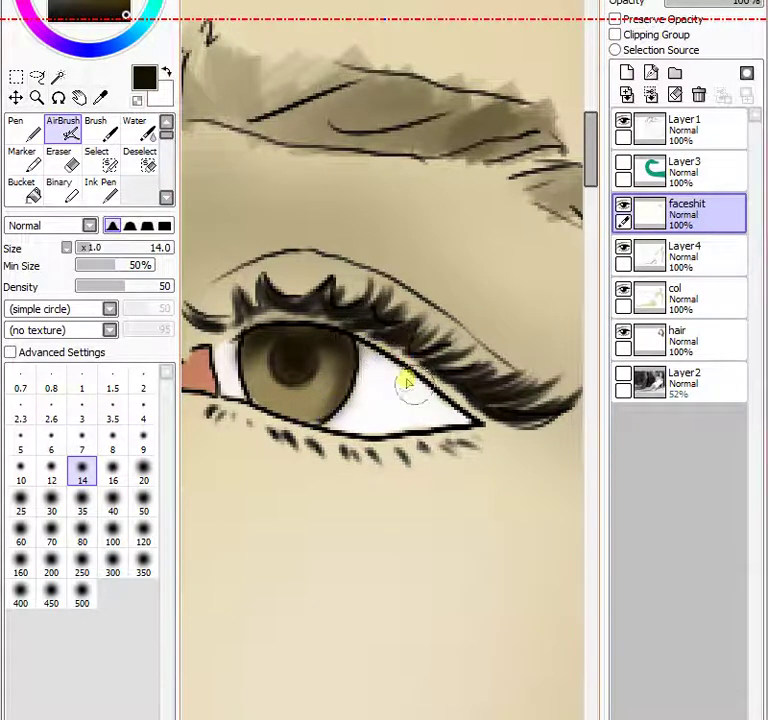
pyautogui.moveTo(366, 353)
pyautogui.mouseDown()
pyautogui.moveTo(443, 410)
pyautogui.moveTo(369, 351)
pyautogui.moveTo(455, 420)
pyautogui.moveTo(430, 390)
pyautogui.moveTo(463, 432)
pyautogui.moveTo(466, 416)
pyautogui.moveTo(474, 421)
pyautogui.moveTo(387, 423)
pyautogui.mouseUp()
pyautogui.click(82, 502)
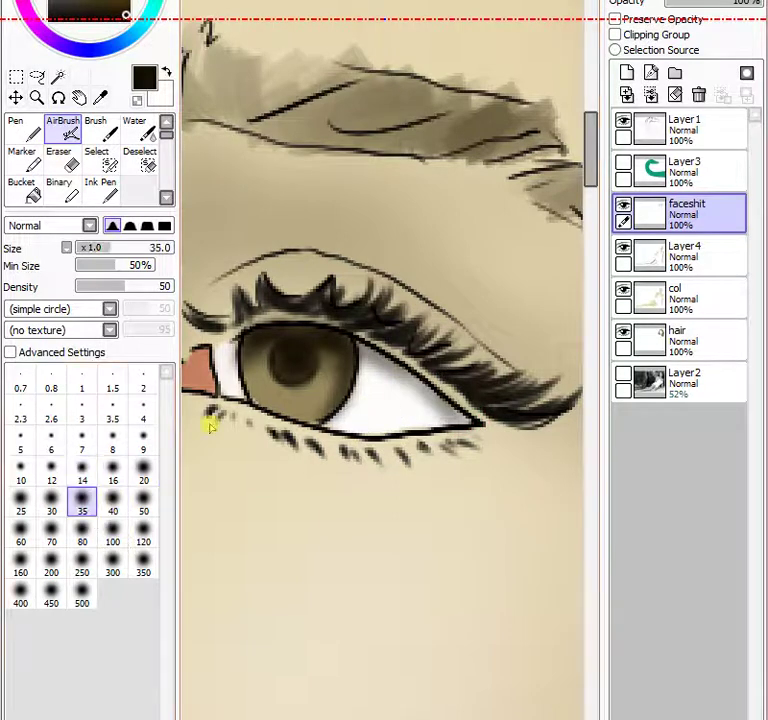
pyautogui.moveTo(379, 370)
pyautogui.mouseDown()
pyautogui.moveTo(413, 390)
pyautogui.moveTo(424, 419)
pyautogui.moveTo(432, 394)
pyautogui.moveTo(425, 436)
pyautogui.moveTo(446, 412)
pyautogui.moveTo(402, 445)
pyautogui.moveTo(398, 438)
pyautogui.moveTo(330, 433)
pyautogui.moveTo(473, 403)
pyautogui.moveTo(245, 387)
pyautogui.moveTo(218, 374)
pyautogui.moveTo(230, 342)
pyautogui.moveTo(302, 412)
pyautogui.moveTo(272, 353)
pyautogui.moveTo(243, 260)
pyautogui.moveTo(221, 267)
pyautogui.moveTo(355, 255)
pyautogui.moveTo(513, 368)
pyautogui.moveTo(423, 295)
pyautogui.moveTo(573, 352)
pyautogui.moveTo(533, 358)
pyautogui.moveTo(455, 344)
pyautogui.moveTo(298, 296)
pyautogui.moveTo(512, 400)
pyautogui.moveTo(387, 350)
pyautogui.moveTo(268, 316)
pyautogui.moveTo(205, 338)
pyautogui.moveTo(408, 351)
pyautogui.moveTo(472, 416)
pyautogui.moveTo(357, 339)
pyautogui.moveTo(228, 323)
pyautogui.moveTo(437, 367)
pyautogui.moveTo(578, 425)
pyautogui.moveTo(572, 401)
pyautogui.moveTo(457, 353)
pyautogui.moveTo(452, 379)
pyautogui.moveTo(570, 391)
pyautogui.moveTo(512, 393)
pyautogui.moveTo(473, 407)
pyautogui.moveTo(518, 413)
pyautogui.moveTo(488, 411)
pyautogui.moveTo(392, 436)
pyautogui.moveTo(465, 394)
pyautogui.moveTo(419, 426)
pyautogui.moveTo(444, 360)
pyautogui.mouseUp()
# Deepen the shading around the second eye's lid with the AirBrush at size 35, then add white highlights to both iris edges at size 8.
pyautogui.click(62, 2)
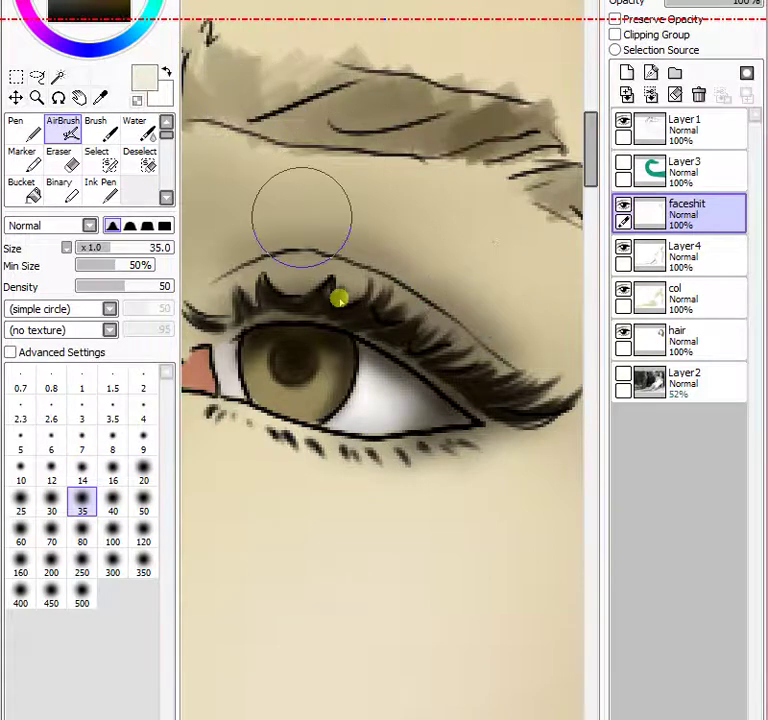
pyautogui.moveTo(340, 298)
pyautogui.mouseDown()
pyautogui.moveTo(423, 410)
pyautogui.moveTo(449, 412)
pyautogui.moveTo(501, 378)
pyautogui.moveTo(403, 401)
pyautogui.moveTo(379, 374)
pyautogui.moveTo(385, 389)
pyautogui.moveTo(429, 377)
pyautogui.moveTo(536, 326)
pyautogui.moveTo(388, 414)
pyautogui.moveTo(423, 385)
pyautogui.moveTo(422, 399)
pyautogui.moveTo(349, 382)
pyautogui.moveTo(312, 309)
pyautogui.mouseUp()
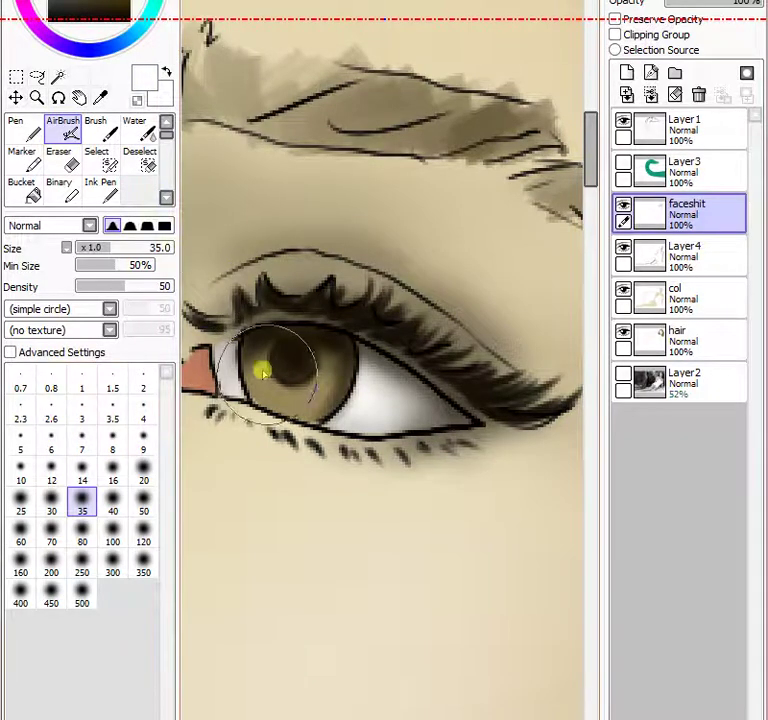
pyautogui.click(113, 442)
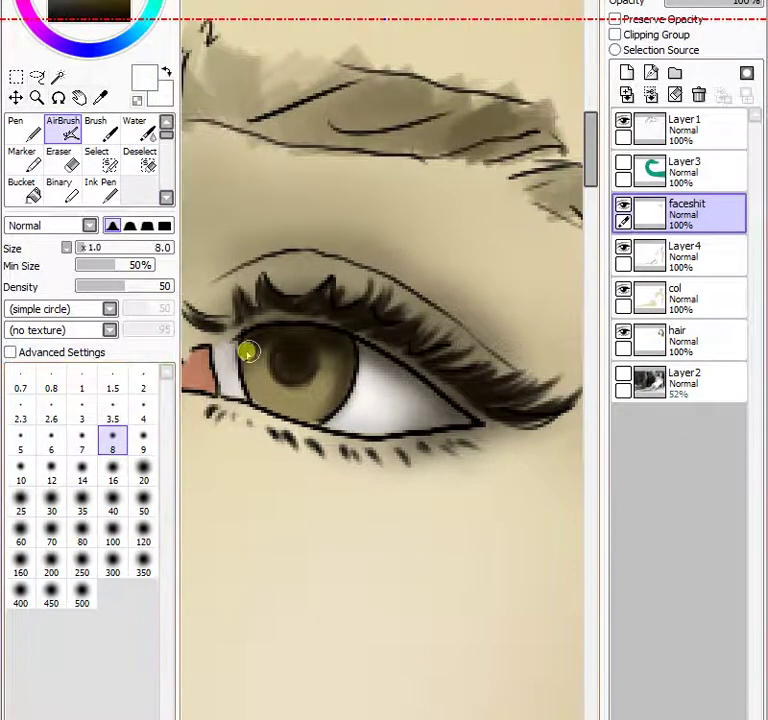
pyautogui.moveTo(248, 350); pyautogui.dragTo(244, 350)
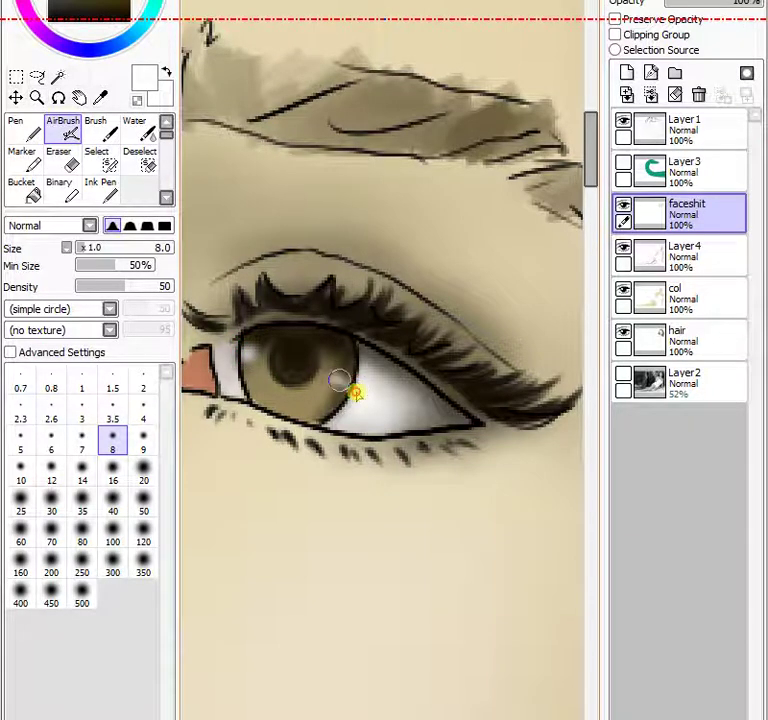
pyautogui.moveTo(339, 379); pyautogui.dragTo(353, 399)
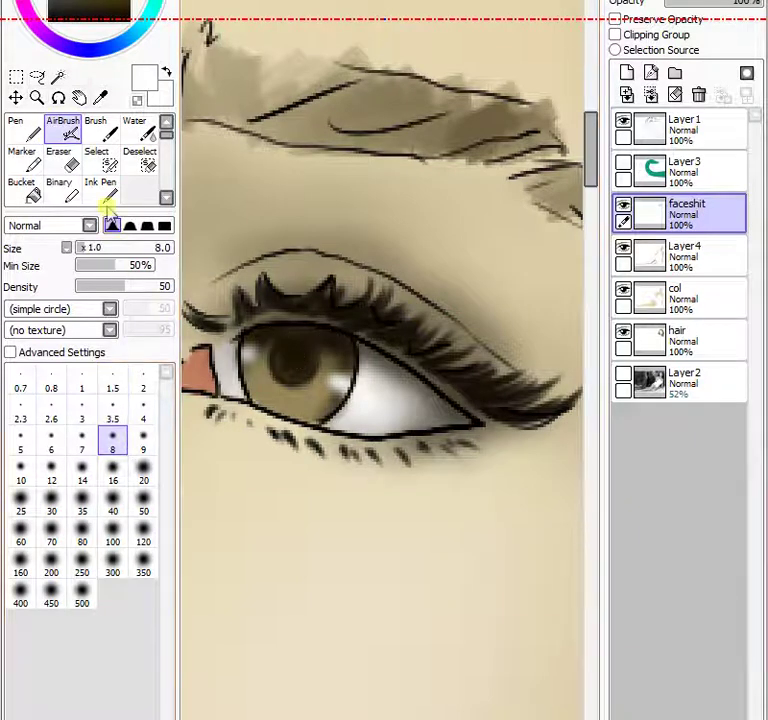
# Darken the centre of the pupil in black with the Ink Pen at size 16.
pyautogui.click(103, 192)
pyautogui.click(112, 497)
pyautogui.click(160, 92)
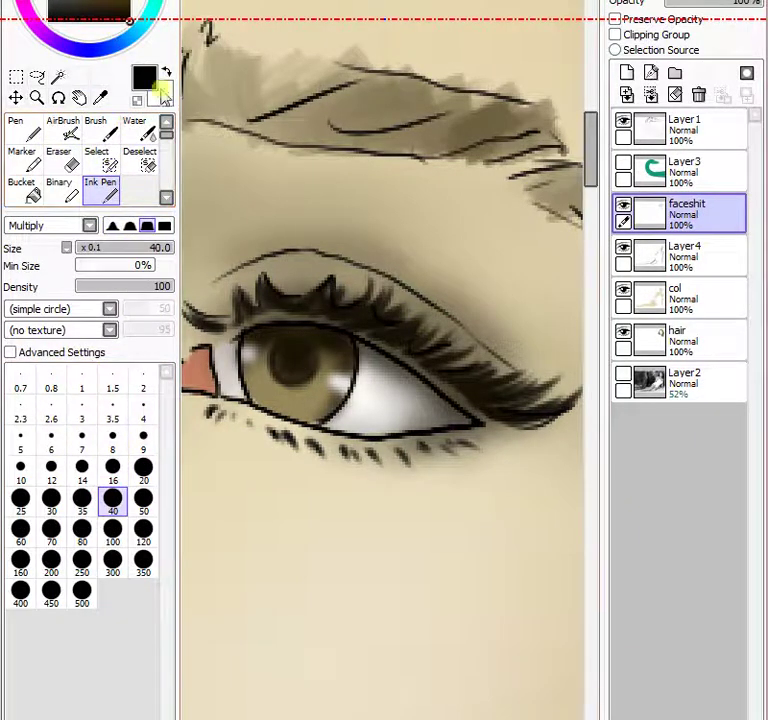
pyautogui.click(113, 466)
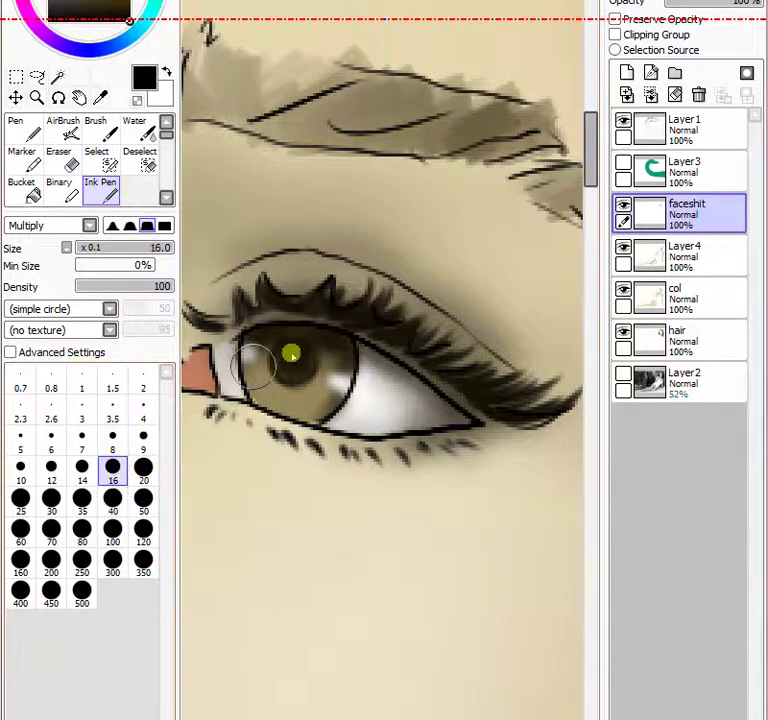
pyautogui.moveTo(291, 355)
pyautogui.mouseDown()
pyautogui.moveTo(294, 361)
pyautogui.moveTo(301, 351)
pyautogui.moveTo(291, 363)
pyautogui.moveTo(297, 361)
pyautogui.mouseUp()
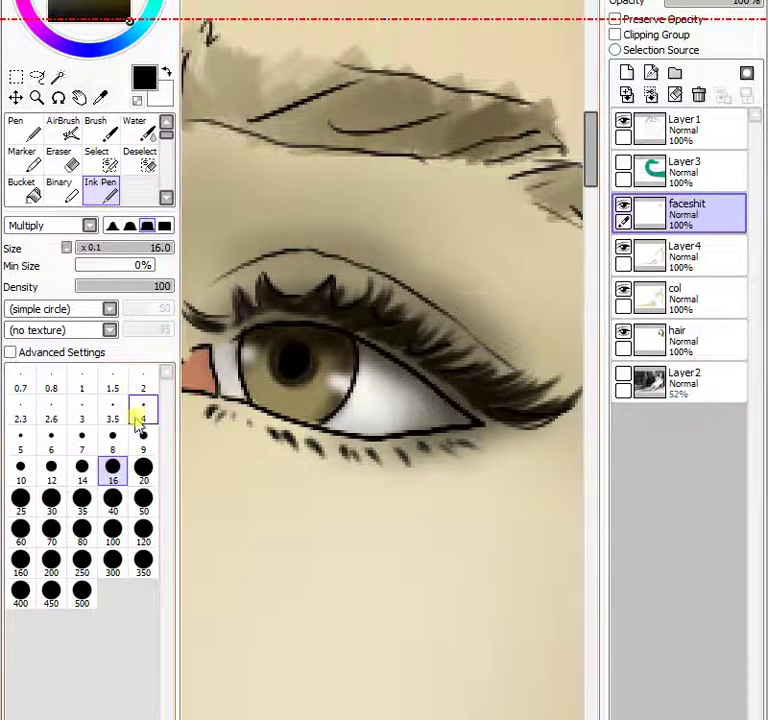
# Paint the dark shadow across the top of the iris and along the upper lash line with the Ink Pen at size 12.
pyautogui.click(82, 466)
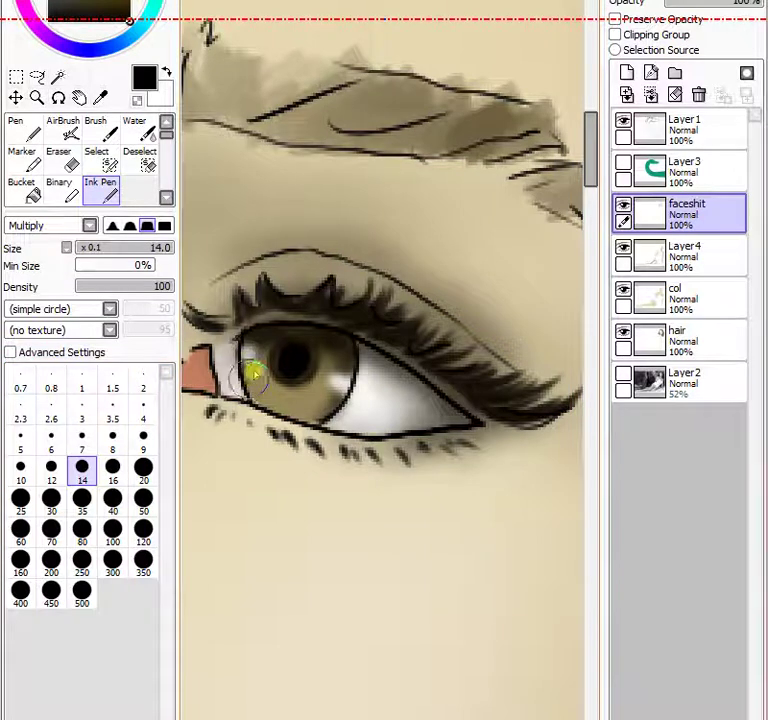
pyautogui.click(52, 467)
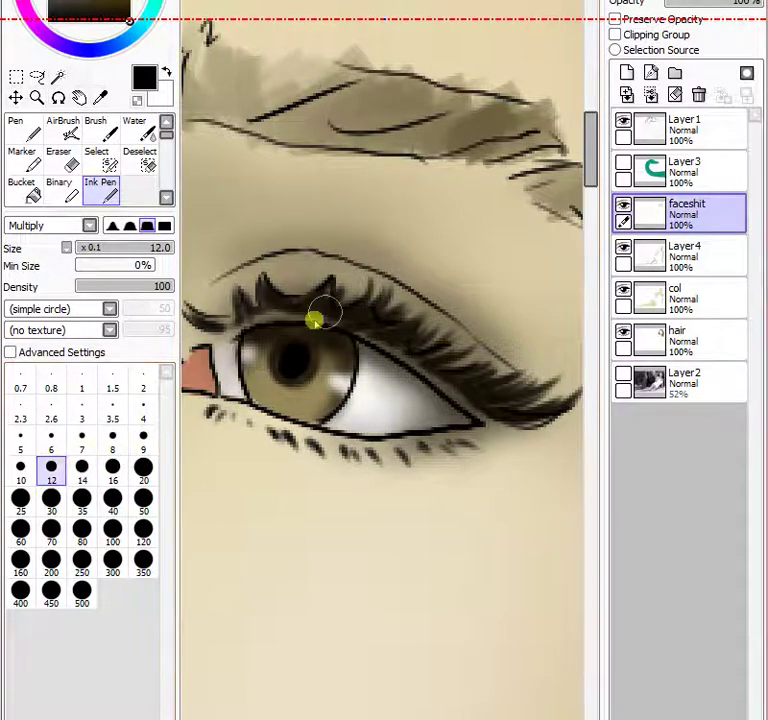
pyautogui.moveTo(293, 337)
pyautogui.mouseDown()
pyautogui.moveTo(331, 334)
pyautogui.moveTo(300, 329)
pyautogui.moveTo(346, 344)
pyautogui.moveTo(309, 337)
pyautogui.moveTo(347, 338)
pyautogui.moveTo(314, 345)
pyautogui.moveTo(345, 346)
pyautogui.moveTo(321, 348)
pyautogui.moveTo(342, 361)
pyautogui.moveTo(346, 349)
pyautogui.moveTo(350, 382)
pyautogui.mouseUp()
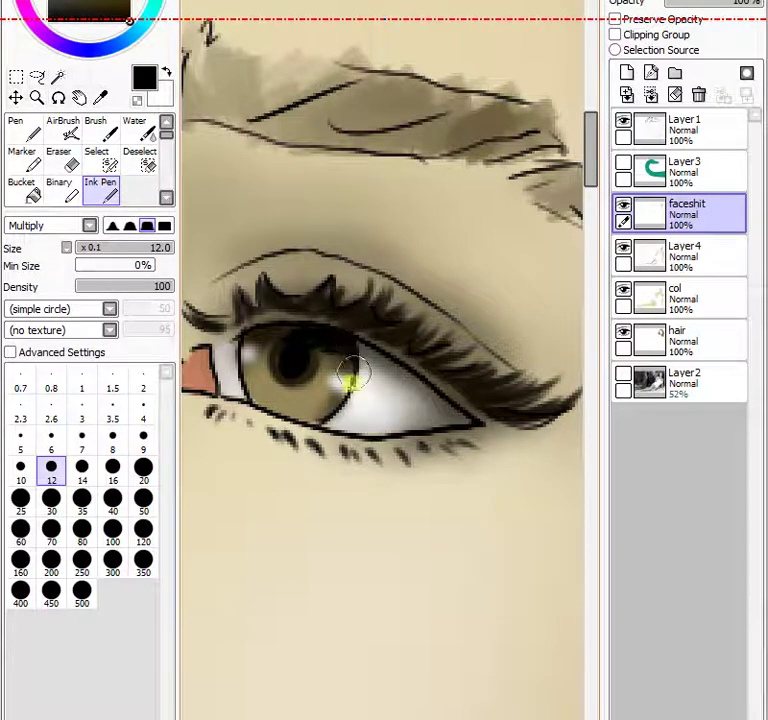
pyautogui.moveTo(303, 332)
pyautogui.mouseDown()
pyautogui.moveTo(247, 332)
pyautogui.moveTo(302, 325)
pyautogui.moveTo(259, 330)
pyautogui.moveTo(298, 334)
pyautogui.moveTo(291, 344)
pyautogui.moveTo(290, 333)
pyautogui.moveTo(296, 355)
pyautogui.moveTo(285, 332)
pyautogui.moveTo(301, 330)
pyautogui.moveTo(242, 337)
pyautogui.moveTo(288, 327)
pyautogui.mouseUp()
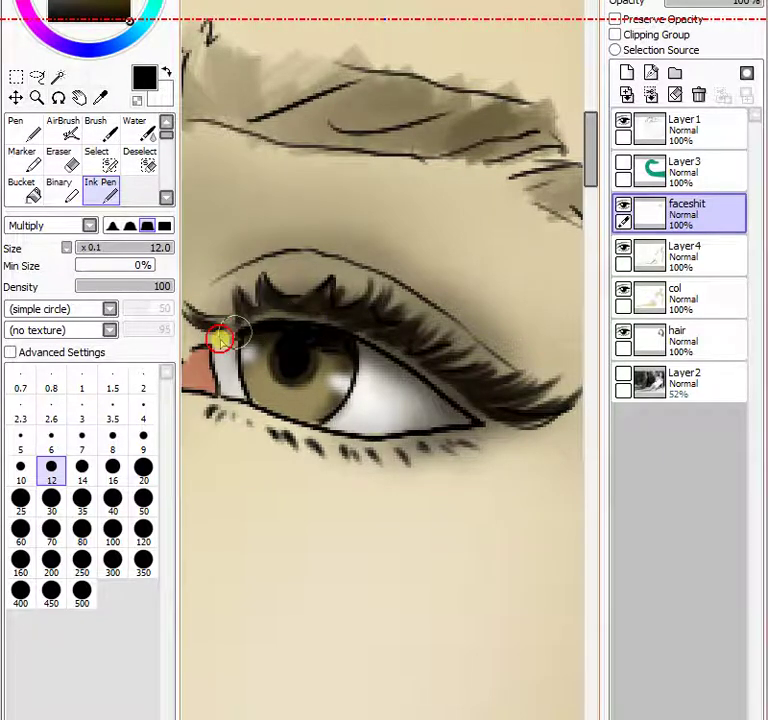
# Sharpen the upper lashes out to the outer corner with black Ink Pen strokes at size 7.
pyautogui.click(82, 466)
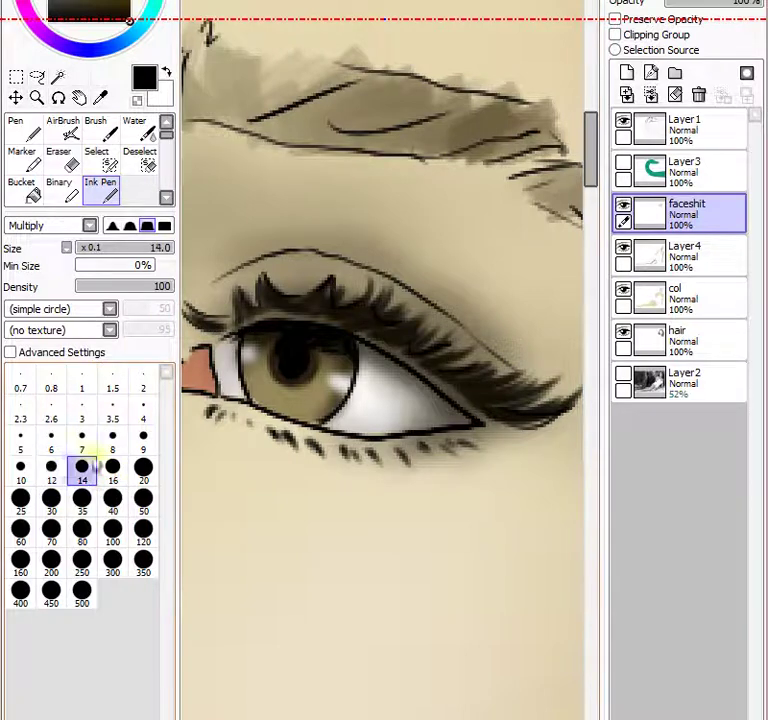
pyautogui.click(82, 440)
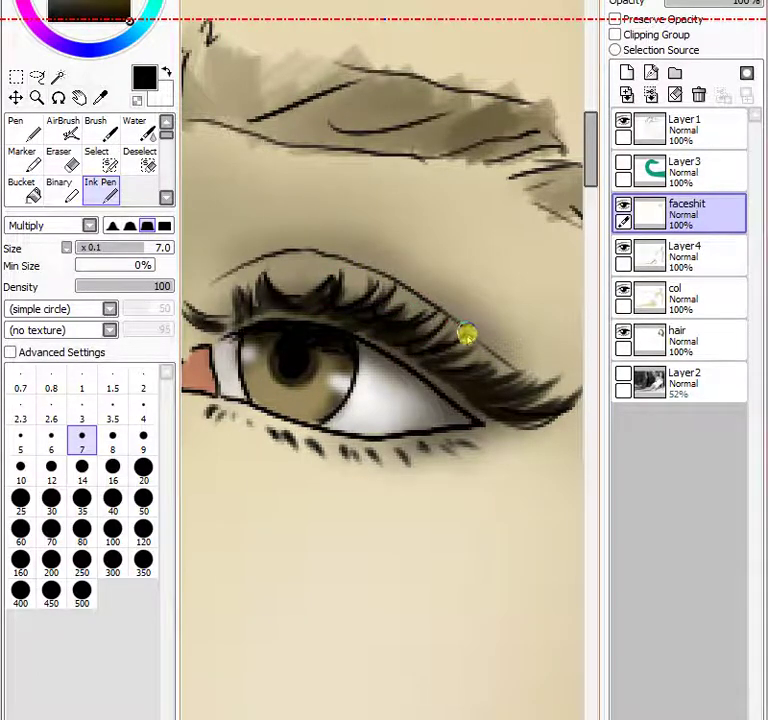
pyautogui.moveTo(449, 374)
pyautogui.mouseDown()
pyautogui.moveTo(508, 370)
pyautogui.moveTo(466, 386)
pyautogui.moveTo(541, 381)
pyautogui.mouseUp()
pyautogui.moveTo(470, 394); pyautogui.dragTo(560, 387)
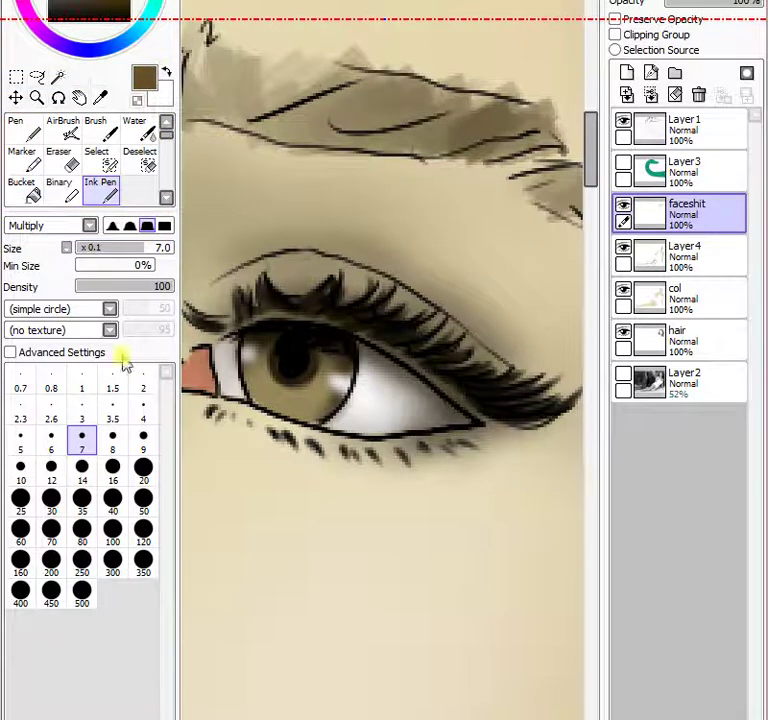
# Darken the lid crease and outer eye white in brown with the AirBrush at size 8, then blend the lower lid with the Water tool.
pyautogui.click(64, 130)
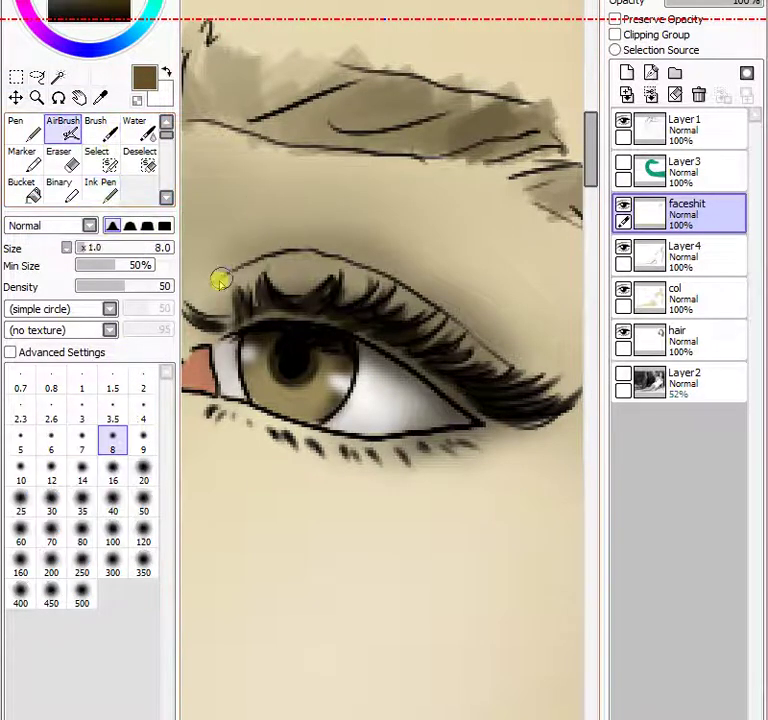
pyautogui.moveTo(209, 283)
pyautogui.mouseDown()
pyautogui.moveTo(407, 251)
pyautogui.moveTo(396, 222)
pyautogui.moveTo(318, 258)
pyautogui.moveTo(301, 242)
pyautogui.moveTo(419, 288)
pyautogui.moveTo(306, 243)
pyautogui.moveTo(419, 294)
pyautogui.moveTo(450, 330)
pyautogui.moveTo(393, 283)
pyautogui.moveTo(572, 419)
pyautogui.mouseUp()
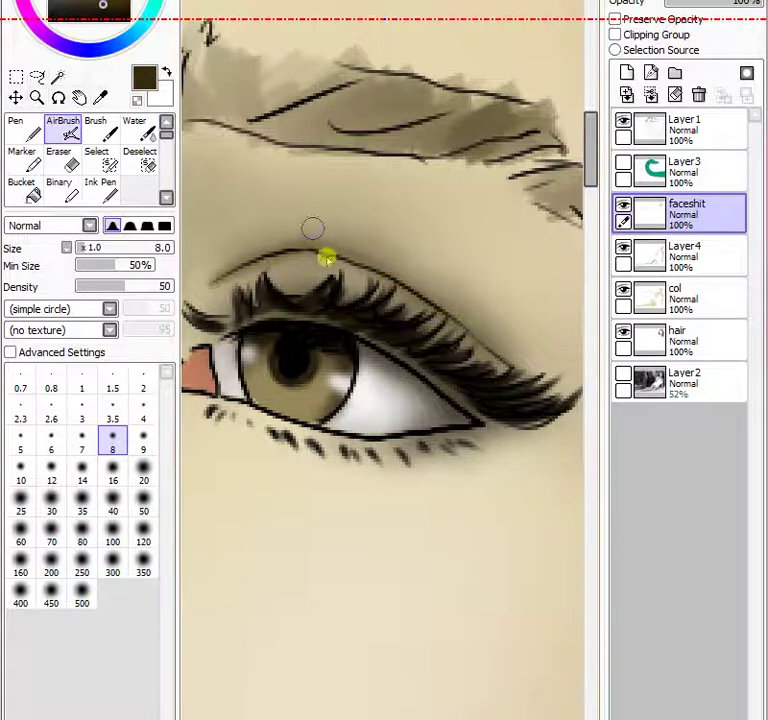
pyautogui.moveTo(283, 252)
pyautogui.mouseDown()
pyautogui.moveTo(406, 288)
pyautogui.moveTo(502, 346)
pyautogui.moveTo(494, 363)
pyautogui.moveTo(430, 303)
pyautogui.moveTo(401, 290)
pyautogui.moveTo(430, 314)
pyautogui.moveTo(396, 329)
pyautogui.mouseUp()
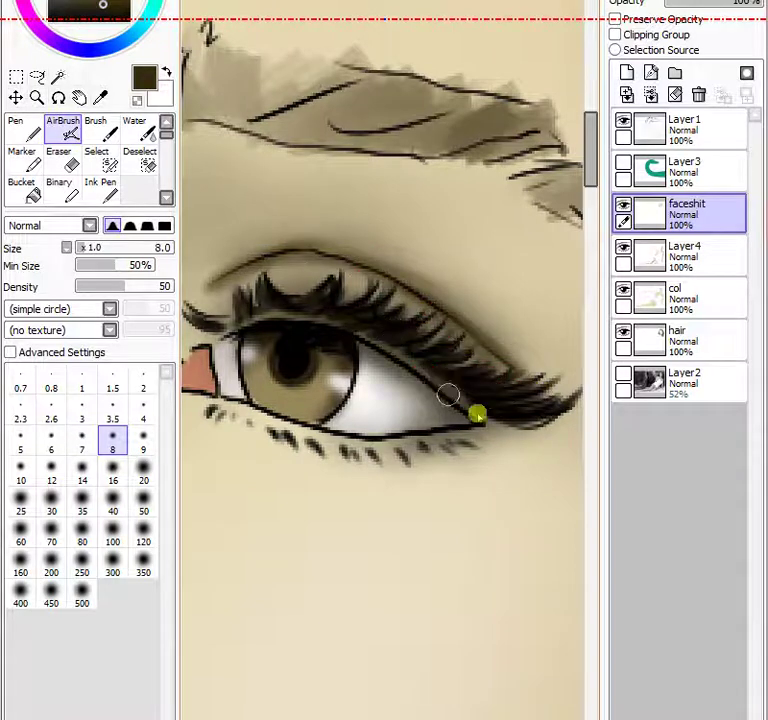
pyautogui.moveTo(437, 385)
pyautogui.mouseDown()
pyautogui.moveTo(379, 338)
pyautogui.moveTo(473, 417)
pyautogui.moveTo(558, 427)
pyautogui.moveTo(423, 420)
pyautogui.mouseUp()
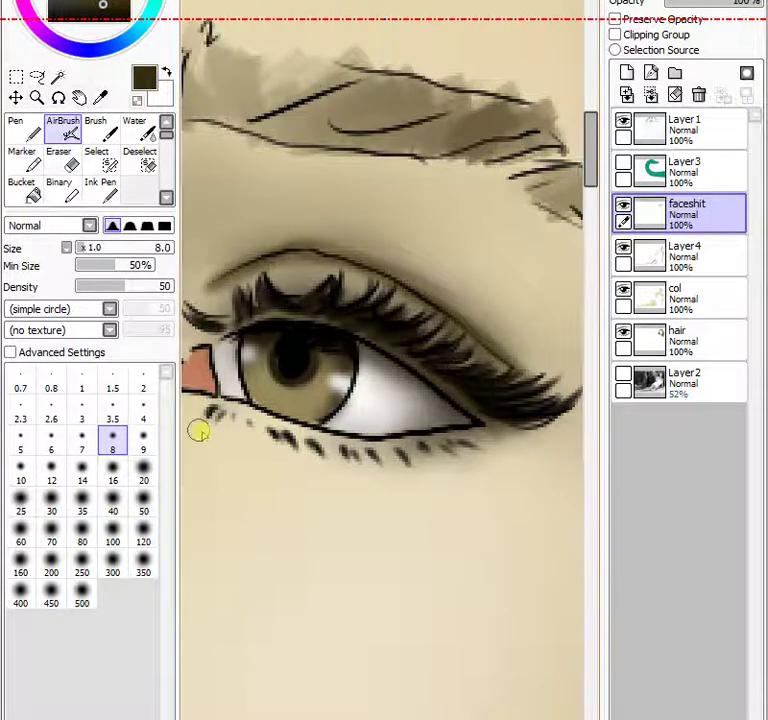
pyautogui.moveTo(218, 281); pyautogui.dragTo(208, 286)
pyautogui.press('c')
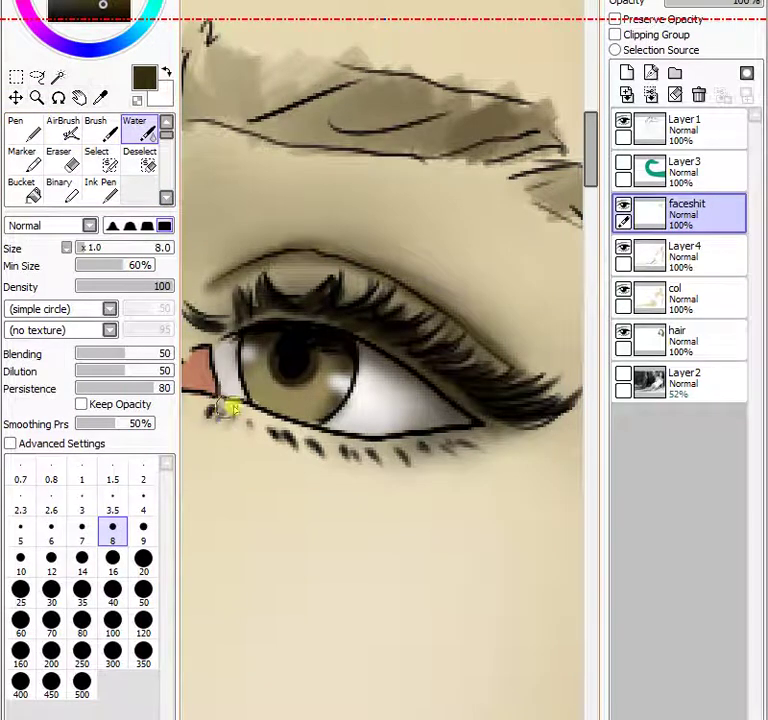
pyautogui.moveTo(231, 409)
pyautogui.mouseDown()
pyautogui.moveTo(270, 415)
pyautogui.moveTo(246, 430)
pyautogui.moveTo(268, 430)
pyautogui.moveTo(288, 448)
pyautogui.moveTo(291, 438)
pyautogui.moveTo(344, 455)
pyautogui.mouseUp()
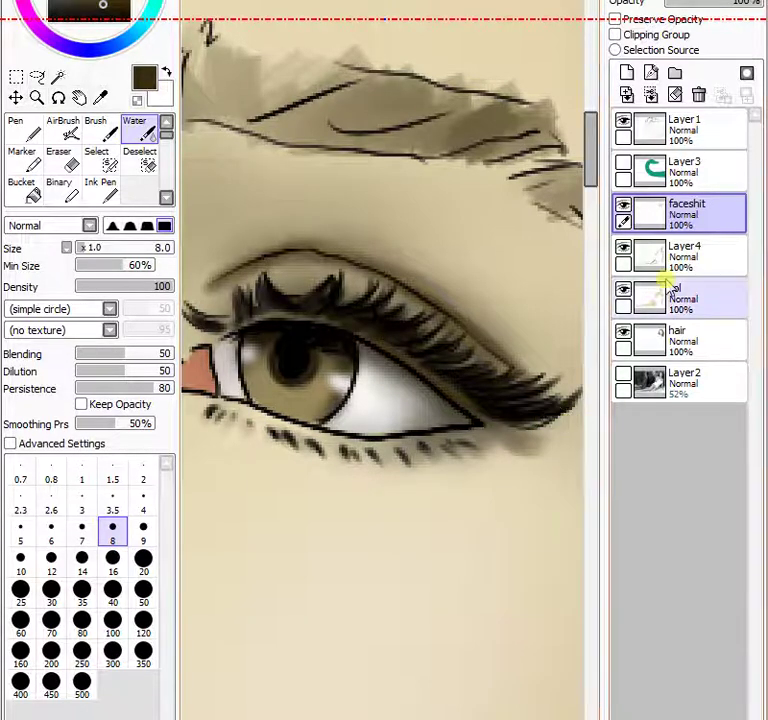
# Erase the black line art around the eye on Layer1 with the Eraser at size 80.
pyautogui.click(680, 138)
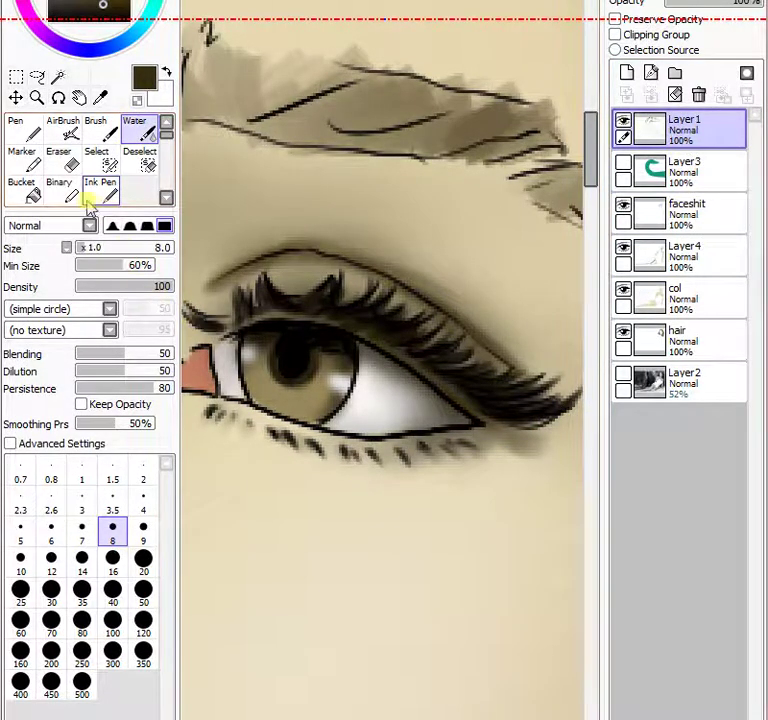
pyautogui.click(60, 158)
pyautogui.moveTo(297, 369)
pyautogui.mouseDown()
pyautogui.moveTo(379, 348)
pyautogui.moveTo(317, 417)
pyautogui.moveTo(273, 302)
pyautogui.moveTo(421, 327)
pyautogui.moveTo(494, 421)
pyautogui.moveTo(462, 407)
pyautogui.moveTo(455, 386)
pyautogui.moveTo(500, 348)
pyautogui.mouseUp()
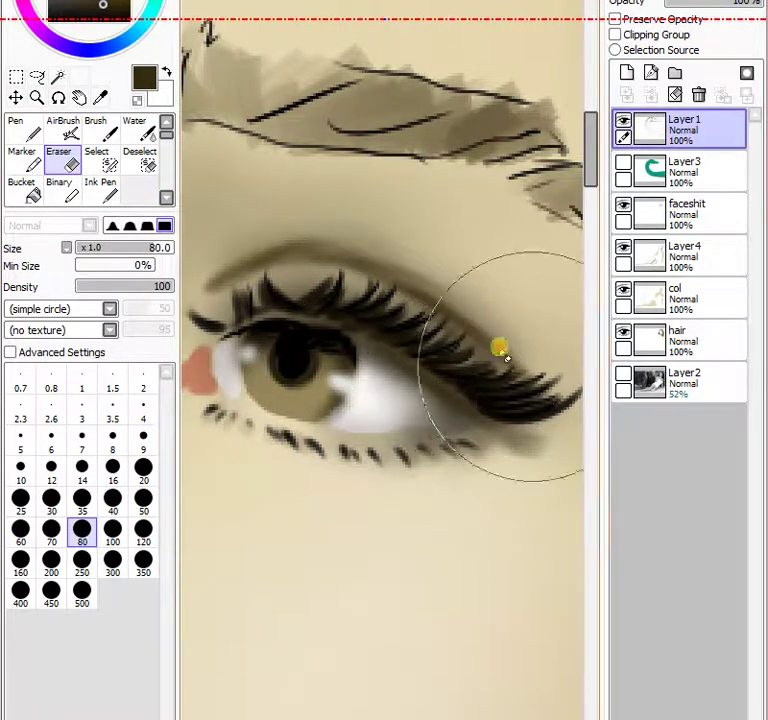
# Return to the faceshit layer, choose black and try an upper lid line at the inner corner with the Water tool at size 8.
pyautogui.click(705, 248)
pyautogui.click(690, 225)
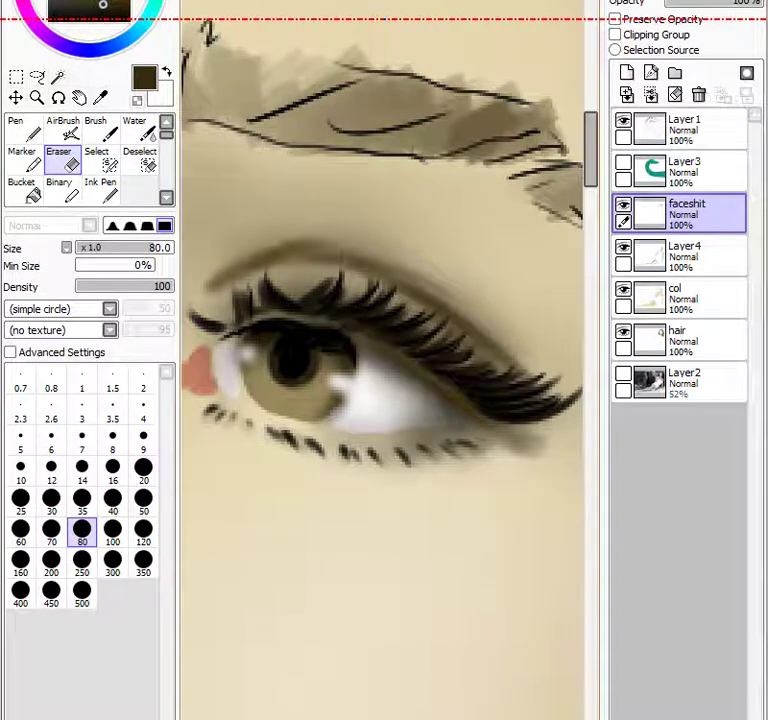
pyautogui.moveTo(430, 719); pyautogui.dragTo(420, 719)
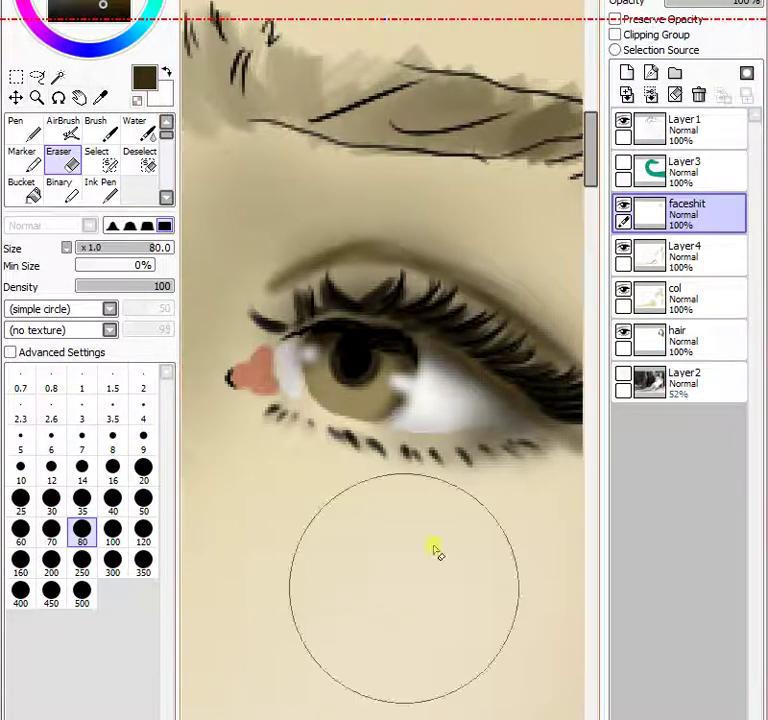
pyautogui.click(104, 130)
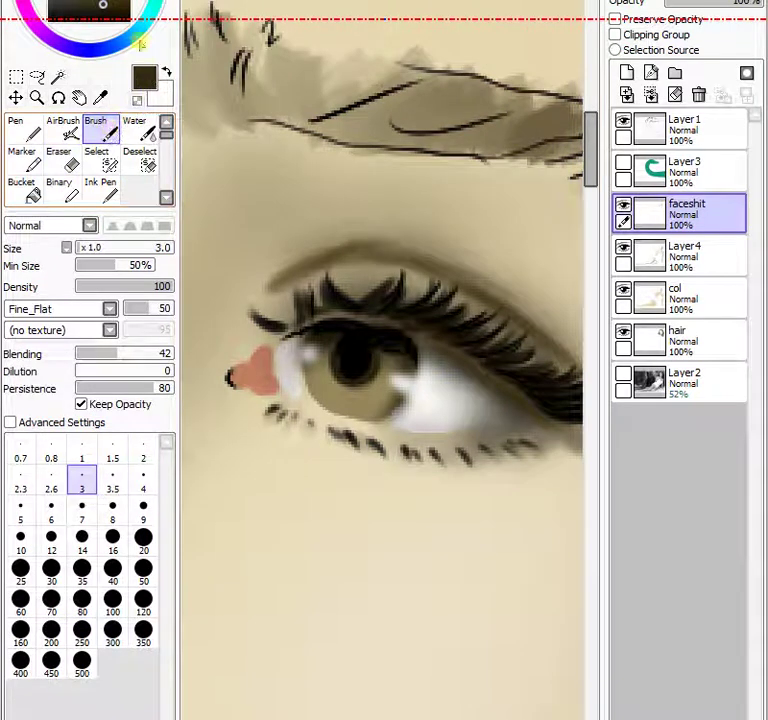
pyautogui.click(148, 130)
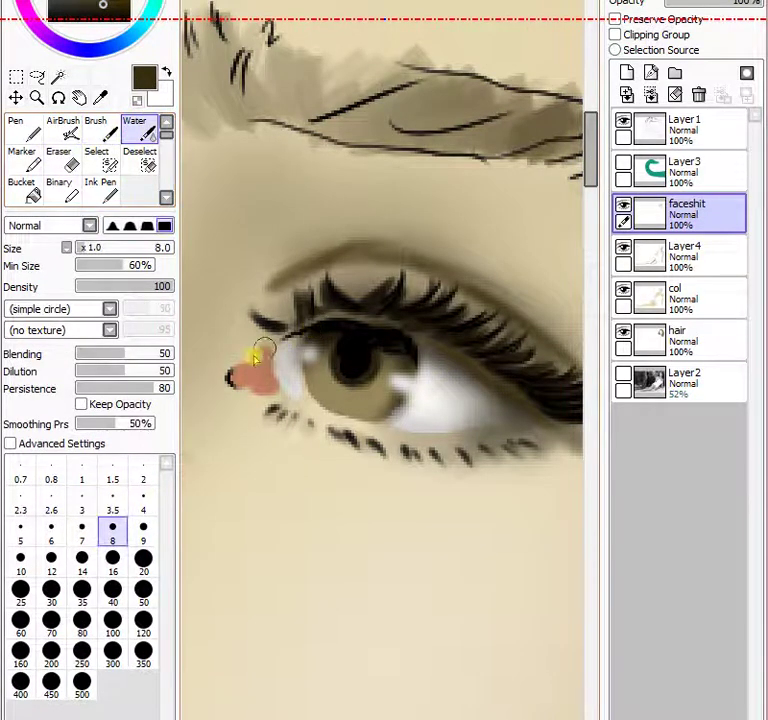
pyautogui.moveTo(264, 348); pyautogui.dragTo(245, 360)
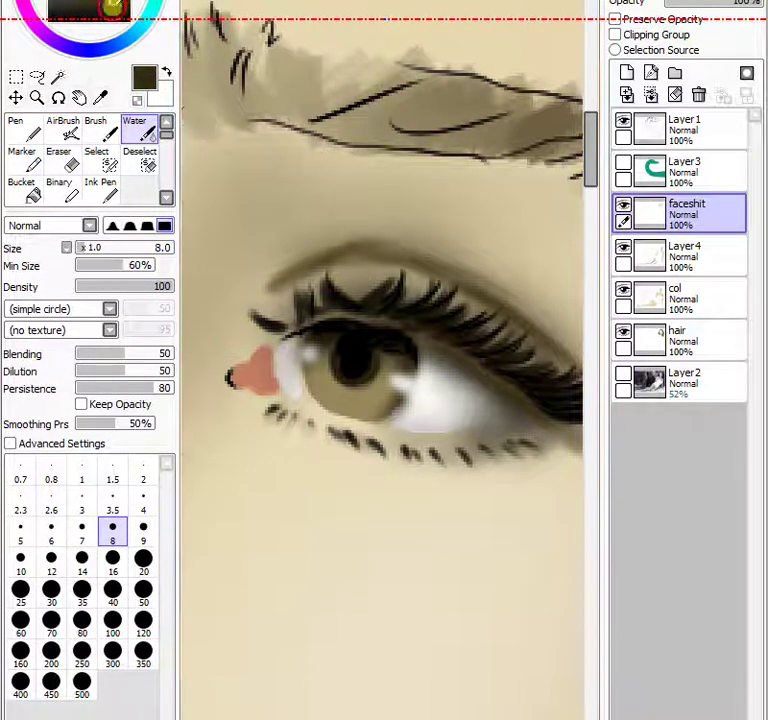
pyautogui.click(120, 12)
pyautogui.moveTo(306, 332); pyautogui.dragTo(273, 345)
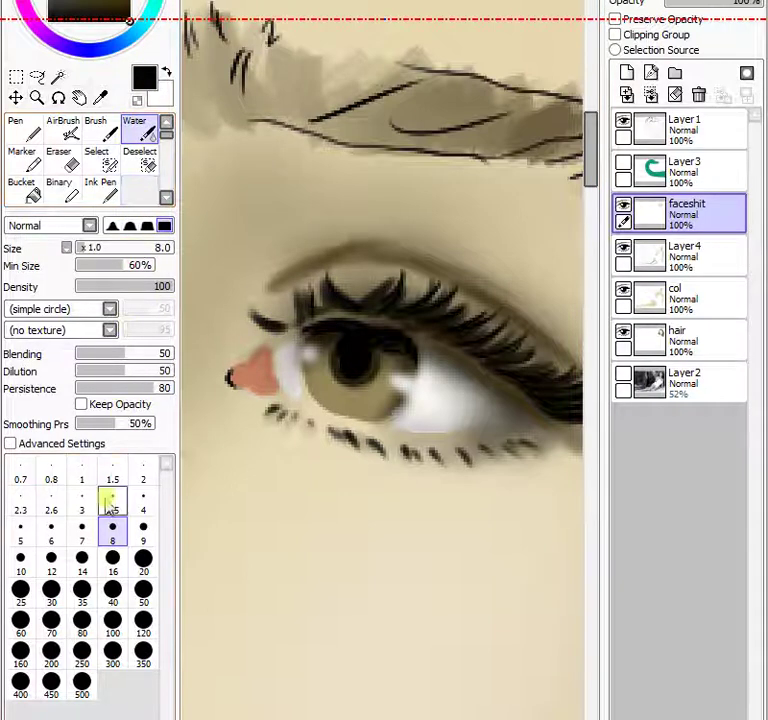
# Define the upper lid edge from the pink inner corner outward in black with the Water tool at size 6.
pyautogui.click(84, 530)
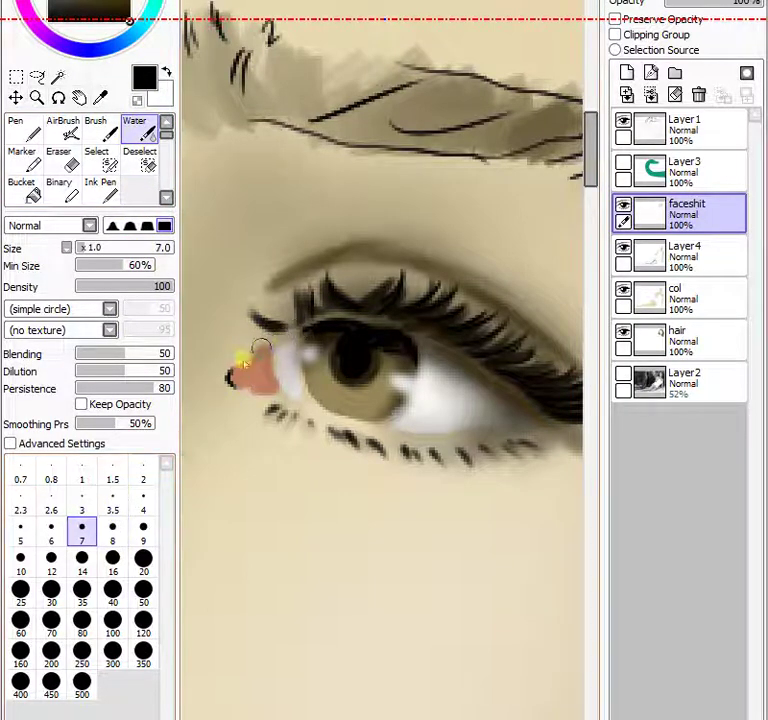
pyautogui.click(52, 531)
pyautogui.moveTo(297, 331); pyautogui.dragTo(280, 341)
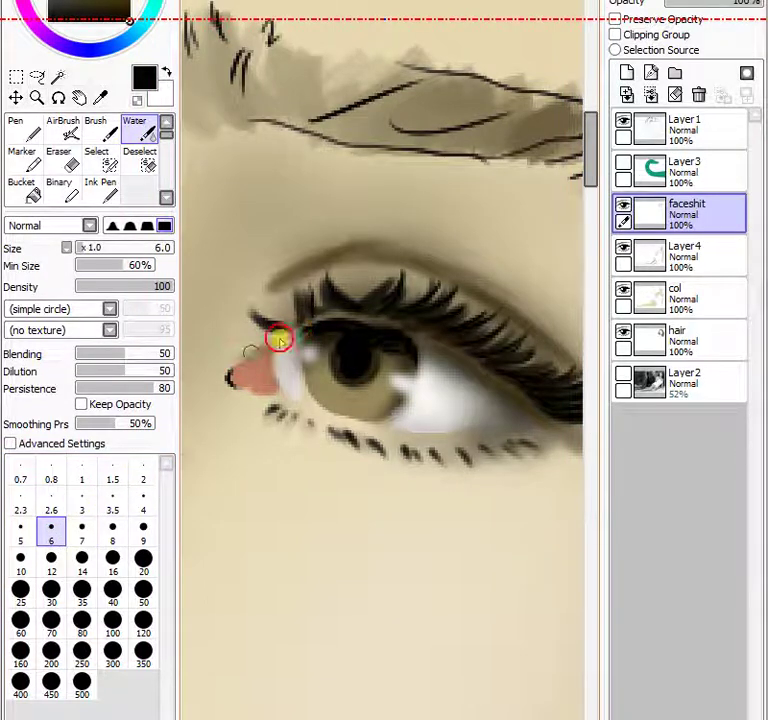
pyautogui.moveTo(233, 363)
pyautogui.mouseDown()
pyautogui.moveTo(287, 340)
pyautogui.moveTo(434, 321)
pyautogui.moveTo(363, 331)
pyautogui.mouseUp()
pyautogui.moveTo(511, 397); pyautogui.dragTo(552, 427)
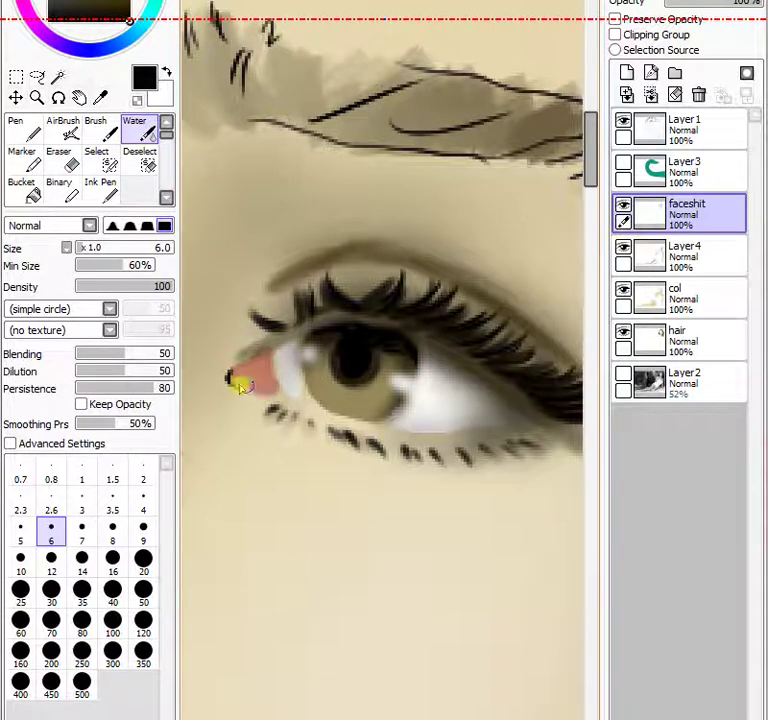
# Soften the lower lid edge along the iris and eye white and outline the pink inner corner with the Water tool at size 6.
pyautogui.moveTo(297, 401)
pyautogui.mouseDown()
pyautogui.moveTo(403, 440)
pyautogui.moveTo(337, 411)
pyautogui.moveTo(429, 441)
pyautogui.moveTo(384, 430)
pyautogui.moveTo(405, 434)
pyautogui.moveTo(522, 410)
pyautogui.mouseUp()
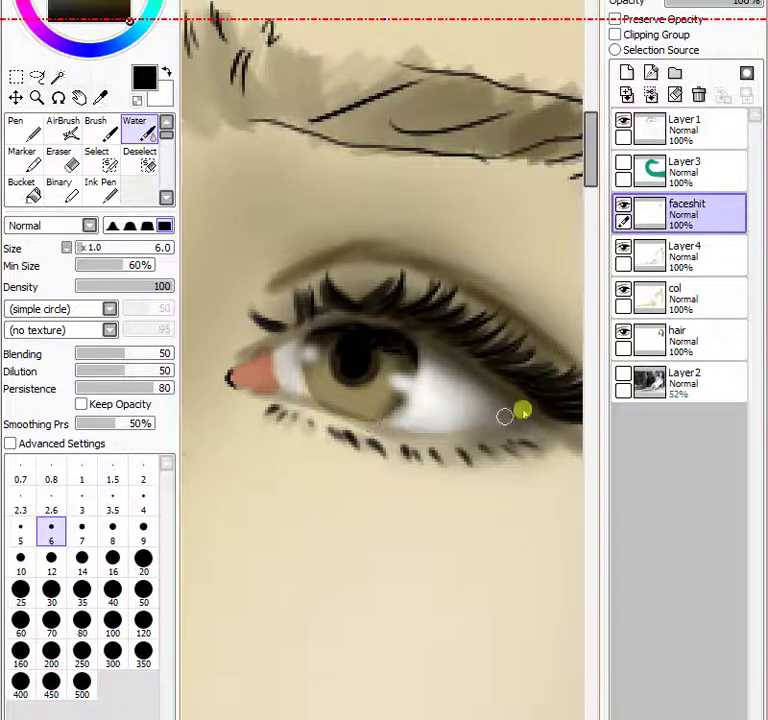
pyautogui.moveTo(441, 427); pyautogui.dragTo(556, 423)
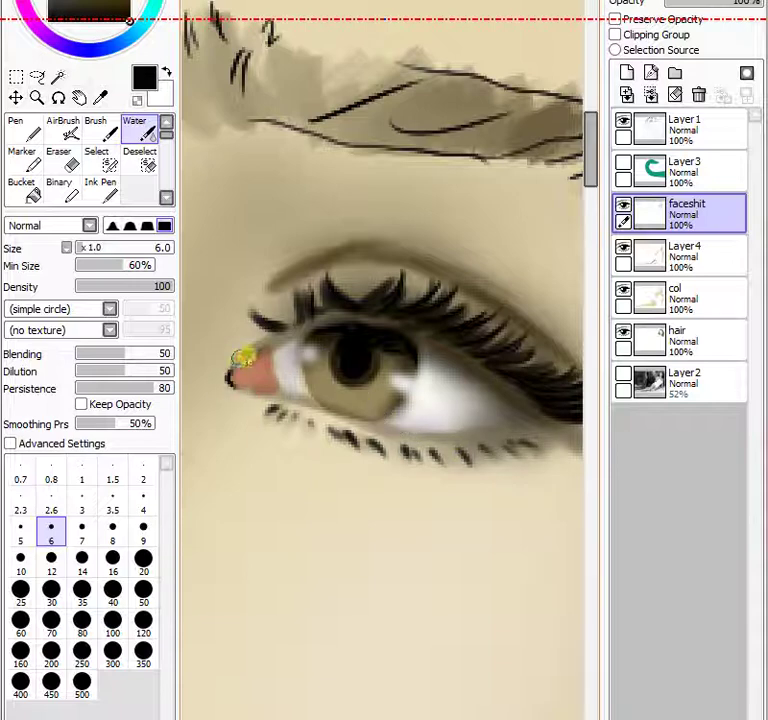
pyautogui.moveTo(228, 381); pyautogui.dragTo(270, 350)
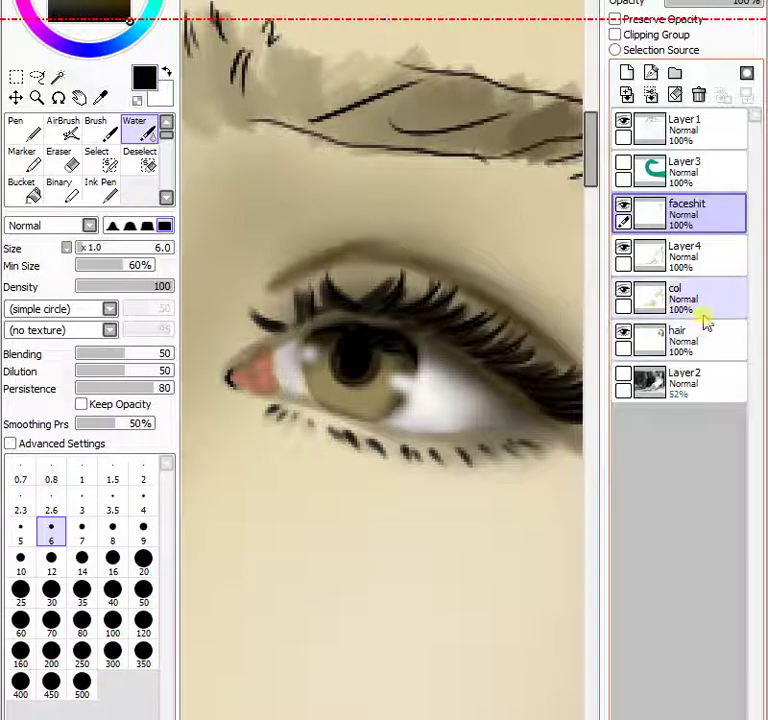
# Toggle the visibility of the col and Layer4 layers to examine which parts of the eye each one holds.
pyautogui.click(626, 291)
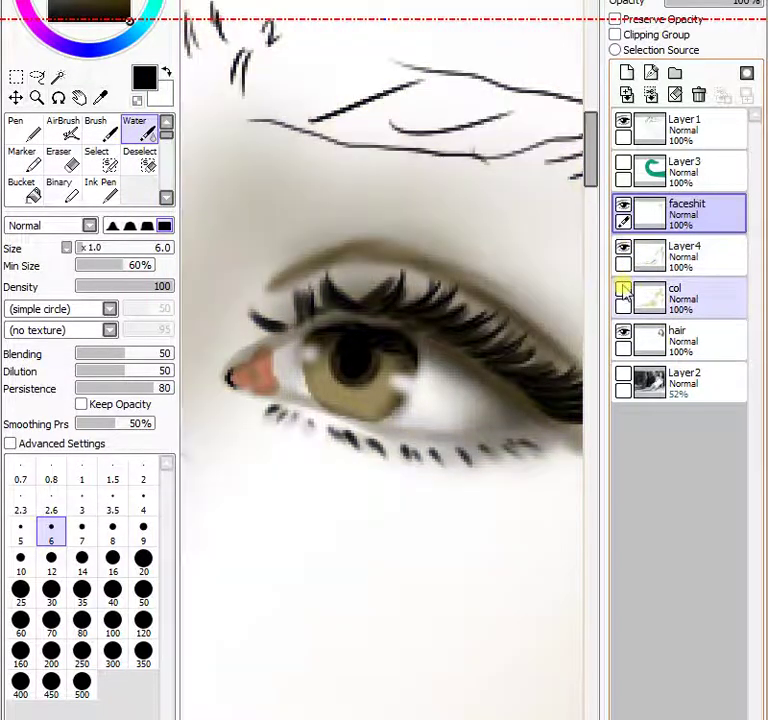
pyautogui.click(626, 292)
pyautogui.click(623, 249)
pyautogui.click(623, 249)
pyautogui.click(623, 249)
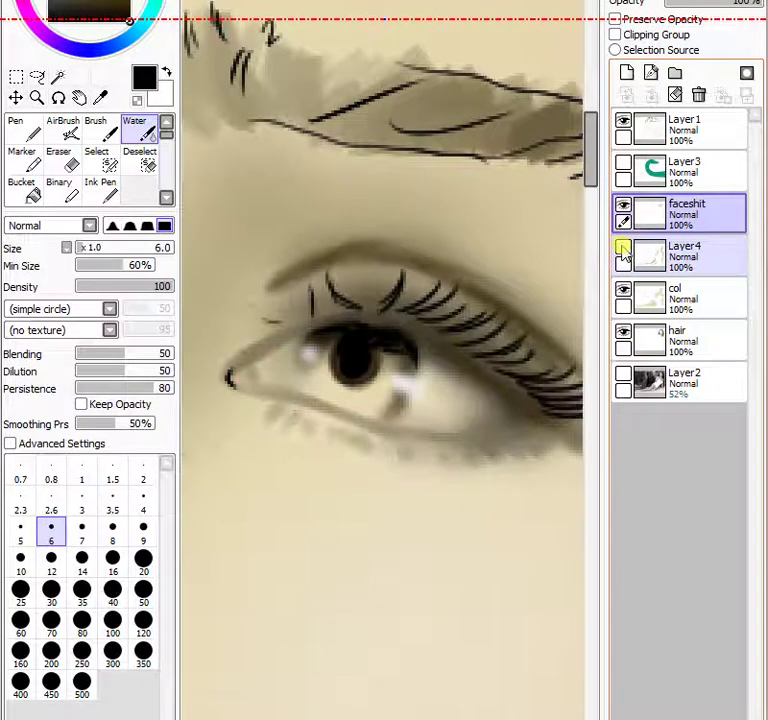
pyautogui.click(623, 249)
pyautogui.click(623, 249)
pyautogui.click(623, 249)
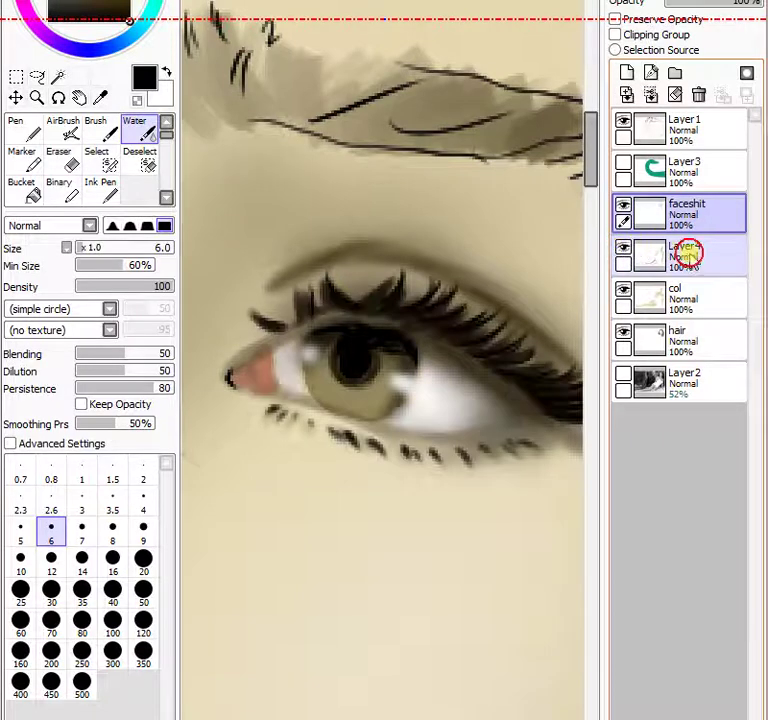
# Soften the skin around the pink inner corner on Layer4 and touch up its upper lid edge on faceshit with the Water tool at size 6.
pyautogui.click(688, 254)
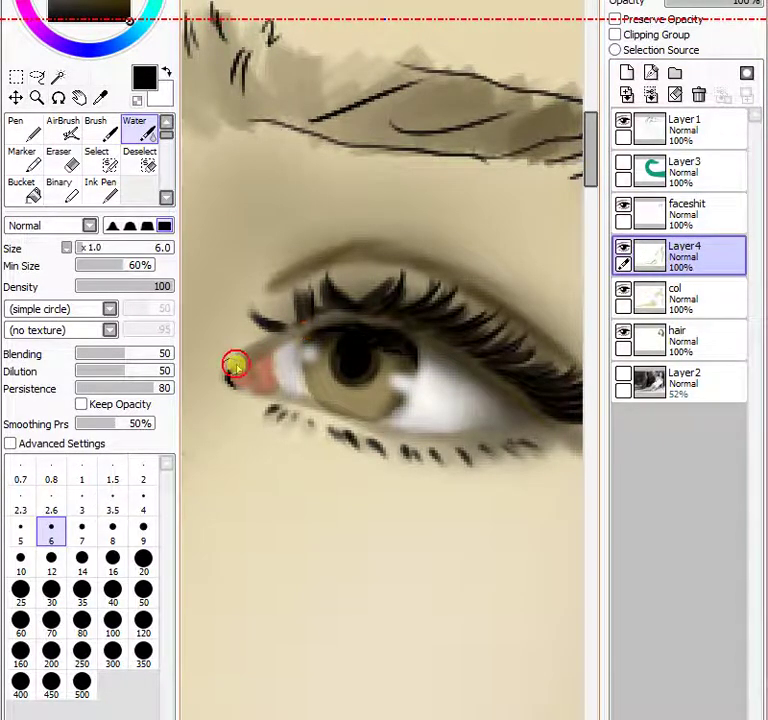
pyautogui.moveTo(235, 365)
pyautogui.mouseDown()
pyautogui.moveTo(278, 345)
pyautogui.moveTo(236, 378)
pyautogui.moveTo(291, 390)
pyautogui.moveTo(249, 395)
pyautogui.moveTo(333, 426)
pyautogui.moveTo(274, 349)
pyautogui.moveTo(289, 391)
pyautogui.mouseUp()
pyautogui.moveTo(279, 338); pyautogui.dragTo(220, 357)
pyautogui.moveTo(266, 325); pyautogui.dragTo(230, 361)
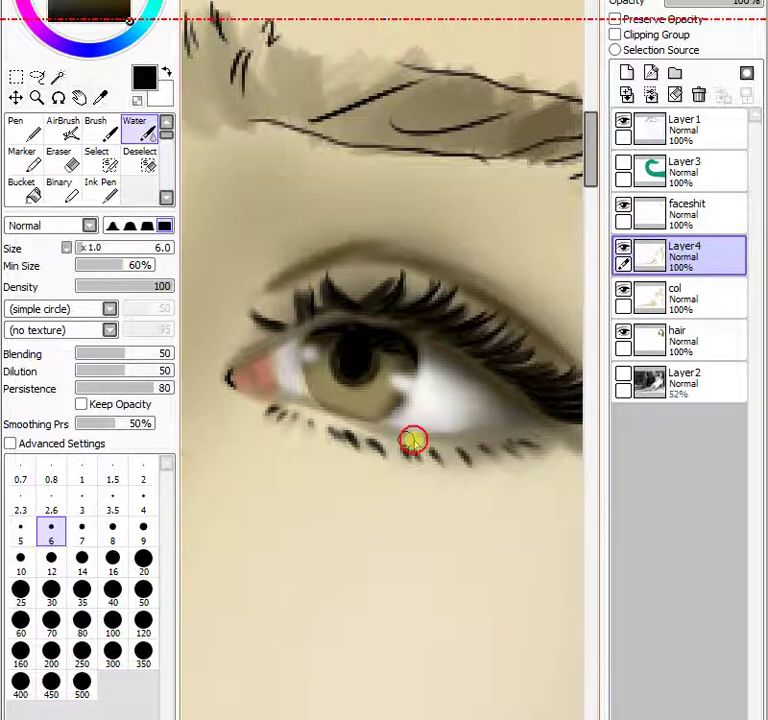
pyautogui.click(699, 220)
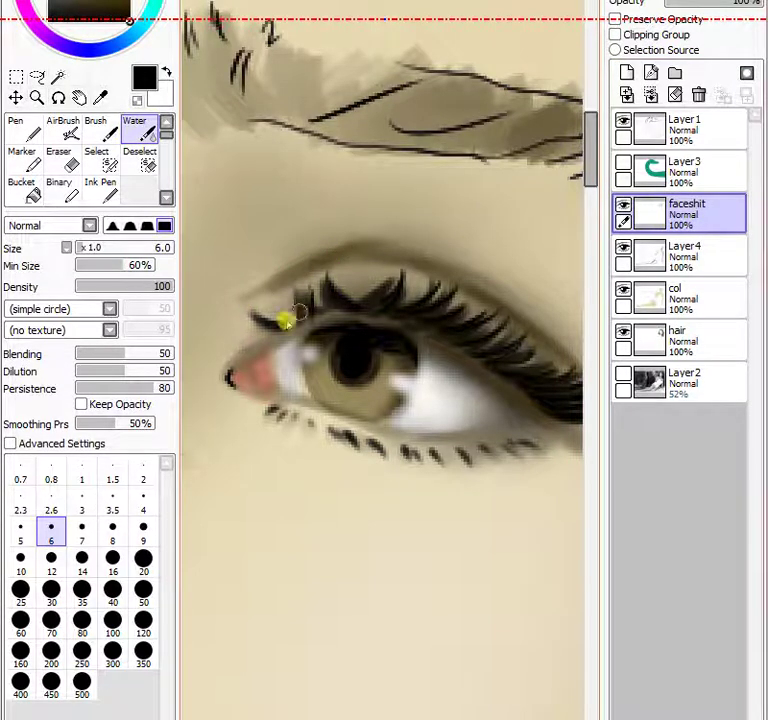
pyautogui.moveTo(262, 354); pyautogui.dragTo(284, 340)
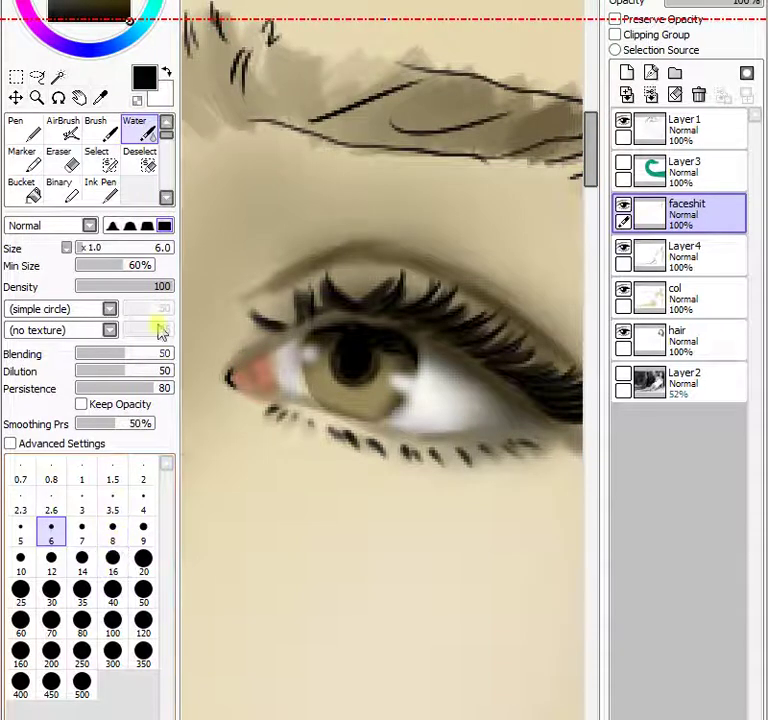
# Soften the inner part of the upper lid crease with the Blur tool at size 14.
pyautogui.click(168, 145)
pyautogui.click(147, 167)
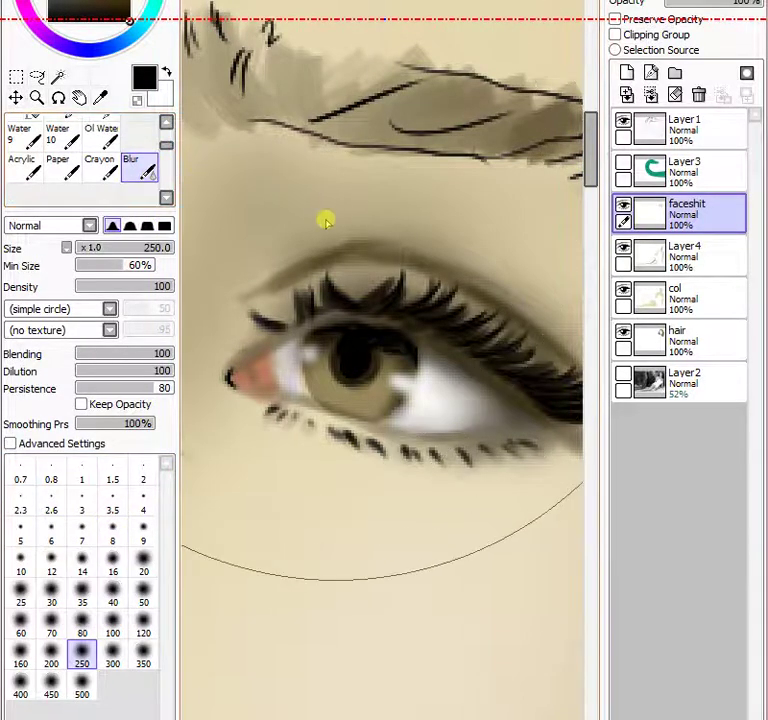
pyautogui.click(82, 563)
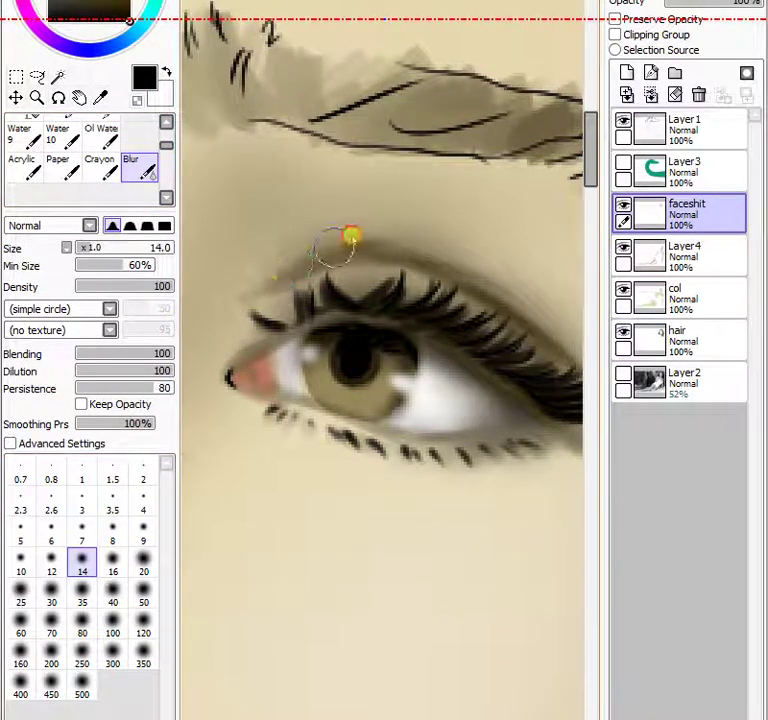
pyautogui.moveTo(353, 241)
pyautogui.mouseDown()
pyautogui.moveTo(244, 290)
pyautogui.moveTo(412, 243)
pyautogui.moveTo(334, 252)
pyautogui.moveTo(430, 260)
pyautogui.moveTo(410, 240)
pyautogui.moveTo(495, 288)
pyautogui.moveTo(435, 255)
pyautogui.moveTo(522, 291)
pyautogui.moveTo(541, 322)
pyautogui.moveTo(572, 338)
pyautogui.moveTo(469, 263)
pyautogui.moveTo(540, 268)
pyautogui.moveTo(438, 245)
pyautogui.moveTo(418, 224)
pyautogui.moveTo(302, 250)
pyautogui.moveTo(382, 211)
pyautogui.moveTo(238, 267)
pyautogui.moveTo(362, 200)
pyautogui.moveTo(204, 297)
pyautogui.moveTo(367, 205)
pyautogui.moveTo(255, 272)
pyautogui.moveTo(296, 246)
pyautogui.moveTo(234, 299)
pyautogui.moveTo(401, 222)
pyautogui.moveTo(236, 378)
pyautogui.moveTo(207, 352)
pyautogui.moveTo(232, 347)
pyautogui.moveTo(204, 362)
pyautogui.moveTo(211, 366)
pyautogui.moveTo(203, 383)
pyautogui.moveTo(272, 321)
pyautogui.mouseUp()
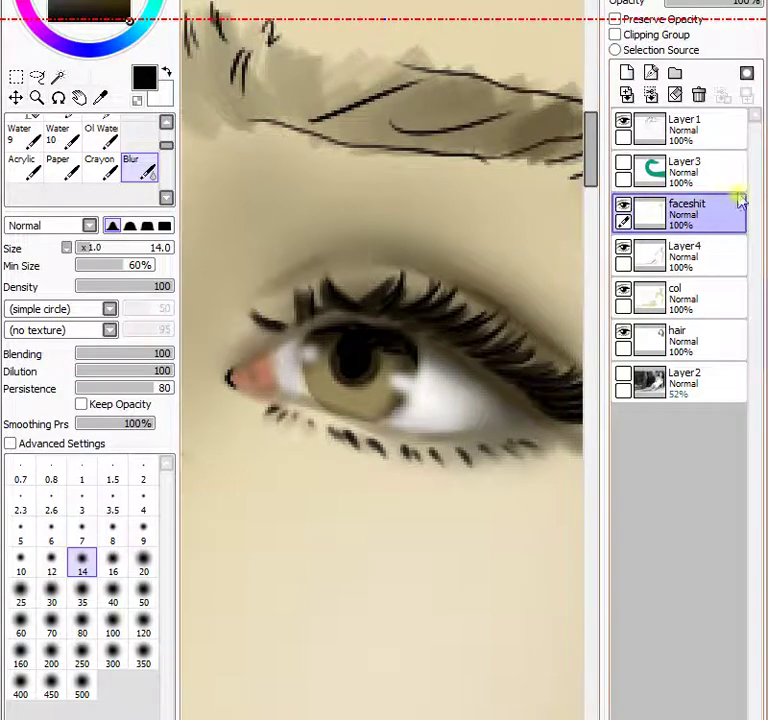
pyautogui.click(402, 2)
pyautogui.click(374, 51)
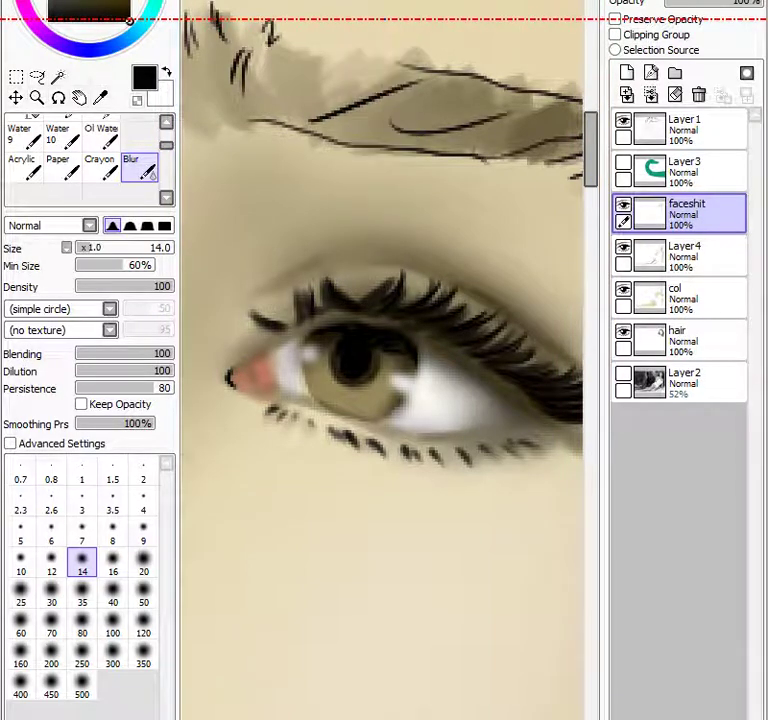
# Darken the upper lid edge from the inner corner to above the iris in very dark brown with the AirBrush at size 3.
pyautogui.scroll(-6, 383, 440)
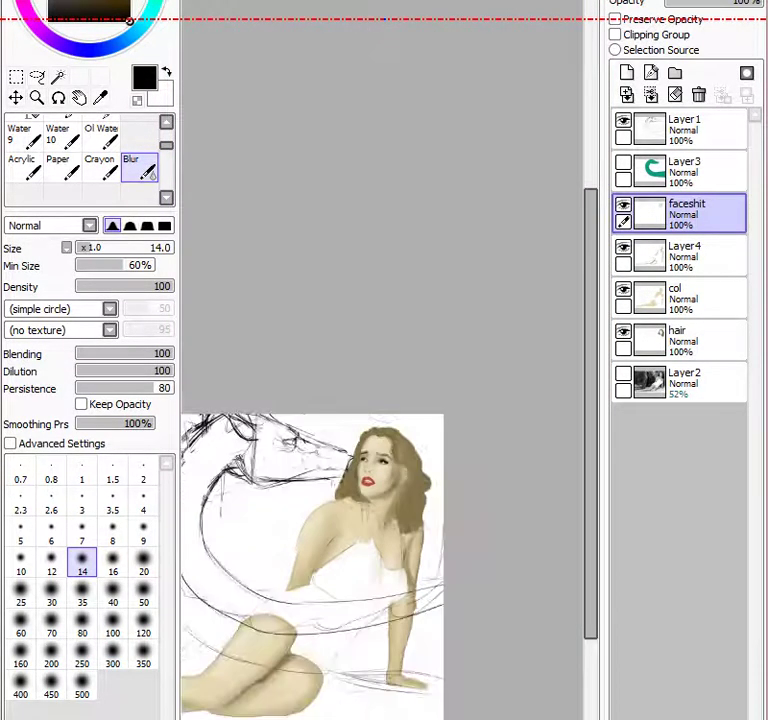
pyautogui.scroll(5, 375, 450)
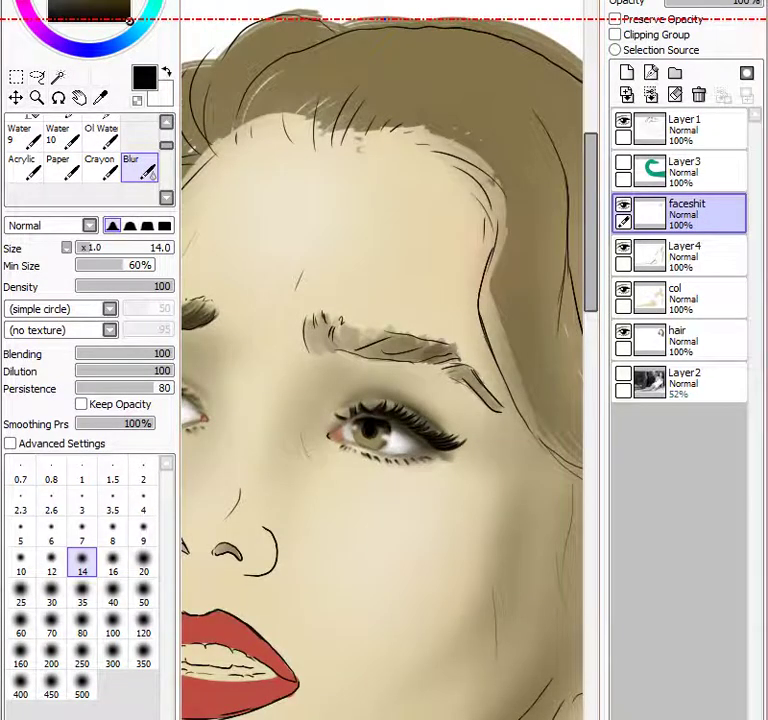
pyautogui.scroll(4, 465, 262)
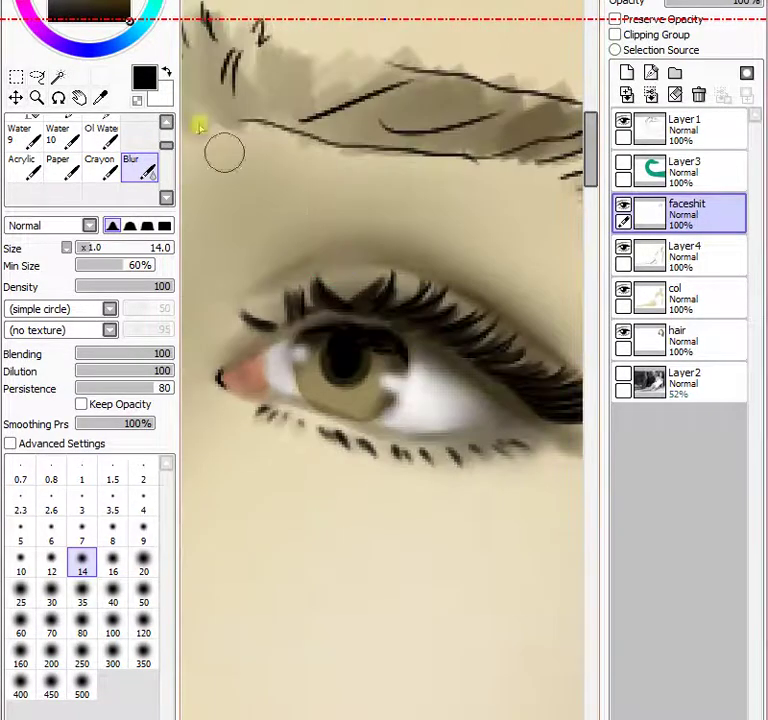
pyautogui.click(108, 1)
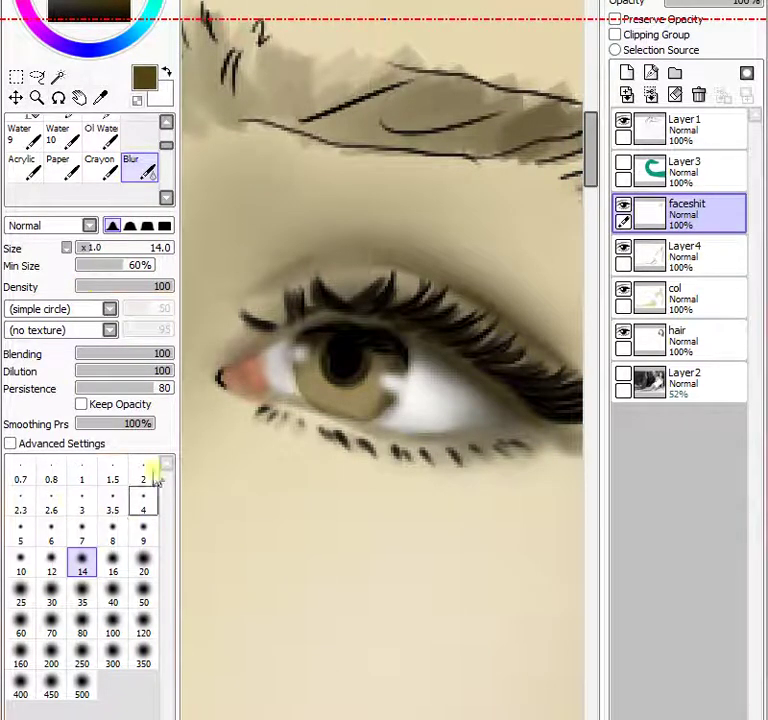
pyautogui.click(168, 124)
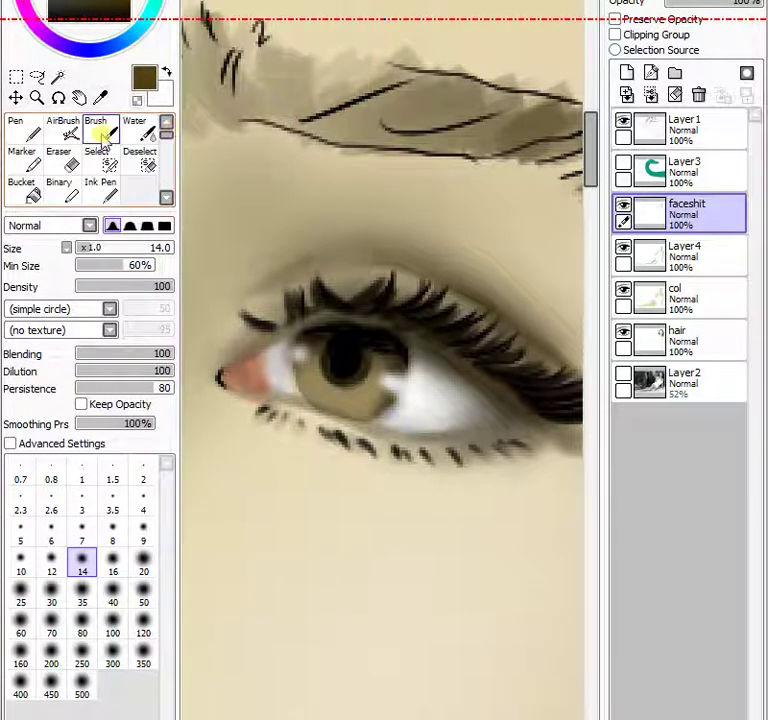
pyautogui.click(58, 130)
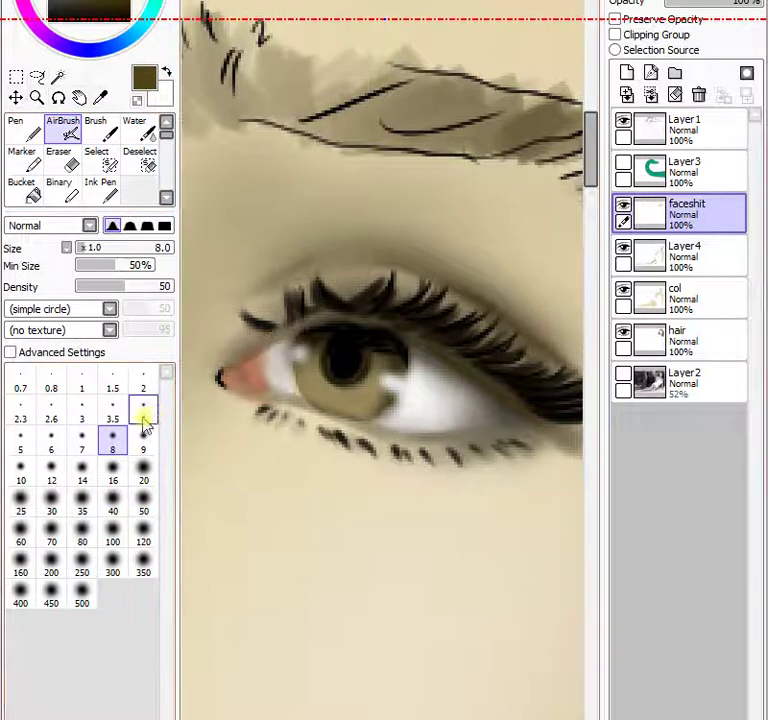
pyautogui.click(82, 414)
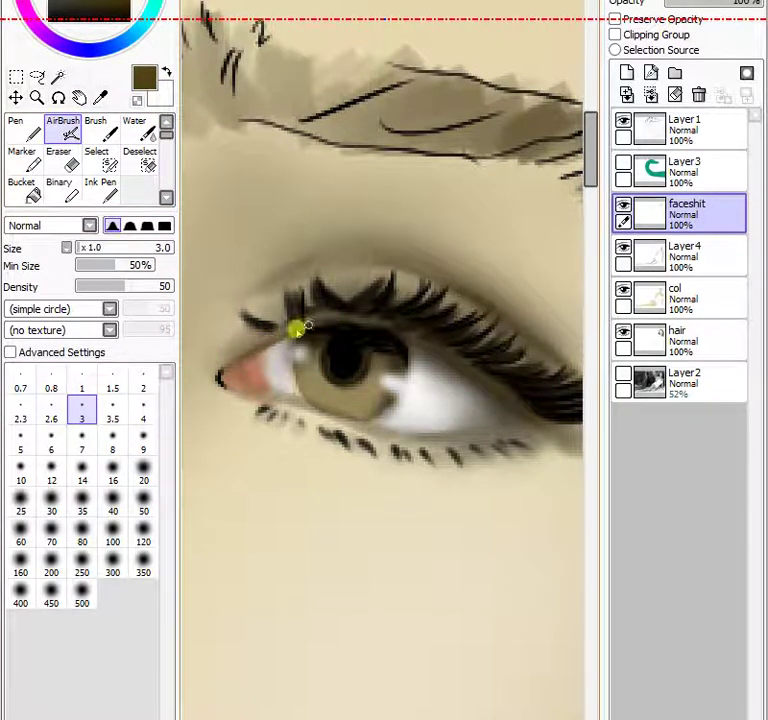
pyautogui.moveTo(121, 4); pyautogui.dragTo(128, 16)
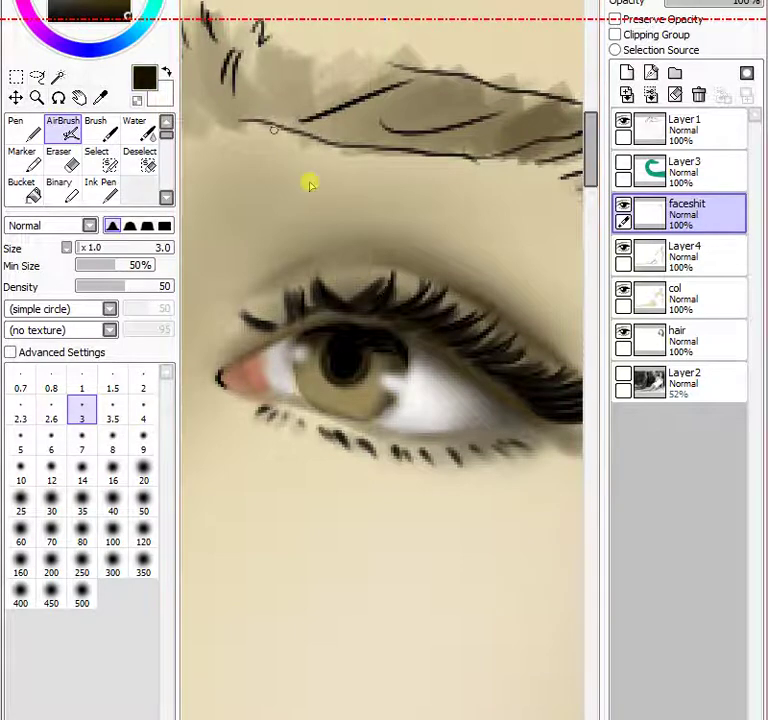
pyautogui.moveTo(267, 346); pyautogui.dragTo(342, 321)
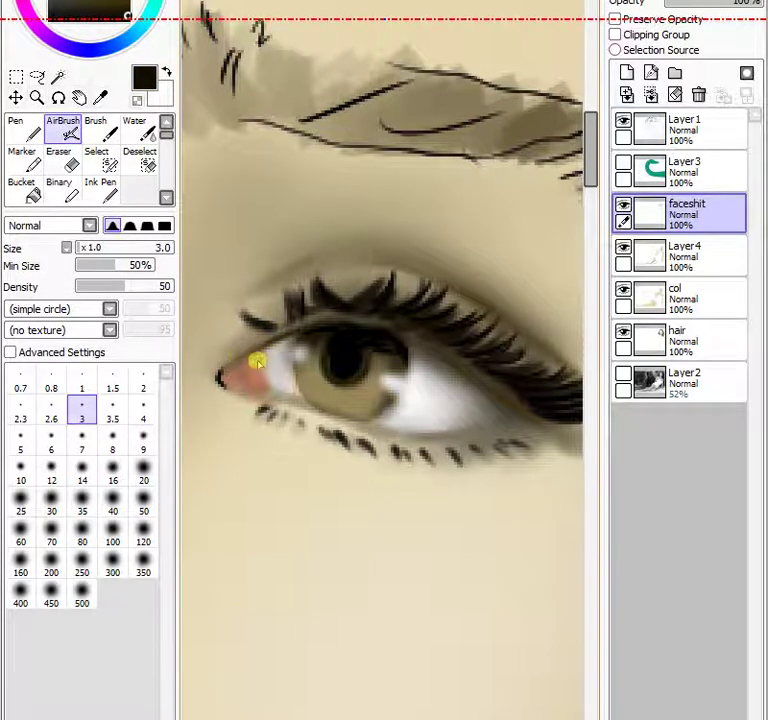
# Shade the pink inner corner and darken the lower lid edge toward the outer corner with the AirBrush at size 3.
pyautogui.moveTo(255, 364)
pyautogui.mouseDown()
pyautogui.moveTo(241, 374)
pyautogui.moveTo(257, 396)
pyautogui.mouseUp()
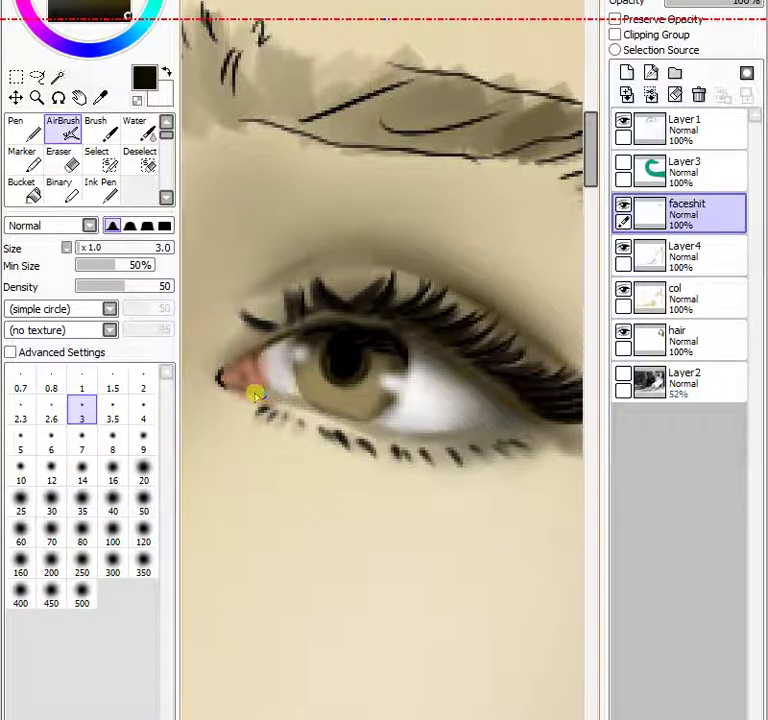
pyautogui.moveTo(436, 435); pyautogui.dragTo(518, 423)
pyautogui.moveTo(465, 435)
pyautogui.mouseDown()
pyautogui.moveTo(517, 425)
pyautogui.moveTo(453, 432)
pyautogui.moveTo(534, 416)
pyautogui.mouseUp()
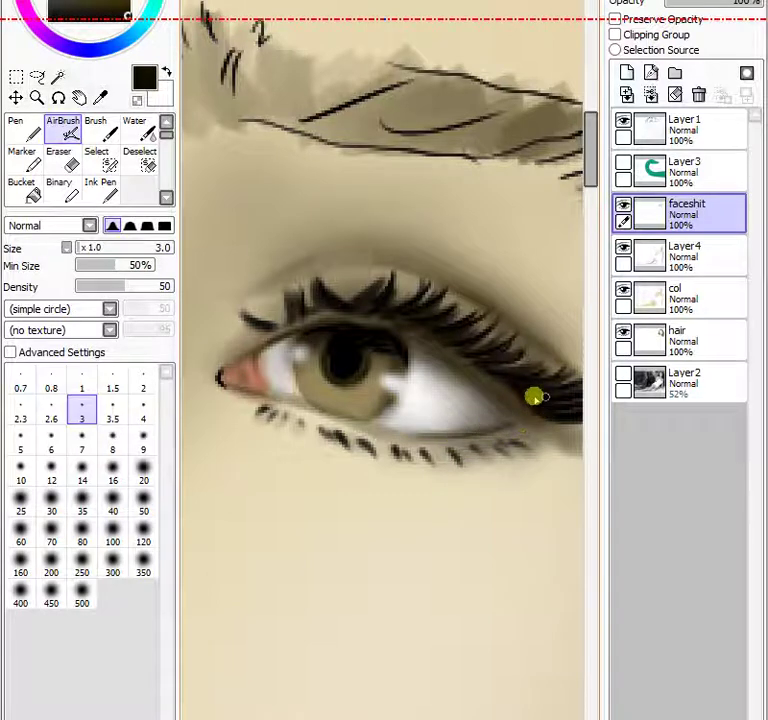
# Add dark and off-white AirBrush detail at size 3 to the iris and blend it with the Water tool at size 6.
pyautogui.moveTo(300, 385)
pyautogui.mouseDown()
pyautogui.moveTo(362, 371)
pyautogui.moveTo(371, 416)
pyautogui.mouseUp()
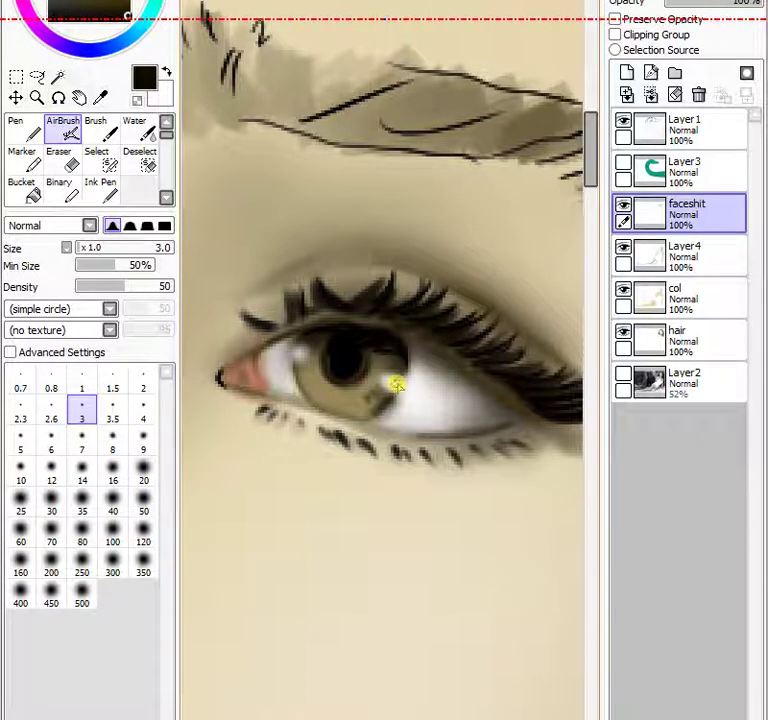
pyautogui.moveTo(377, 351)
pyautogui.mouseDown()
pyautogui.moveTo(353, 384)
pyautogui.moveTo(366, 354)
pyautogui.moveTo(321, 389)
pyautogui.mouseUp()
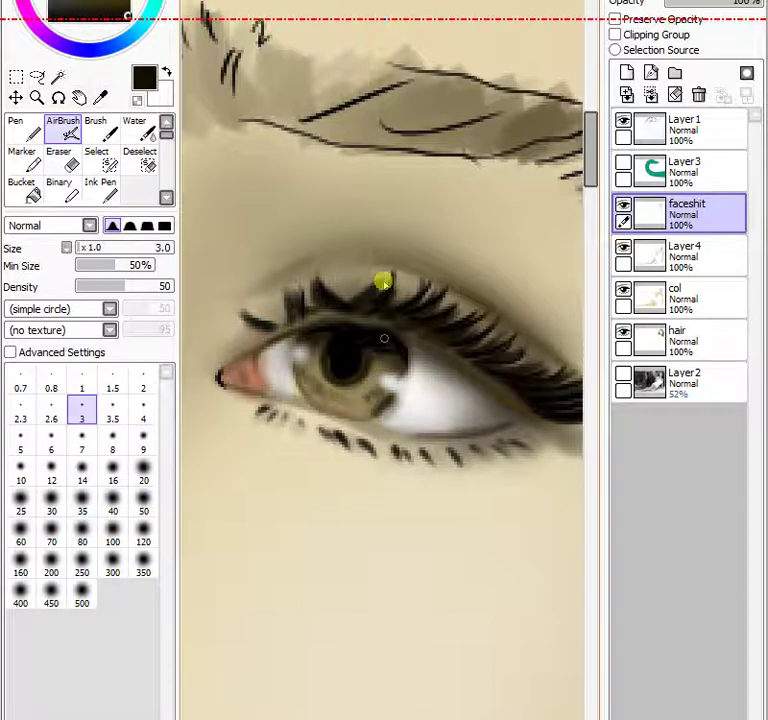
pyautogui.click(79, 4)
pyautogui.moveTo(306, 381); pyautogui.dragTo(313, 378)
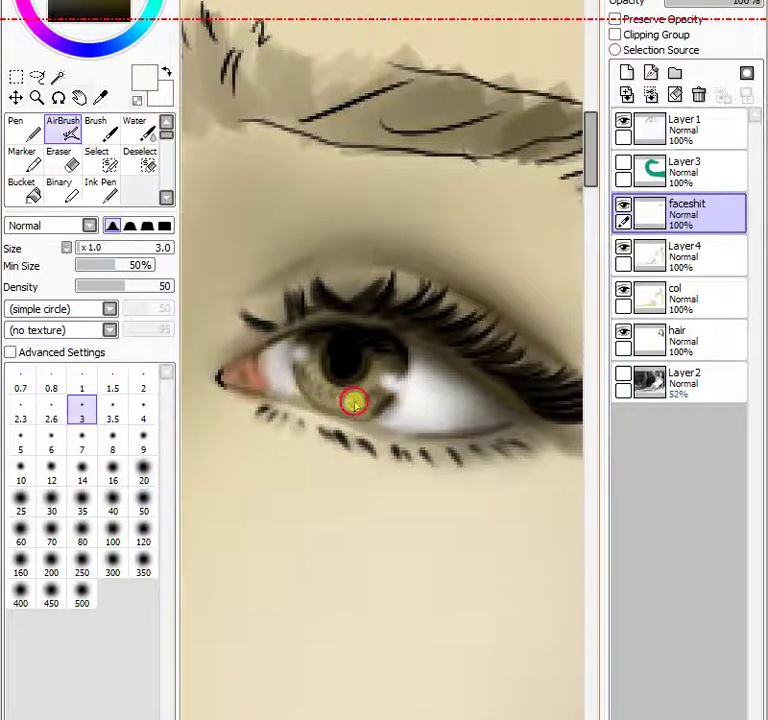
pyautogui.click(145, 132)
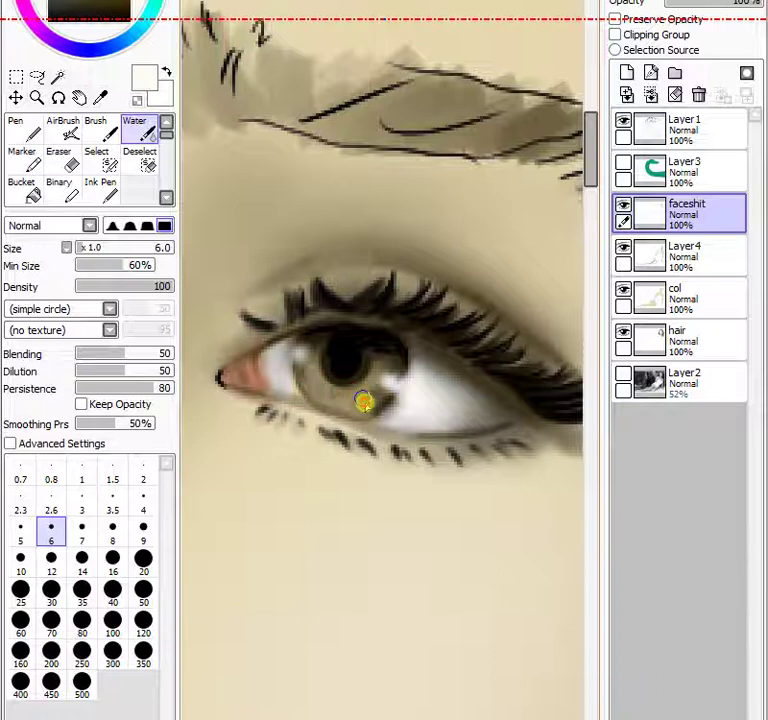
pyautogui.moveTo(395, 364)
pyautogui.mouseDown()
pyautogui.moveTo(365, 339)
pyautogui.moveTo(354, 352)
pyautogui.moveTo(355, 368)
pyautogui.moveTo(312, 352)
pyautogui.mouseUp()
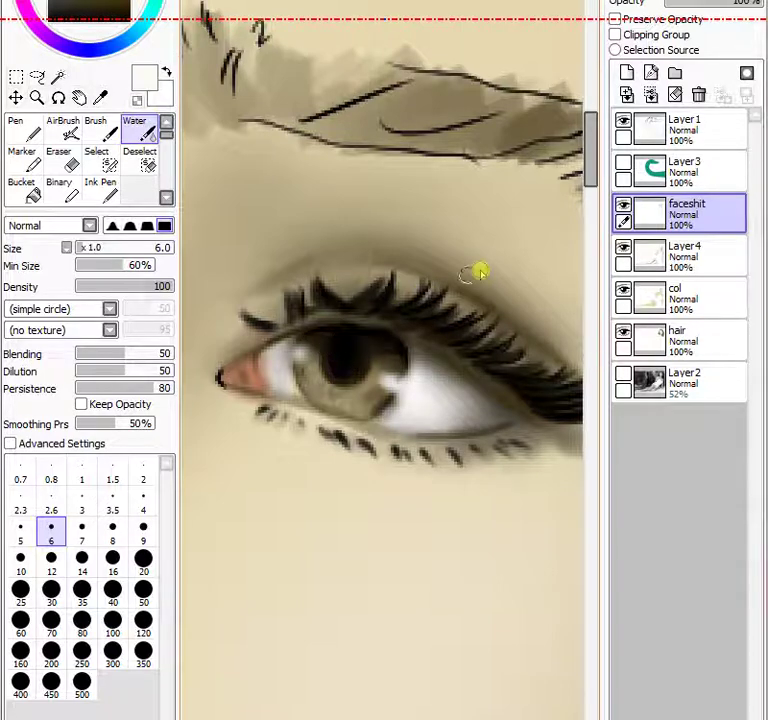
# Blend the upper lid edge toward the outer corner and smooth the inner lid crease with the Water tool at size 6.
pyautogui.click(127, 124)
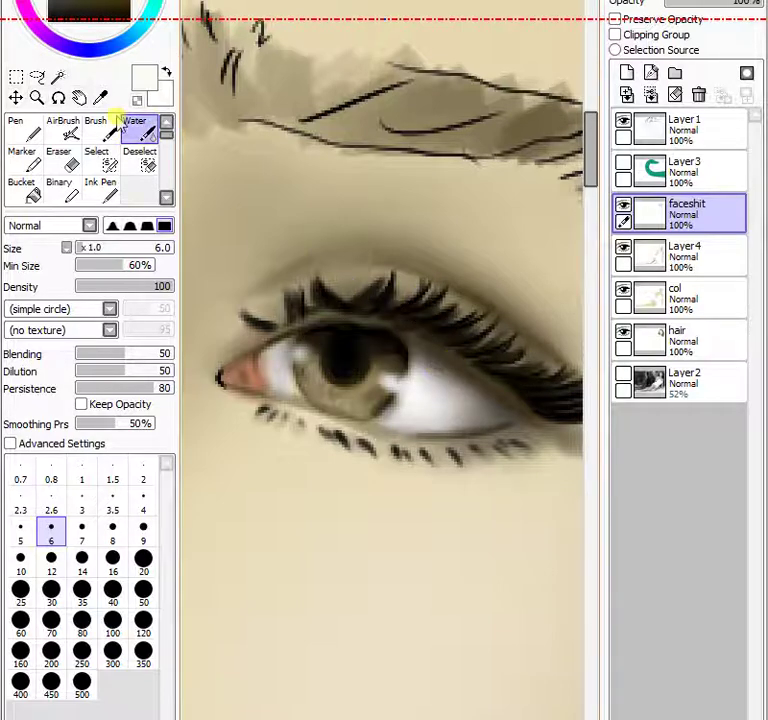
pyautogui.moveTo(408, 343)
pyautogui.mouseDown()
pyautogui.moveTo(442, 355)
pyautogui.moveTo(391, 339)
pyautogui.moveTo(457, 371)
pyautogui.moveTo(425, 348)
pyautogui.moveTo(492, 396)
pyautogui.moveTo(425, 349)
pyautogui.moveTo(517, 404)
pyautogui.mouseUp()
pyautogui.moveTo(450, 362); pyautogui.dragTo(543, 417)
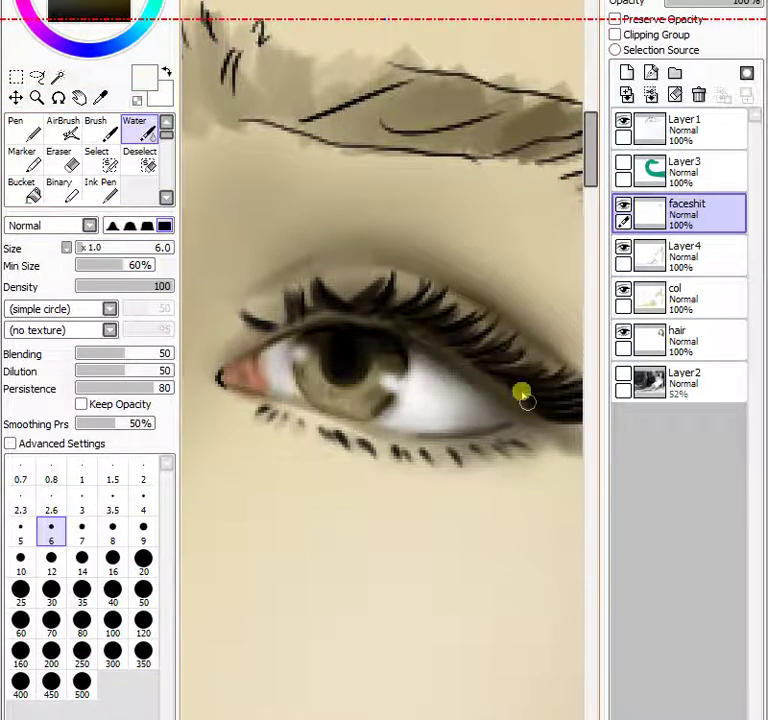
pyautogui.moveTo(321, 259); pyautogui.dragTo(356, 251)
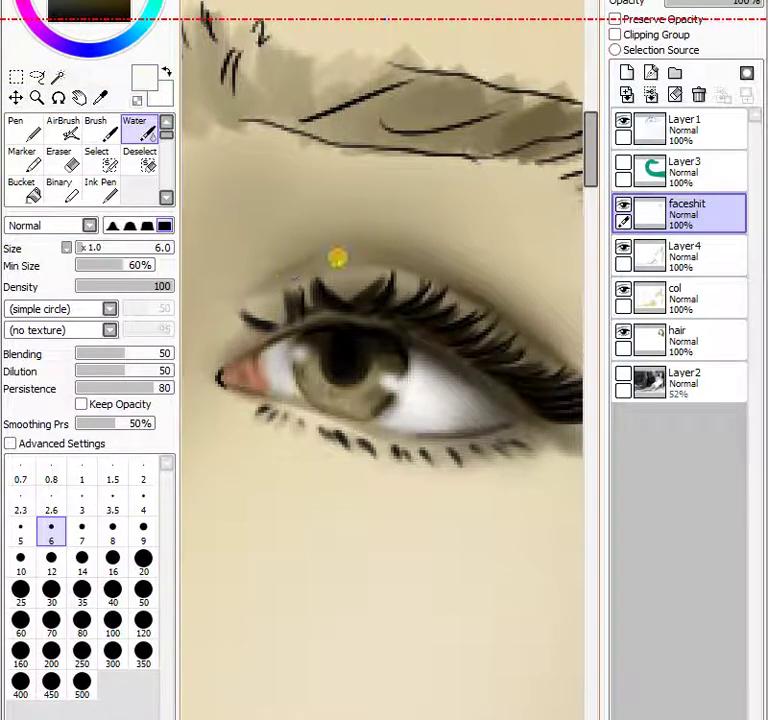
pyautogui.moveTo(287, 266); pyautogui.dragTo(295, 262)
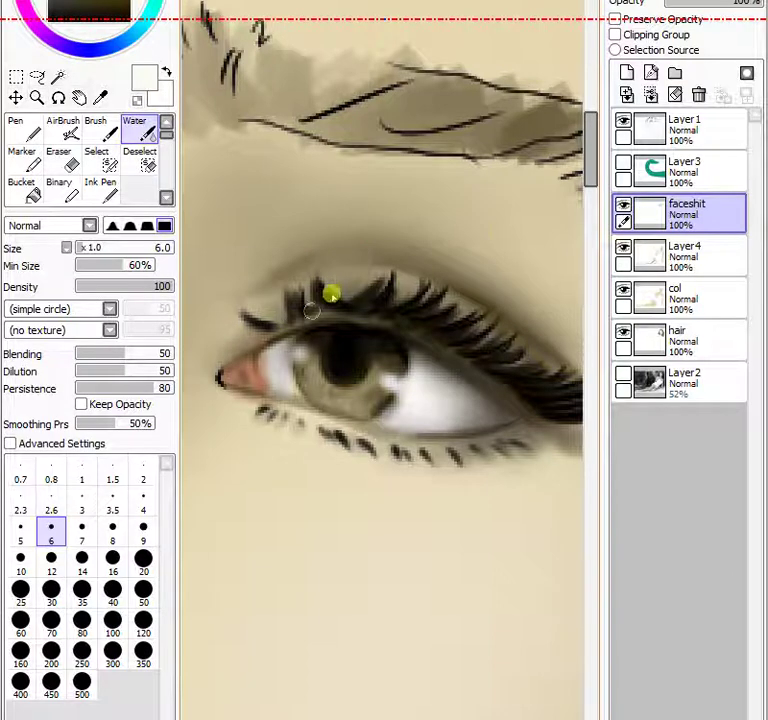
# Add fine black lashes along the upper lid and inner lower lid with the Ink Pen at size 6, and hide Layer1.
pyautogui.click(100, 192)
pyautogui.click(51, 440)
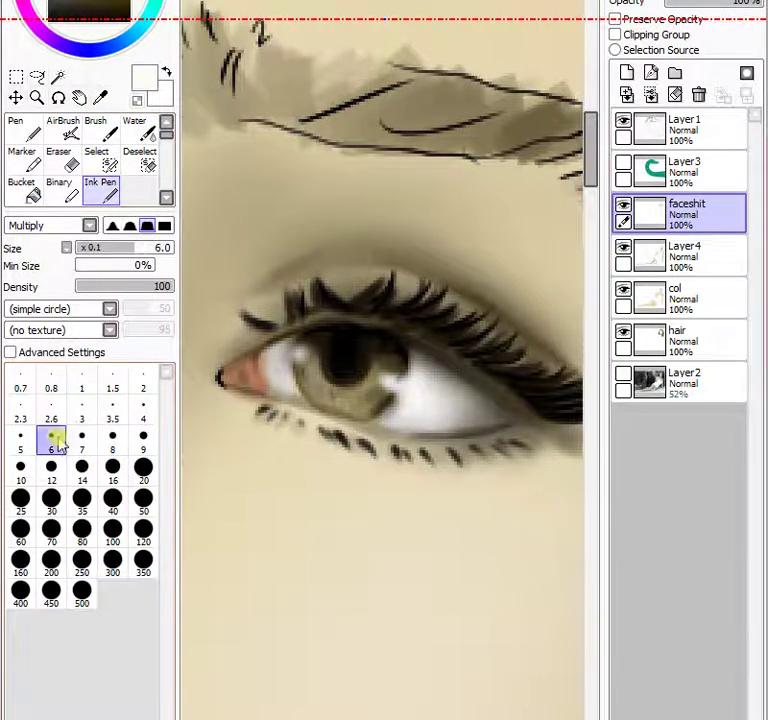
pyautogui.press('x')
pyautogui.moveTo(250, 304)
pyautogui.mouseDown()
pyautogui.moveTo(272, 326)
pyautogui.moveTo(264, 330)
pyautogui.mouseUp()
pyautogui.moveTo(384, 284); pyautogui.dragTo(400, 264)
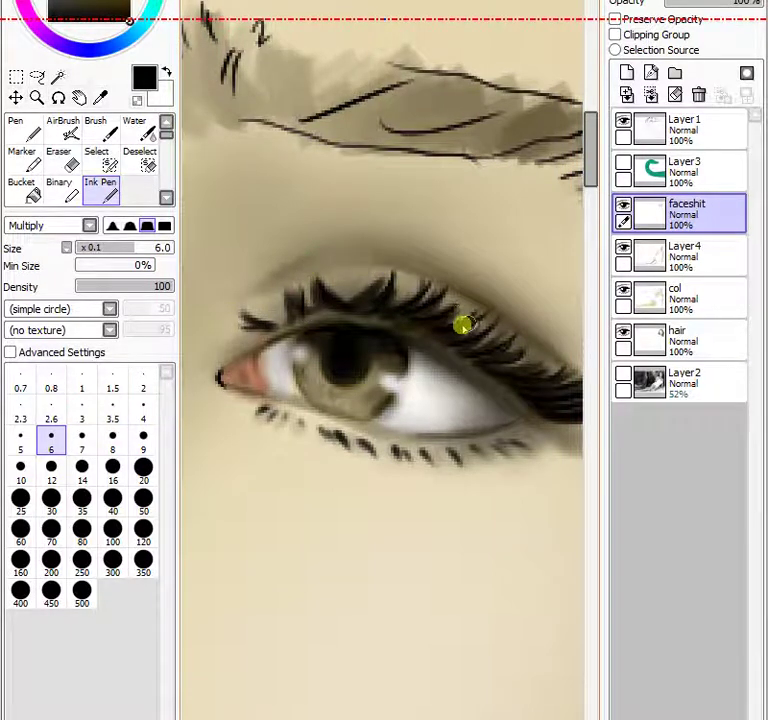
pyautogui.moveTo(463, 325)
pyautogui.mouseDown()
pyautogui.moveTo(497, 328)
pyautogui.moveTo(479, 352)
pyautogui.moveTo(521, 344)
pyautogui.mouseUp()
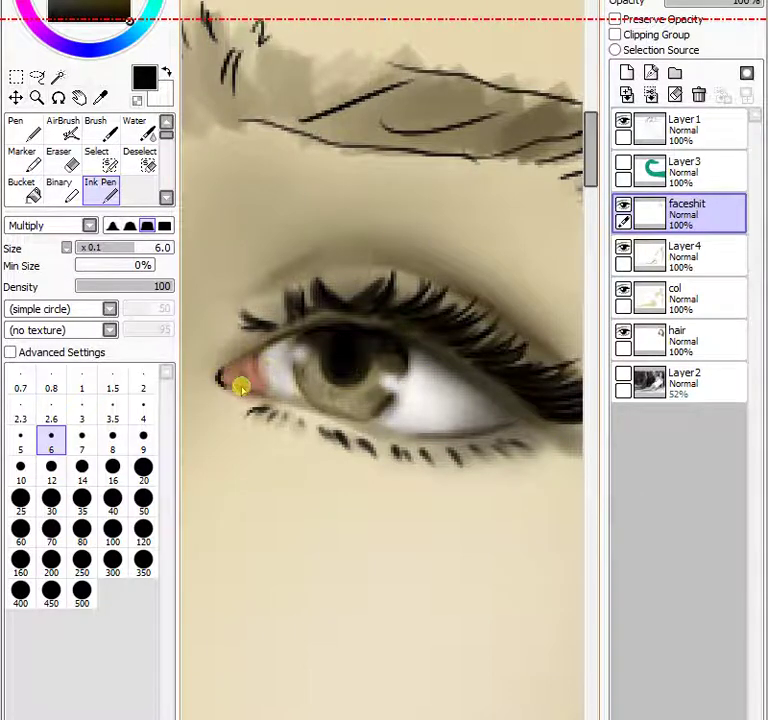
pyautogui.click(623, 121)
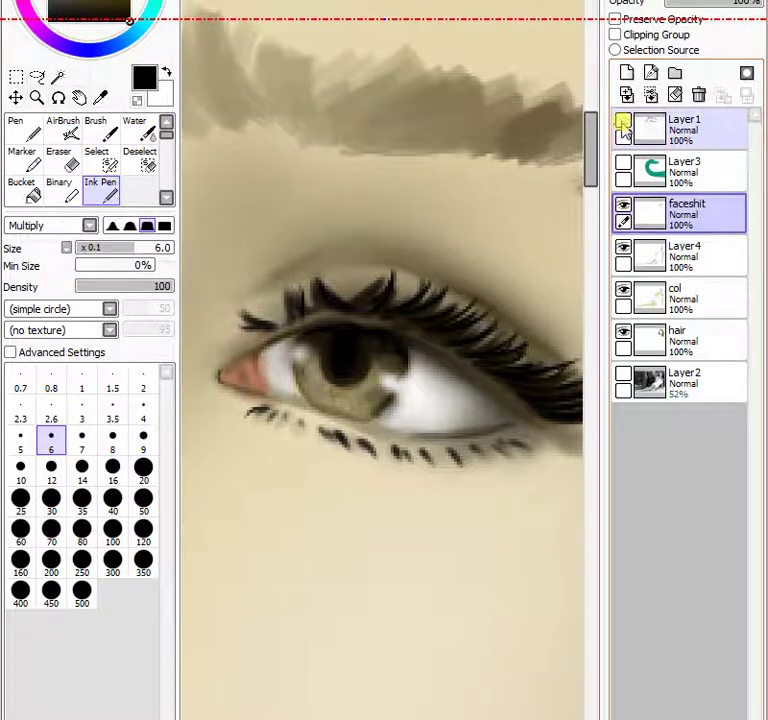
# Show Layer1 and erase its line art at the eye's inner corner with the Eraser at size 80, then reselect the faceshit layer.
pyautogui.click(623, 121)
pyautogui.click(623, 121)
pyautogui.click(623, 122)
pyautogui.click(655, 130)
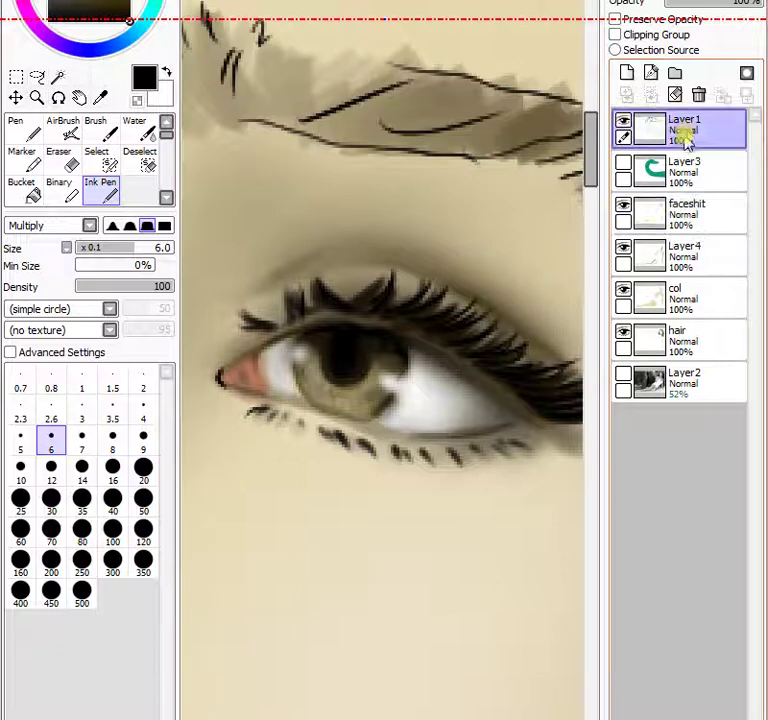
pyautogui.click(72, 163)
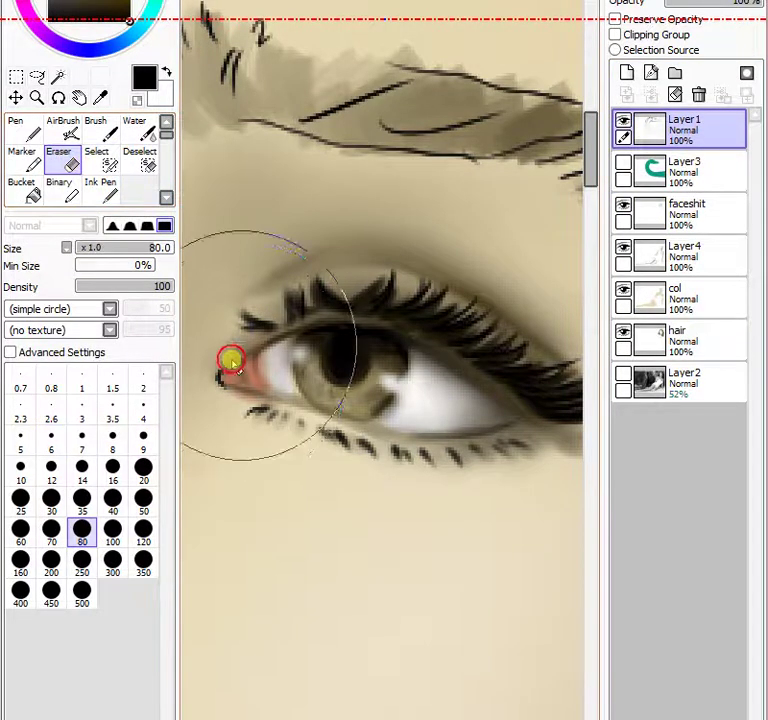
pyautogui.click(683, 207)
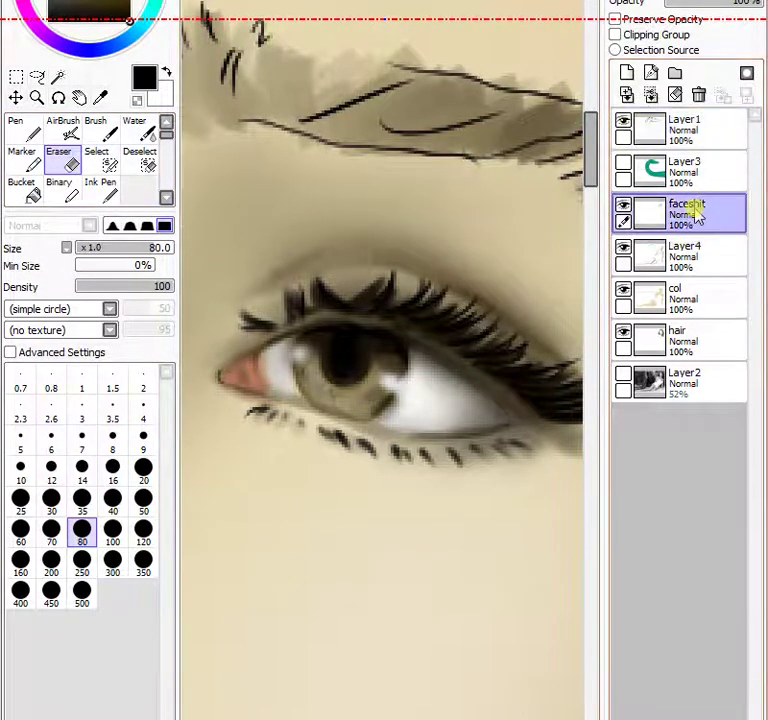
# Review the finished eyes and whole figure, and examine the mouth with the col layer hidden and shown.
pyautogui.moveTo(360, 343)
pyautogui.mouseDown()
pyautogui.moveTo(305, 397)
pyautogui.moveTo(355, 407)
pyautogui.moveTo(422, 373)
pyautogui.moveTo(438, 428)
pyautogui.moveTo(361, 283)
pyautogui.moveTo(465, 338)
pyautogui.moveTo(326, 171)
pyautogui.mouseUp()
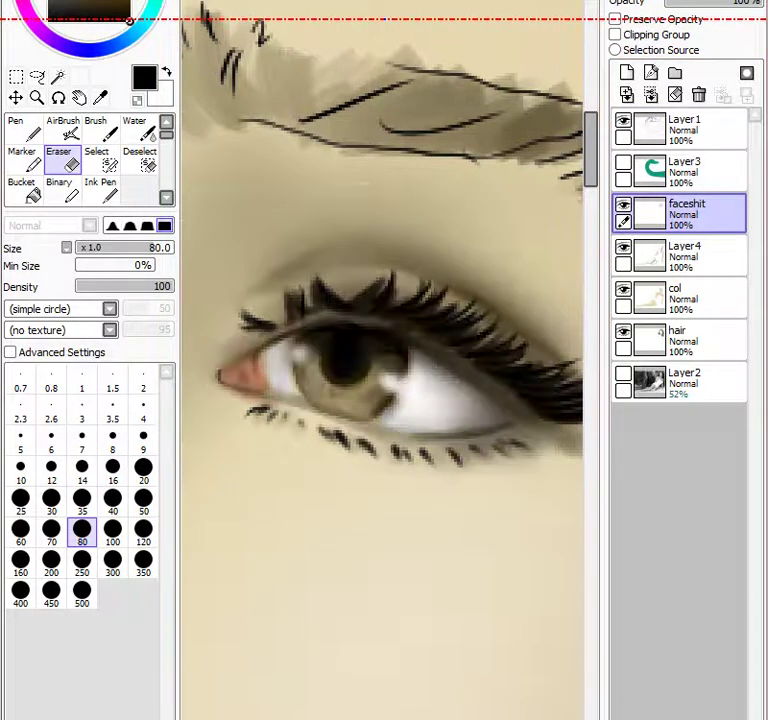
pyautogui.scroll(-6, 382, 457)
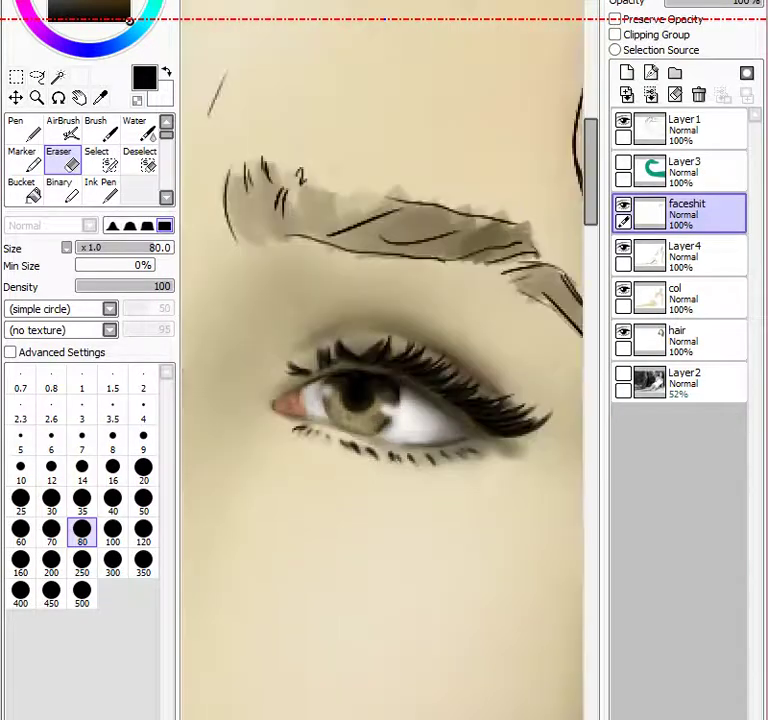
pyautogui.scroll(-4, 380, 490)
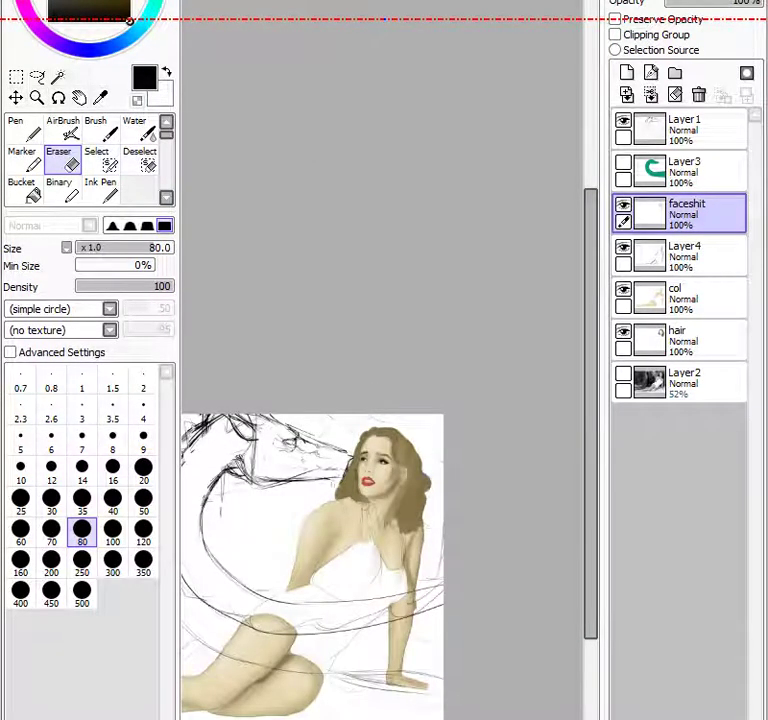
pyautogui.scroll(5, 380, 460)
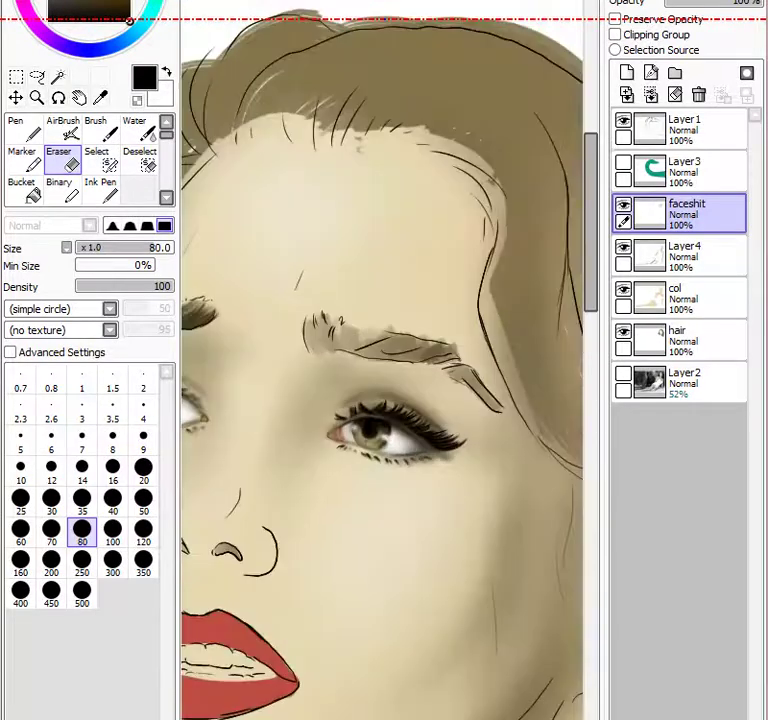
pyautogui.press('Left')
pyautogui.press('Left')
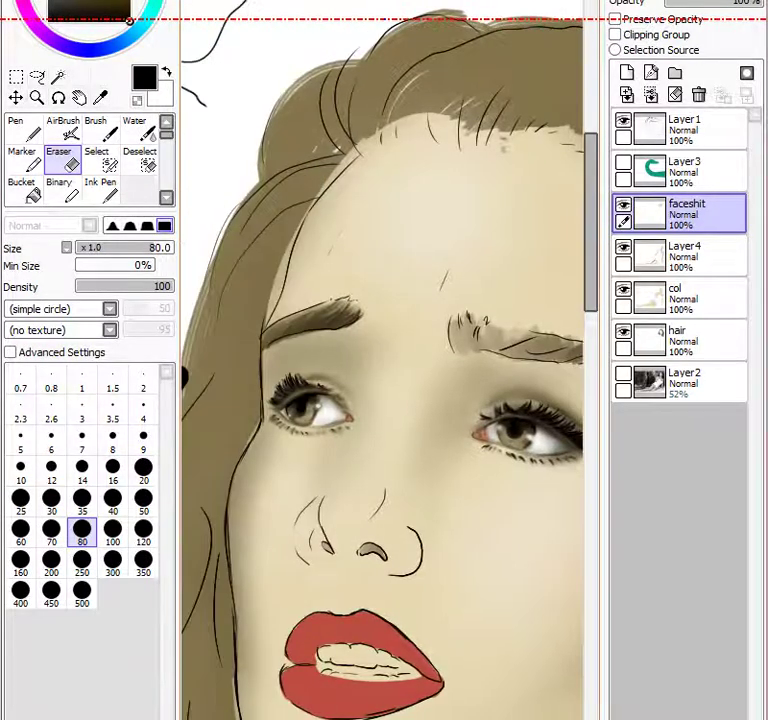
pyautogui.moveTo(593, 274); pyautogui.dragTo(590, 322)
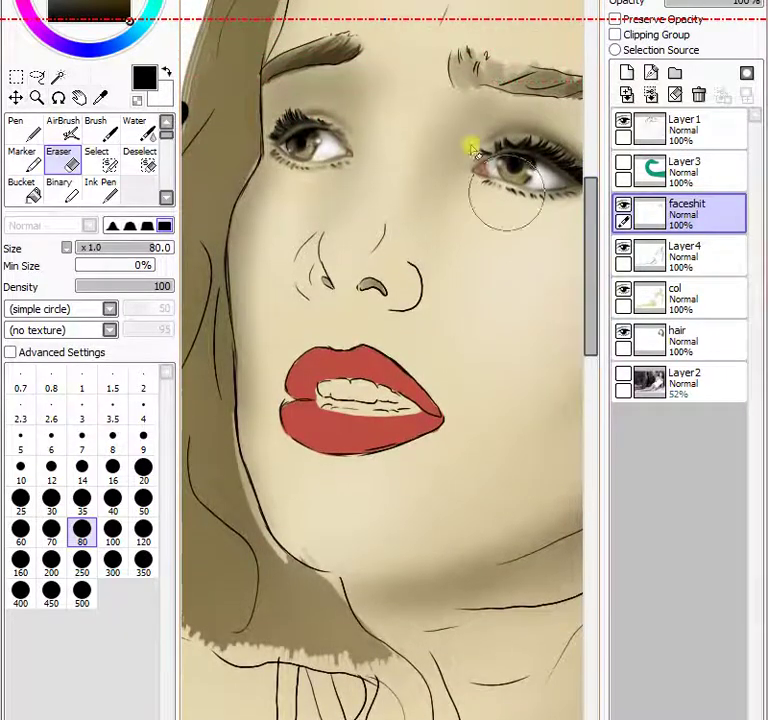
pyautogui.press('pageup')
pyautogui.press('pageup')
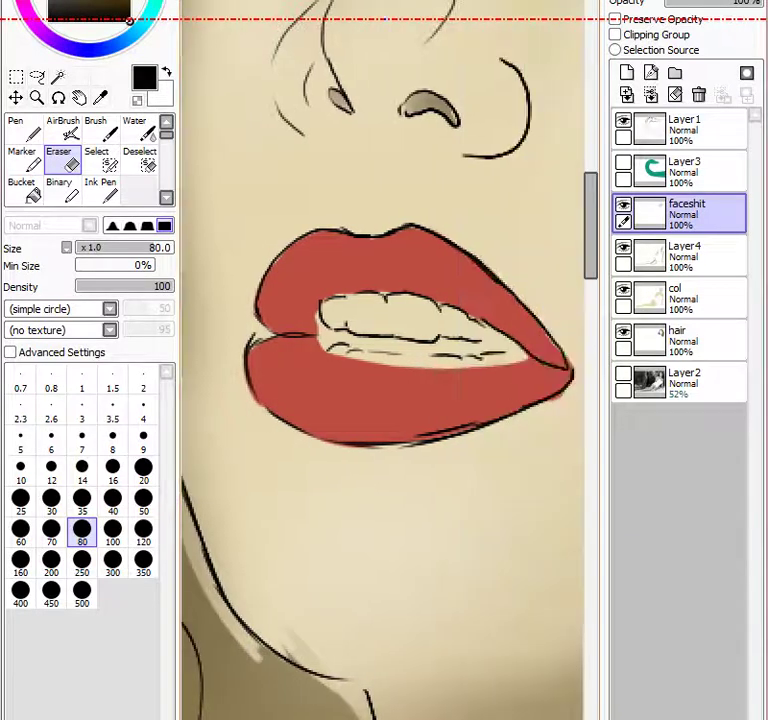
pyautogui.click(622, 291)
pyautogui.click(622, 291)
pyautogui.click(622, 291)
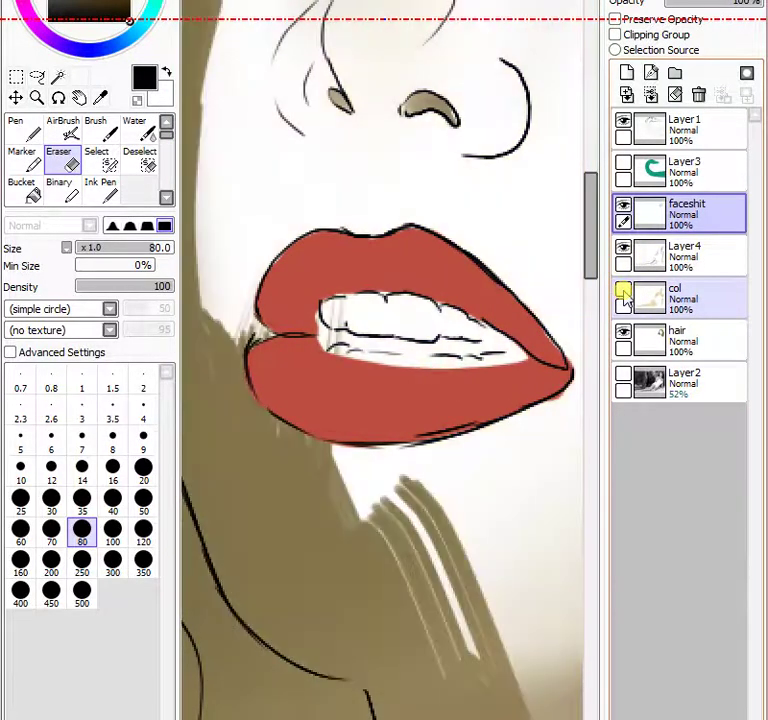
pyautogui.click(622, 291)
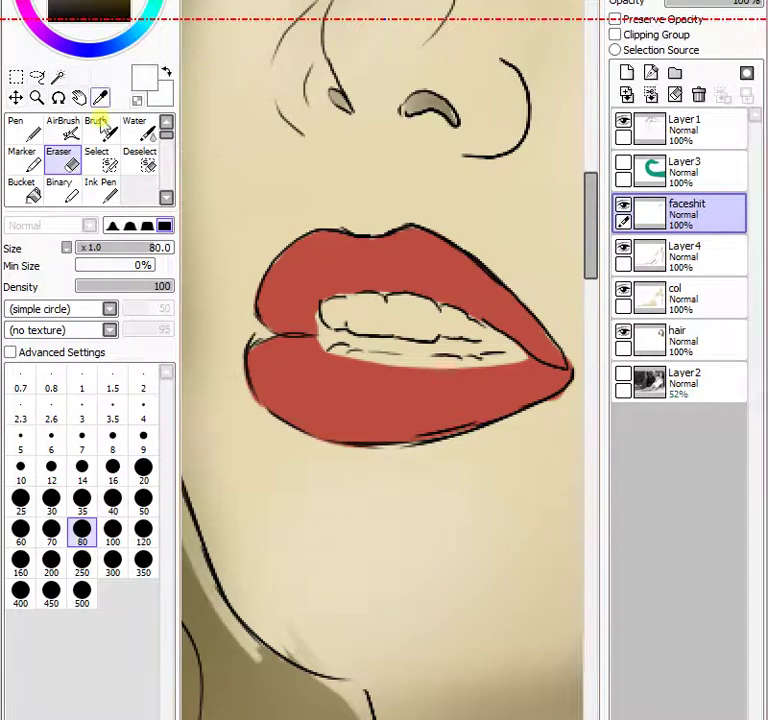
# Paint the upper teeth off-white with the AirBrush at size 14 on the faceshit layer.
pyautogui.click(63, 128)
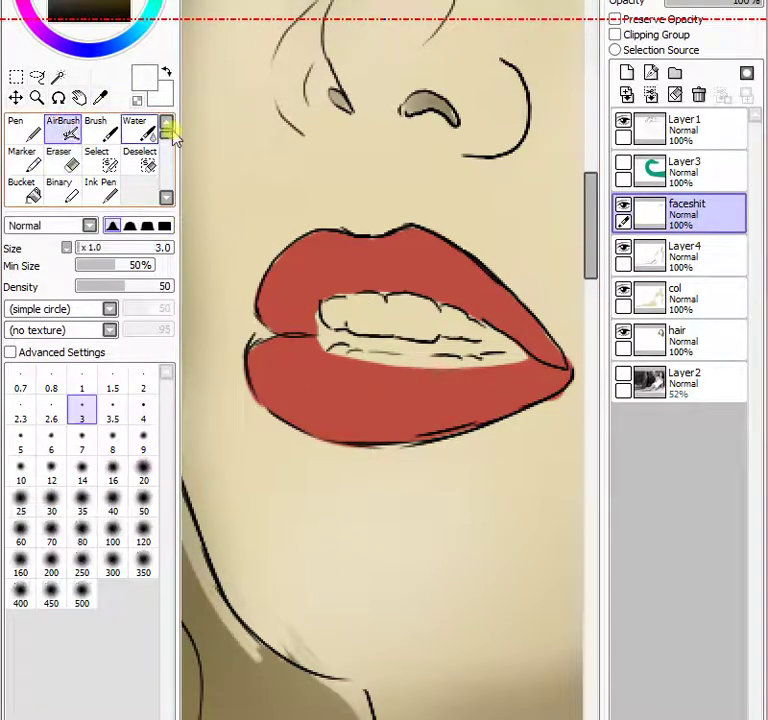
pyautogui.click(113, 470)
pyautogui.click(82, 470)
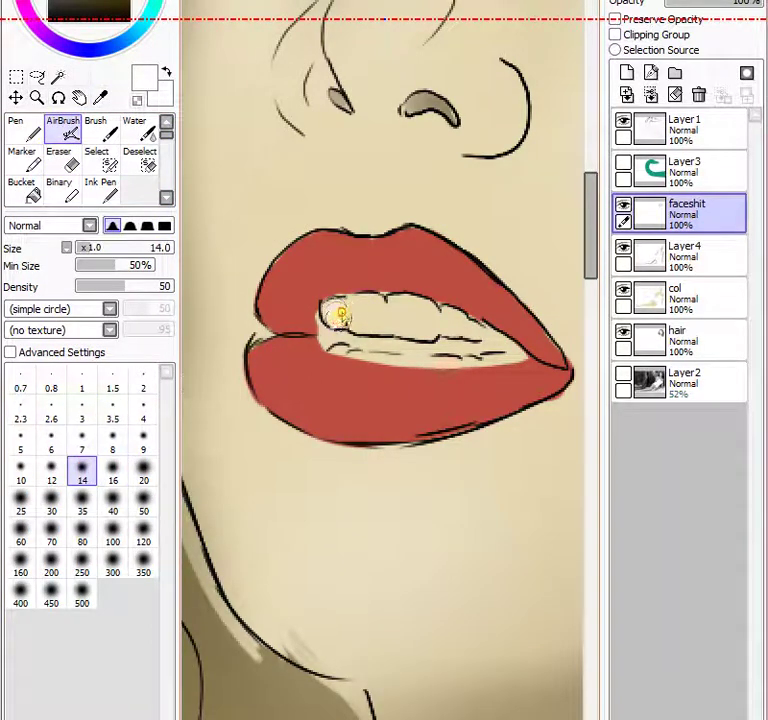
pyautogui.moveTo(340, 316)
pyautogui.mouseDown()
pyautogui.moveTo(331, 310)
pyautogui.moveTo(378, 324)
pyautogui.moveTo(386, 317)
pyautogui.moveTo(405, 326)
pyautogui.moveTo(422, 315)
pyautogui.moveTo(419, 327)
pyautogui.moveTo(446, 319)
pyautogui.moveTo(473, 329)
pyautogui.moveTo(536, 316)
pyautogui.mouseUp()
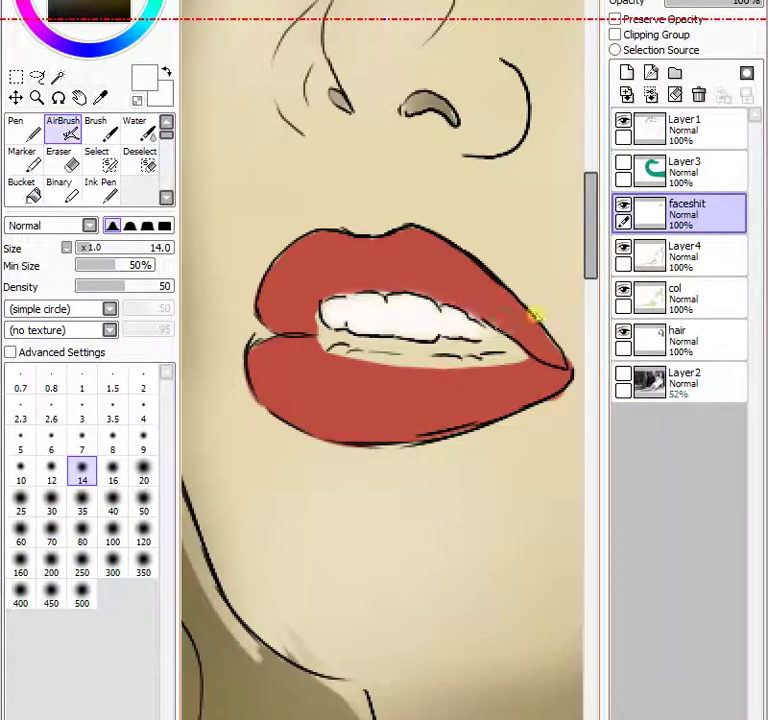
# Paint the lower teeth off-white along the lower lip's inner edge with the AirBrush at size 7.
pyautogui.click(82, 411)
pyautogui.click(92, 452)
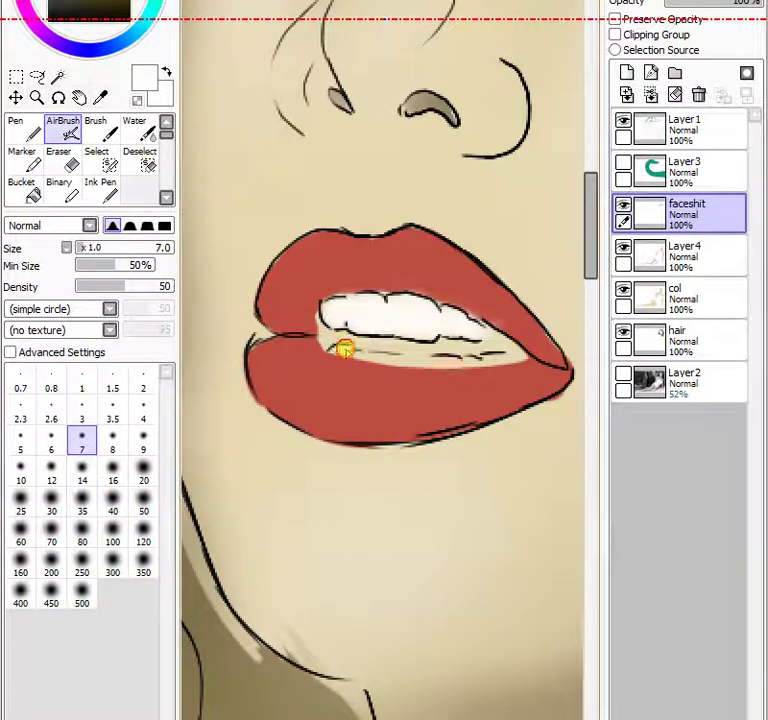
pyautogui.moveTo(344, 348)
pyautogui.mouseDown()
pyautogui.moveTo(421, 365)
pyautogui.moveTo(375, 355)
pyautogui.moveTo(434, 359)
pyautogui.mouseUp()
pyautogui.moveTo(372, 356); pyautogui.dragTo(413, 360)
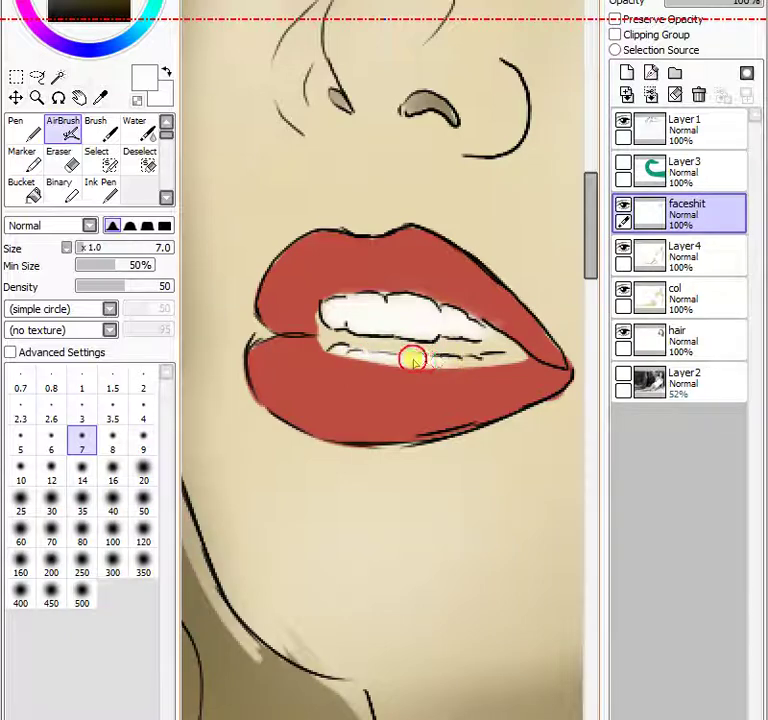
pyautogui.moveTo(465, 361); pyautogui.dragTo(440, 365)
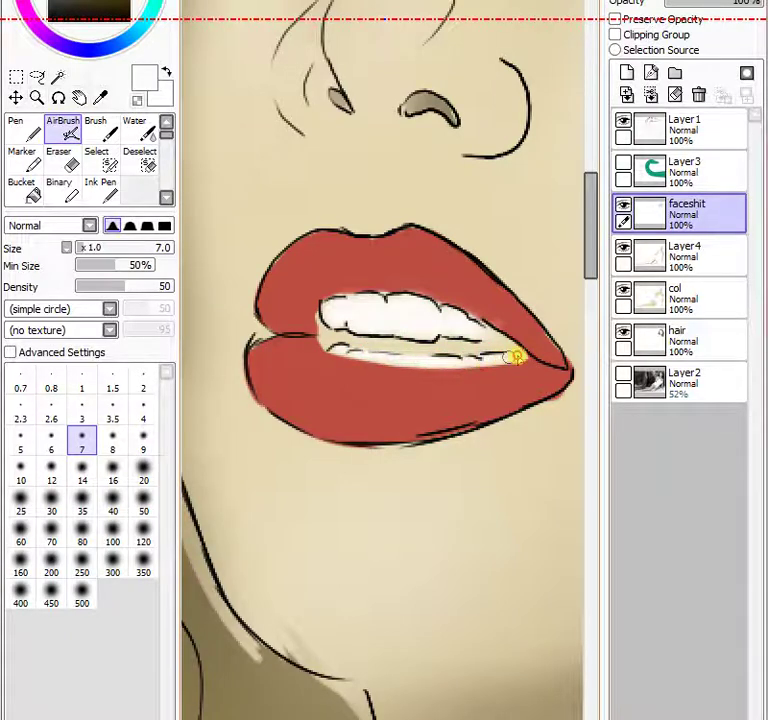
pyautogui.moveTo(465, 362); pyautogui.dragTo(466, 366)
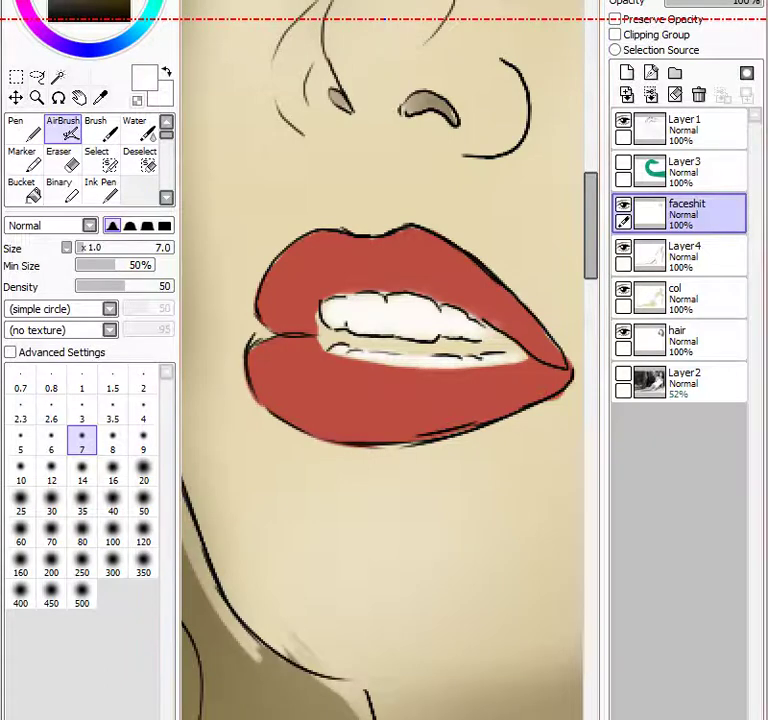
# Shade the inner mouth corner beside the upper teeth in black with the AirBrush at size 7.
pyautogui.click(343, 335)
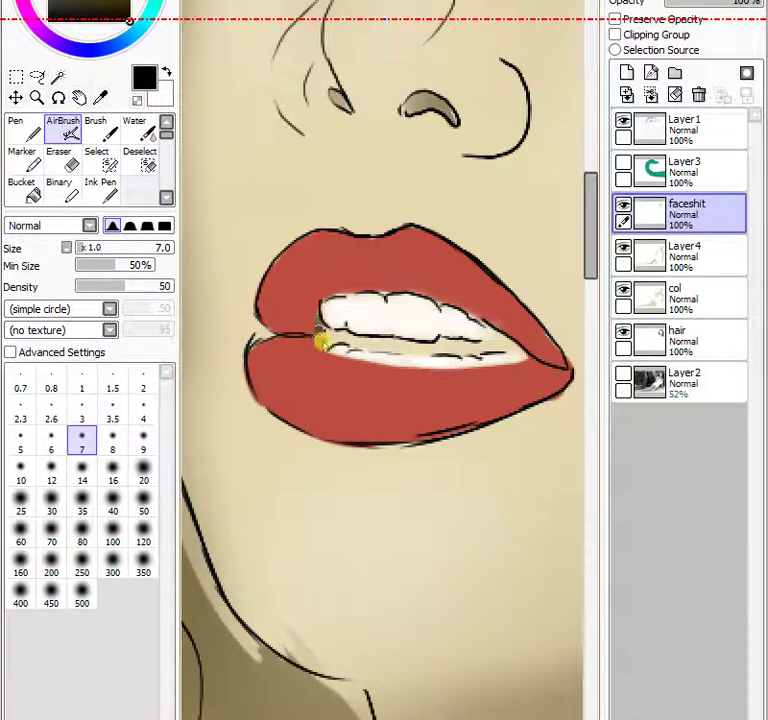
pyautogui.moveTo(320, 342)
pyautogui.mouseDown()
pyautogui.moveTo(285, 337)
pyautogui.moveTo(315, 320)
pyautogui.moveTo(277, 331)
pyautogui.moveTo(318, 327)
pyautogui.moveTo(286, 333)
pyautogui.moveTo(315, 305)
pyautogui.moveTo(285, 332)
pyautogui.moveTo(351, 292)
pyautogui.mouseUp()
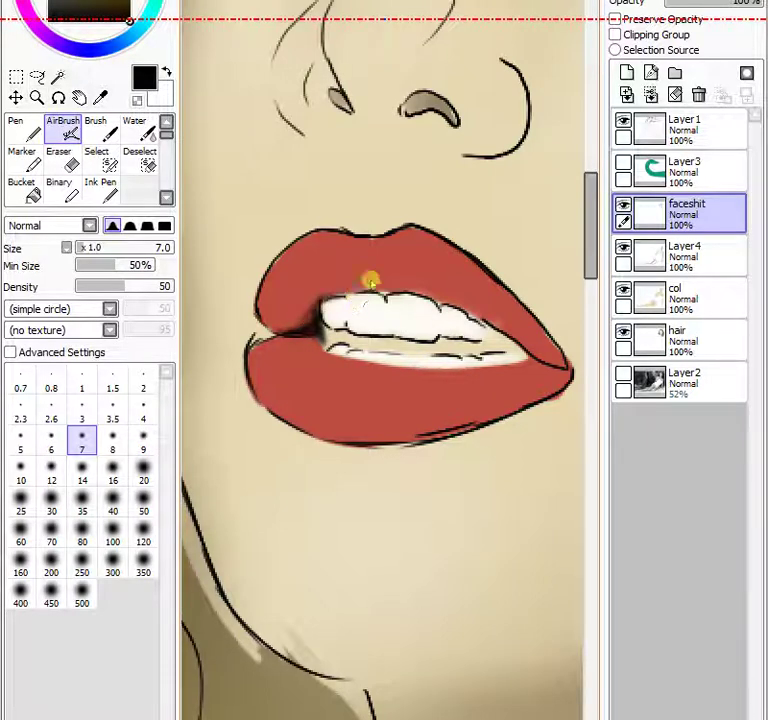
pyautogui.click(326, 331)
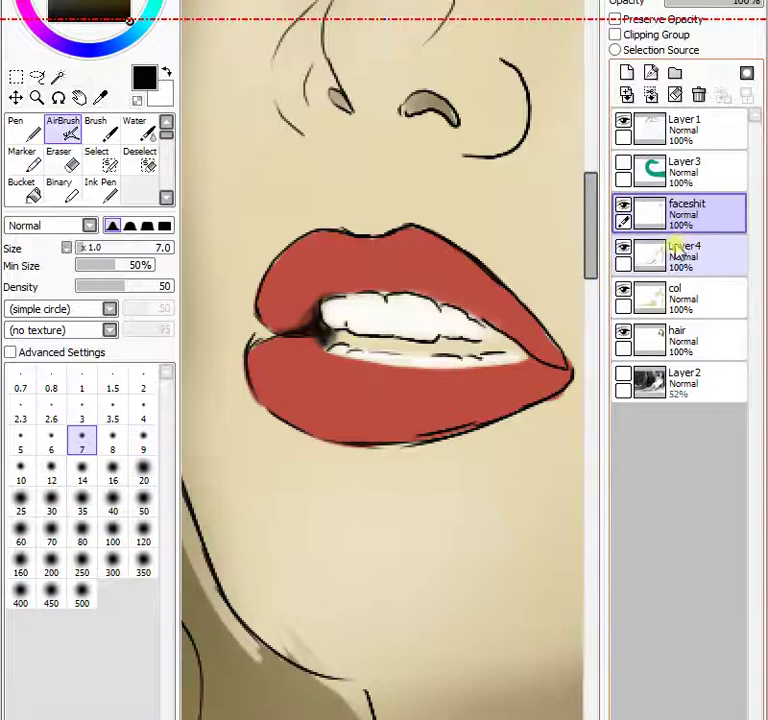
# Fill the gap between the upper and lower teeth in black up to both mouth corners with the Ink Pen at size 7.
pyautogui.click(104, 188)
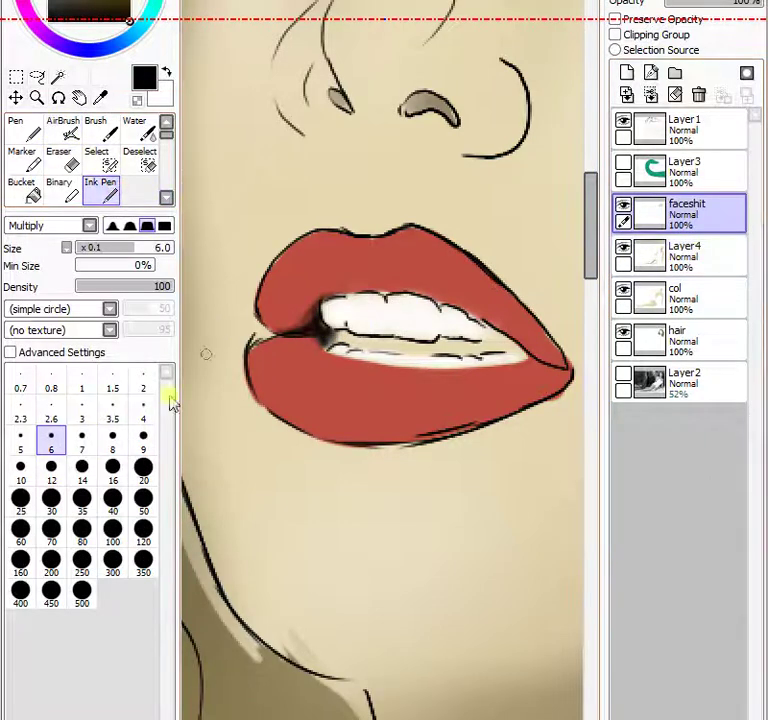
pyautogui.click(82, 438)
pyautogui.click(327, 342)
pyautogui.moveTo(327, 343)
pyautogui.mouseDown()
pyautogui.moveTo(342, 331)
pyautogui.moveTo(320, 346)
pyautogui.mouseUp()
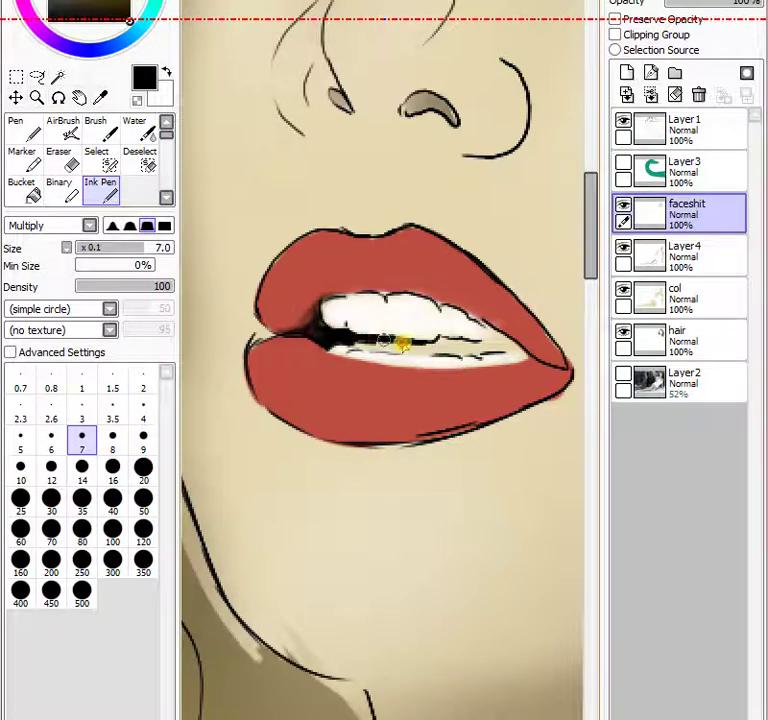
pyautogui.moveTo(380, 347)
pyautogui.mouseDown()
pyautogui.moveTo(440, 348)
pyautogui.moveTo(423, 347)
pyautogui.moveTo(442, 340)
pyautogui.moveTo(477, 353)
pyautogui.moveTo(455, 343)
pyautogui.moveTo(494, 343)
pyautogui.moveTo(489, 347)
pyautogui.moveTo(487, 333)
pyautogui.moveTo(497, 337)
pyautogui.moveTo(478, 338)
pyautogui.moveTo(518, 351)
pyautogui.moveTo(498, 337)
pyautogui.moveTo(510, 346)
pyautogui.moveTo(483, 346)
pyautogui.moveTo(514, 352)
pyautogui.mouseUp()
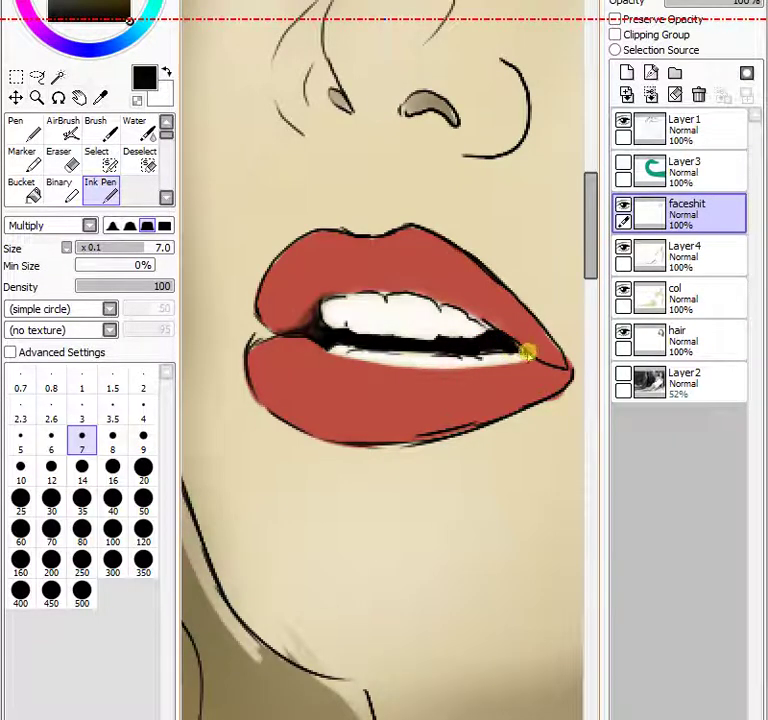
pyautogui.moveTo(514, 357); pyautogui.dragTo(523, 355)
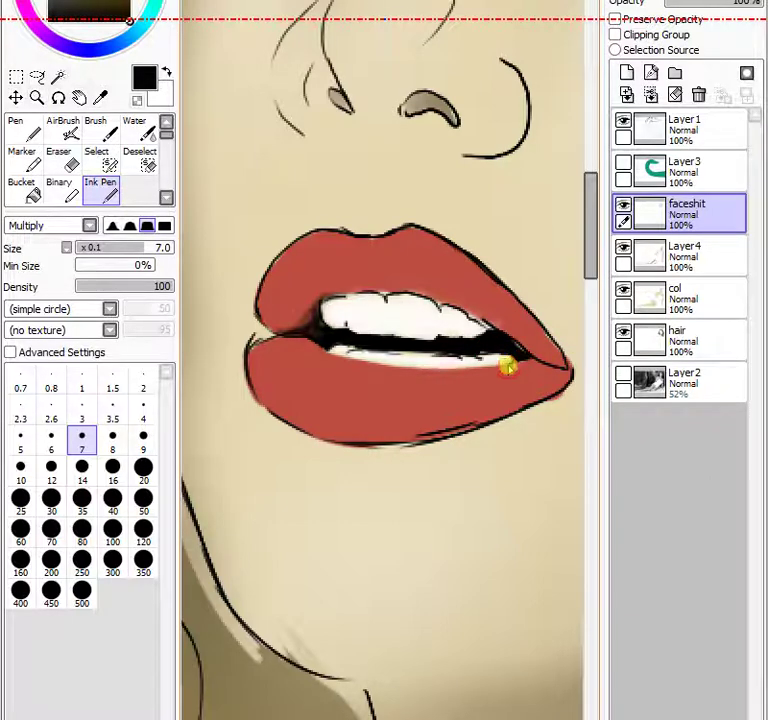
pyautogui.moveTo(485, 367); pyautogui.dragTo(533, 358)
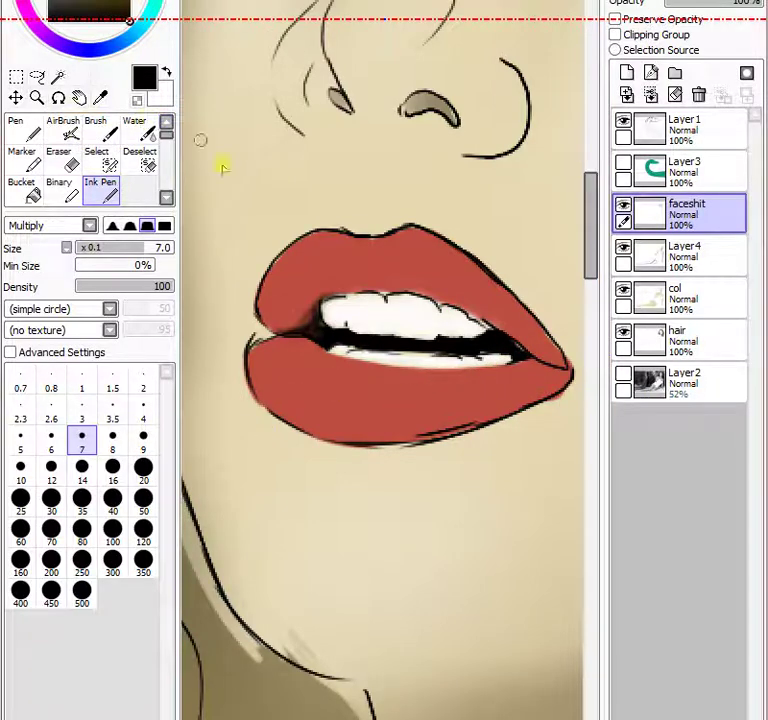
# Shade the upper lip in a darker red based on the sampled lip colour with the AirBrush at size 14.
pyautogui.click(100, 96)
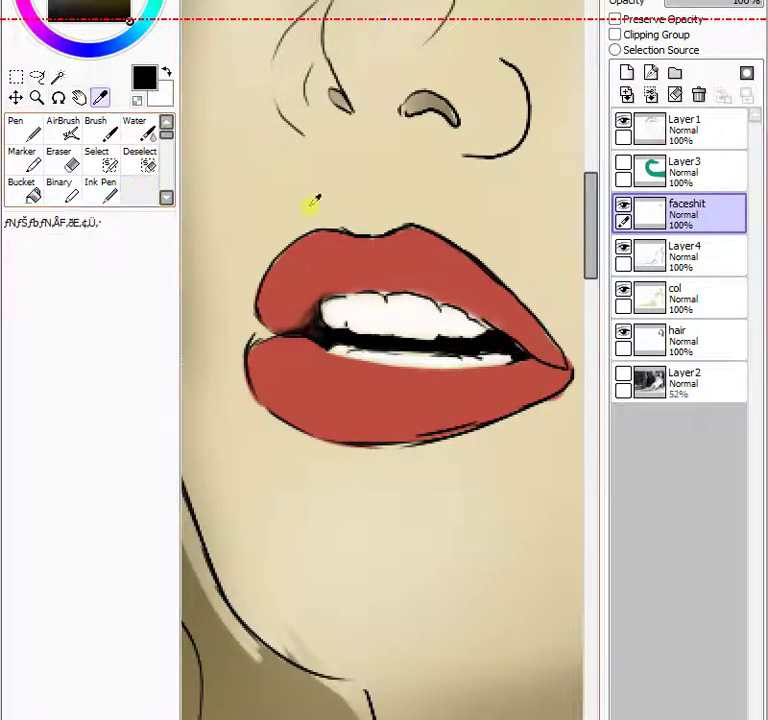
pyautogui.click(347, 260)
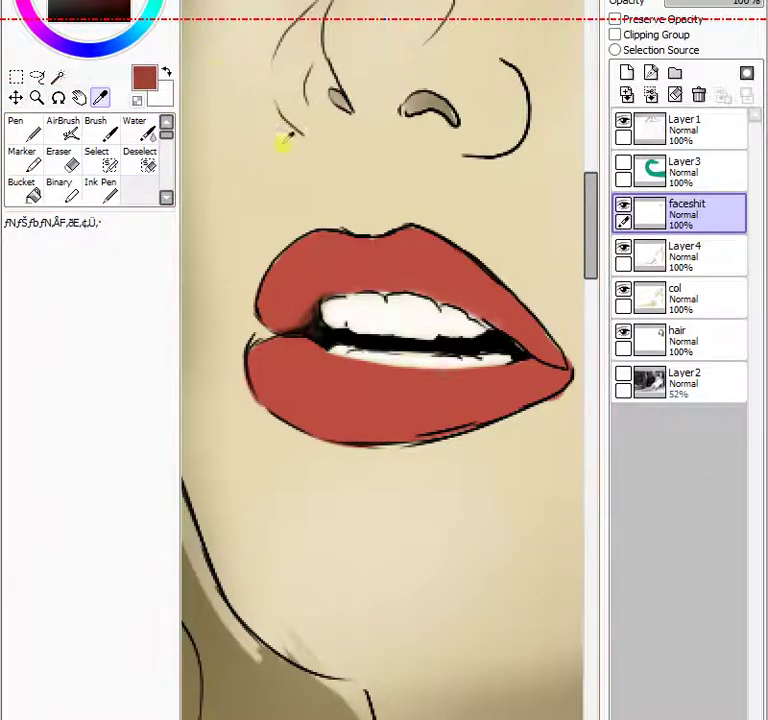
pyautogui.click(63, 127)
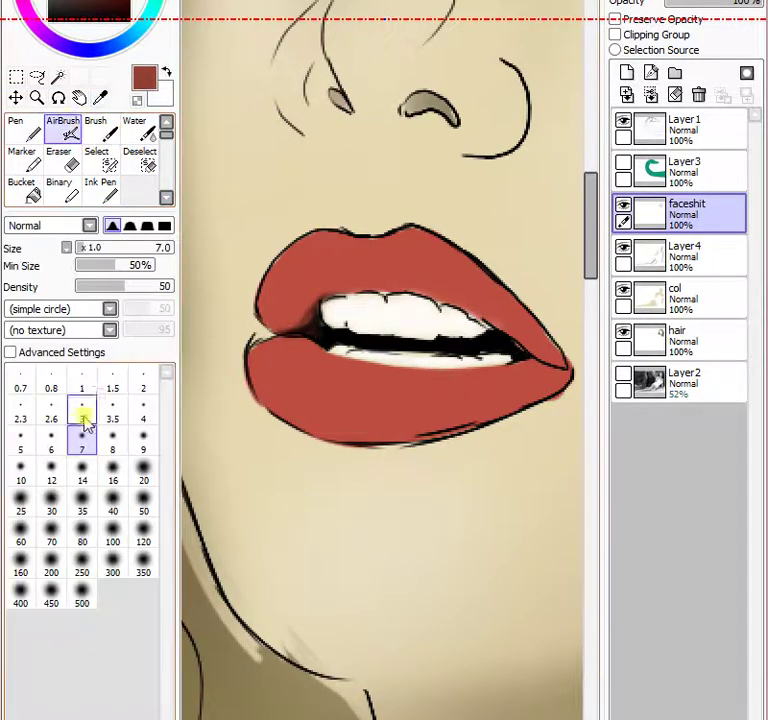
pyautogui.click(82, 472)
pyautogui.click(285, 297)
pyautogui.moveTo(273, 313)
pyautogui.mouseDown()
pyautogui.moveTo(312, 302)
pyautogui.moveTo(282, 320)
pyautogui.moveTo(296, 315)
pyautogui.moveTo(270, 316)
pyautogui.moveTo(286, 320)
pyautogui.moveTo(303, 307)
pyautogui.moveTo(266, 309)
pyautogui.moveTo(322, 285)
pyautogui.moveTo(360, 286)
pyautogui.moveTo(312, 284)
pyautogui.moveTo(342, 287)
pyautogui.moveTo(320, 280)
pyautogui.moveTo(374, 286)
pyautogui.moveTo(306, 272)
pyautogui.moveTo(402, 277)
pyautogui.moveTo(329, 283)
pyautogui.moveTo(420, 282)
pyautogui.moveTo(338, 286)
pyautogui.moveTo(432, 283)
pyautogui.moveTo(362, 288)
pyautogui.moveTo(418, 284)
pyautogui.moveTo(418, 274)
pyautogui.moveTo(441, 295)
pyautogui.moveTo(427, 286)
pyautogui.moveTo(480, 310)
pyautogui.moveTo(429, 289)
pyautogui.moveTo(574, 359)
pyautogui.moveTo(509, 328)
pyautogui.moveTo(530, 346)
pyautogui.moveTo(502, 326)
pyautogui.moveTo(545, 356)
pyautogui.moveTo(538, 363)
pyautogui.moveTo(504, 322)
pyautogui.moveTo(540, 341)
pyautogui.moveTo(511, 329)
pyautogui.moveTo(488, 302)
pyautogui.moveTo(508, 312)
pyautogui.moveTo(481, 305)
pyautogui.moveTo(548, 313)
pyautogui.mouseUp()
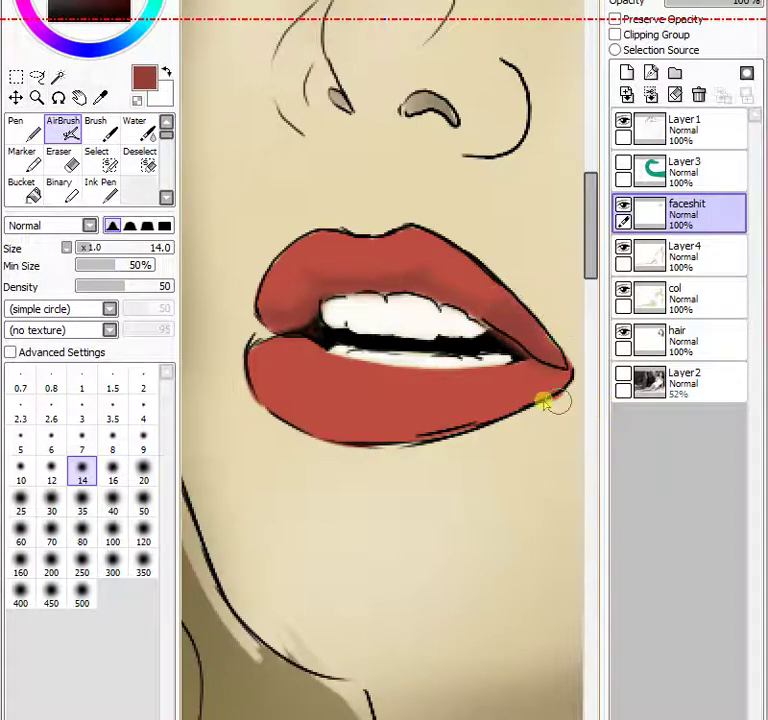
# Blend darker red shading across the lower and upper lips with the Water tool at size 14.
pyautogui.click(138, 129)
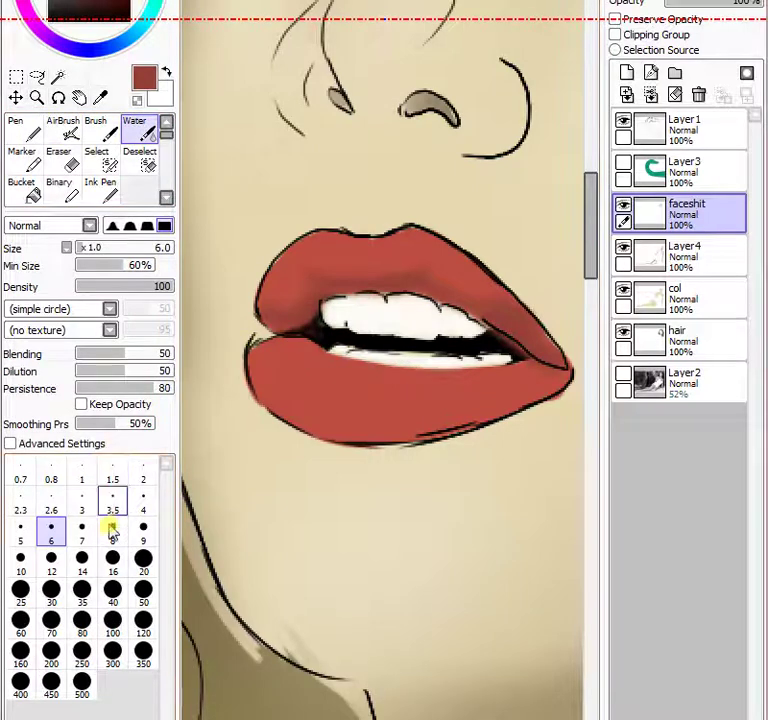
pyautogui.click(82, 558)
pyautogui.moveTo(266, 371)
pyautogui.mouseDown()
pyautogui.moveTo(305, 346)
pyautogui.moveTo(263, 367)
pyautogui.moveTo(315, 352)
pyautogui.moveTo(313, 361)
pyautogui.moveTo(293, 356)
pyautogui.moveTo(340, 374)
pyautogui.moveTo(322, 361)
pyautogui.moveTo(432, 382)
pyautogui.moveTo(520, 375)
pyautogui.moveTo(342, 366)
pyautogui.moveTo(437, 384)
pyautogui.moveTo(415, 381)
pyautogui.moveTo(547, 373)
pyautogui.mouseUp()
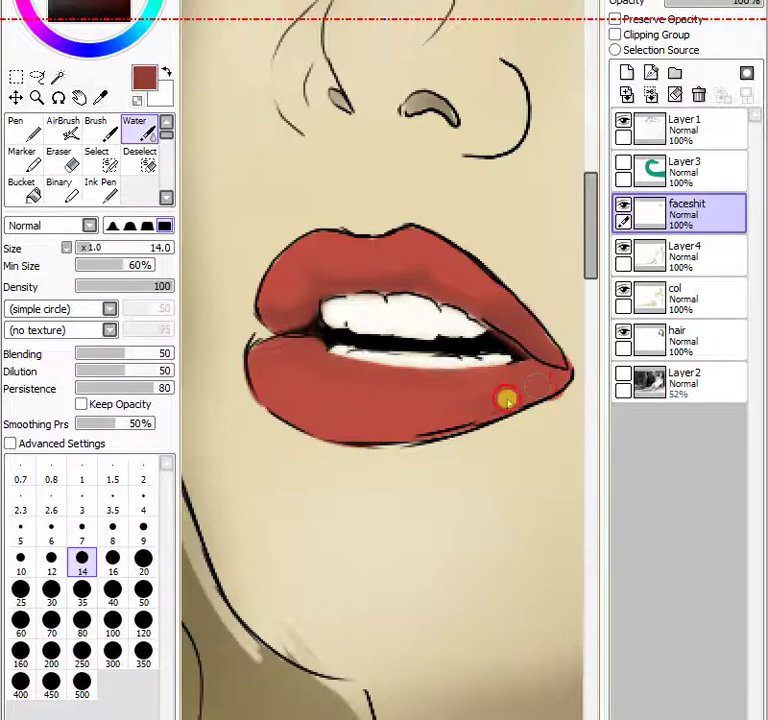
pyautogui.moveTo(507, 399)
pyautogui.mouseDown()
pyautogui.moveTo(409, 428)
pyautogui.moveTo(472, 405)
pyautogui.moveTo(485, 391)
pyautogui.moveTo(391, 418)
pyautogui.moveTo(499, 398)
pyautogui.moveTo(525, 385)
pyautogui.moveTo(513, 386)
pyautogui.moveTo(517, 396)
pyautogui.moveTo(463, 415)
pyautogui.moveTo(419, 422)
pyautogui.moveTo(408, 412)
pyautogui.moveTo(365, 430)
pyautogui.moveTo(326, 429)
pyautogui.moveTo(263, 399)
pyautogui.mouseUp()
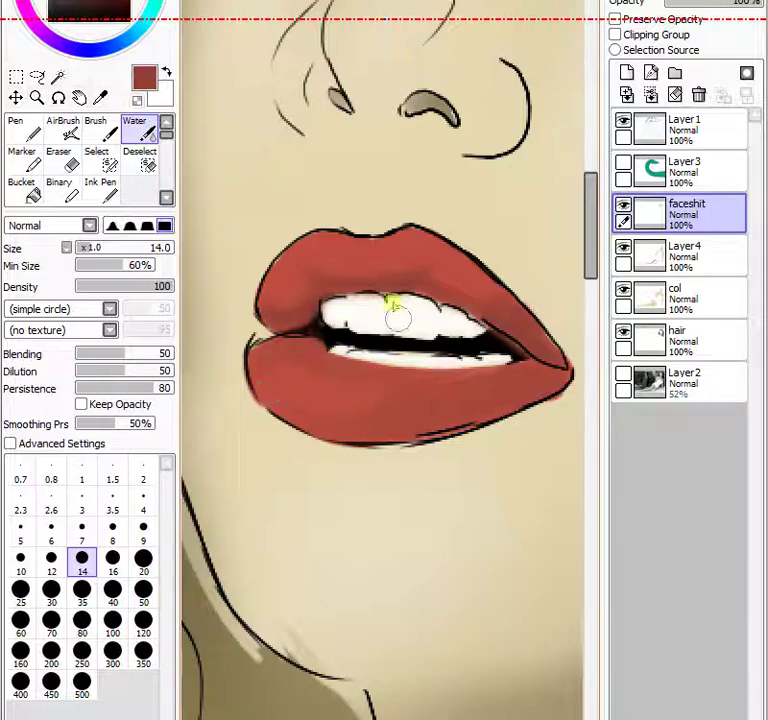
pyautogui.moveTo(285, 293)
pyautogui.mouseDown()
pyautogui.moveTo(350, 266)
pyautogui.moveTo(327, 272)
pyautogui.moveTo(315, 262)
pyautogui.moveTo(339, 275)
pyautogui.moveTo(392, 281)
pyautogui.moveTo(324, 271)
pyautogui.moveTo(404, 266)
pyautogui.mouseUp()
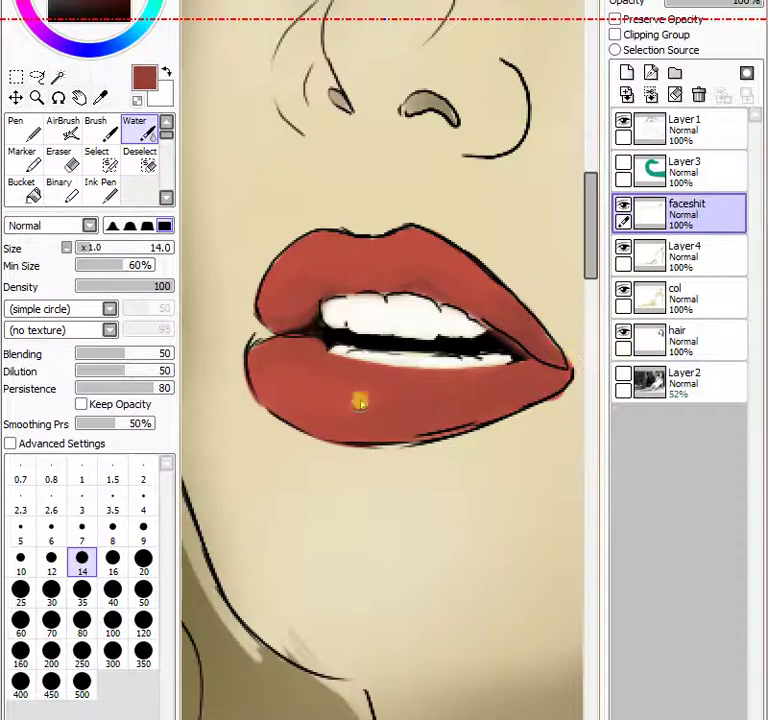
# Paint light pink highlights across the middle of the upper and lower lips with the AirBrush at size 14.
pyautogui.scroll(-5, 382, 400)
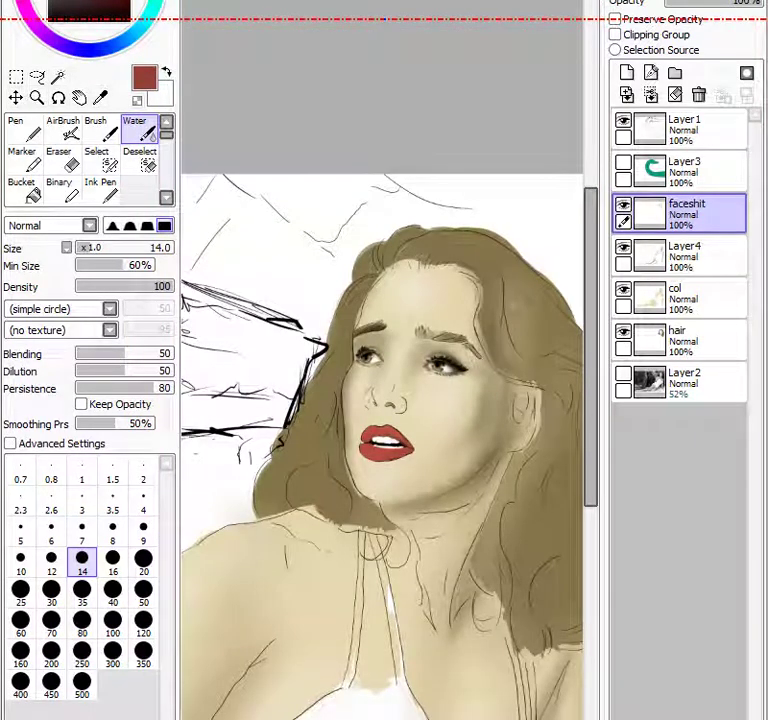
pyautogui.scroll(5, 390, 440)
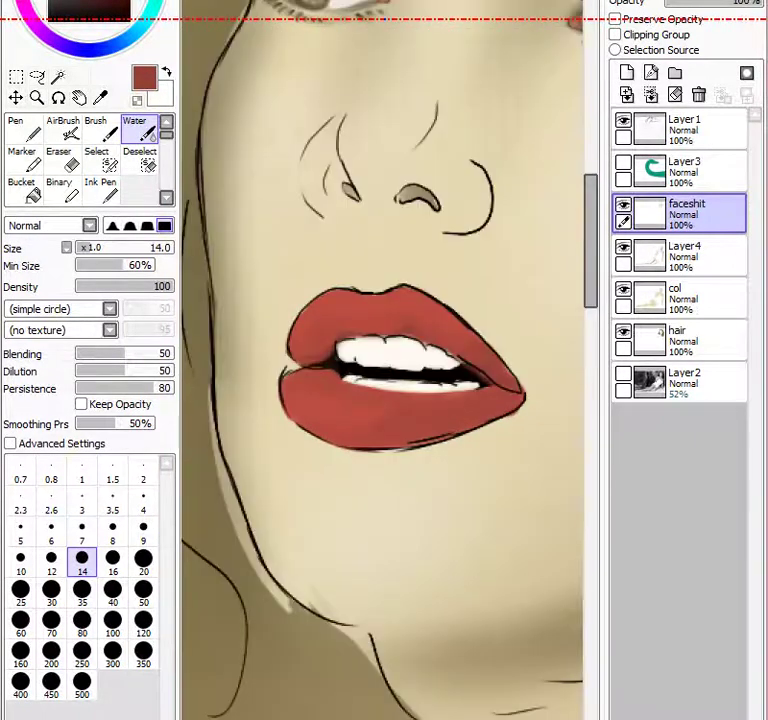
pyautogui.scroll(2, 382, 360)
pyautogui.scroll(2, 358, 449)
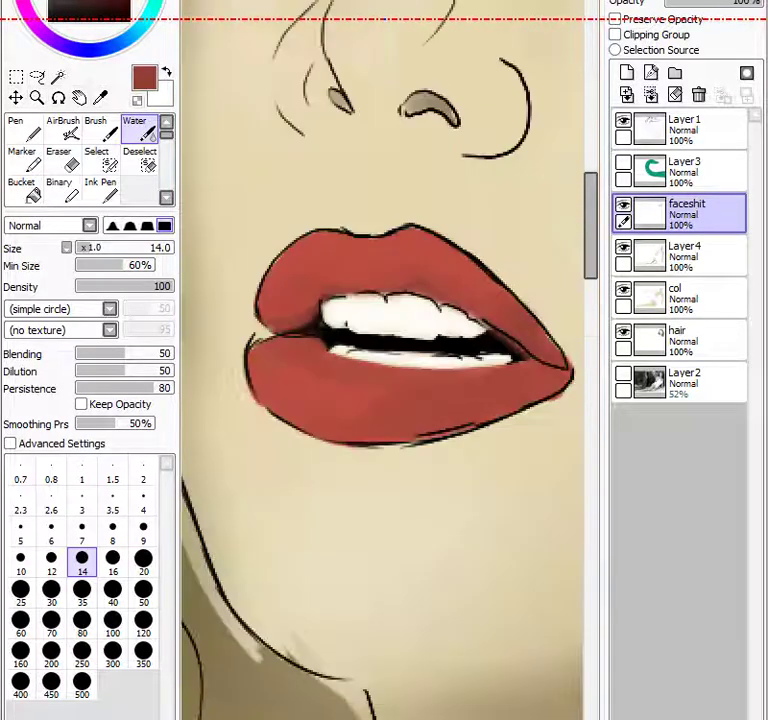
pyautogui.scroll(-2, 427, 67)
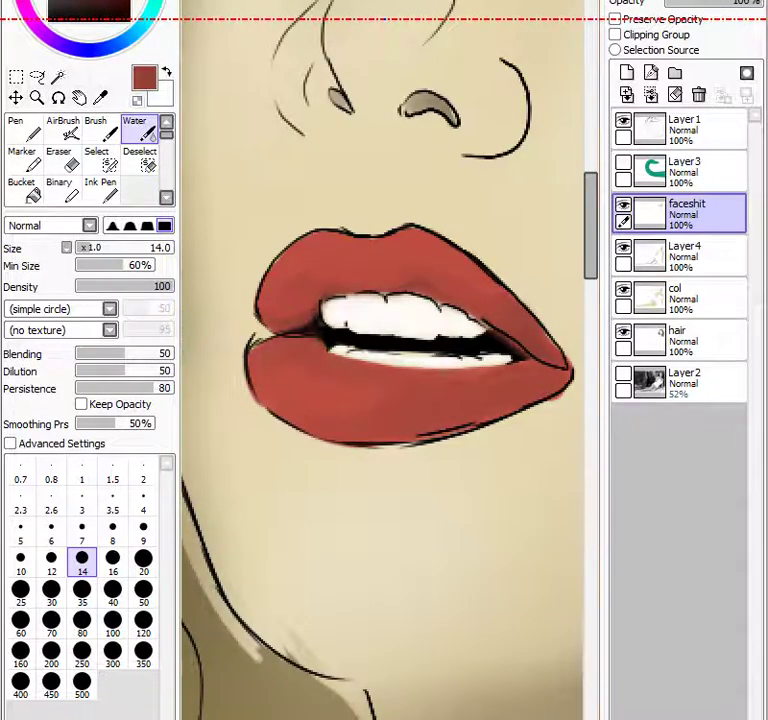
pyautogui.click(62, 127)
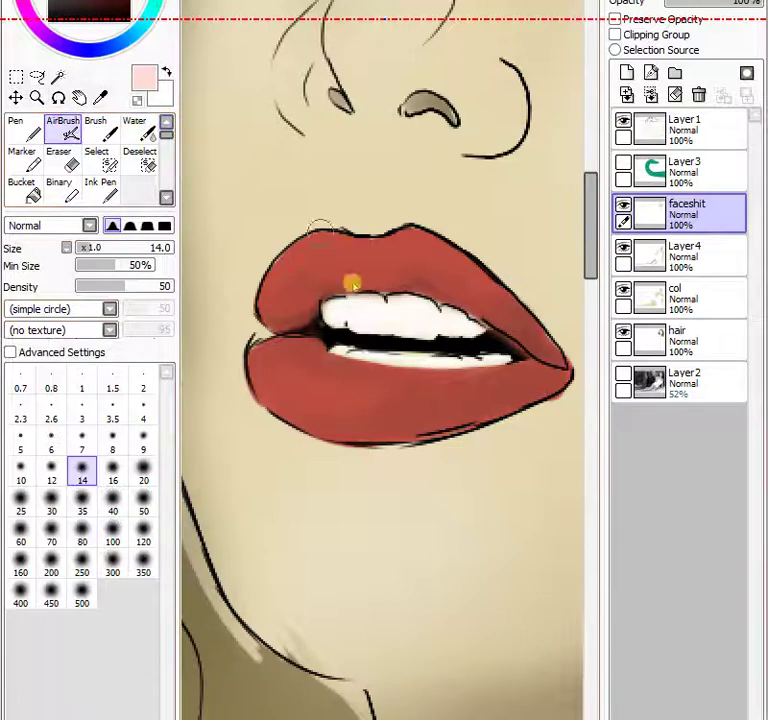
pyautogui.moveTo(318, 264)
pyautogui.mouseDown()
pyautogui.moveTo(278, 294)
pyautogui.moveTo(284, 303)
pyautogui.moveTo(318, 267)
pyautogui.moveTo(347, 260)
pyautogui.moveTo(372, 271)
pyautogui.moveTo(358, 268)
pyautogui.moveTo(391, 258)
pyautogui.moveTo(474, 293)
pyautogui.mouseUp()
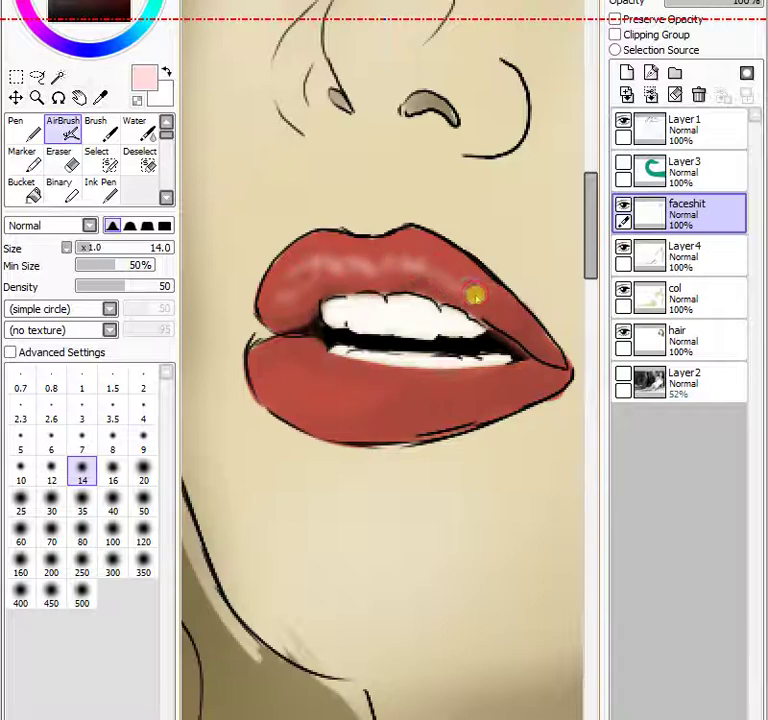
pyautogui.moveTo(299, 375)
pyautogui.mouseDown()
pyautogui.moveTo(338, 385)
pyautogui.moveTo(347, 403)
pyautogui.moveTo(370, 385)
pyautogui.moveTo(385, 406)
pyautogui.moveTo(414, 396)
pyautogui.mouseUp()
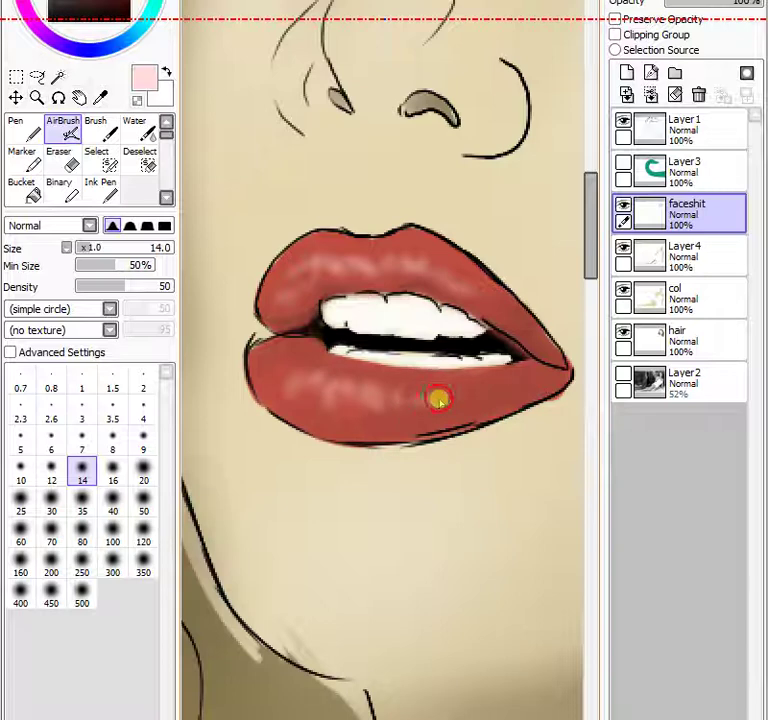
pyautogui.moveTo(461, 401); pyautogui.dragTo(504, 396)
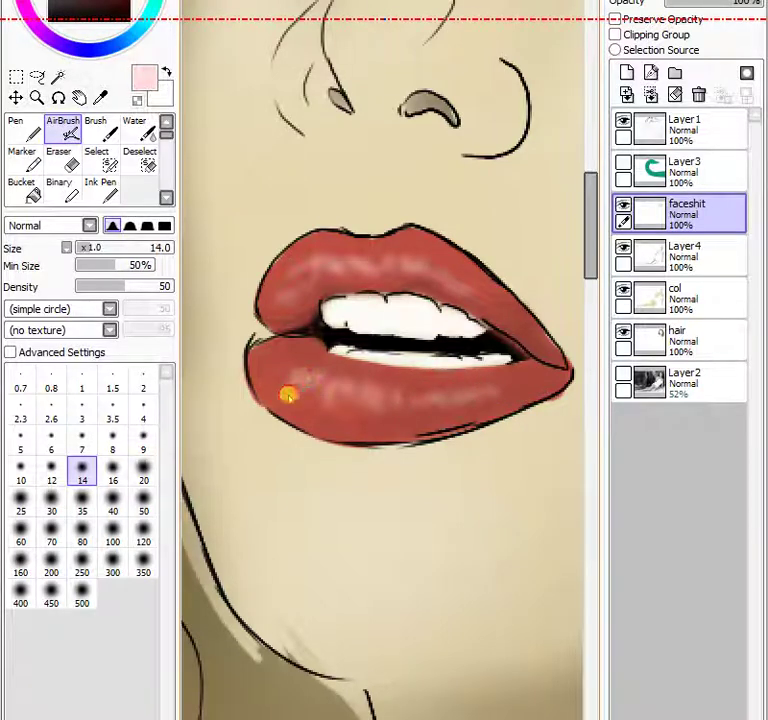
pyautogui.moveTo(288, 394)
pyautogui.mouseDown()
pyautogui.moveTo(291, 364)
pyautogui.moveTo(276, 376)
pyautogui.moveTo(294, 362)
pyautogui.moveTo(292, 393)
pyautogui.moveTo(327, 376)
pyautogui.moveTo(322, 398)
pyautogui.moveTo(333, 404)
pyautogui.moveTo(346, 396)
pyautogui.moveTo(463, 396)
pyautogui.mouseUp()
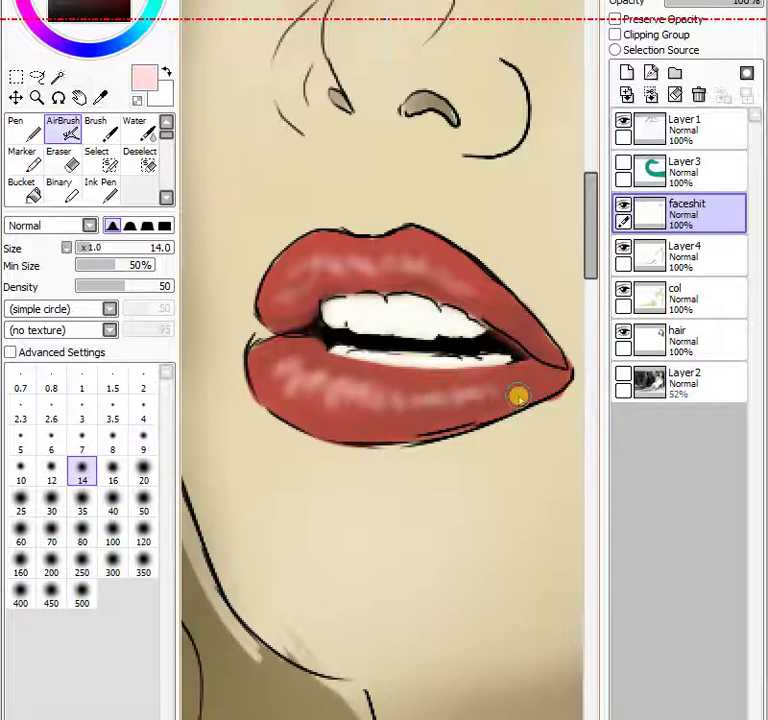
# Shade both lips around the highlights in dark red and darken the upper lip's inner corner in black with the AirBrush at size 14.
pyautogui.click(117, 5)
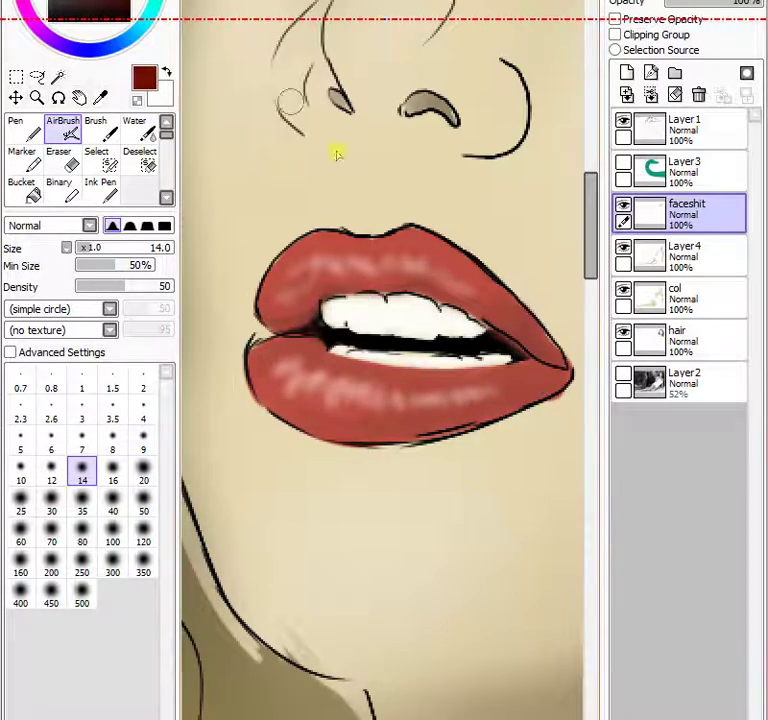
pyautogui.moveTo(278, 293)
pyautogui.mouseDown()
pyautogui.moveTo(285, 318)
pyautogui.moveTo(321, 301)
pyautogui.moveTo(286, 326)
pyautogui.moveTo(308, 324)
pyautogui.moveTo(346, 286)
pyautogui.moveTo(327, 276)
pyautogui.moveTo(401, 279)
pyautogui.moveTo(347, 291)
pyautogui.moveTo(406, 295)
pyautogui.moveTo(554, 353)
pyautogui.moveTo(523, 317)
pyautogui.moveTo(506, 363)
pyautogui.moveTo(530, 377)
pyautogui.moveTo(521, 396)
pyautogui.moveTo(504, 374)
pyautogui.moveTo(528, 375)
pyautogui.moveTo(432, 421)
pyautogui.moveTo(478, 413)
pyautogui.moveTo(456, 422)
pyautogui.moveTo(353, 425)
pyautogui.moveTo(273, 394)
pyautogui.moveTo(260, 372)
pyautogui.moveTo(283, 348)
pyautogui.moveTo(375, 363)
pyautogui.moveTo(576, 330)
pyautogui.moveTo(438, 330)
pyautogui.mouseUp()
pyautogui.click(130, 19)
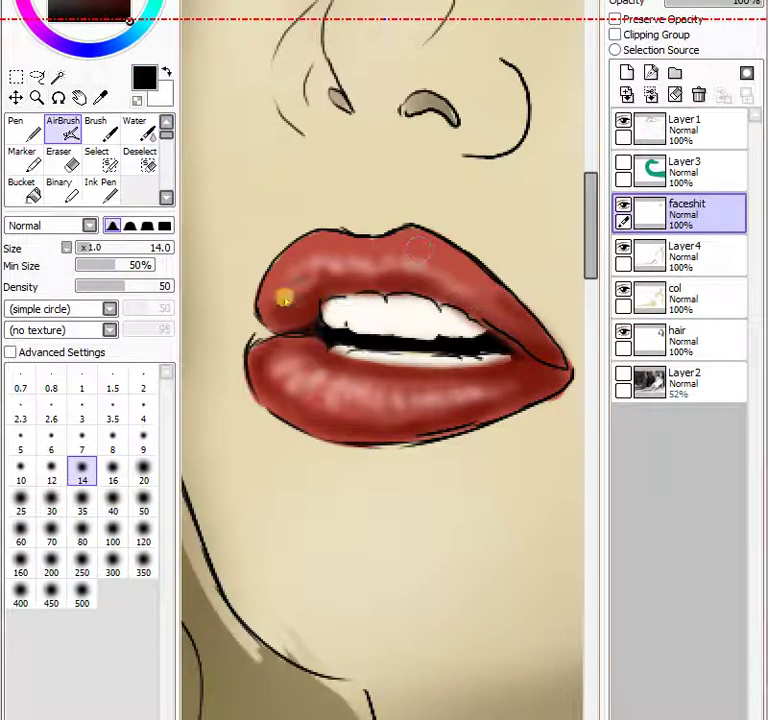
pyautogui.moveTo(287, 312)
pyautogui.mouseDown()
pyautogui.moveTo(320, 287)
pyautogui.moveTo(267, 314)
pyautogui.moveTo(319, 281)
pyautogui.moveTo(277, 293)
pyautogui.moveTo(347, 292)
pyautogui.moveTo(488, 268)
pyautogui.mouseUp()
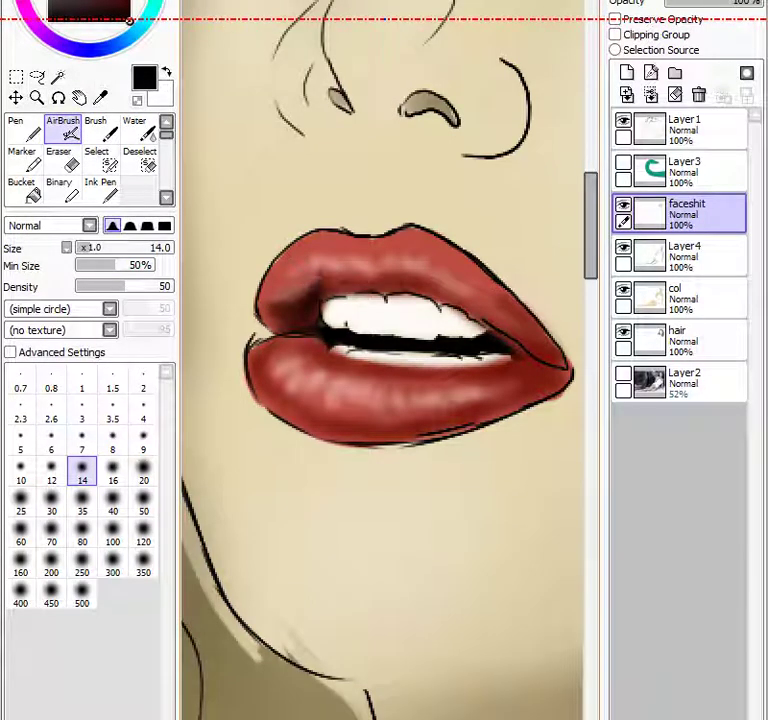
pyautogui.hotkey('ctrl', 'z')
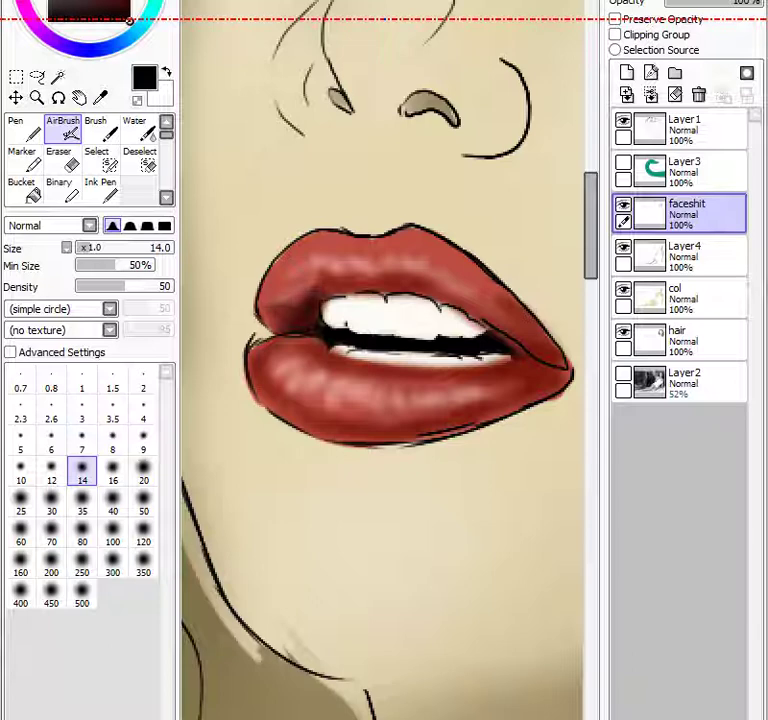
# Blend the shading and highlights on both lips with the Water tool at size 14, refining the lower lip at size 7.
pyautogui.click(142, 130)
pyautogui.moveTo(271, 312)
pyautogui.mouseDown()
pyautogui.moveTo(306, 306)
pyautogui.moveTo(277, 316)
pyautogui.moveTo(311, 297)
pyautogui.moveTo(285, 302)
pyautogui.moveTo(320, 286)
pyautogui.moveTo(382, 284)
pyautogui.moveTo(399, 275)
pyautogui.moveTo(377, 281)
pyautogui.moveTo(381, 272)
pyautogui.moveTo(373, 275)
pyautogui.moveTo(416, 277)
pyautogui.moveTo(436, 295)
pyautogui.moveTo(484, 306)
pyautogui.moveTo(519, 338)
pyautogui.moveTo(531, 374)
pyautogui.moveTo(480, 372)
pyautogui.mouseUp()
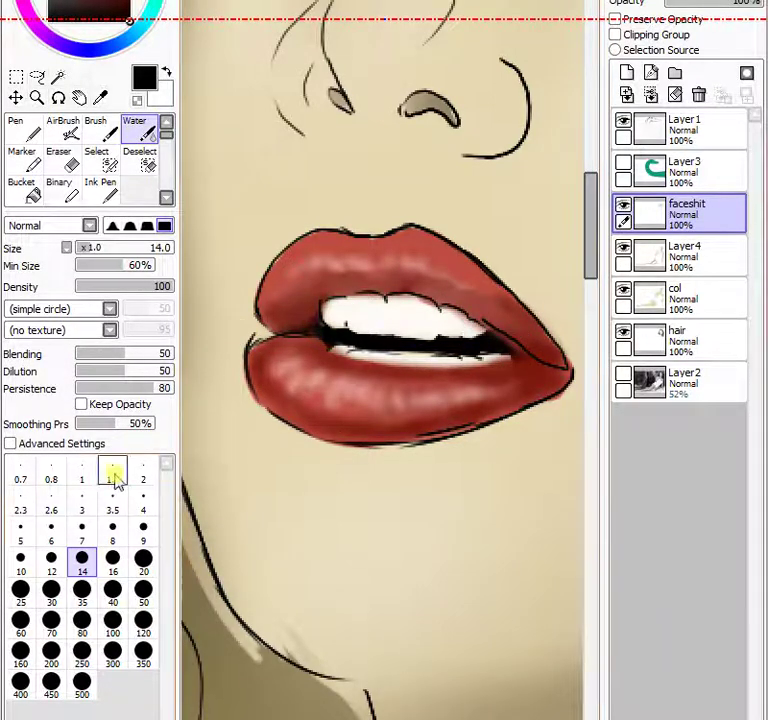
pyautogui.click(82, 527)
pyautogui.moveTo(314, 350)
pyautogui.mouseDown()
pyautogui.moveTo(273, 355)
pyautogui.moveTo(323, 360)
pyautogui.mouseUp()
pyautogui.moveTo(315, 420)
pyautogui.mouseDown()
pyautogui.moveTo(329, 391)
pyautogui.moveTo(327, 423)
pyautogui.moveTo(346, 401)
pyautogui.moveTo(359, 422)
pyautogui.moveTo(368, 403)
pyautogui.moveTo(373, 424)
pyautogui.moveTo(393, 428)
pyautogui.moveTo(411, 406)
pyautogui.moveTo(412, 423)
pyautogui.moveTo(511, 399)
pyautogui.moveTo(428, 417)
pyautogui.mouseUp()
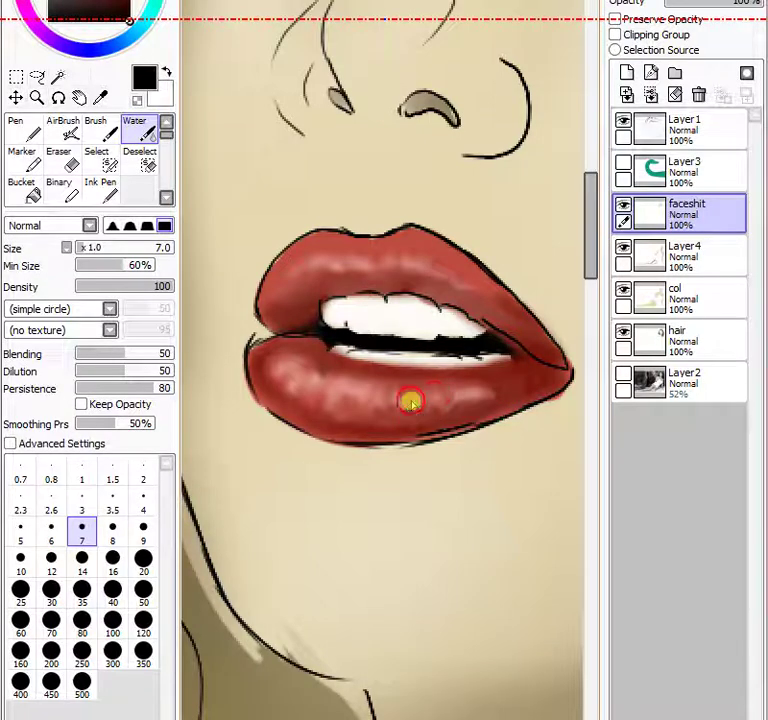
pyautogui.moveTo(355, 398)
pyautogui.mouseDown()
pyautogui.moveTo(327, 410)
pyautogui.moveTo(329, 374)
pyautogui.moveTo(302, 403)
pyautogui.moveTo(323, 366)
pyautogui.moveTo(298, 402)
pyautogui.moveTo(271, 355)
pyautogui.mouseUp()
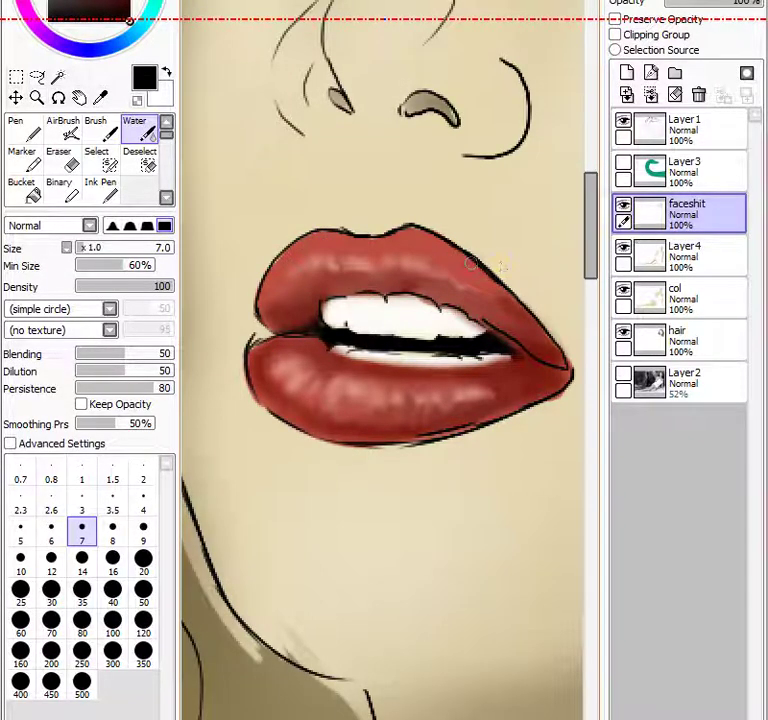
# Add fine glossy highlights to both lips in the near-white sampled from the teeth with the AirBrush at size 6.
pyautogui.scroll(-4, 471, 263)
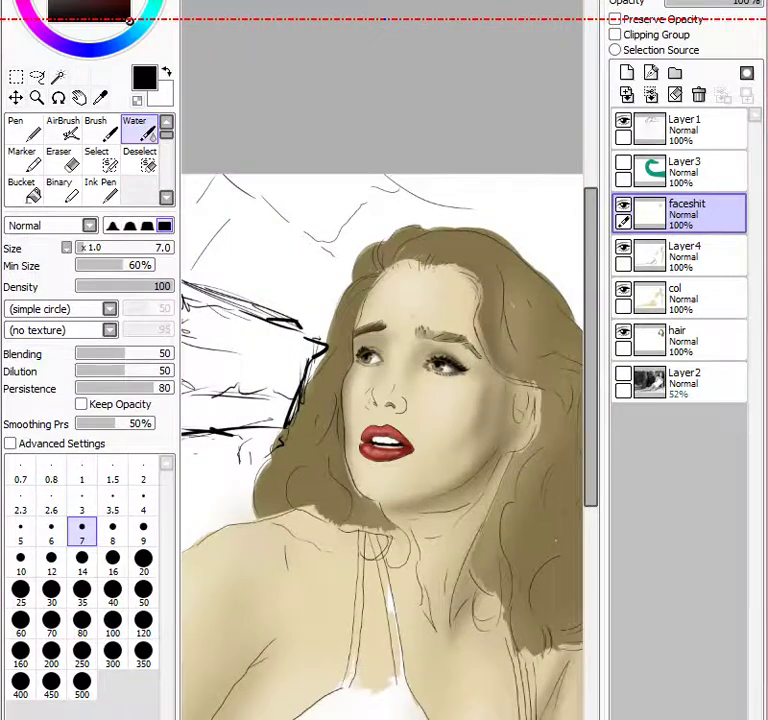
pyautogui.scroll(-5, 382, 465)
pyautogui.scroll(6, 382, 462)
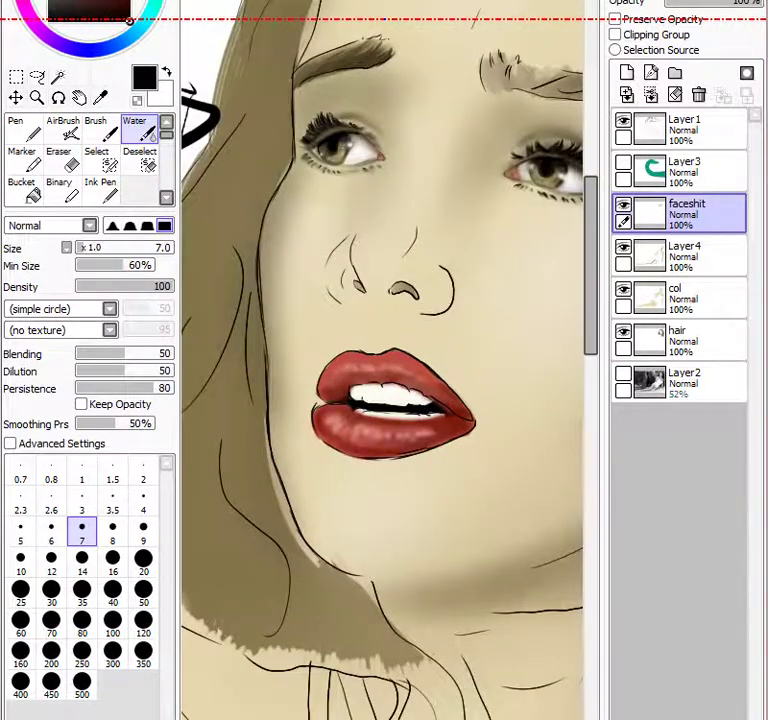
pyautogui.scroll(2, 382, 463)
pyautogui.click(57, 130)
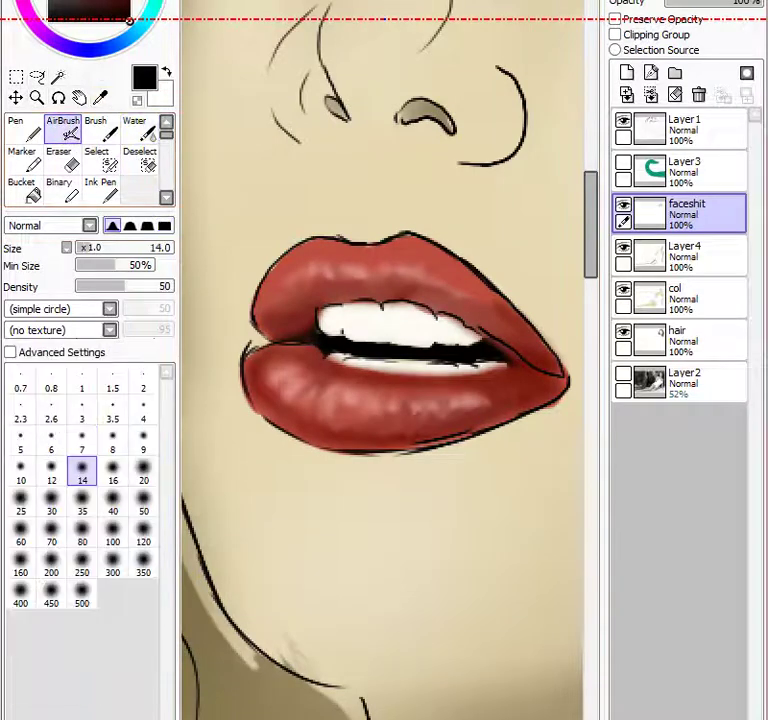
pyautogui.rightClick(400, 322)
pyautogui.click(81, 410)
pyautogui.click(82, 441)
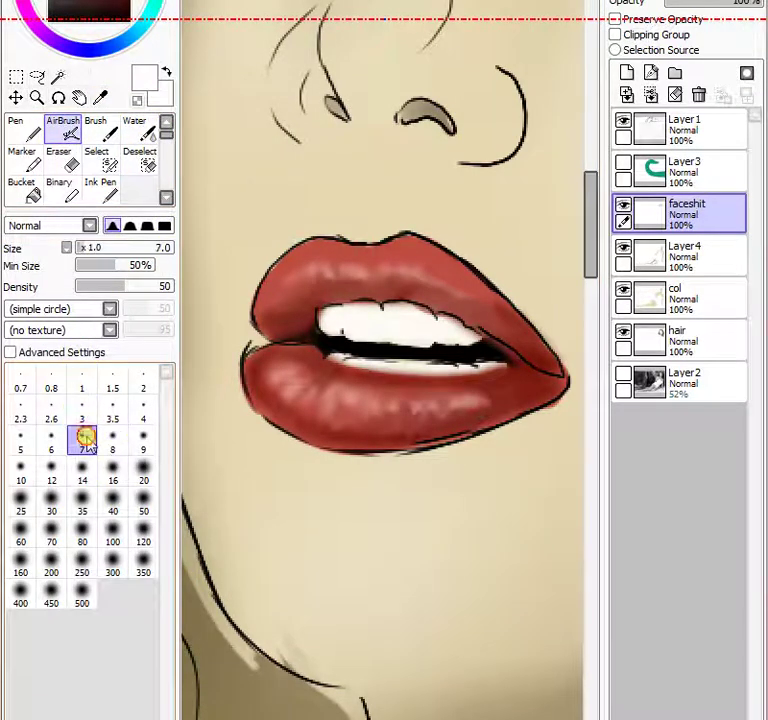
pyautogui.click(51, 441)
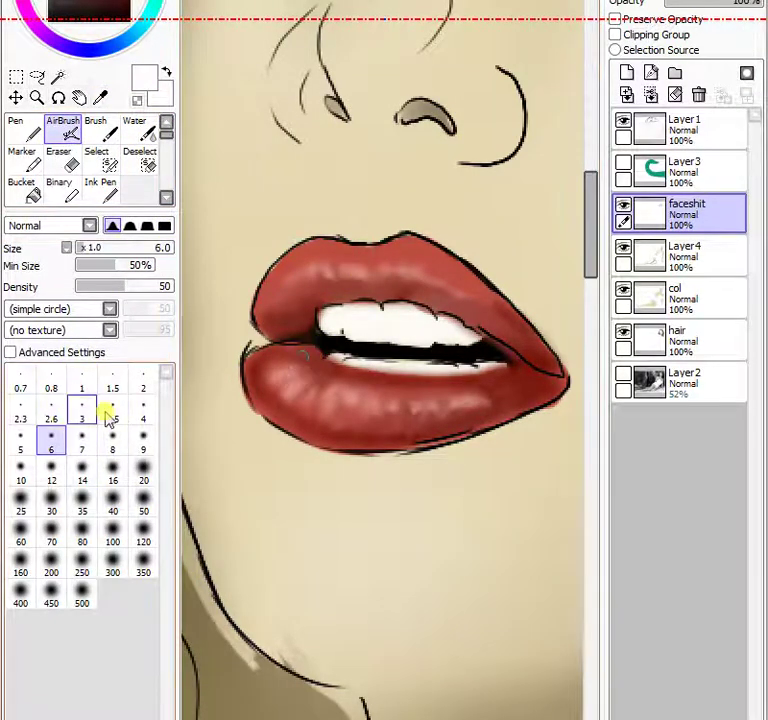
pyautogui.moveTo(304, 380)
pyautogui.mouseDown()
pyautogui.moveTo(344, 382)
pyautogui.moveTo(342, 402)
pyautogui.moveTo(335, 388)
pyautogui.moveTo(329, 411)
pyautogui.moveTo(342, 390)
pyautogui.moveTo(345, 407)
pyautogui.moveTo(358, 412)
pyautogui.moveTo(392, 404)
pyautogui.mouseUp()
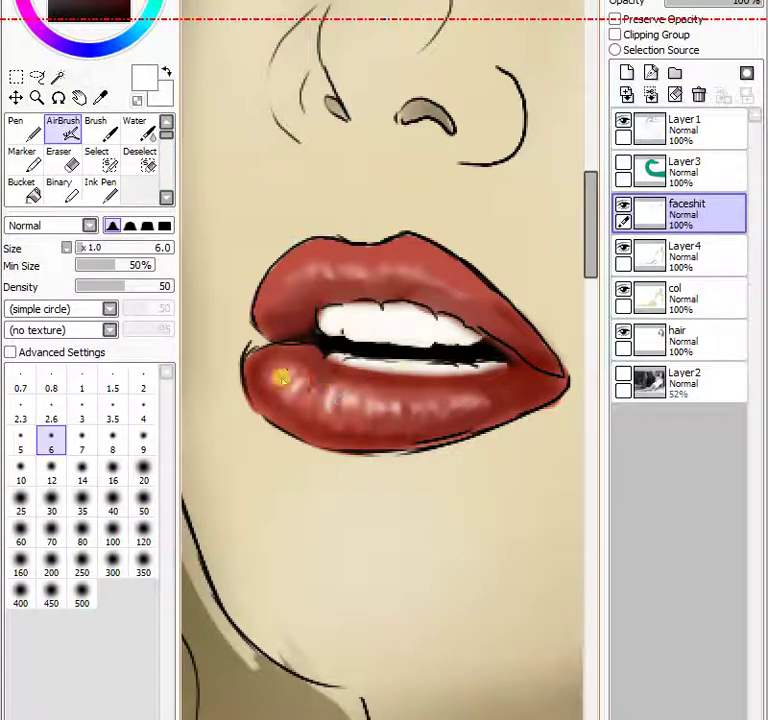
pyautogui.moveTo(357, 272); pyautogui.dragTo(393, 268)
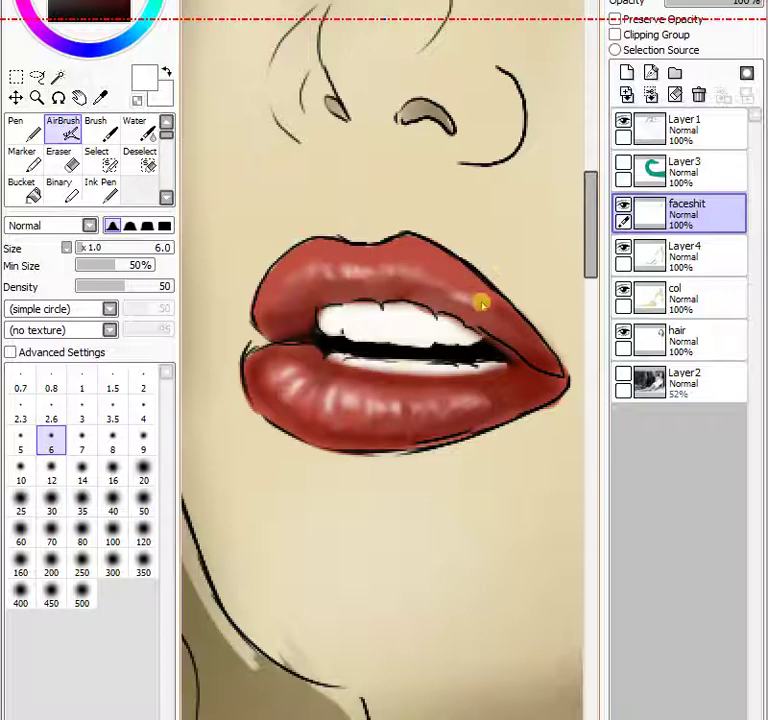
pyautogui.moveTo(482, 303); pyautogui.dragTo(525, 322)
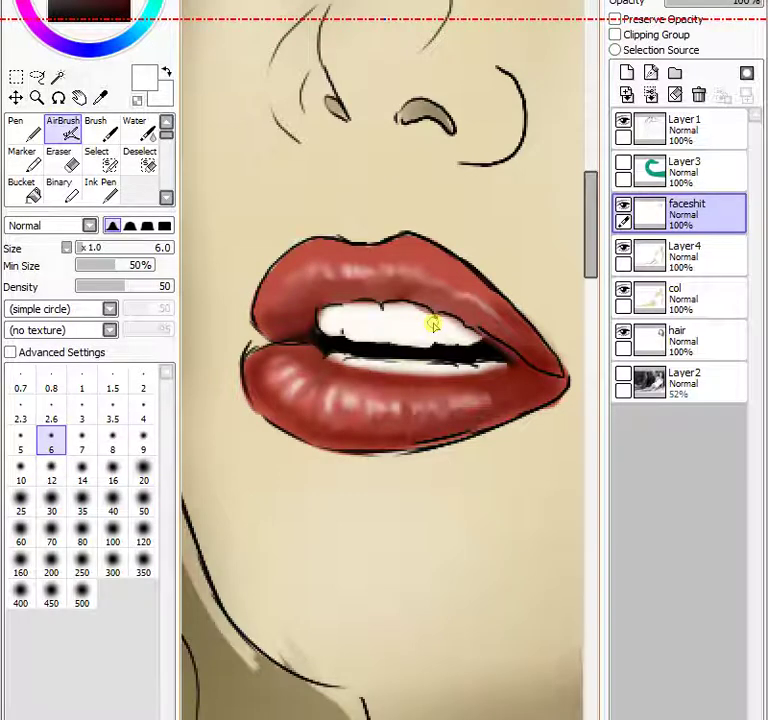
# Darken the inner mouth corner and the upper lip's edge above the teeth in black with the AirBrush at size 6.
pyautogui.moveTo(112, 15); pyautogui.dragTo(166, 45)
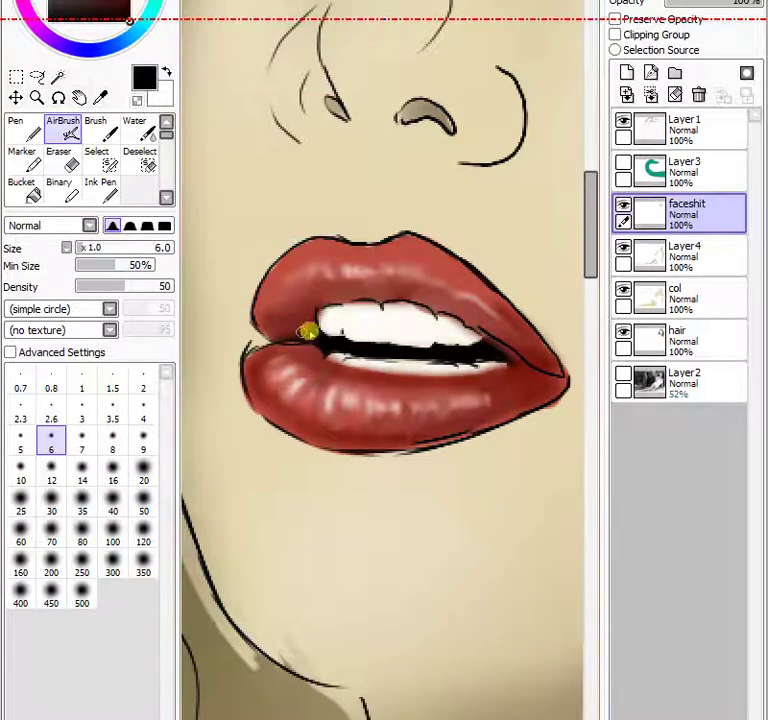
pyautogui.moveTo(309, 331); pyautogui.dragTo(290, 340)
pyautogui.moveTo(328, 303)
pyautogui.mouseDown()
pyautogui.moveTo(377, 294)
pyautogui.moveTo(309, 296)
pyautogui.moveTo(424, 307)
pyautogui.mouseUp()
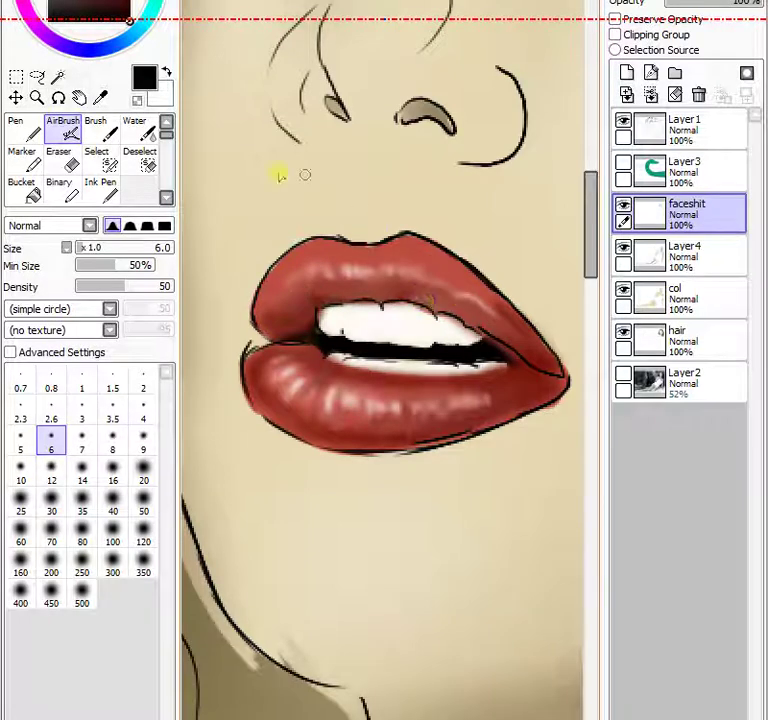
# Add soft black shading along the upper teeth, the mouth corners and the lips' outer edges with the AirBrush at size 14.
pyautogui.click(82, 470)
pyautogui.moveTo(338, 317)
pyautogui.mouseDown()
pyautogui.moveTo(308, 294)
pyautogui.moveTo(394, 298)
pyautogui.moveTo(426, 292)
pyautogui.moveTo(369, 296)
pyautogui.moveTo(431, 284)
pyautogui.moveTo(404, 295)
pyautogui.moveTo(438, 296)
pyautogui.moveTo(419, 296)
pyautogui.moveTo(483, 318)
pyautogui.moveTo(409, 295)
pyautogui.moveTo(483, 329)
pyautogui.mouseUp()
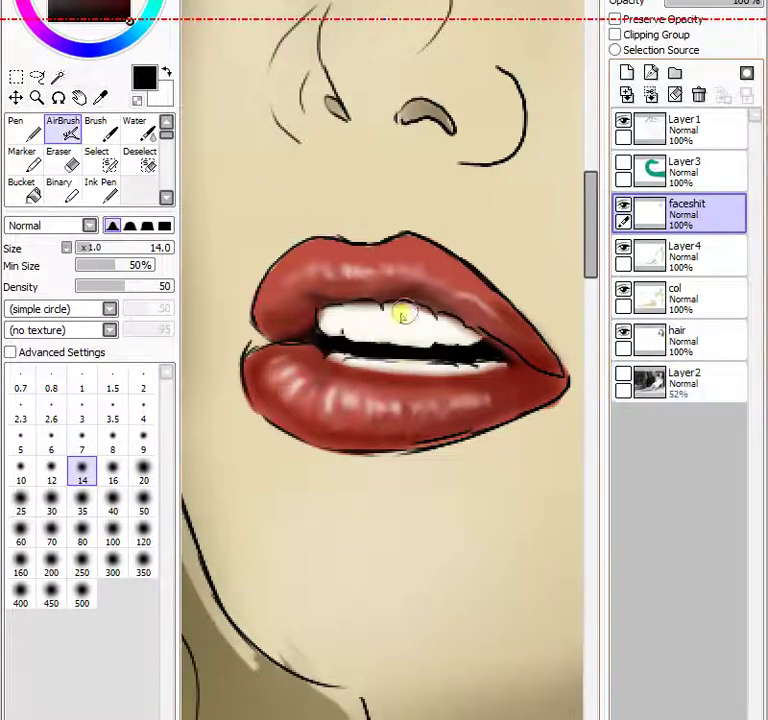
pyautogui.moveTo(418, 307)
pyautogui.mouseDown()
pyautogui.moveTo(522, 366)
pyautogui.moveTo(480, 329)
pyautogui.moveTo(545, 363)
pyautogui.moveTo(489, 337)
pyautogui.moveTo(538, 370)
pyautogui.moveTo(559, 368)
pyautogui.moveTo(506, 353)
pyautogui.moveTo(567, 371)
pyautogui.moveTo(509, 359)
pyautogui.moveTo(561, 367)
pyautogui.moveTo(549, 361)
pyautogui.moveTo(500, 361)
pyautogui.moveTo(516, 357)
pyautogui.moveTo(519, 367)
pyautogui.moveTo(454, 381)
pyautogui.moveTo(510, 350)
pyautogui.moveTo(444, 345)
pyautogui.moveTo(458, 371)
pyautogui.moveTo(427, 377)
pyautogui.moveTo(381, 369)
pyautogui.moveTo(451, 372)
pyautogui.moveTo(307, 357)
pyautogui.moveTo(297, 349)
pyautogui.moveTo(380, 374)
pyautogui.moveTo(386, 361)
pyautogui.moveTo(318, 341)
pyautogui.moveTo(287, 349)
pyautogui.moveTo(311, 349)
pyautogui.moveTo(291, 344)
pyautogui.moveTo(317, 347)
pyautogui.moveTo(268, 347)
pyautogui.moveTo(325, 345)
pyautogui.moveTo(296, 343)
pyautogui.moveTo(329, 354)
pyautogui.moveTo(327, 347)
pyautogui.moveTo(276, 341)
pyautogui.moveTo(298, 335)
pyautogui.moveTo(255, 319)
pyautogui.moveTo(295, 317)
pyautogui.moveTo(252, 321)
pyautogui.moveTo(273, 314)
pyautogui.moveTo(255, 321)
pyautogui.moveTo(274, 287)
pyautogui.moveTo(285, 329)
pyautogui.moveTo(257, 299)
pyautogui.moveTo(284, 269)
pyautogui.moveTo(278, 327)
pyautogui.moveTo(275, 279)
pyautogui.moveTo(281, 318)
pyautogui.moveTo(298, 288)
pyautogui.moveTo(288, 326)
pyautogui.moveTo(301, 298)
pyautogui.moveTo(312, 308)
pyautogui.moveTo(326, 296)
pyautogui.moveTo(316, 347)
pyautogui.moveTo(246, 376)
pyautogui.moveTo(272, 391)
pyautogui.moveTo(256, 356)
pyautogui.moveTo(350, 418)
pyautogui.moveTo(343, 426)
pyautogui.moveTo(262, 408)
pyautogui.moveTo(430, 444)
pyautogui.moveTo(312, 429)
pyautogui.moveTo(429, 446)
pyautogui.moveTo(324, 423)
pyautogui.mouseUp()
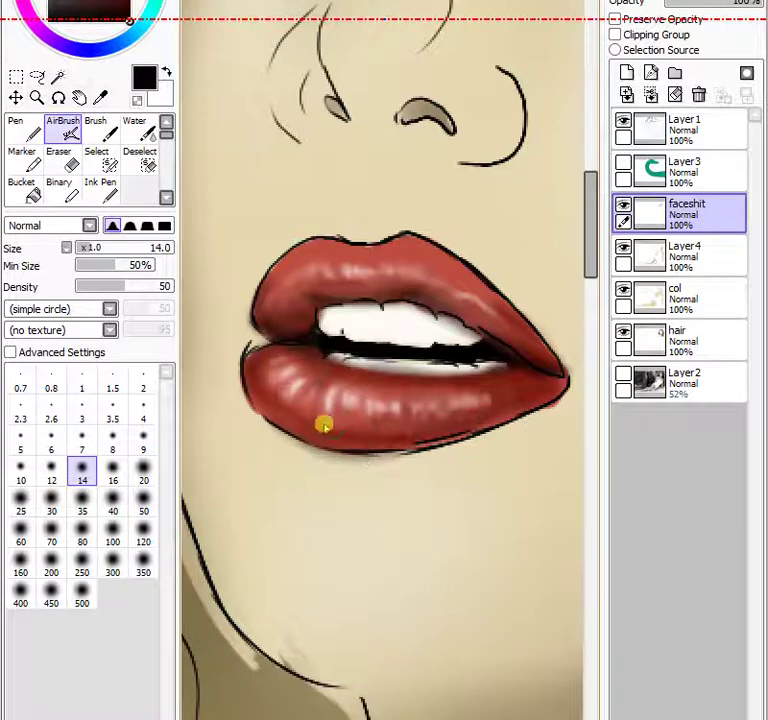
pyautogui.moveTo(452, 259)
pyautogui.mouseDown()
pyautogui.moveTo(408, 392)
pyautogui.moveTo(300, 422)
pyautogui.moveTo(347, 437)
pyautogui.moveTo(425, 432)
pyautogui.moveTo(340, 437)
pyautogui.moveTo(365, 437)
pyautogui.moveTo(351, 443)
pyautogui.moveTo(453, 430)
pyautogui.moveTo(544, 389)
pyautogui.moveTo(512, 405)
pyautogui.moveTo(524, 391)
pyautogui.moveTo(549, 388)
pyautogui.moveTo(522, 382)
pyautogui.moveTo(526, 395)
pyautogui.moveTo(485, 415)
pyautogui.moveTo(392, 429)
pyautogui.moveTo(380, 419)
pyautogui.moveTo(368, 428)
pyautogui.moveTo(320, 430)
pyautogui.moveTo(259, 387)
pyautogui.mouseUp()
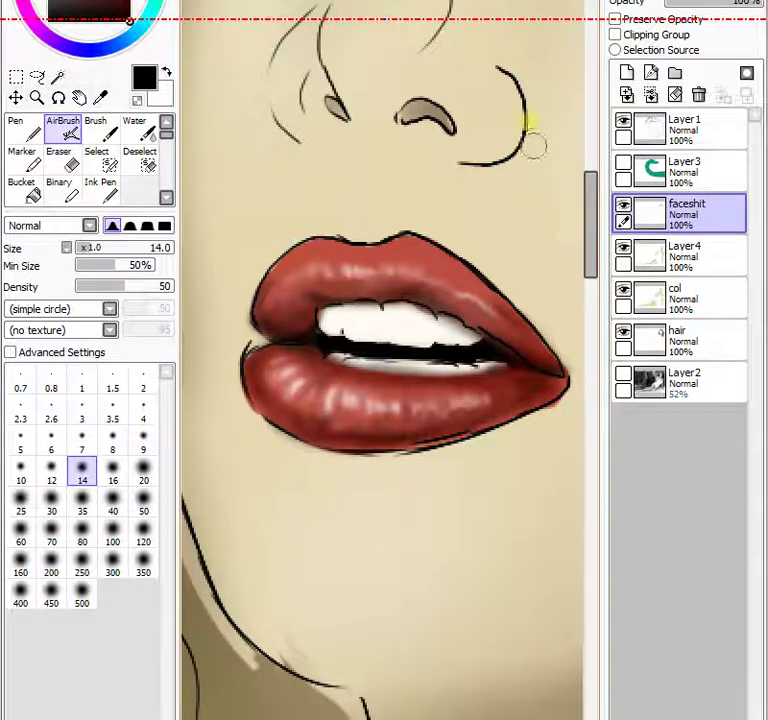
# Erase the lip and teeth line art on Layer1 with the Eraser at size 80.
pyautogui.click(684, 127)
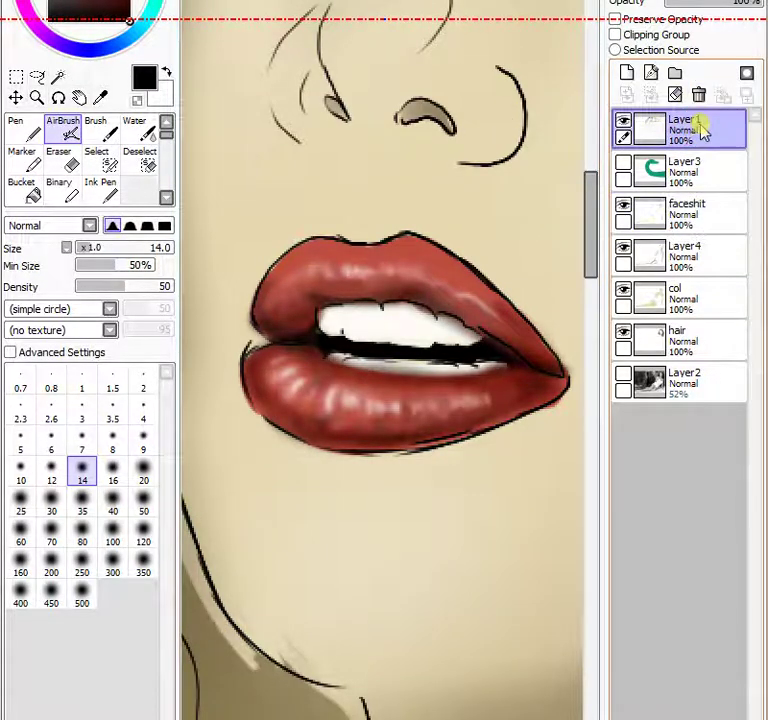
pyautogui.click(62, 158)
pyautogui.moveTo(417, 329)
pyautogui.mouseDown()
pyautogui.moveTo(377, 391)
pyautogui.moveTo(495, 348)
pyautogui.moveTo(485, 336)
pyautogui.moveTo(545, 350)
pyautogui.mouseUp()
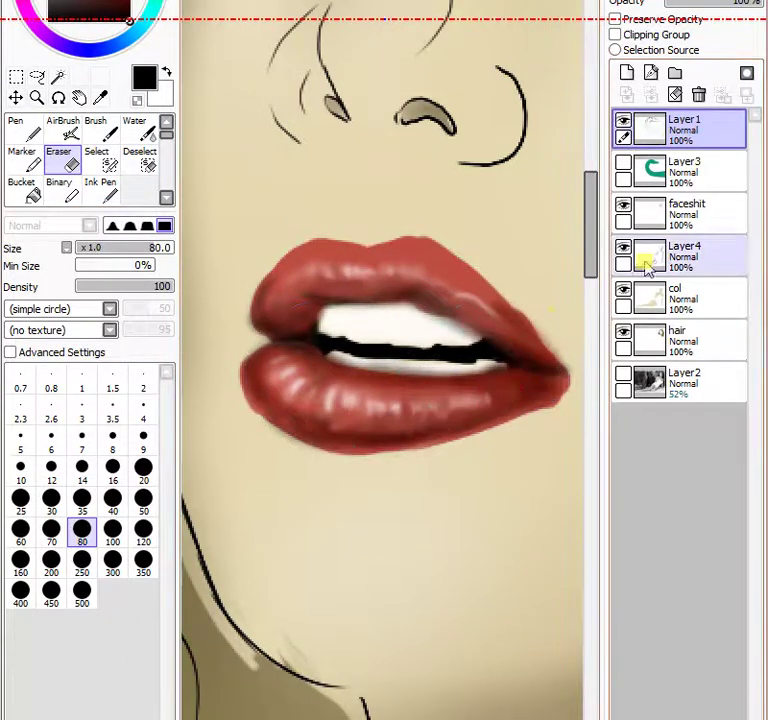
# Soften the outer edges of both lips on the faceshit layer with the Water tool at size 7.
pyautogui.click(697, 222)
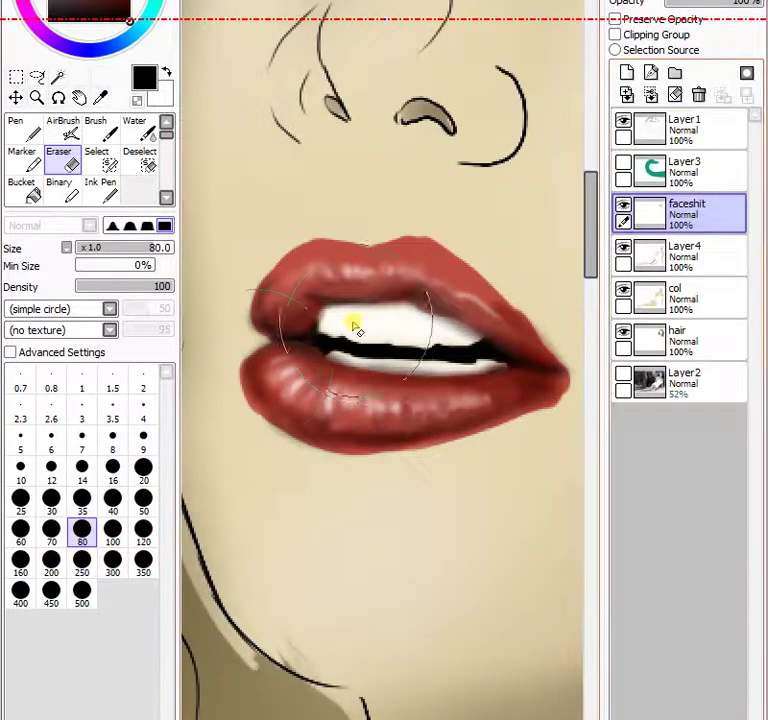
pyautogui.click(148, 130)
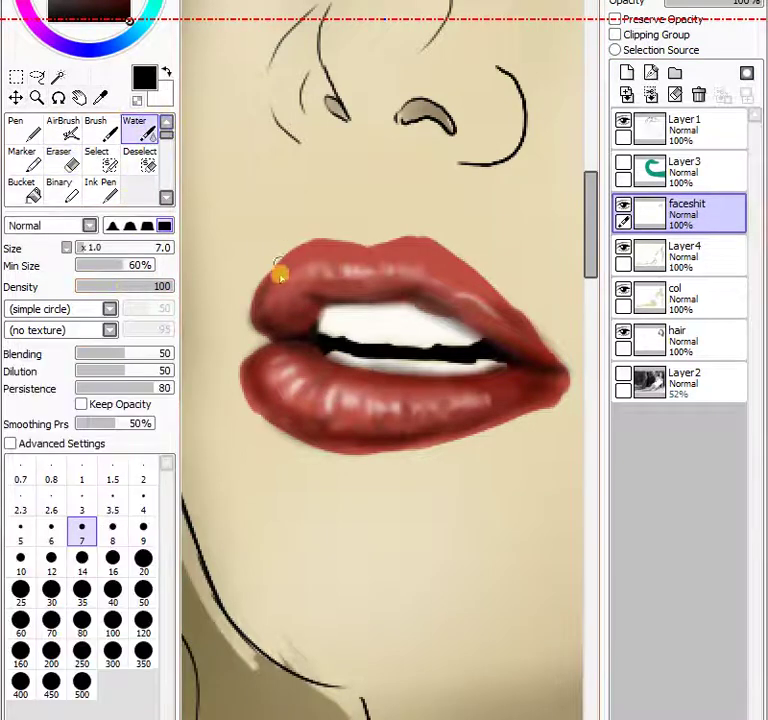
pyautogui.moveTo(270, 338)
pyautogui.mouseDown()
pyautogui.moveTo(262, 288)
pyautogui.moveTo(260, 316)
pyautogui.moveTo(256, 306)
pyautogui.moveTo(266, 286)
pyautogui.moveTo(256, 297)
pyautogui.moveTo(293, 256)
pyautogui.moveTo(258, 290)
pyautogui.moveTo(285, 262)
pyautogui.mouseUp()
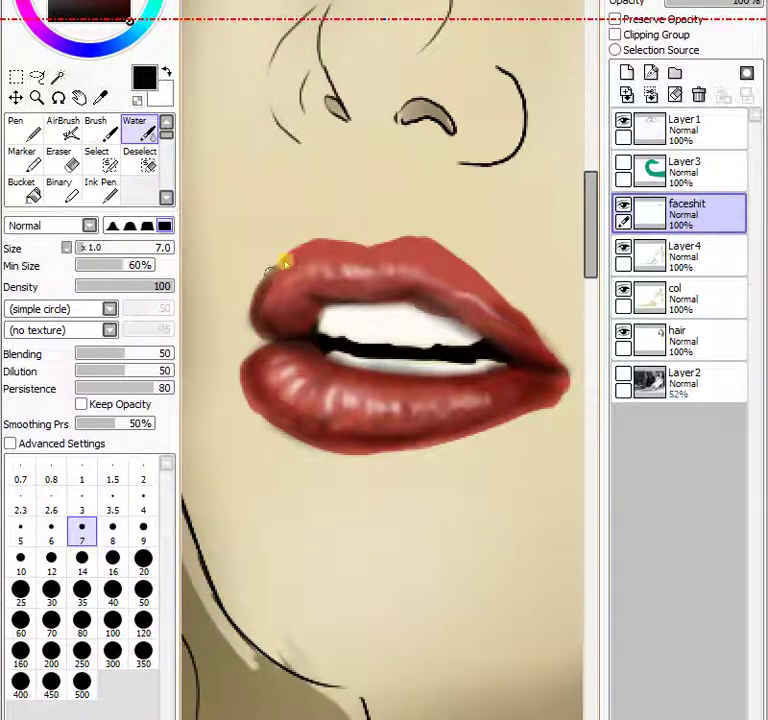
pyautogui.moveTo(404, 252)
pyautogui.mouseDown()
pyautogui.moveTo(396, 254)
pyautogui.moveTo(400, 242)
pyautogui.moveTo(374, 245)
pyautogui.moveTo(424, 242)
pyautogui.mouseUp()
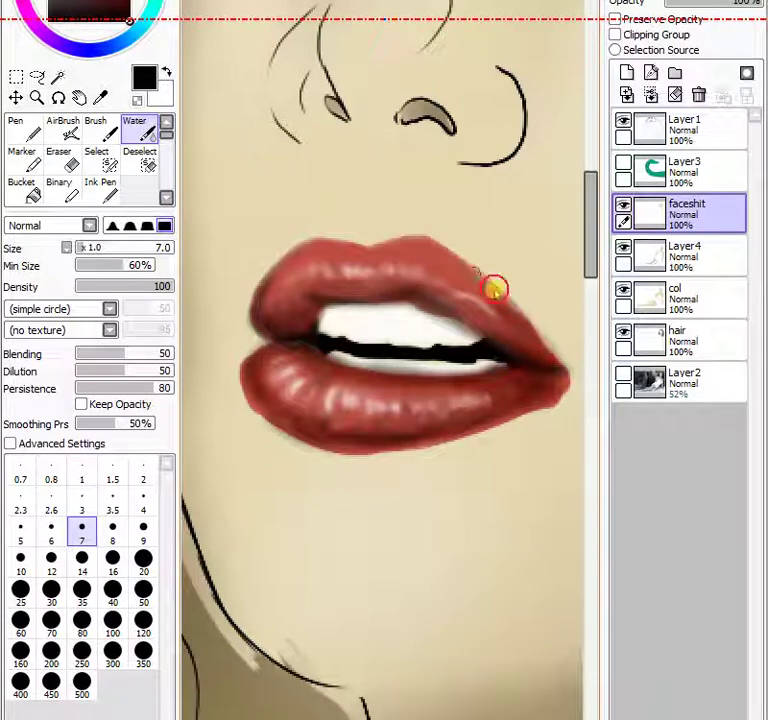
pyautogui.moveTo(494, 288)
pyautogui.mouseDown()
pyautogui.moveTo(559, 364)
pyautogui.moveTo(534, 335)
pyautogui.moveTo(558, 366)
pyautogui.moveTo(554, 381)
pyautogui.moveTo(534, 337)
pyautogui.moveTo(542, 342)
pyautogui.moveTo(532, 345)
pyautogui.moveTo(519, 315)
pyautogui.moveTo(503, 303)
pyautogui.moveTo(525, 284)
pyautogui.moveTo(509, 310)
pyautogui.moveTo(541, 350)
pyautogui.moveTo(531, 329)
pyautogui.moveTo(543, 342)
pyautogui.moveTo(520, 315)
pyautogui.moveTo(542, 352)
pyautogui.moveTo(555, 354)
pyautogui.moveTo(503, 298)
pyautogui.mouseUp()
pyautogui.moveTo(543, 372)
pyautogui.mouseDown()
pyautogui.moveTo(558, 374)
pyautogui.moveTo(557, 399)
pyautogui.moveTo(504, 415)
pyautogui.moveTo(518, 403)
pyautogui.moveTo(503, 414)
pyautogui.mouseUp()
pyautogui.moveTo(377, 440)
pyautogui.mouseDown()
pyautogui.moveTo(481, 438)
pyautogui.moveTo(403, 441)
pyautogui.moveTo(440, 441)
pyautogui.mouseUp()
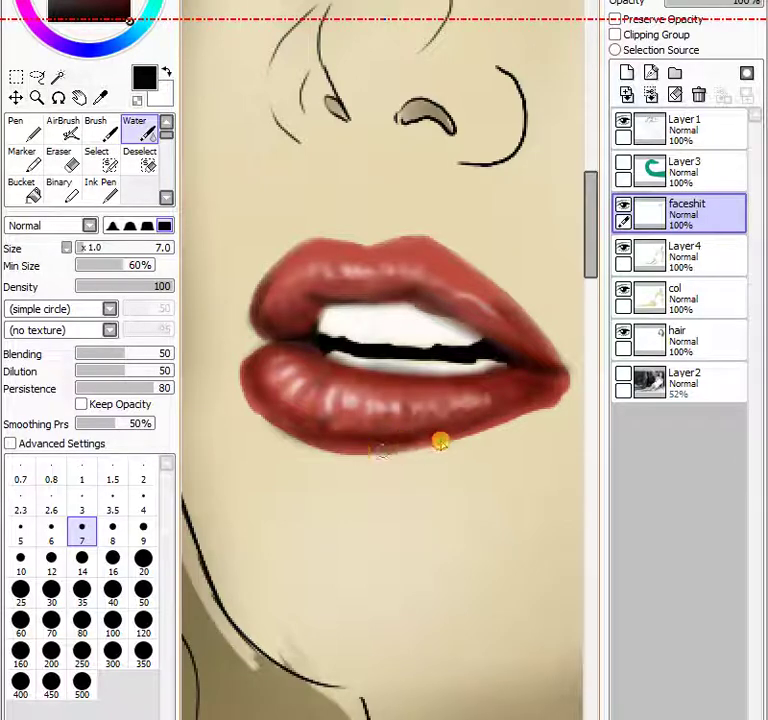
pyautogui.moveTo(255, 382)
pyautogui.mouseDown()
pyautogui.moveTo(267, 418)
pyautogui.moveTo(312, 446)
pyautogui.mouseUp()
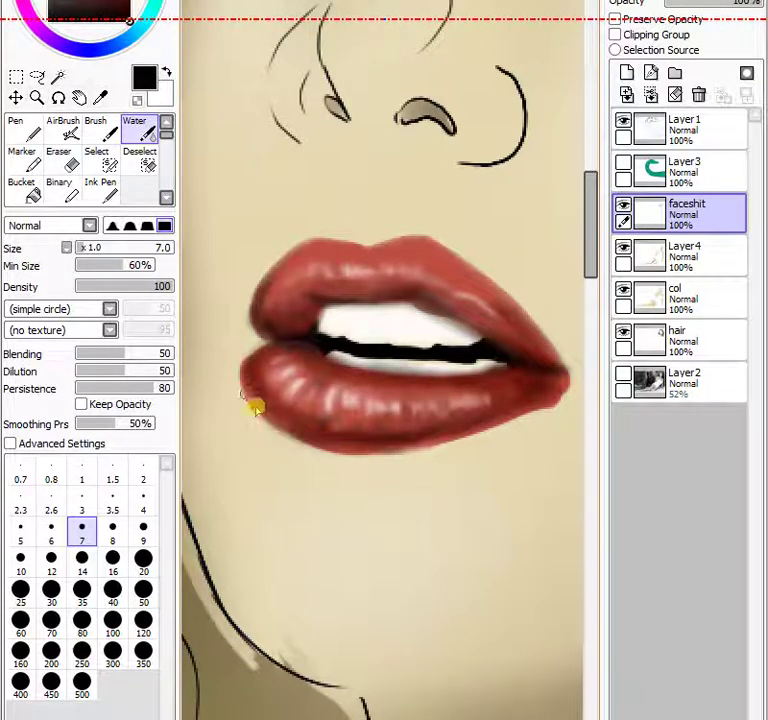
pyautogui.moveTo(255, 408)
pyautogui.mouseDown()
pyautogui.moveTo(349, 456)
pyautogui.moveTo(333, 449)
pyautogui.moveTo(365, 447)
pyautogui.moveTo(262, 411)
pyautogui.moveTo(254, 367)
pyautogui.moveTo(254, 399)
pyautogui.moveTo(240, 370)
pyautogui.mouseUp()
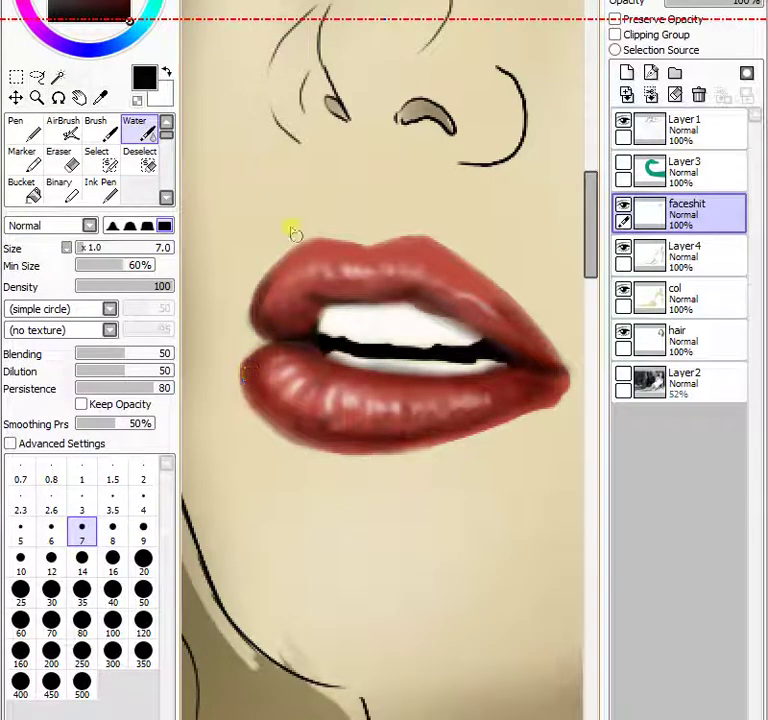
pyautogui.moveTo(538, 408); pyautogui.dragTo(558, 402)
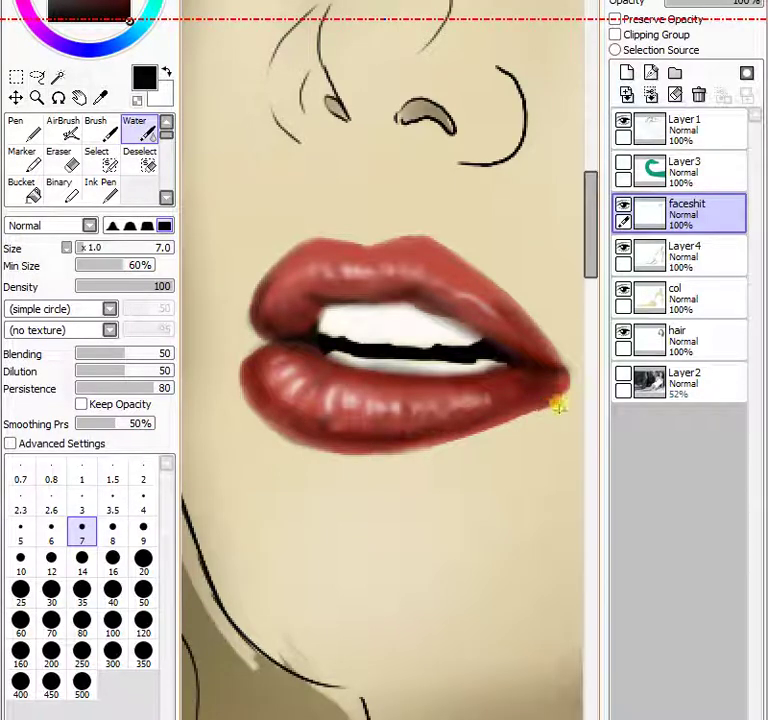
# Trim the outer corner of the mouth with the Pen at size 5 in the beige sampled from the skin below the lips.
pyautogui.click(100, 97)
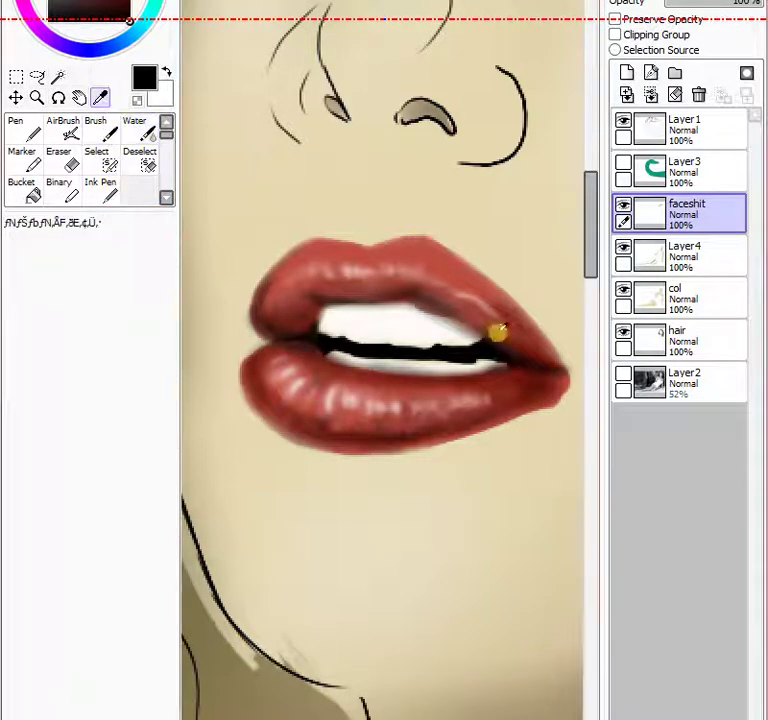
pyautogui.click(532, 432)
pyautogui.click(62, 127)
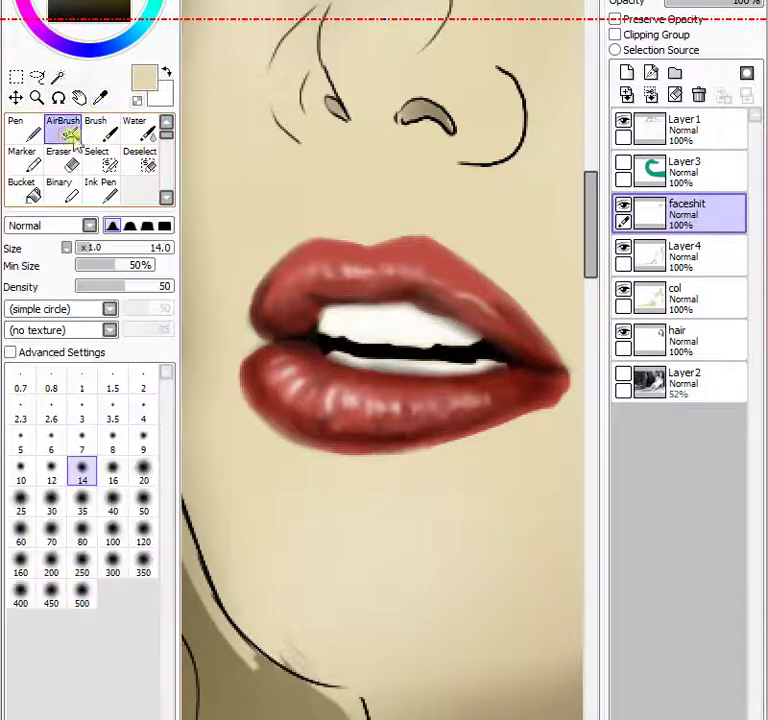
pyautogui.moveTo(540, 423)
pyautogui.mouseDown()
pyautogui.moveTo(579, 405)
pyautogui.moveTo(564, 408)
pyautogui.moveTo(572, 400)
pyautogui.mouseUp()
pyautogui.click(100, 189)
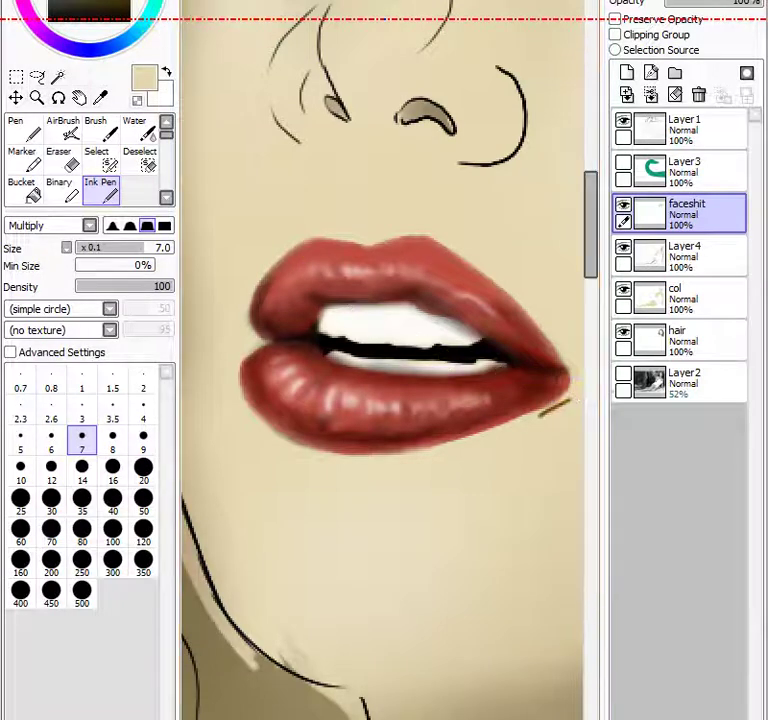
pyautogui.click(22, 128)
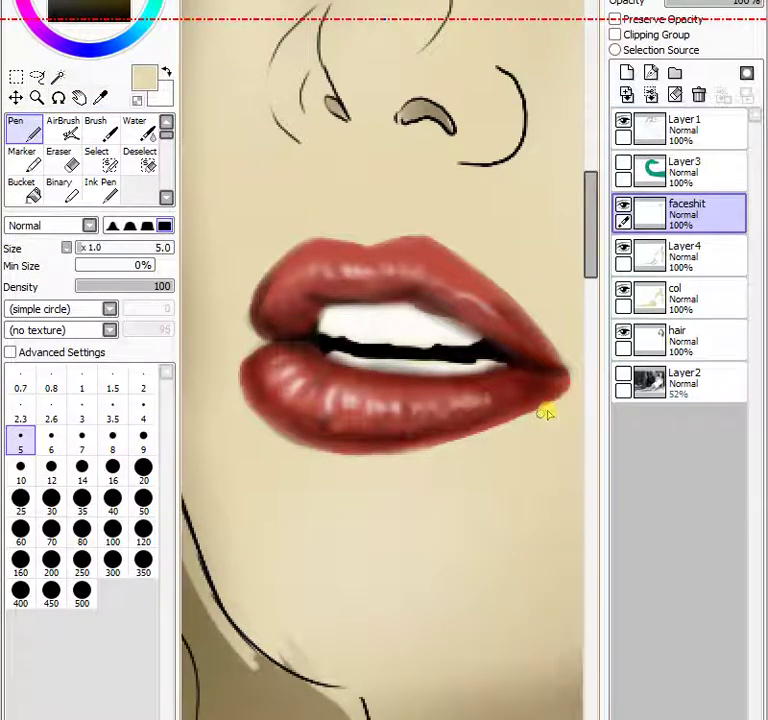
pyautogui.moveTo(583, 373); pyautogui.dragTo(570, 357)
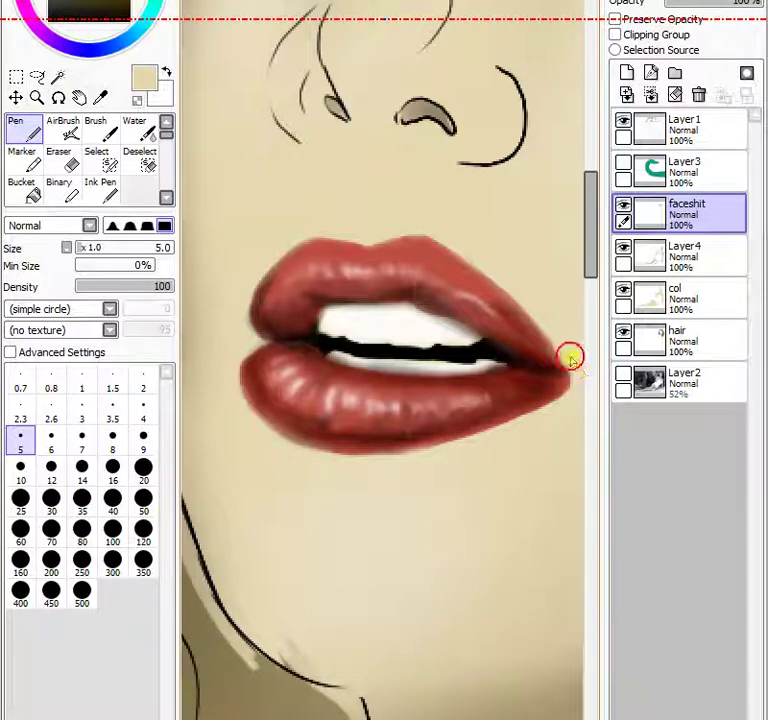
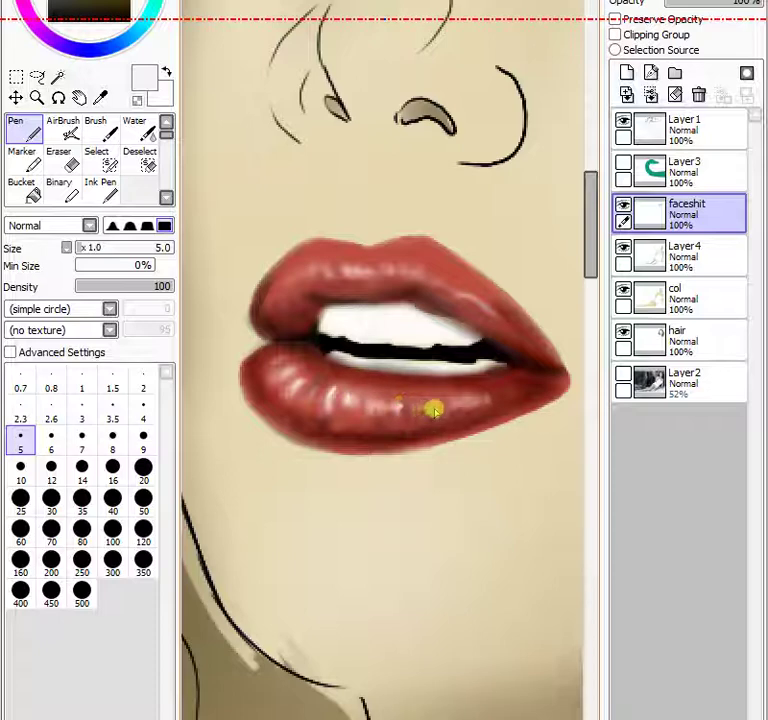
# Add near-white highlight dots to both lips with the Pen at size 5 and soften them with the Blur tool at size 14.
pyautogui.click(387, 276)
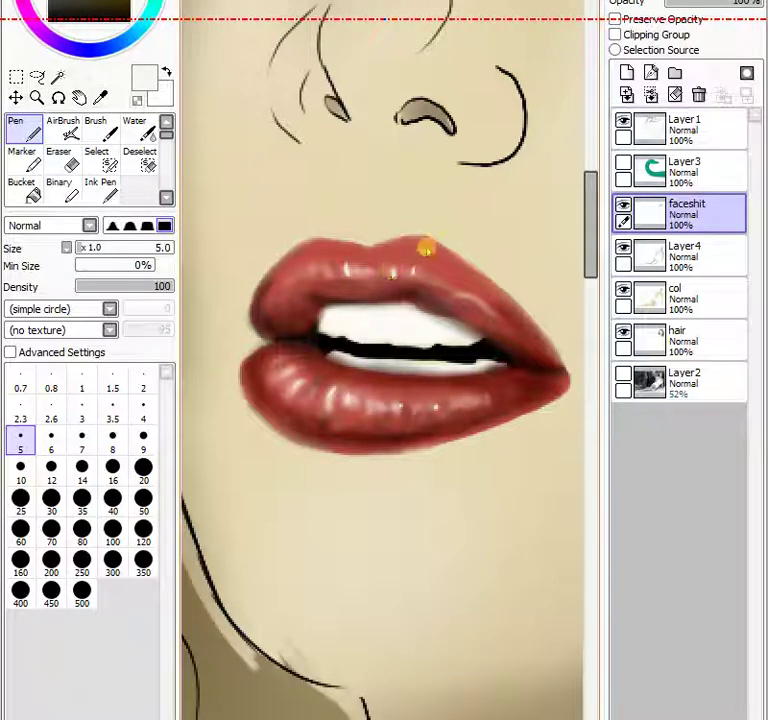
pyautogui.scroll(-3, 173, 183)
pyautogui.click(150, 163)
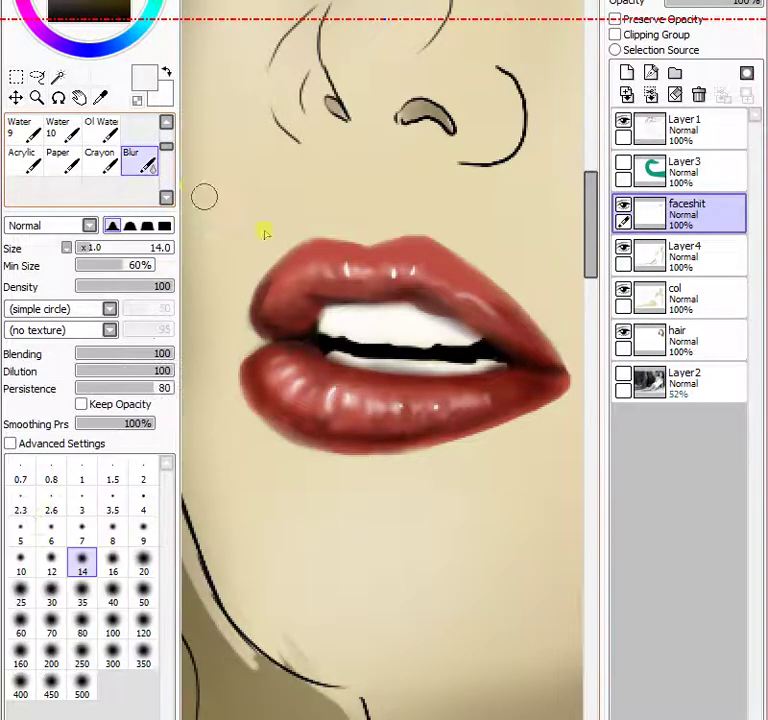
pyautogui.moveTo(347, 271); pyautogui.dragTo(359, 267)
pyautogui.moveTo(414, 270)
pyautogui.mouseDown()
pyautogui.moveTo(397, 277)
pyautogui.moveTo(410, 277)
pyautogui.mouseUp()
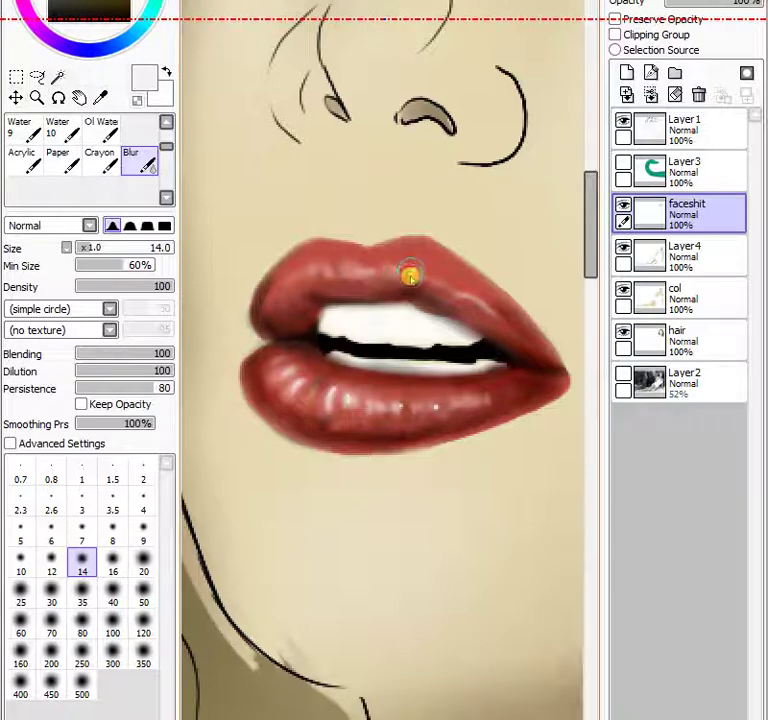
pyautogui.moveTo(333, 394)
pyautogui.mouseDown()
pyautogui.moveTo(374, 366)
pyautogui.moveTo(358, 402)
pyautogui.moveTo(349, 400)
pyautogui.moveTo(383, 385)
pyautogui.moveTo(437, 413)
pyautogui.moveTo(439, 404)
pyautogui.moveTo(401, 408)
pyautogui.mouseUp()
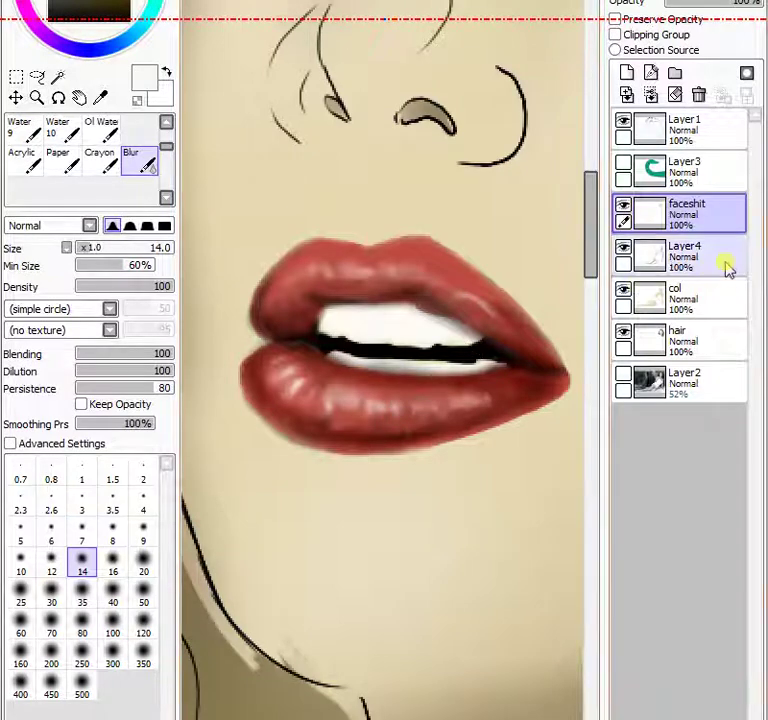
# Examine the finished mouth in relation to the whole face and figure.
pyautogui.scroll(-8, 383, 360)
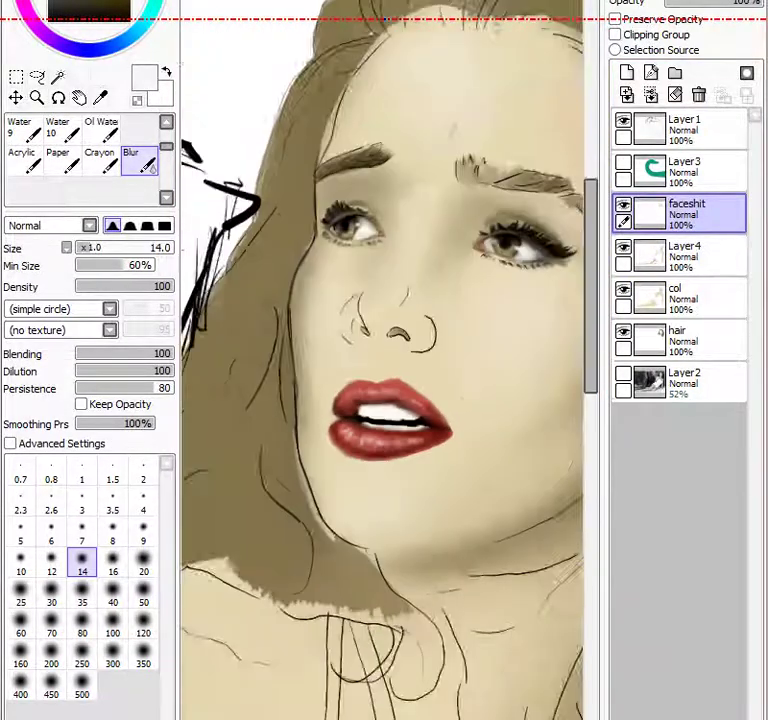
pyautogui.scroll(-3, 380, 360)
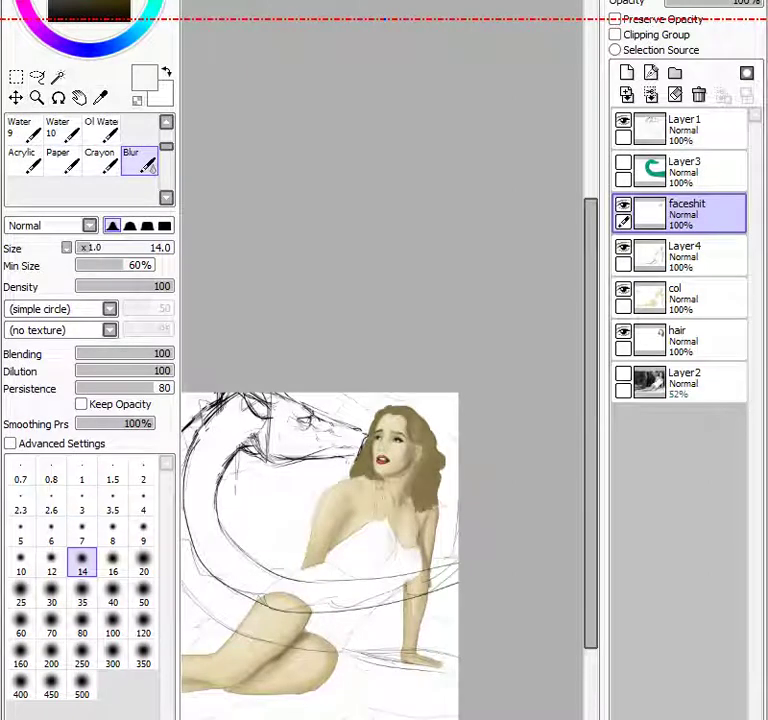
pyautogui.scroll(5, 390, 440)
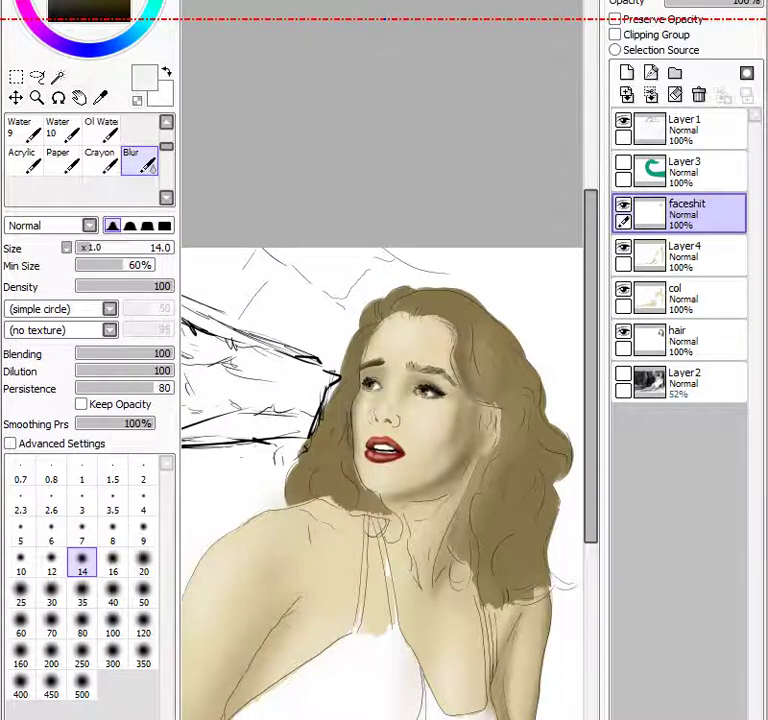
pyautogui.scroll(5, 385, 410)
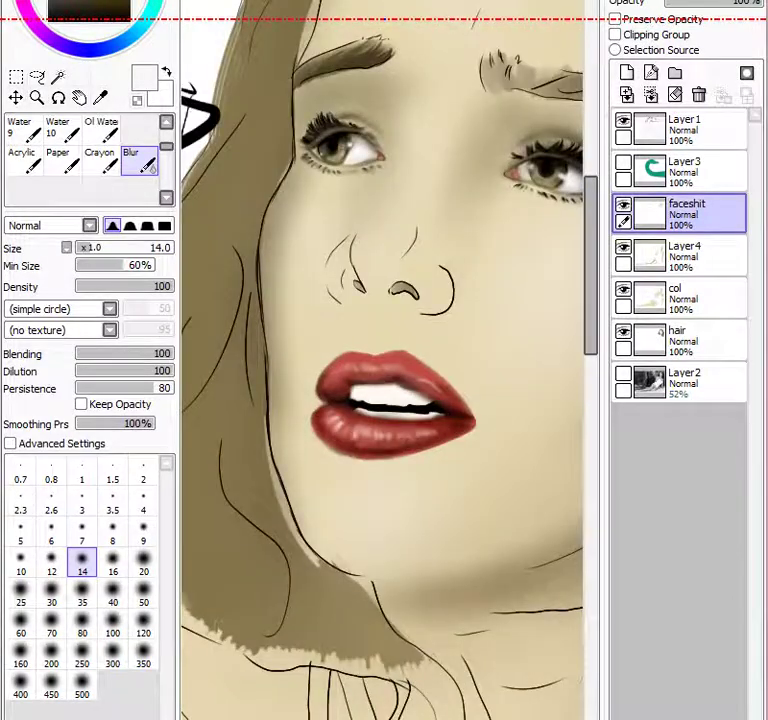
pyautogui.scroll(-2, 382, 440)
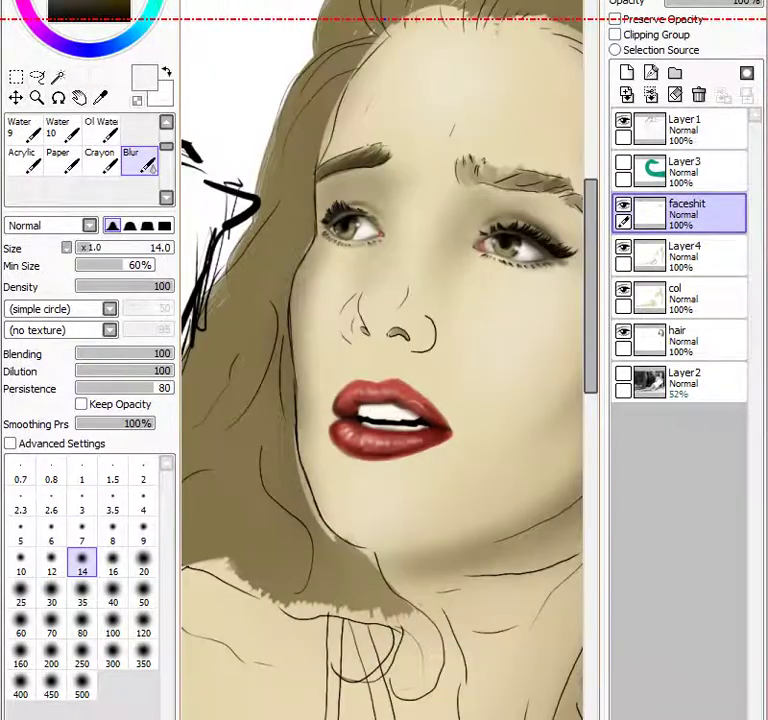
pyautogui.hscroll(3, 382, 400)
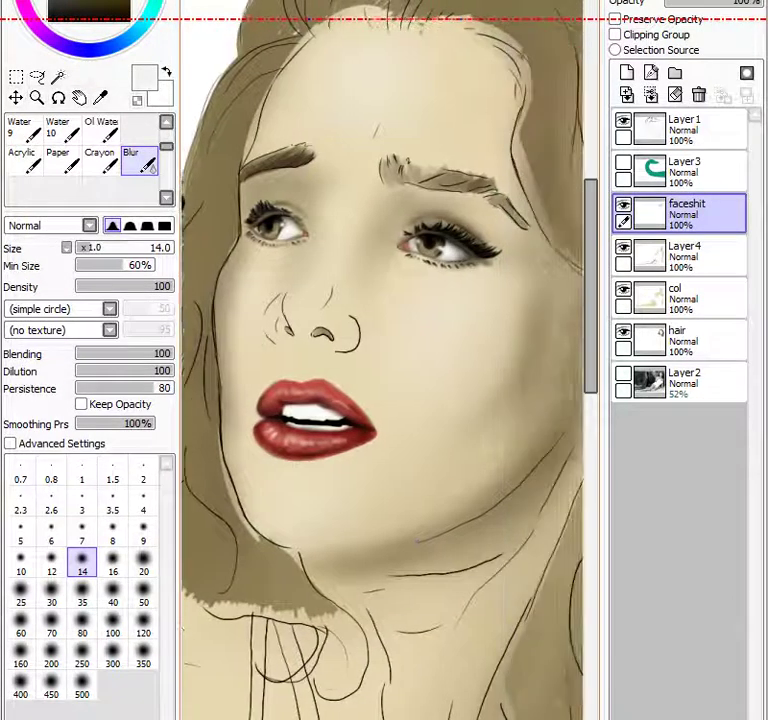
pyautogui.hscroll(-2, 380, 360)
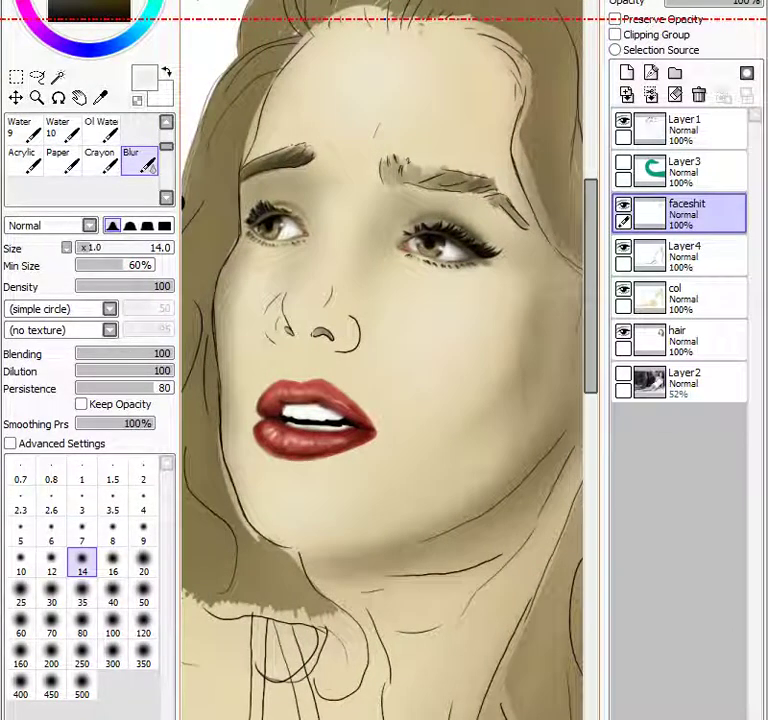
pyautogui.scroll(2, 382, 460)
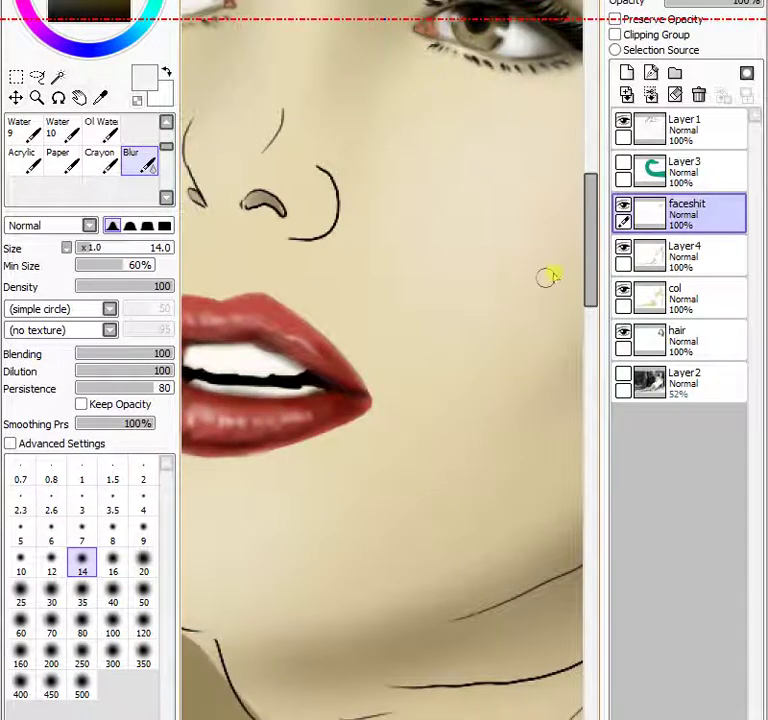
# Shade between the nose bridge and the inner eye corner in sampled olive-brown with the AirBrush at size 14.
pyautogui.moveTo(588, 266); pyautogui.dragTo(595, 232)
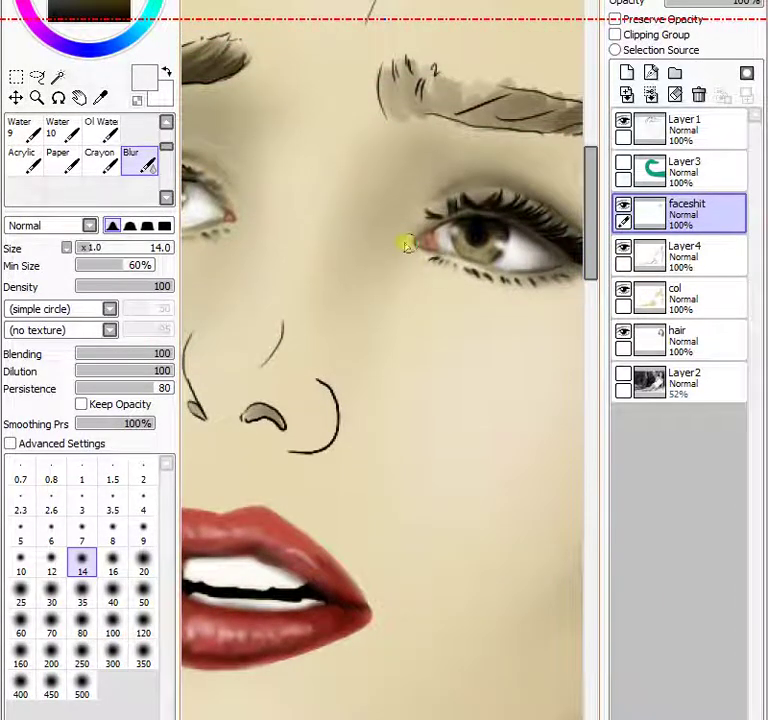
pyautogui.click(100, 96)
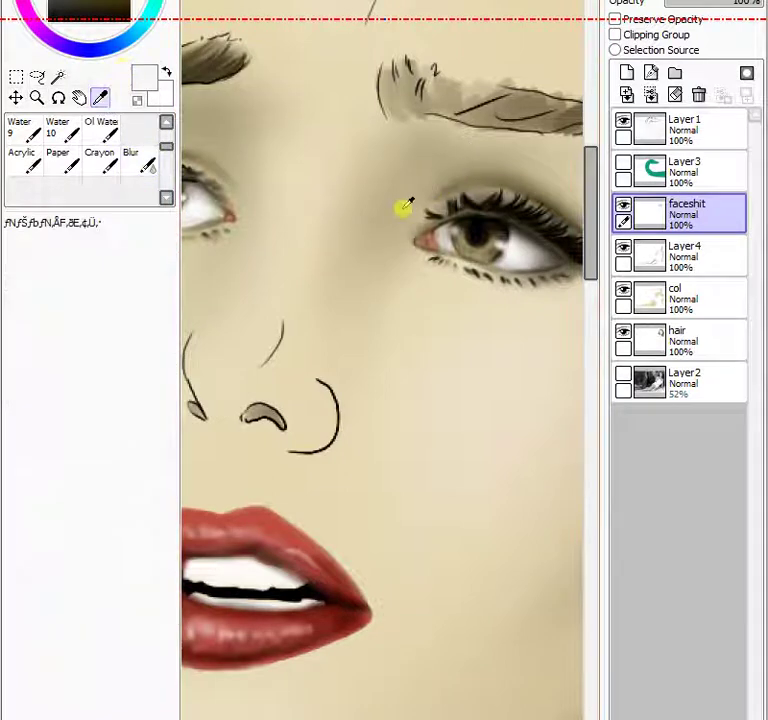
pyautogui.click(365, 147)
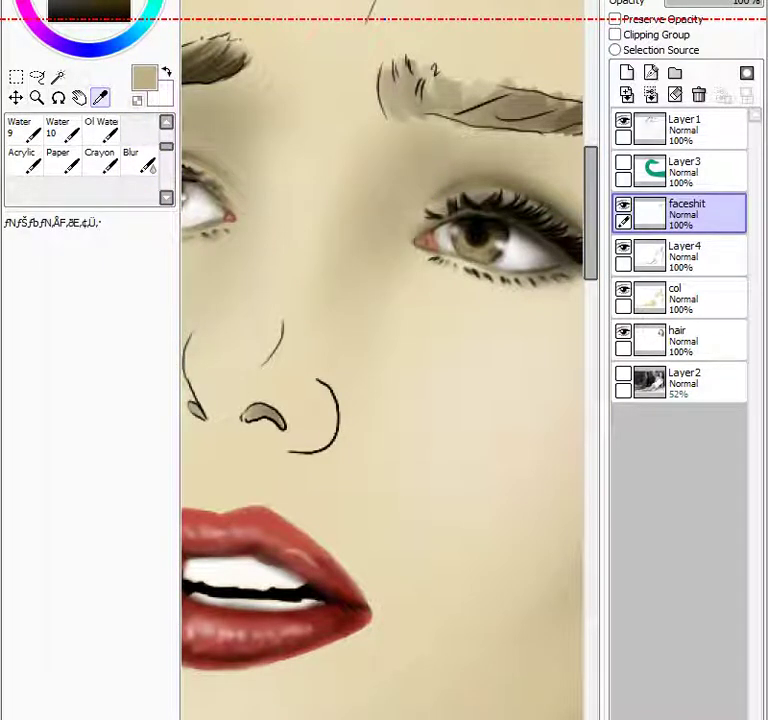
pyautogui.click(166, 122)
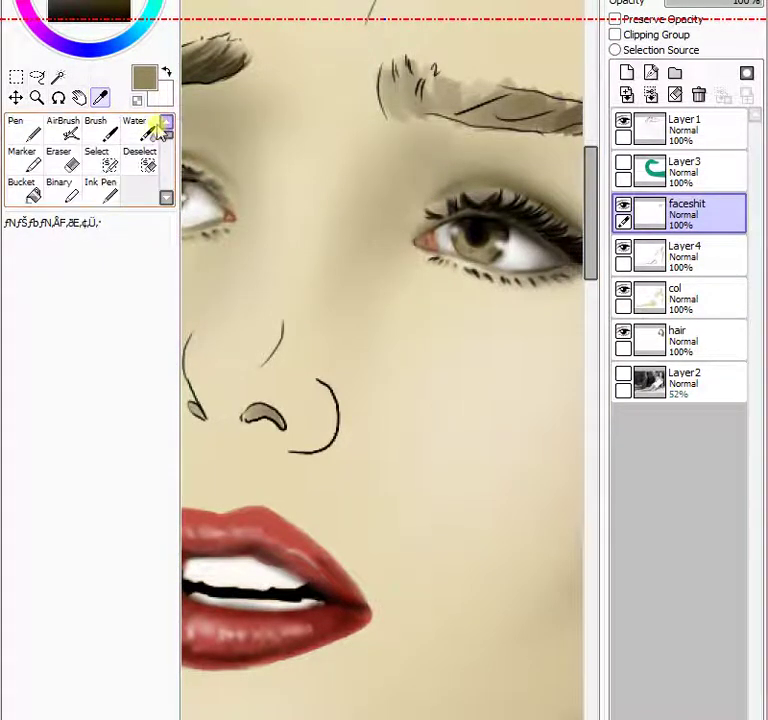
pyautogui.click(62, 128)
pyautogui.moveTo(382, 209)
pyautogui.mouseDown()
pyautogui.moveTo(391, 268)
pyautogui.moveTo(388, 257)
pyautogui.mouseUp()
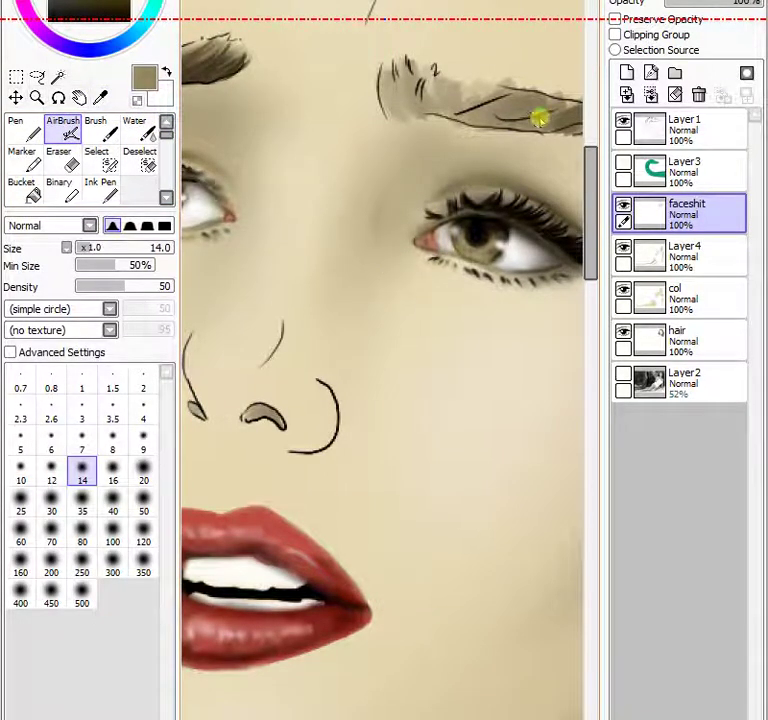
# Add broad olive-brown shading along the nose bridge, around the nostrils and outside the nose wing with the AirBrush at size 35.
pyautogui.click(82, 506)
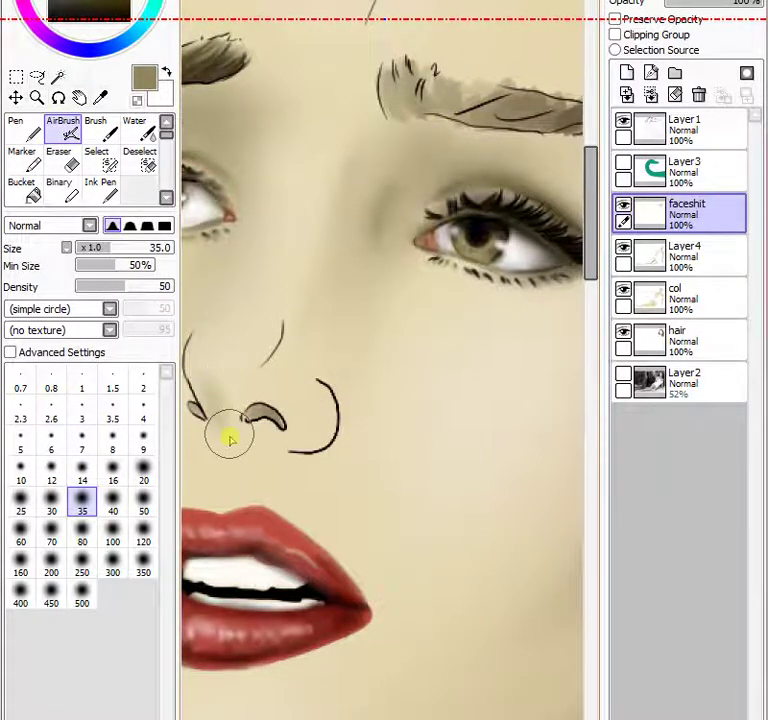
pyautogui.moveTo(230, 438)
pyautogui.mouseDown()
pyautogui.moveTo(245, 374)
pyautogui.moveTo(231, 425)
pyautogui.moveTo(268, 385)
pyautogui.moveTo(238, 436)
pyautogui.mouseUp()
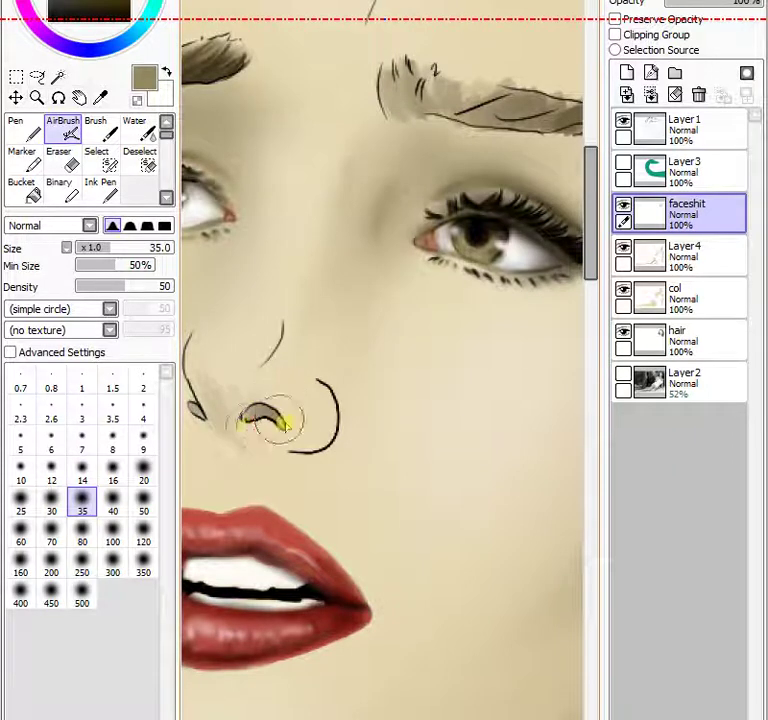
pyautogui.moveTo(303, 457)
pyautogui.mouseDown()
pyautogui.moveTo(345, 403)
pyautogui.moveTo(334, 357)
pyautogui.moveTo(331, 430)
pyautogui.moveTo(311, 456)
pyautogui.moveTo(320, 365)
pyautogui.moveTo(331, 345)
pyautogui.moveTo(332, 434)
pyautogui.moveTo(317, 461)
pyautogui.moveTo(295, 357)
pyautogui.moveTo(326, 349)
pyautogui.moveTo(349, 407)
pyautogui.moveTo(348, 473)
pyautogui.mouseUp()
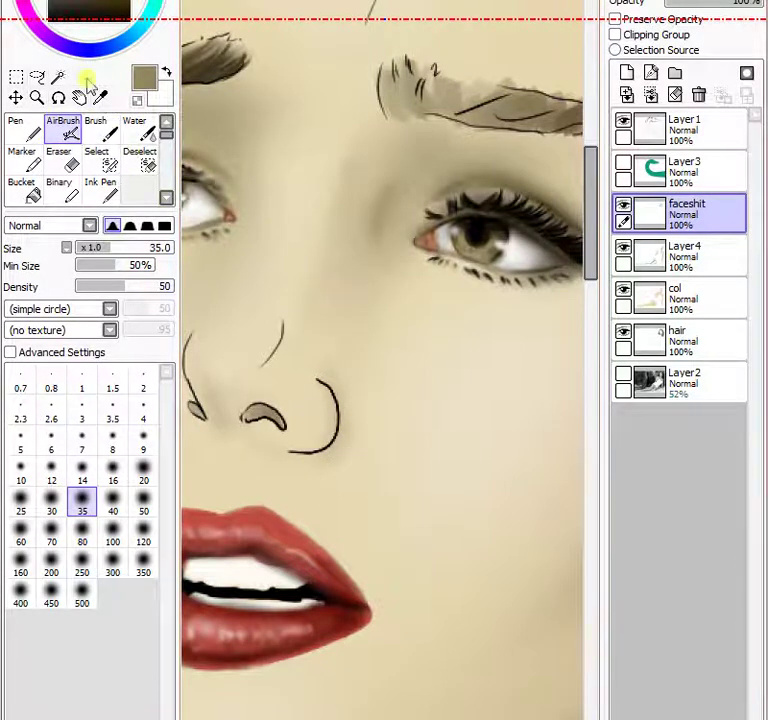
# Shade along the curved outline of the nose wing in olive-brown with the AirBrush, stepping from size 12 through 10 to 7.
pyautogui.click(51, 470)
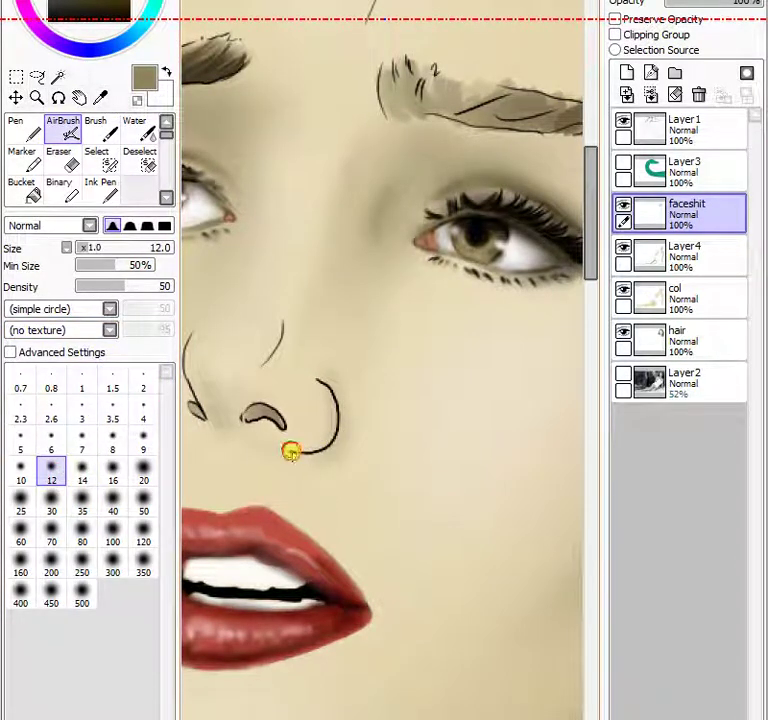
pyautogui.moveTo(291, 452); pyautogui.dragTo(338, 404)
pyautogui.moveTo(292, 453); pyautogui.dragTo(331, 402)
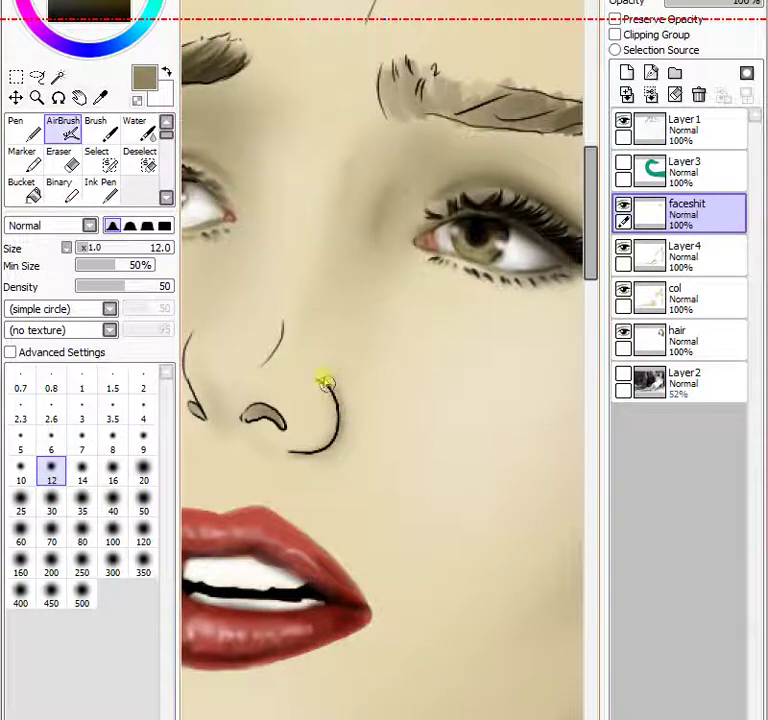
pyautogui.click(21, 467)
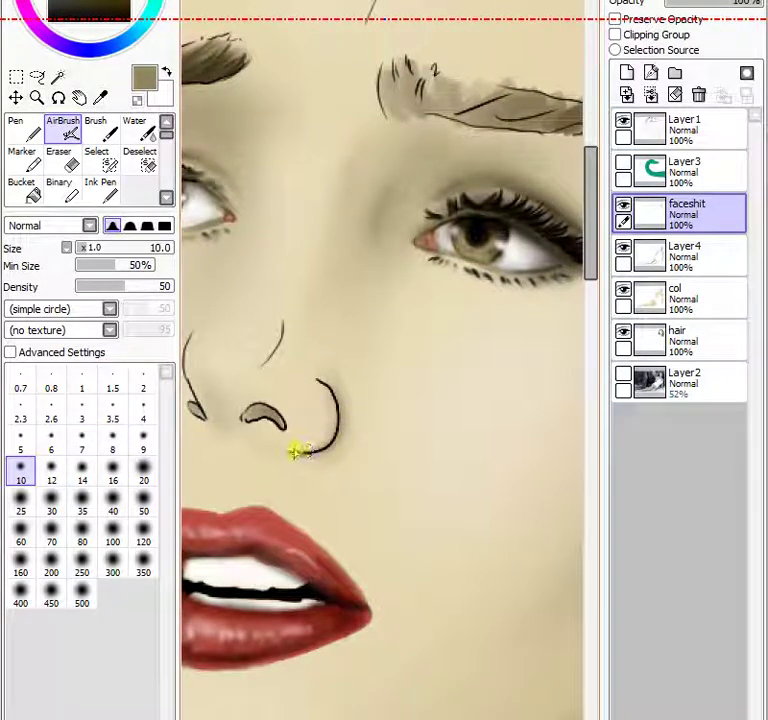
pyautogui.click(82, 440)
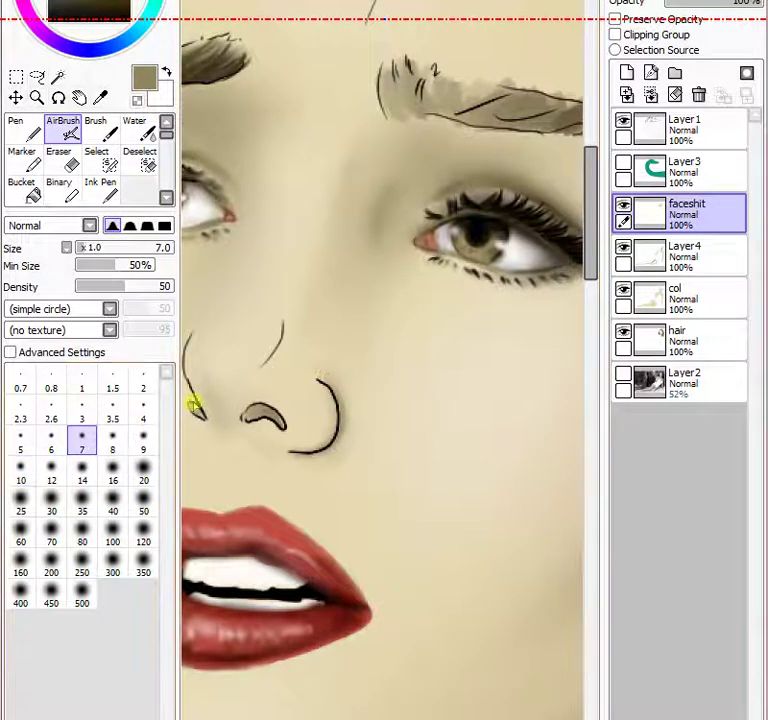
pyautogui.moveTo(338, 428); pyautogui.dragTo(325, 380)
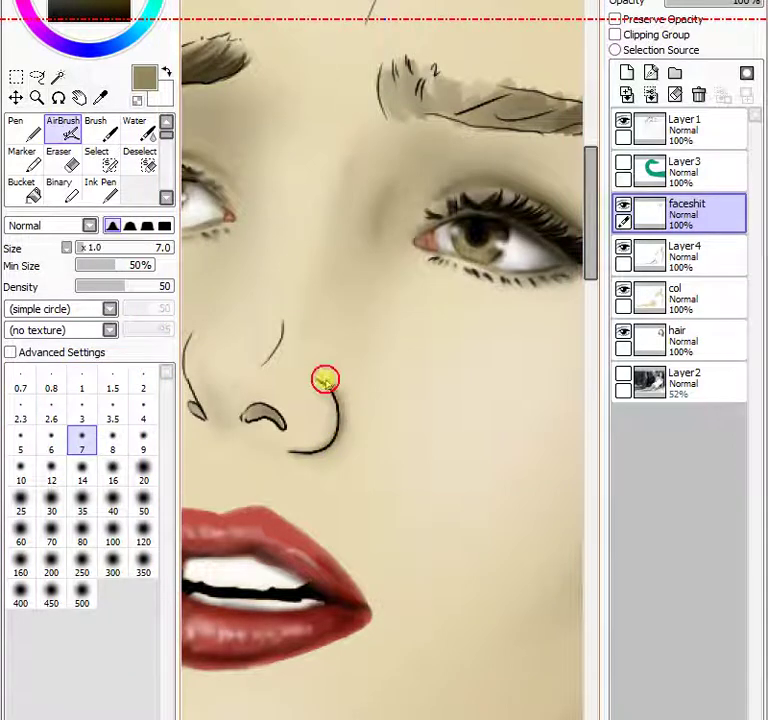
# Erase the line art of the nose wing, nearer nostril and most of the nose-tip line on Layer1 with the Eraser at size 80.
pyautogui.press('Left')
pyautogui.press('Left')
pyautogui.press('Left')
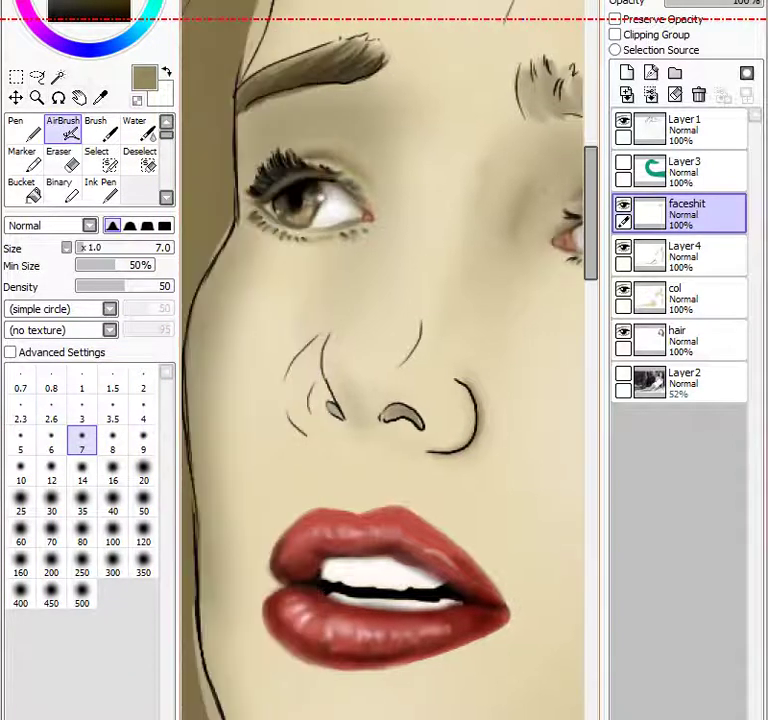
pyautogui.press('Right')
pyautogui.click(667, 126)
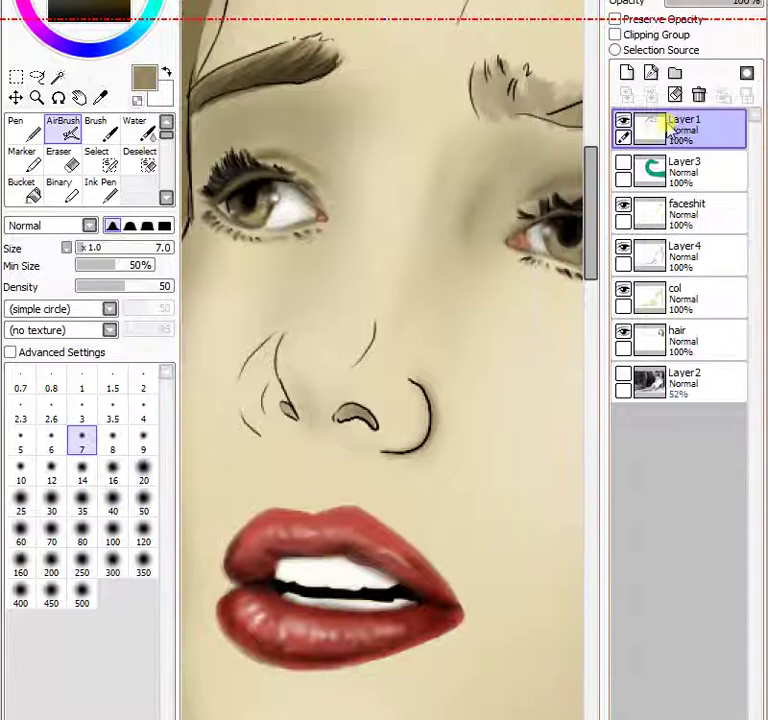
pyautogui.click(60, 160)
pyautogui.moveTo(417, 405)
pyautogui.mouseDown()
pyautogui.moveTo(367, 429)
pyautogui.moveTo(385, 416)
pyautogui.moveTo(423, 422)
pyautogui.moveTo(407, 396)
pyautogui.moveTo(473, 365)
pyautogui.mouseUp()
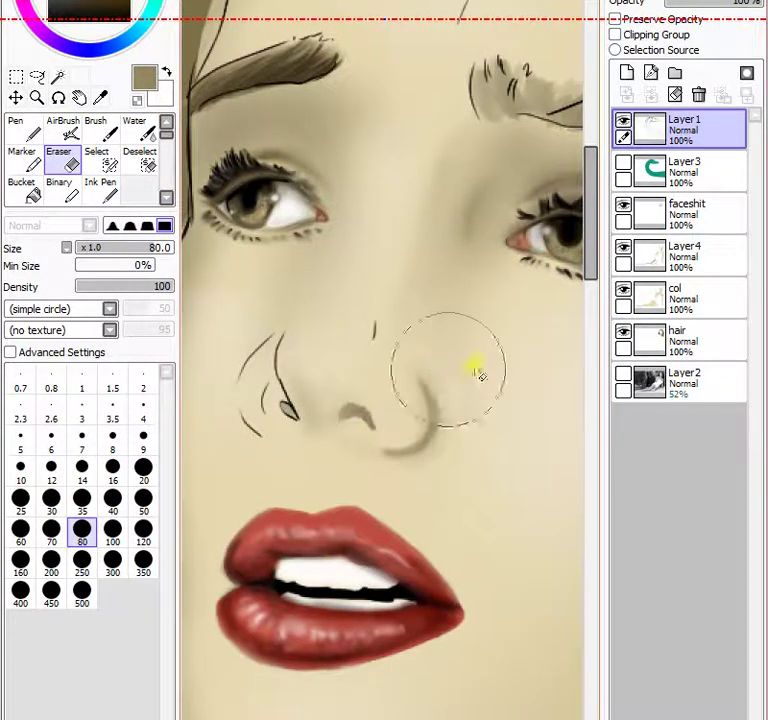
# Soften the shading of the nose wing, nostril and area below the nose on the faceshit layer with the Blur tool at size 14.
pyautogui.scroll(-2, 171, 166)
pyautogui.click(140, 160)
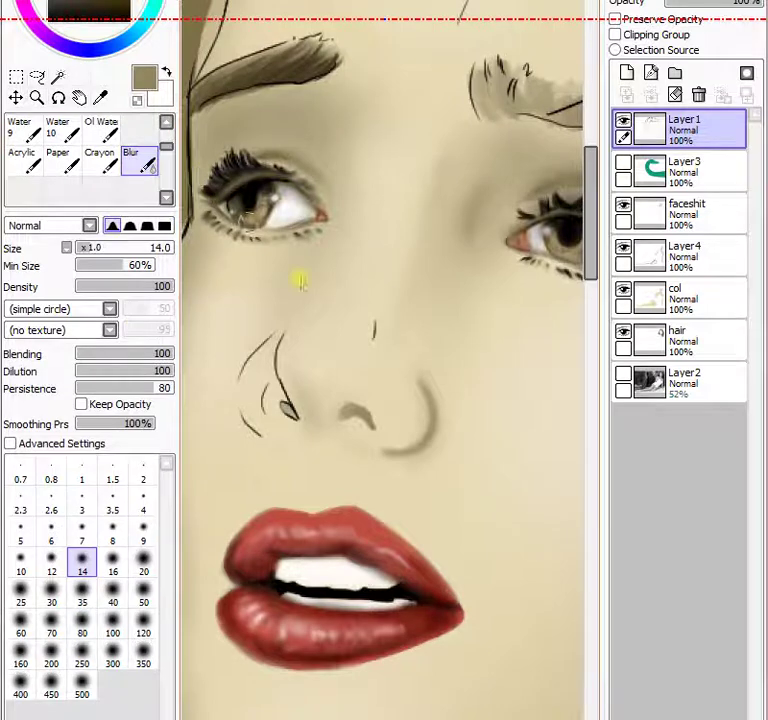
pyautogui.click(697, 215)
pyautogui.moveTo(411, 372)
pyautogui.mouseDown()
pyautogui.moveTo(425, 418)
pyautogui.moveTo(414, 376)
pyautogui.moveTo(423, 359)
pyautogui.moveTo(433, 402)
pyautogui.moveTo(424, 370)
pyautogui.moveTo(425, 436)
pyautogui.moveTo(428, 394)
pyautogui.moveTo(413, 444)
pyautogui.moveTo(425, 407)
pyautogui.moveTo(400, 453)
pyautogui.moveTo(432, 412)
pyautogui.moveTo(412, 448)
pyautogui.moveTo(433, 418)
pyautogui.moveTo(382, 456)
pyautogui.moveTo(390, 454)
pyautogui.moveTo(382, 448)
pyautogui.moveTo(400, 454)
pyautogui.moveTo(378, 452)
pyautogui.moveTo(368, 416)
pyautogui.moveTo(354, 415)
pyautogui.moveTo(361, 429)
pyautogui.moveTo(350, 408)
pyautogui.moveTo(370, 437)
pyautogui.moveTo(363, 418)
pyautogui.moveTo(367, 426)
pyautogui.moveTo(339, 420)
pyautogui.moveTo(443, 296)
pyautogui.moveTo(497, 253)
pyautogui.moveTo(330, 415)
pyautogui.moveTo(309, 412)
pyautogui.moveTo(290, 360)
pyautogui.mouseUp()
pyautogui.moveTo(329, 421)
pyautogui.mouseDown()
pyautogui.moveTo(317, 424)
pyautogui.moveTo(314, 489)
pyautogui.mouseUp()
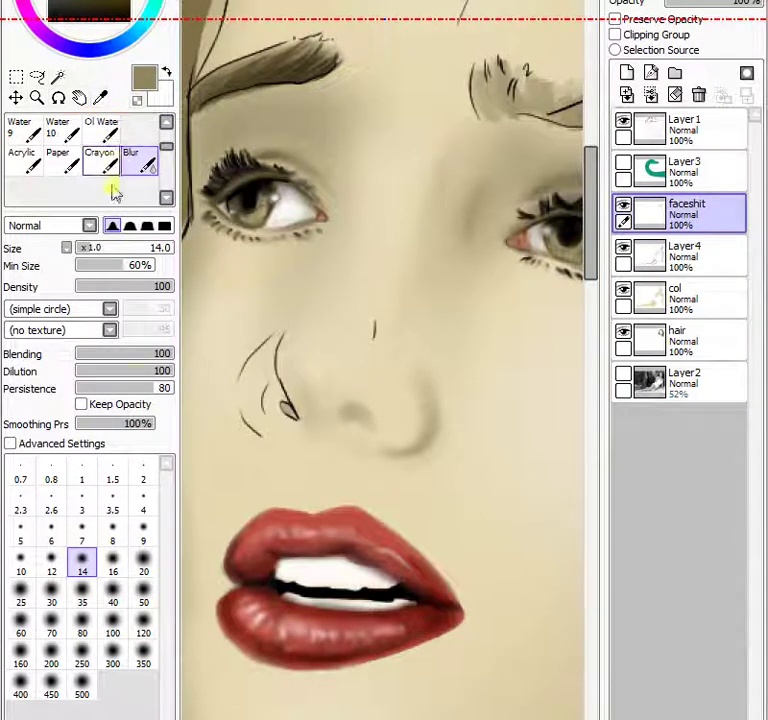
# Shade the groove between the nose and upper lip in olive-brown with the AirBrush at size 40.
pyautogui.click(100, 97)
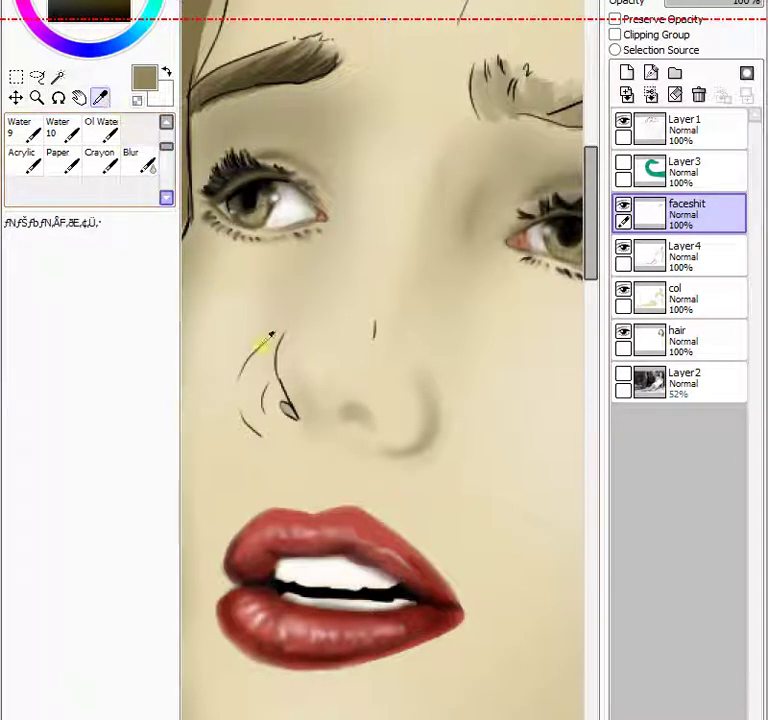
pyautogui.click(335, 436)
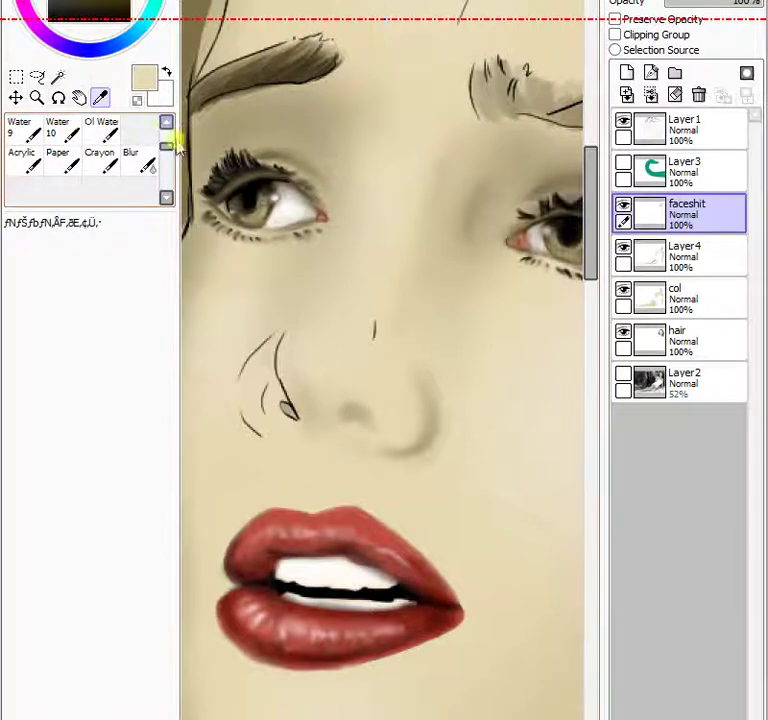
pyautogui.scroll(2, 165, 150)
pyautogui.click(63, 130)
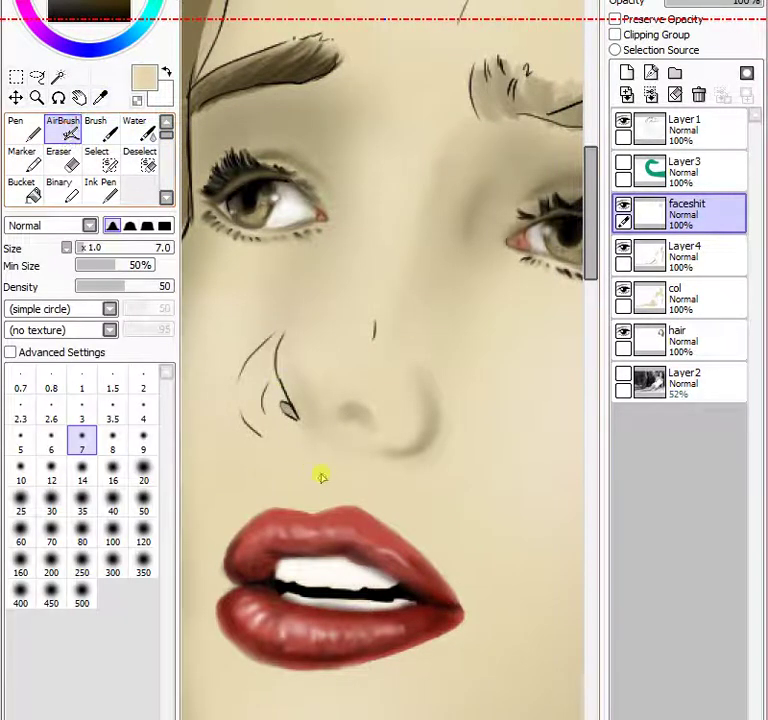
pyautogui.click(115, 468)
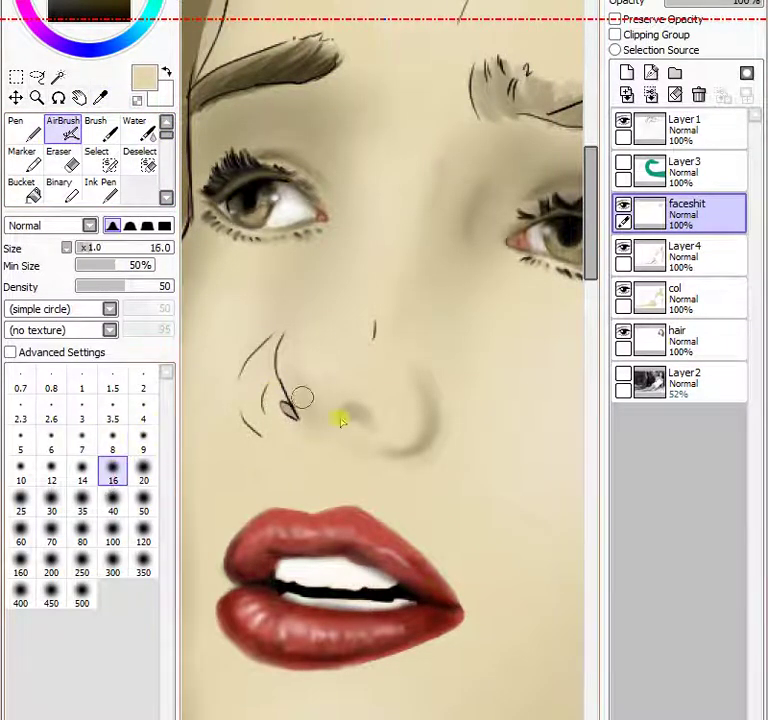
pyautogui.click(113, 500)
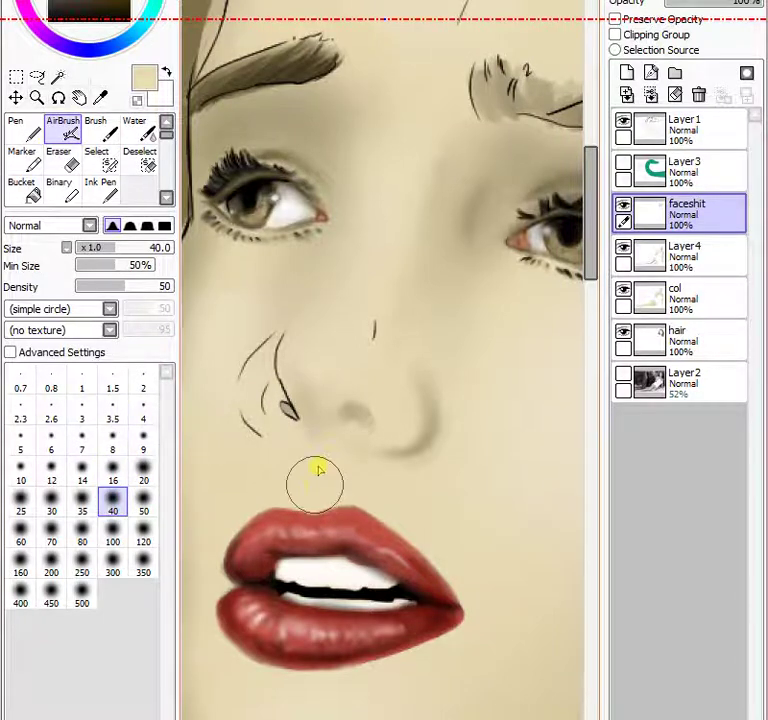
pyautogui.click(84, 2)
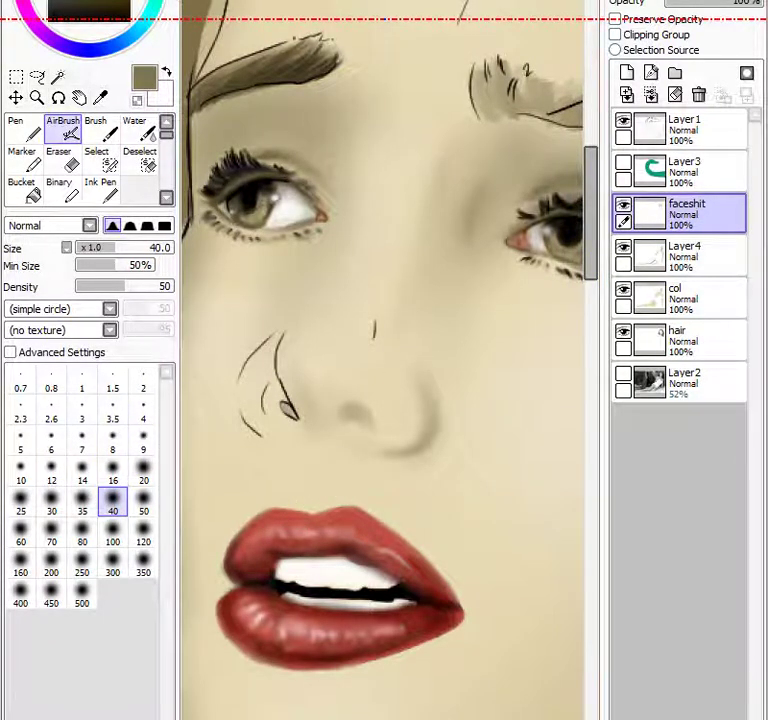
pyautogui.moveTo(321, 462); pyautogui.dragTo(313, 507)
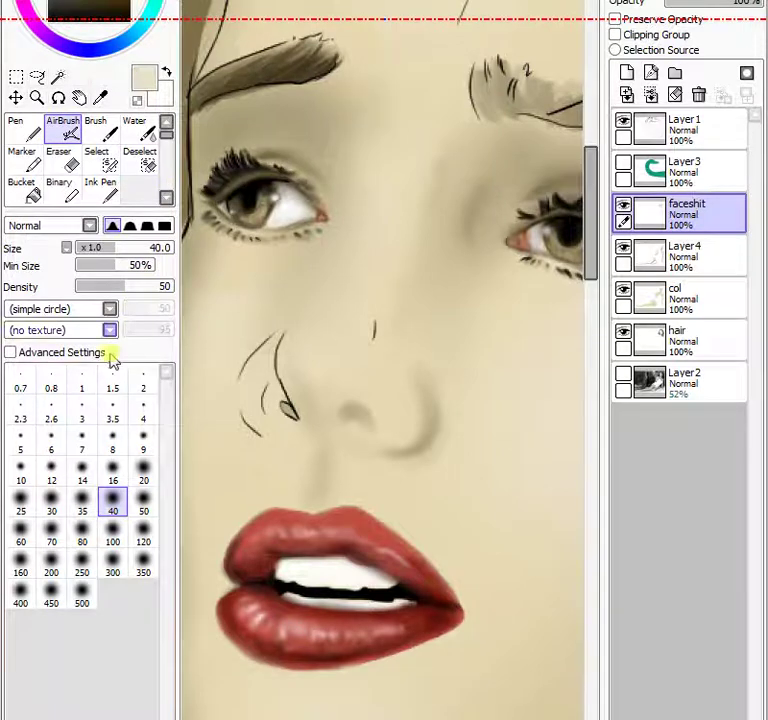
# Add pale beige light along the upper lip's top edge and beside the groove under the nose with the AirBrush at size 7.
pyautogui.click(84, 440)
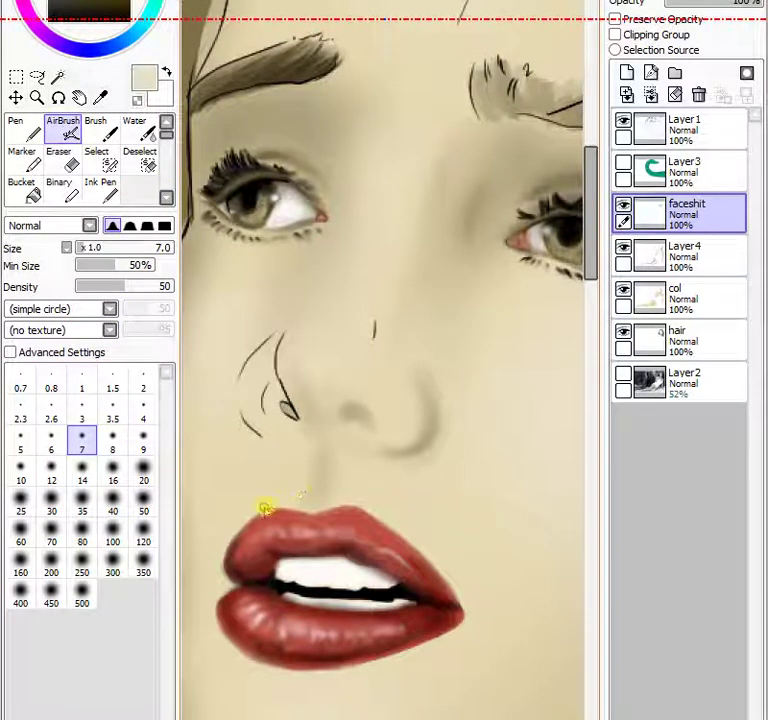
pyautogui.moveTo(265, 505); pyautogui.dragTo(352, 503)
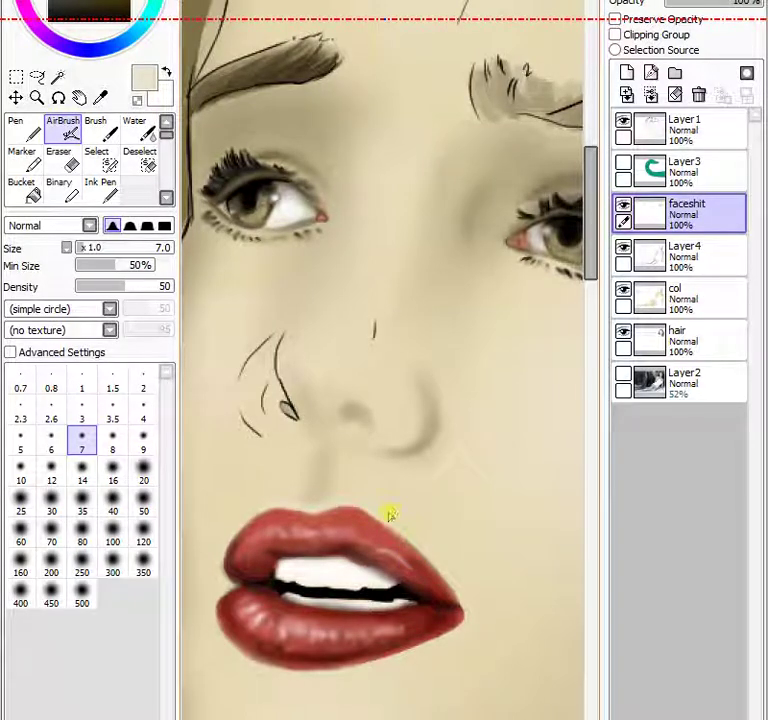
pyautogui.moveTo(338, 436)
pyautogui.mouseDown()
pyautogui.moveTo(311, 484)
pyautogui.moveTo(283, 495)
pyautogui.moveTo(309, 475)
pyautogui.moveTo(305, 484)
pyautogui.moveTo(291, 499)
pyautogui.moveTo(297, 471)
pyautogui.moveTo(292, 499)
pyautogui.moveTo(330, 487)
pyautogui.mouseUp()
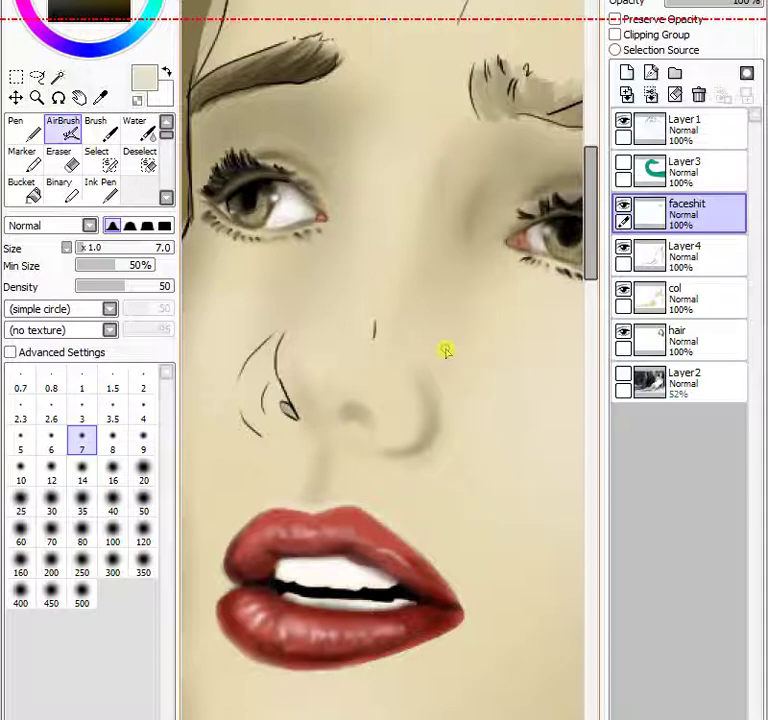
# Lighten the skin on both sides of the groove under the nose in pale beige with the AirBrush at size 14.
pyautogui.click(82, 470)
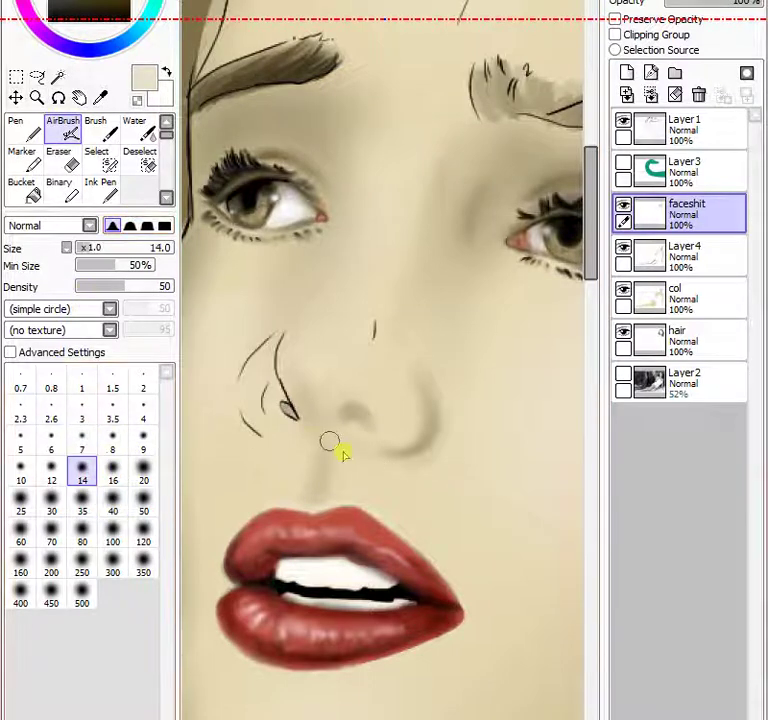
pyautogui.moveTo(343, 453); pyautogui.dragTo(334, 497)
pyautogui.moveTo(355, 414); pyautogui.dragTo(284, 497)
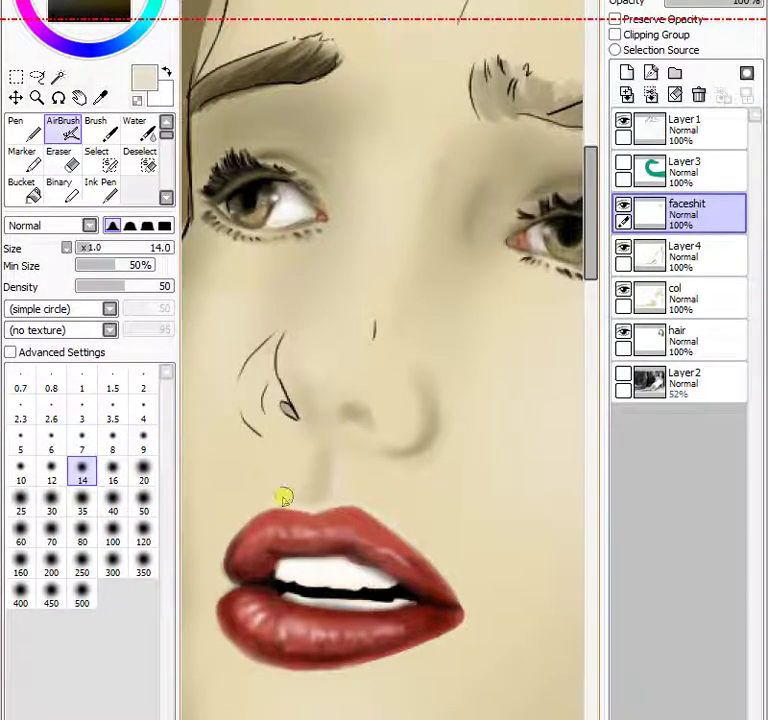
pyautogui.moveTo(302, 453); pyautogui.dragTo(320, 408)
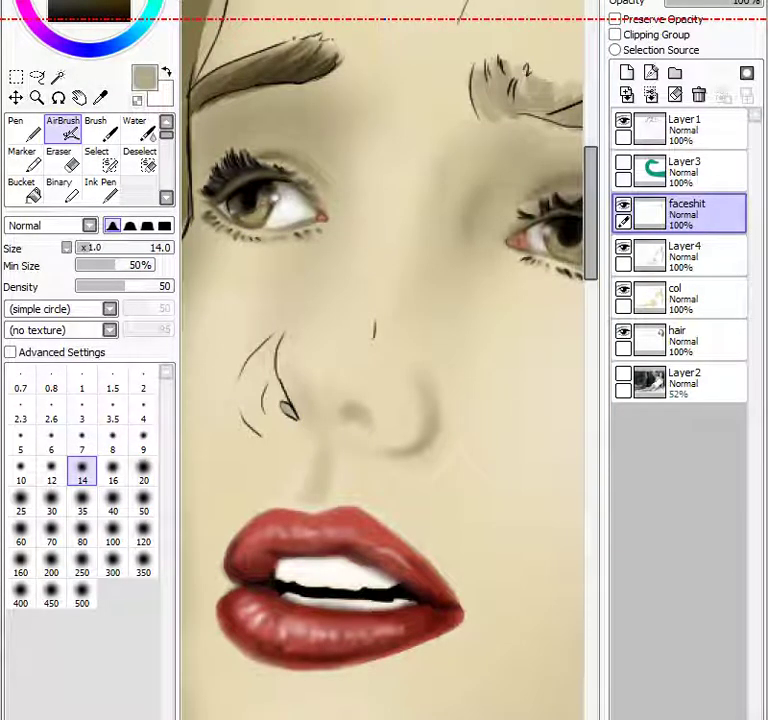
# Deepen the groove's shadow above the upper lip in a sampled tan and blend it with the Water tool at size 16.
pyautogui.keyDown('alt'); pyautogui.click(385, 468); pyautogui.keyUp('alt')
pyautogui.moveTo(316, 503)
pyautogui.mouseDown()
pyautogui.moveTo(331, 474)
pyautogui.moveTo(322, 507)
pyautogui.mouseUp()
pyautogui.click(134, 127)
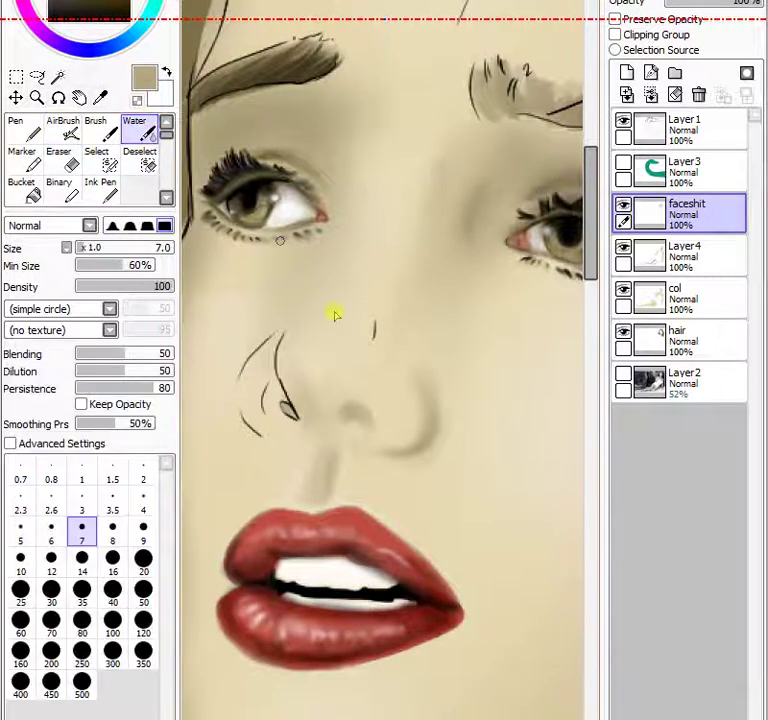
pyautogui.click(112, 558)
pyautogui.moveTo(337, 439)
pyautogui.mouseDown()
pyautogui.moveTo(326, 495)
pyautogui.moveTo(334, 441)
pyautogui.moveTo(320, 491)
pyautogui.moveTo(327, 471)
pyautogui.moveTo(313, 490)
pyautogui.moveTo(319, 429)
pyautogui.moveTo(348, 438)
pyautogui.moveTo(340, 491)
pyautogui.moveTo(346, 458)
pyautogui.moveTo(325, 501)
pyautogui.moveTo(345, 449)
pyautogui.moveTo(323, 498)
pyautogui.moveTo(315, 445)
pyautogui.moveTo(297, 472)
pyautogui.moveTo(305, 465)
pyautogui.moveTo(294, 489)
pyautogui.moveTo(317, 445)
pyautogui.moveTo(311, 495)
pyautogui.moveTo(323, 442)
pyautogui.moveTo(333, 447)
pyautogui.moveTo(349, 429)
pyautogui.moveTo(318, 442)
pyautogui.mouseUp()
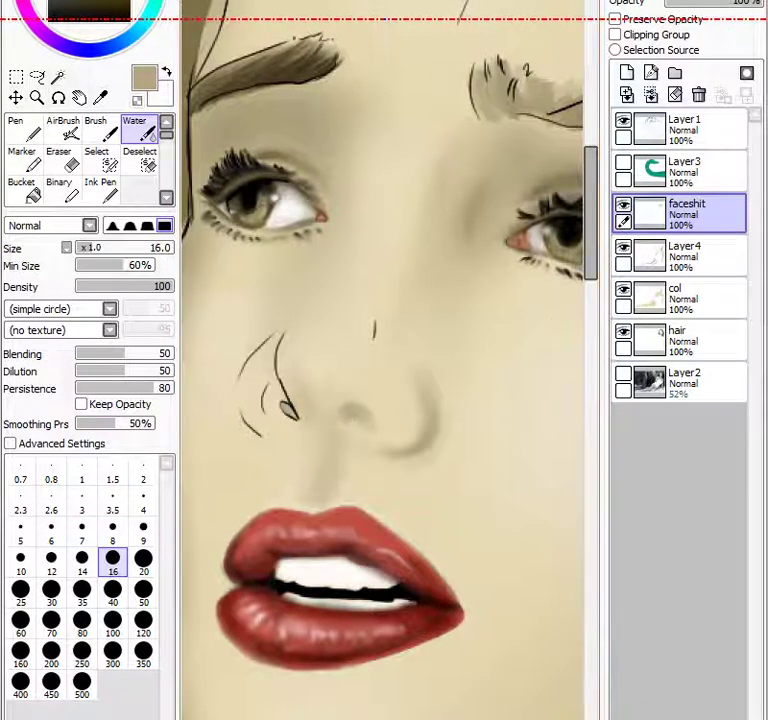
# Paint a cream highlight along the upper lip's top edge with the AirBrush at size 7.
pyautogui.click(166, 72)
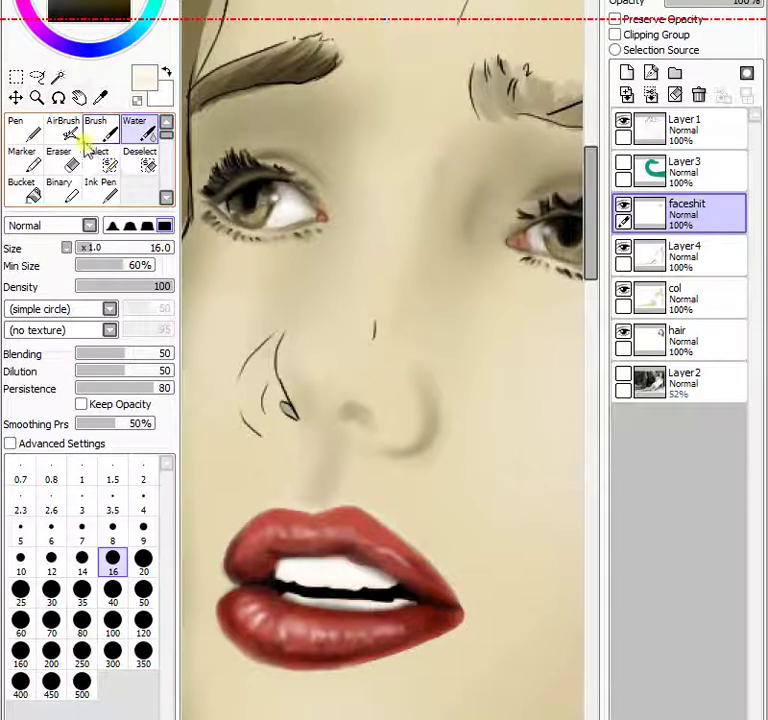
pyautogui.click(62, 130)
pyautogui.click(82, 408)
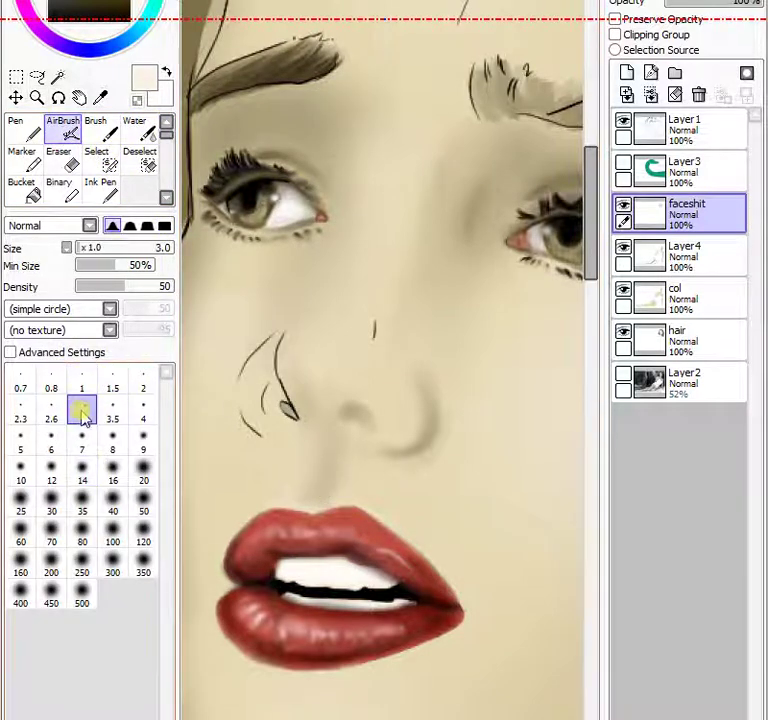
pyautogui.click(82, 438)
pyautogui.moveTo(342, 504); pyautogui.dragTo(380, 524)
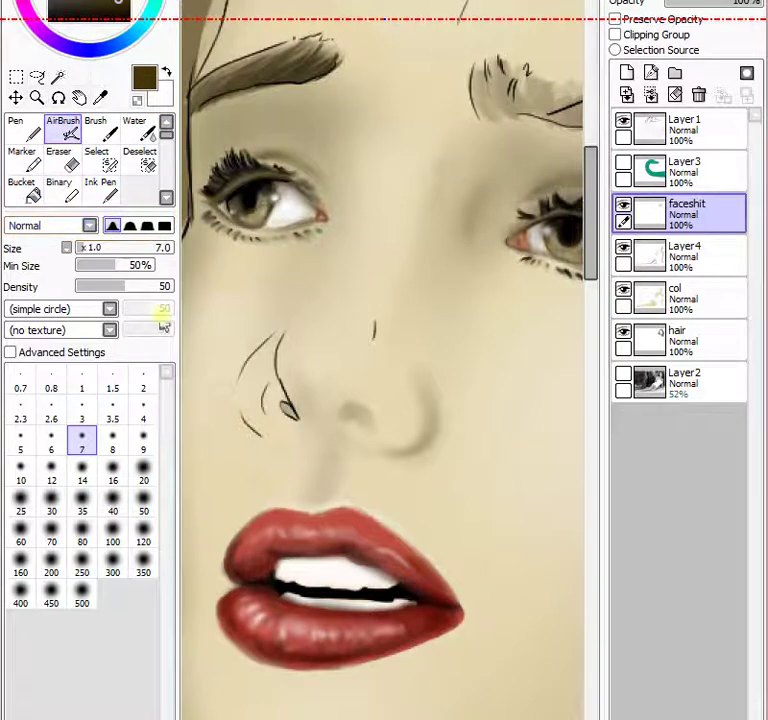
# Darken the nearer nostril in dark brown using the Fine_Flat Brush at size 16.
pyautogui.click(94, 129)
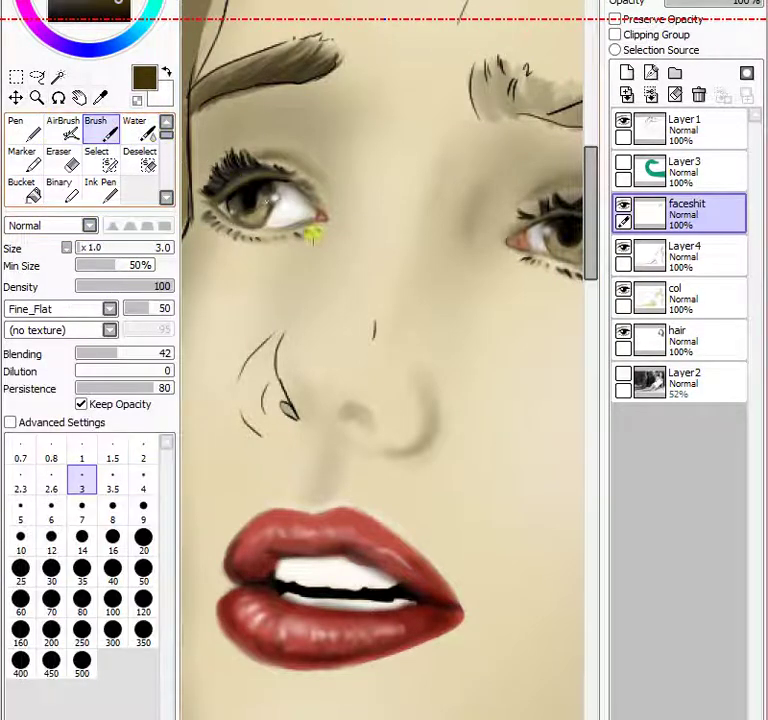
pyautogui.click(113, 540)
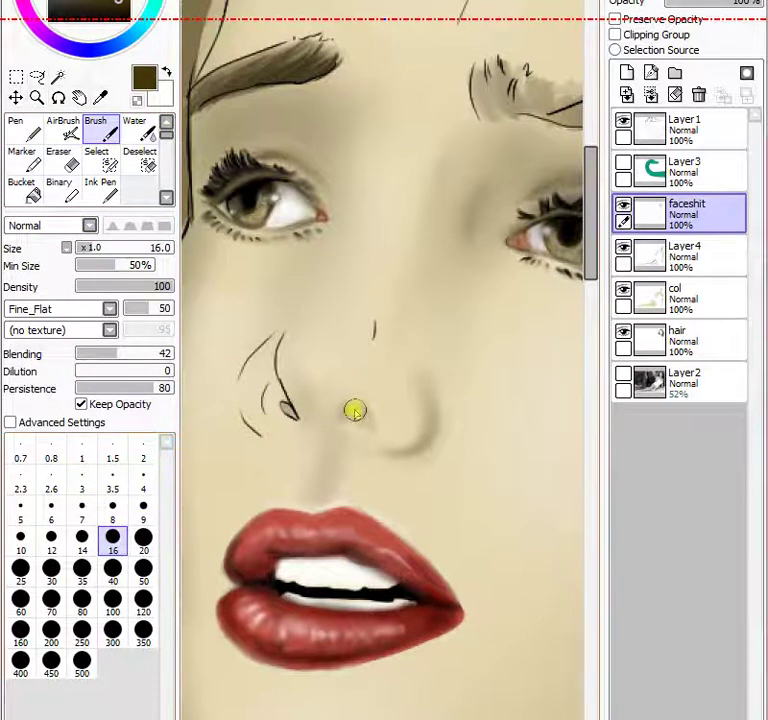
pyautogui.moveTo(348, 411); pyautogui.dragTo(398, 428)
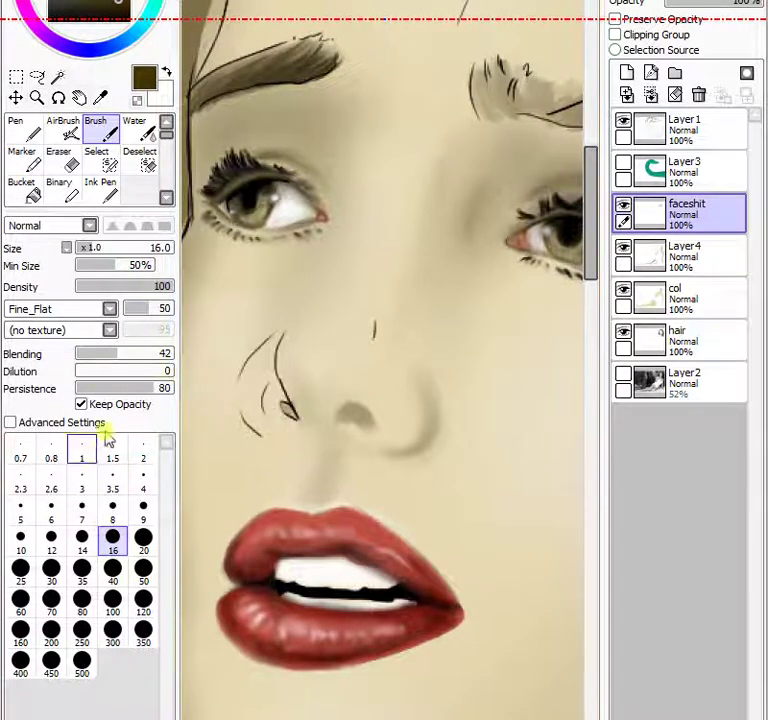
# Change the Brush shape to simple circle and fill both nostrils in dark brown at size 7.
pyautogui.click(108, 309)
pyautogui.click(93, 327)
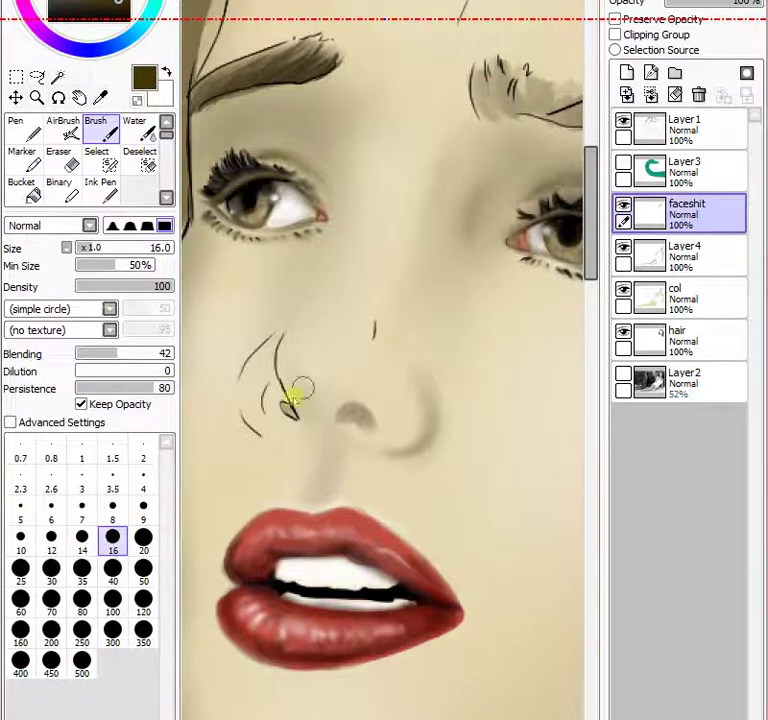
pyautogui.click(82, 510)
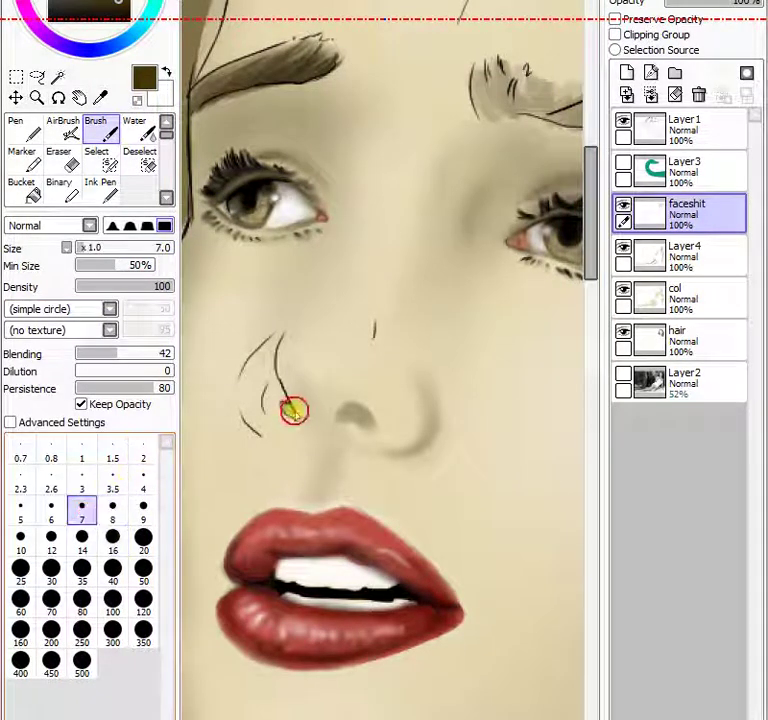
pyautogui.moveTo(294, 411)
pyautogui.mouseDown()
pyautogui.moveTo(323, 402)
pyautogui.moveTo(365, 418)
pyautogui.moveTo(292, 413)
pyautogui.mouseUp()
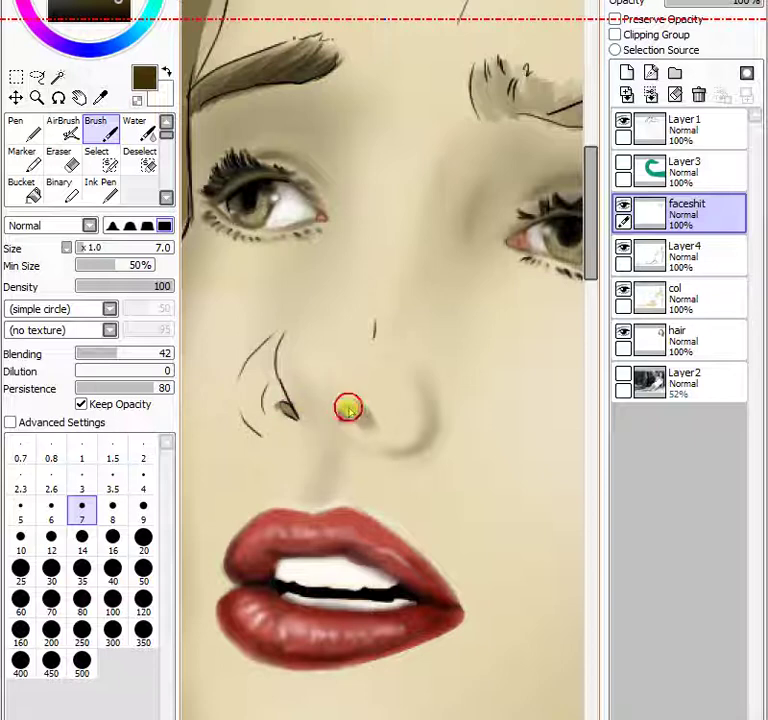
pyautogui.moveTo(348, 408)
pyautogui.mouseDown()
pyautogui.moveTo(371, 429)
pyautogui.moveTo(355, 411)
pyautogui.mouseUp()
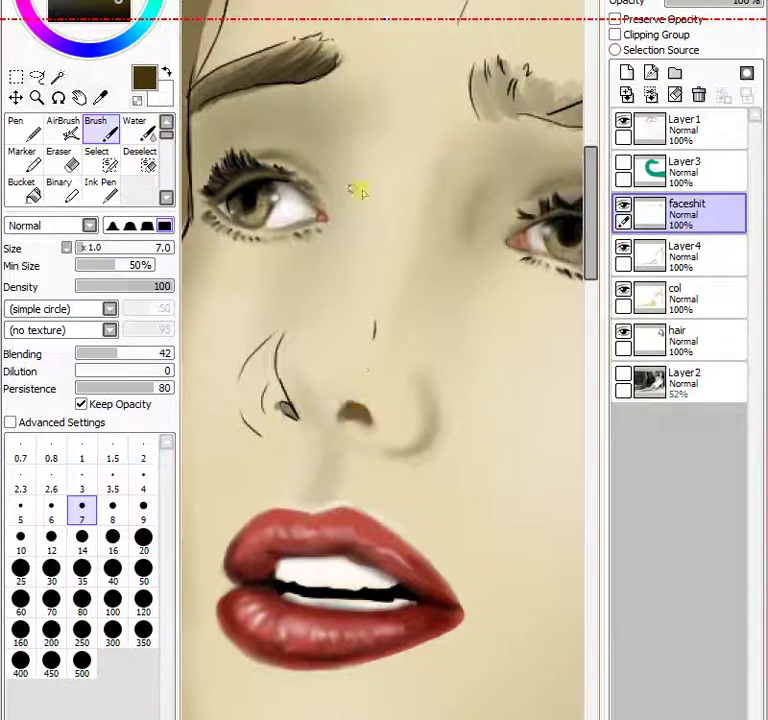
# Shade the far nostril wing and the side of the nose in brown with the AirBrush at sizes 30 to 40.
pyautogui.click(65, 129)
pyautogui.click(115, 503)
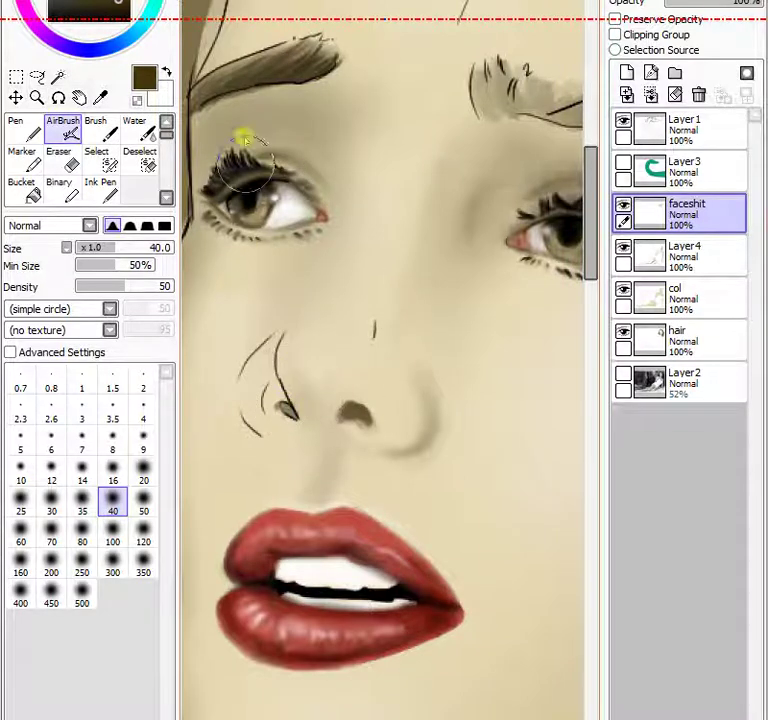
pyautogui.click(82, 497)
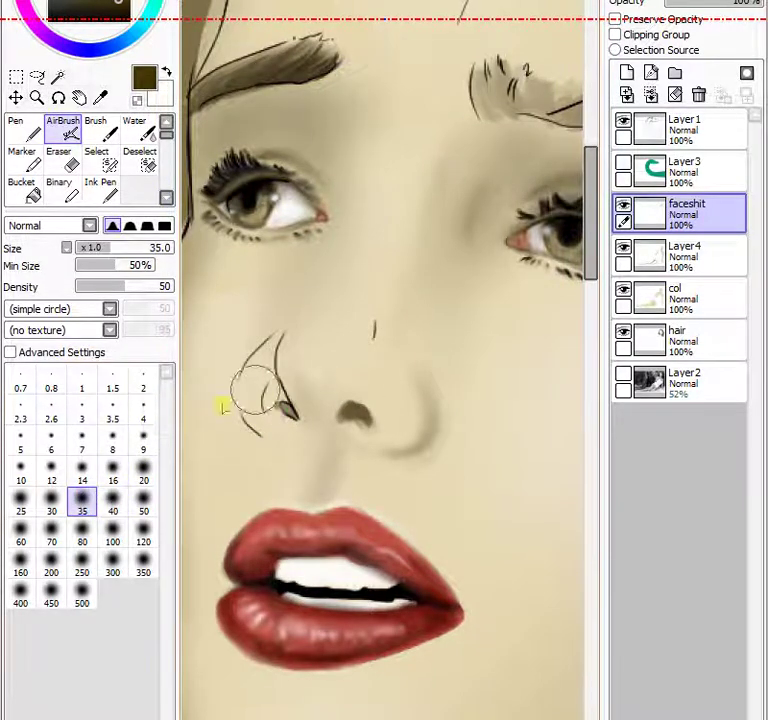
pyautogui.click(51, 497)
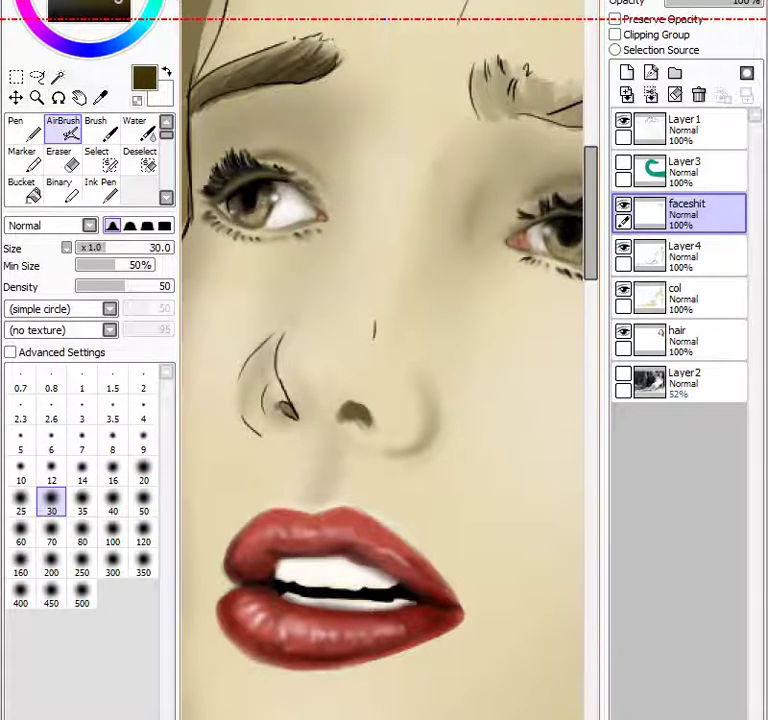
pyautogui.click(82, 499)
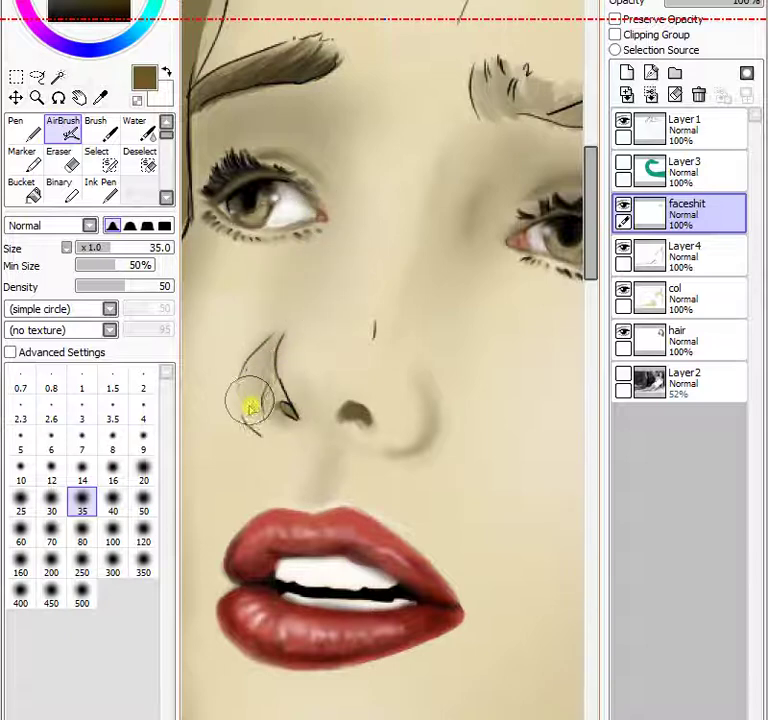
# Erase the far nostril's line art on Layer1 with the Eraser at size 80 and return to the faceshit layer.
pyautogui.click(677, 123)
pyautogui.click(66, 161)
pyautogui.moveTo(283, 335); pyautogui.dragTo(257, 369)
pyautogui.click(623, 205)
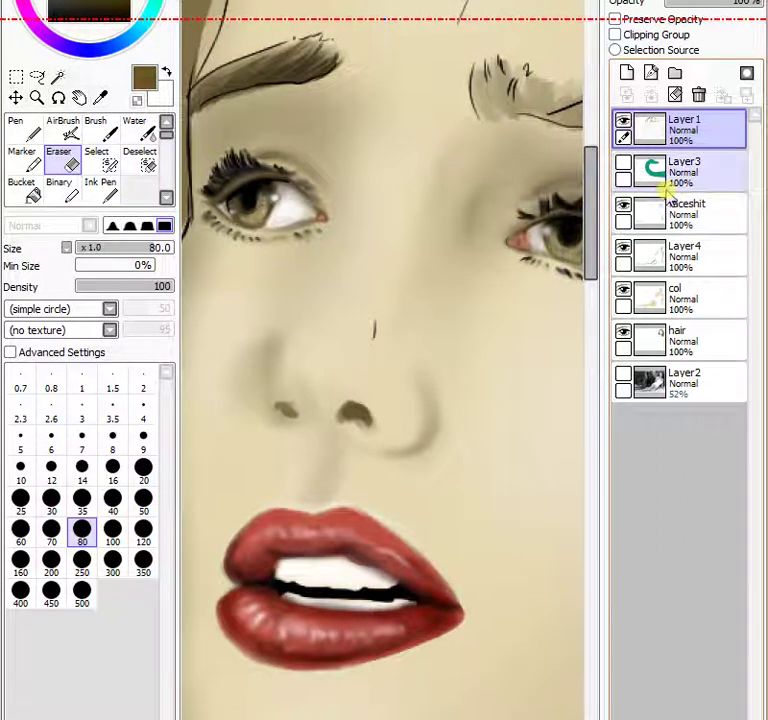
pyautogui.click(678, 210)
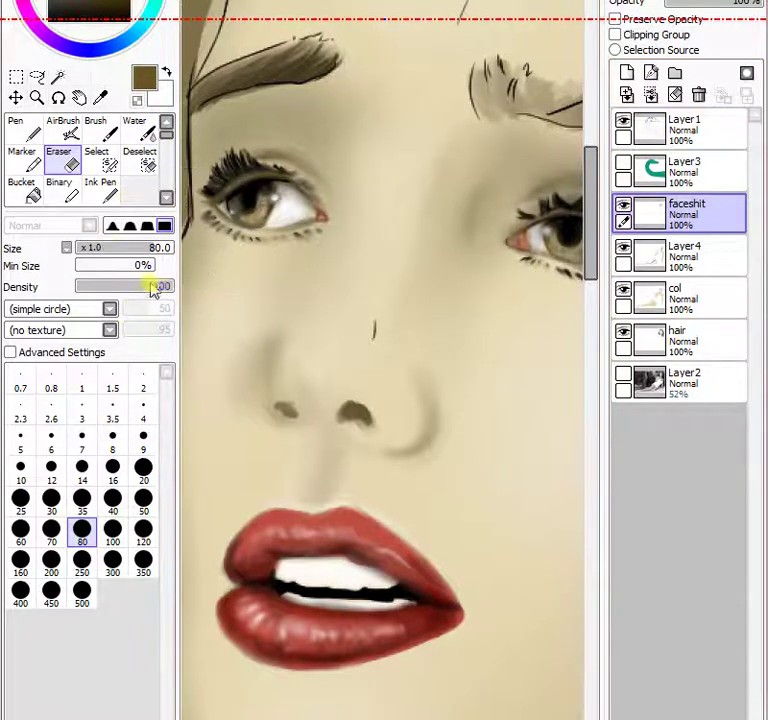
# Sample a tan skin tone beside the nose and blend the nose bridge and tip with the Water tool at size 16.
pyautogui.click(101, 98)
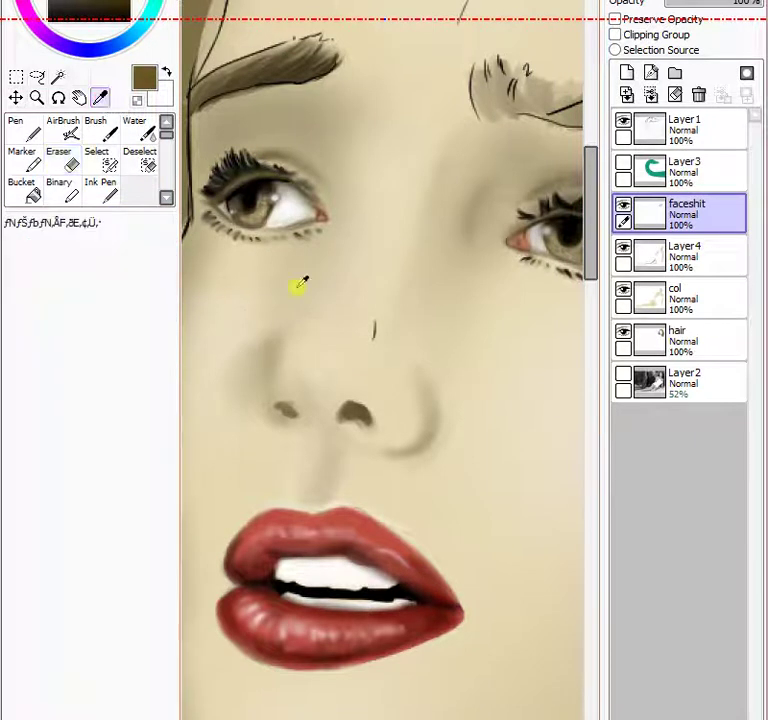
pyautogui.click(289, 327)
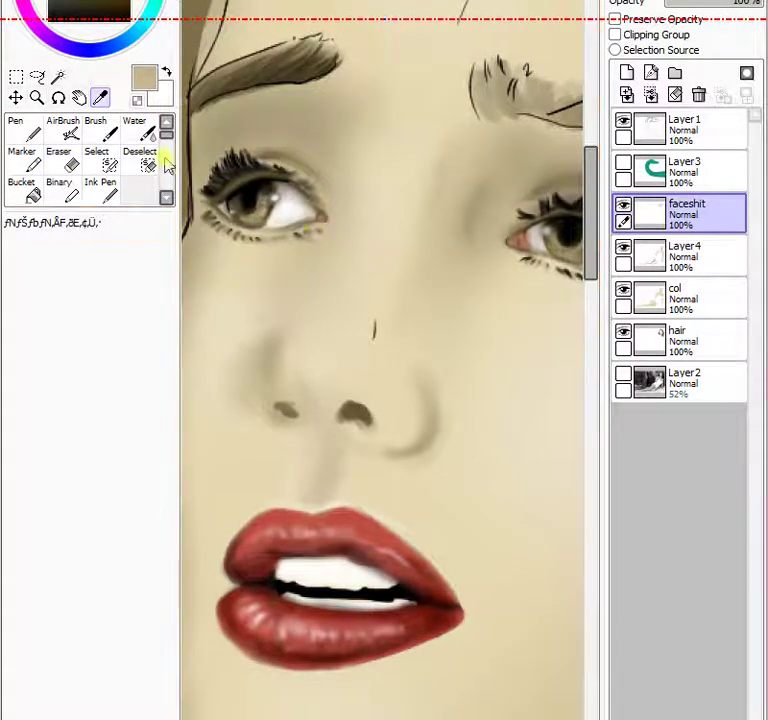
pyautogui.click(134, 130)
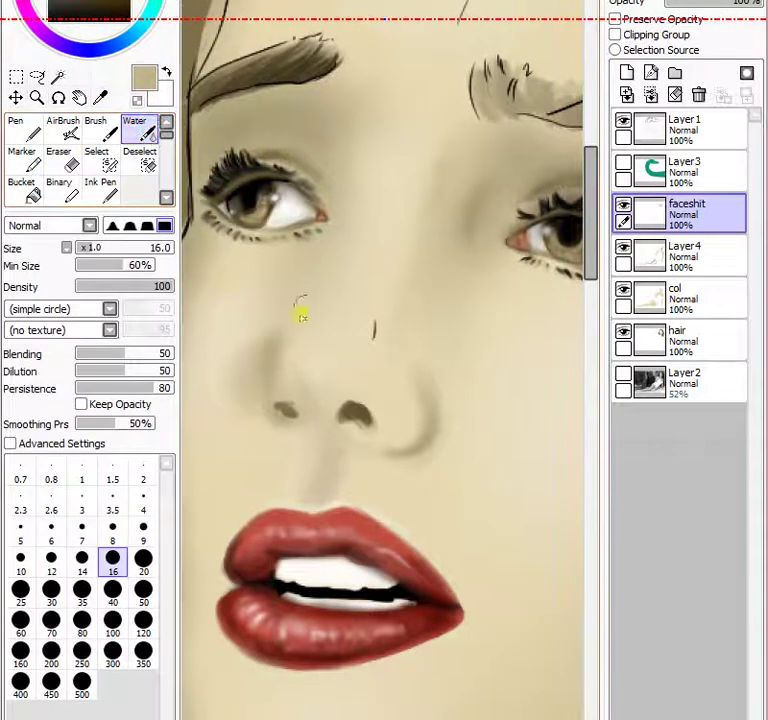
pyautogui.moveTo(290, 325)
pyautogui.mouseDown()
pyautogui.moveTo(320, 289)
pyautogui.moveTo(285, 351)
pyautogui.moveTo(313, 312)
pyautogui.moveTo(290, 368)
pyautogui.moveTo(333, 285)
pyautogui.moveTo(307, 311)
pyautogui.moveTo(350, 215)
pyautogui.moveTo(288, 332)
pyautogui.moveTo(341, 200)
pyautogui.mouseUp()
pyautogui.moveTo(315, 352); pyautogui.dragTo(360, 308)
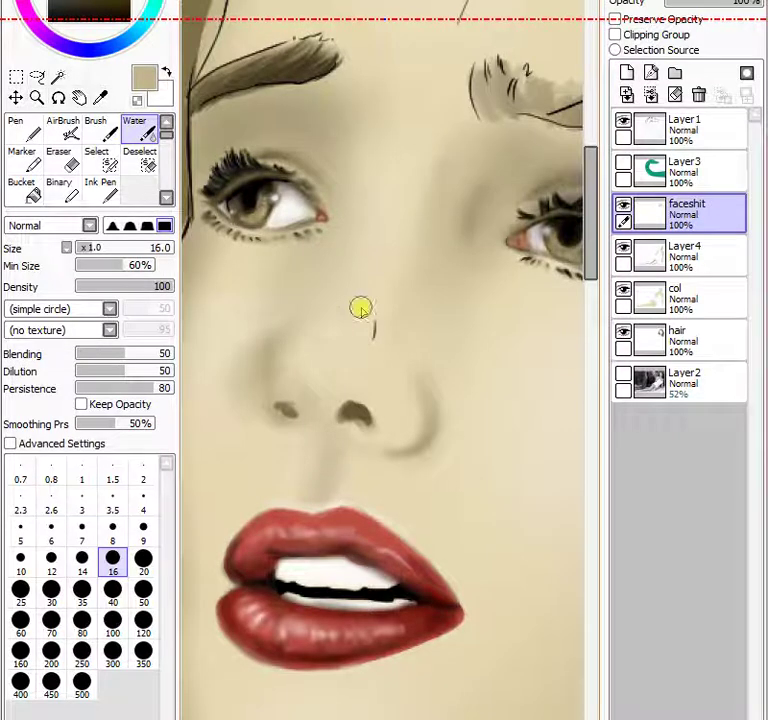
pyautogui.moveTo(312, 358); pyautogui.dragTo(309, 364)
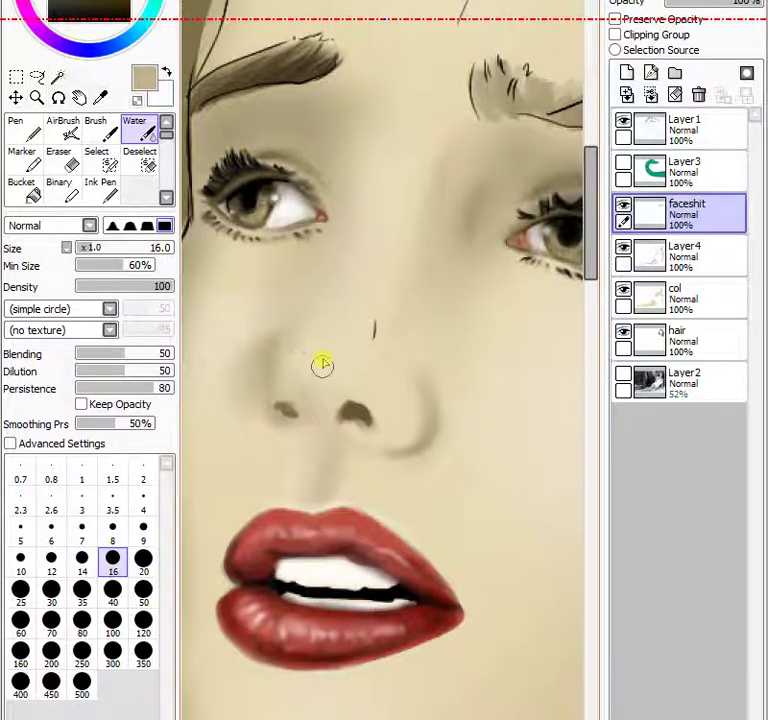
pyautogui.moveTo(318, 354)
pyautogui.mouseDown()
pyautogui.moveTo(367, 326)
pyautogui.moveTo(337, 361)
pyautogui.moveTo(345, 270)
pyautogui.moveTo(333, 312)
pyautogui.moveTo(308, 341)
pyautogui.mouseUp()
# Paint a soft off-white highlight on the nose tip with the AirBrush at size 35.
pyautogui.rightClick(298, 204)
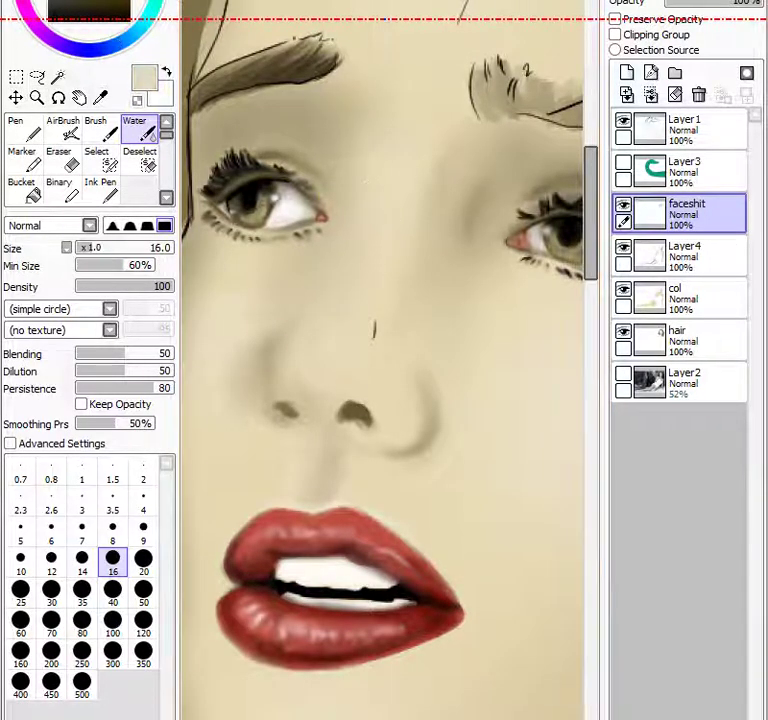
pyautogui.click(64, 130)
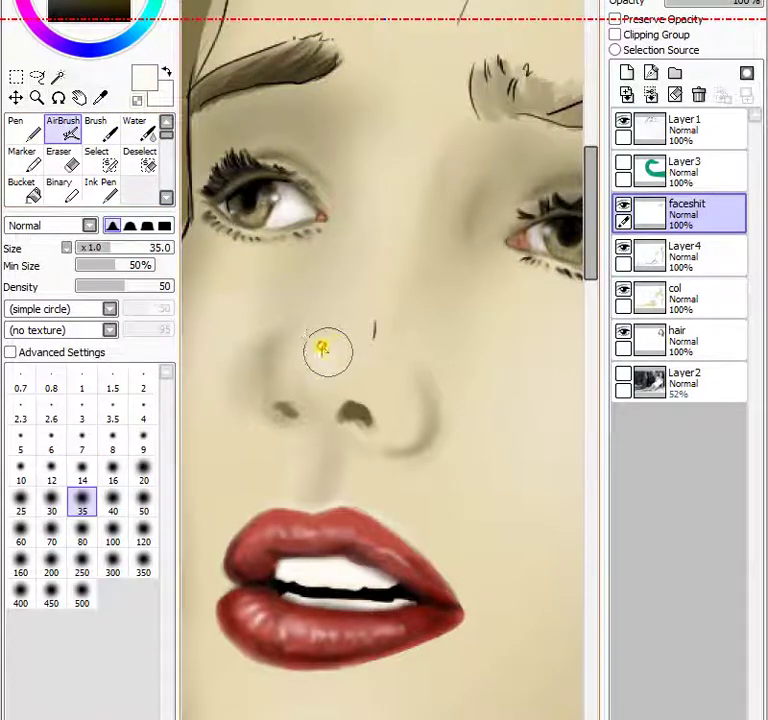
pyautogui.moveTo(323, 349)
pyautogui.mouseDown()
pyautogui.moveTo(304, 351)
pyautogui.moveTo(317, 330)
pyautogui.mouseUp()
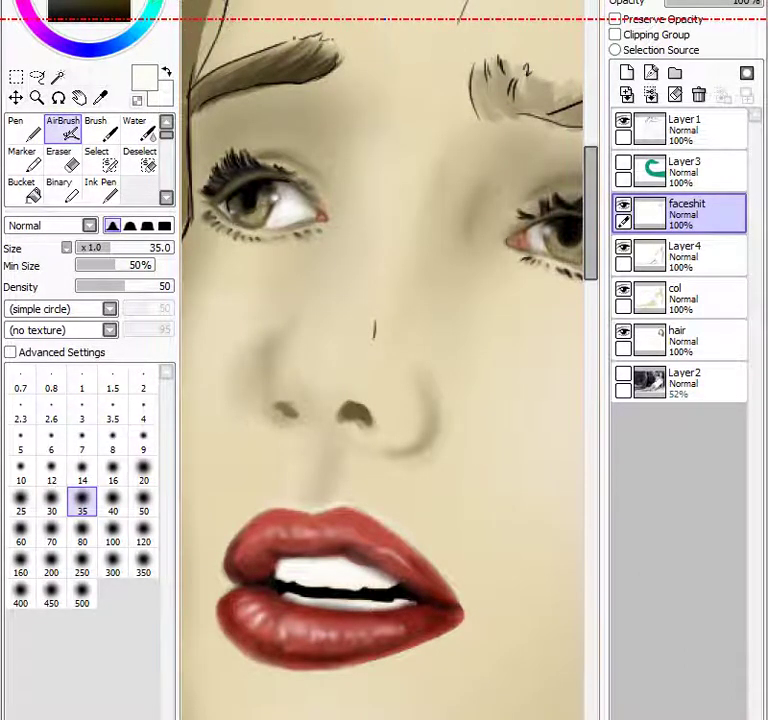
pyautogui.moveTo(328, 352)
pyautogui.mouseDown()
pyautogui.moveTo(330, 340)
pyautogui.moveTo(340, 340)
pyautogui.moveTo(310, 341)
pyautogui.moveTo(336, 353)
pyautogui.mouseUp()
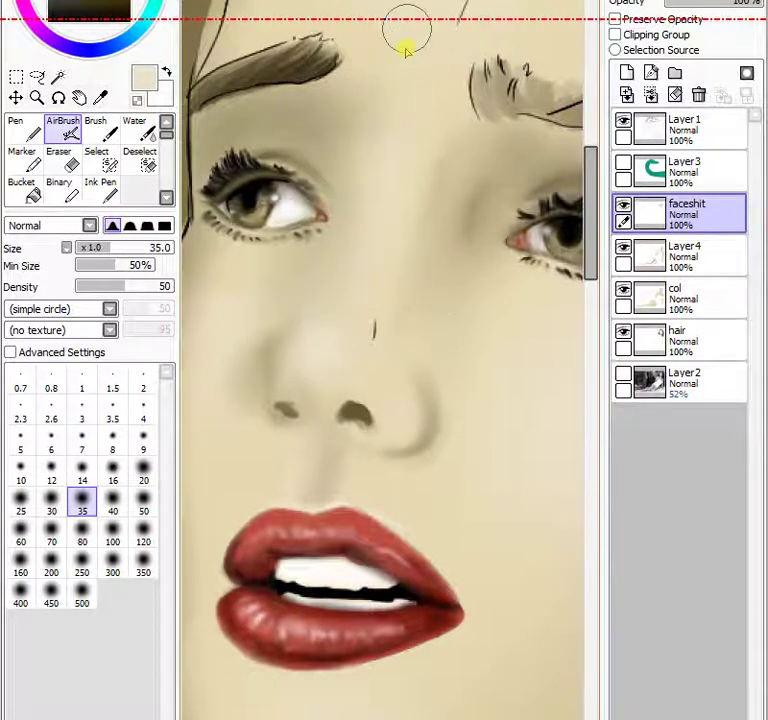
# Soften the shadow around the nearer nostril wing with the Blur tool at size 40.
pyautogui.scroll(-4, 511, 192)
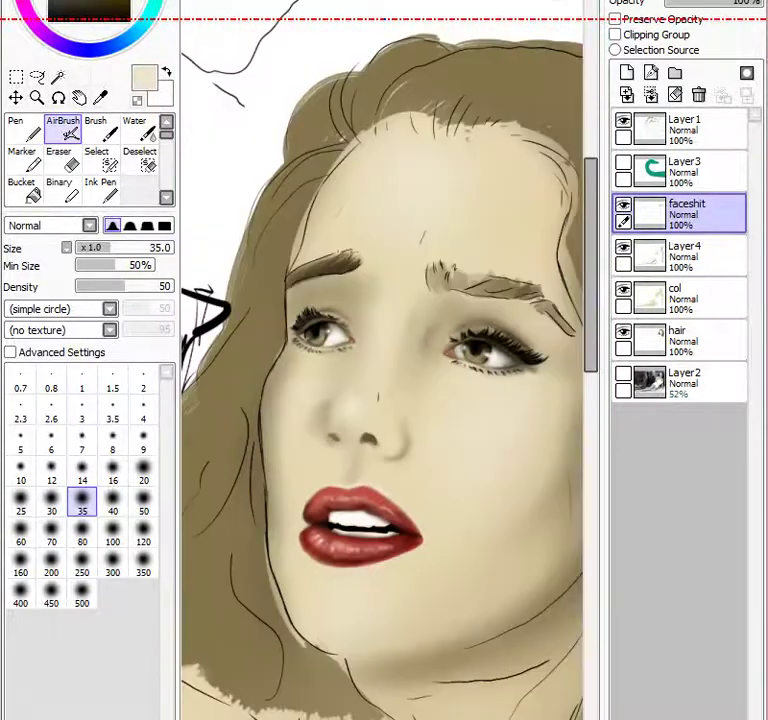
pyautogui.scroll(-3, 385, 470)
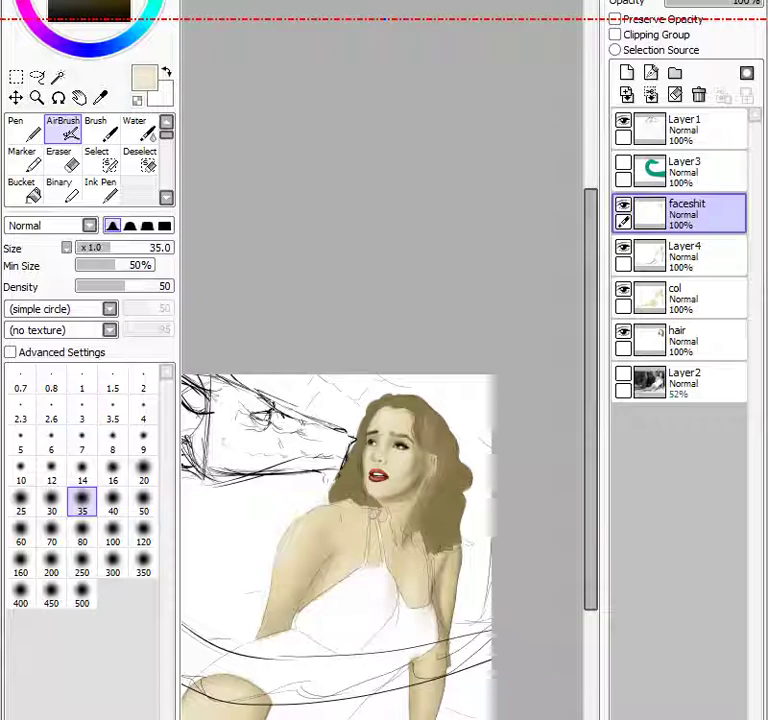
pyautogui.scroll(8, 382, 464)
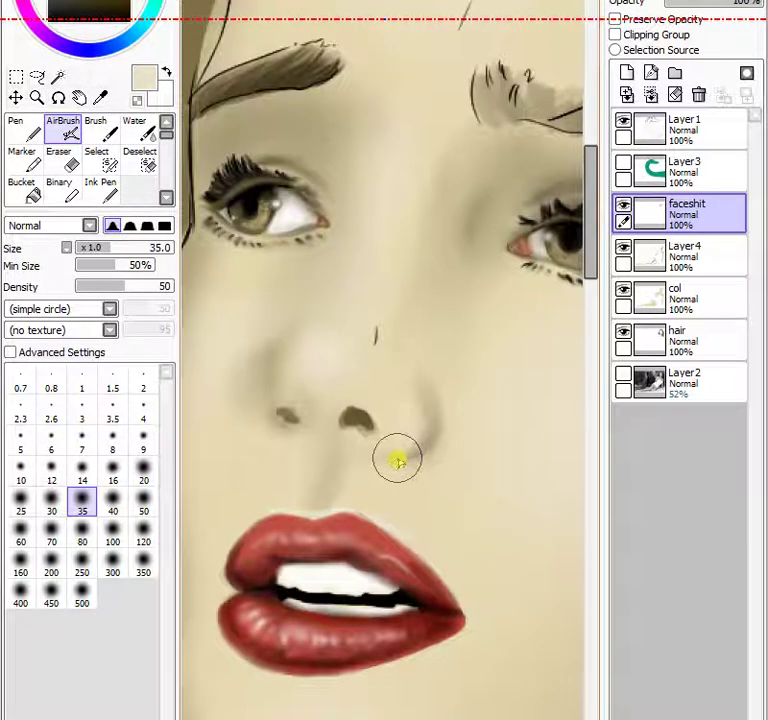
pyautogui.click(166, 196)
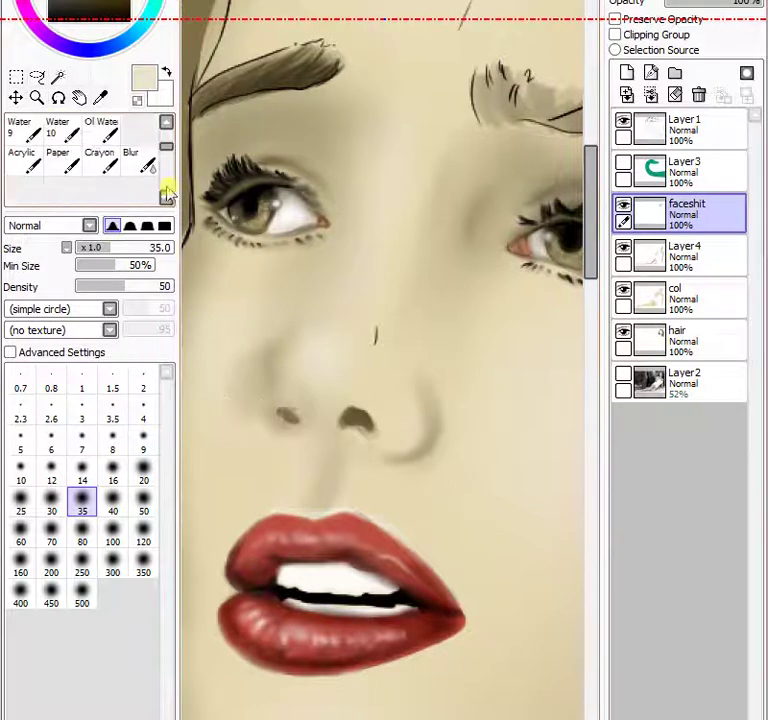
pyautogui.click(139, 160)
pyautogui.click(113, 590)
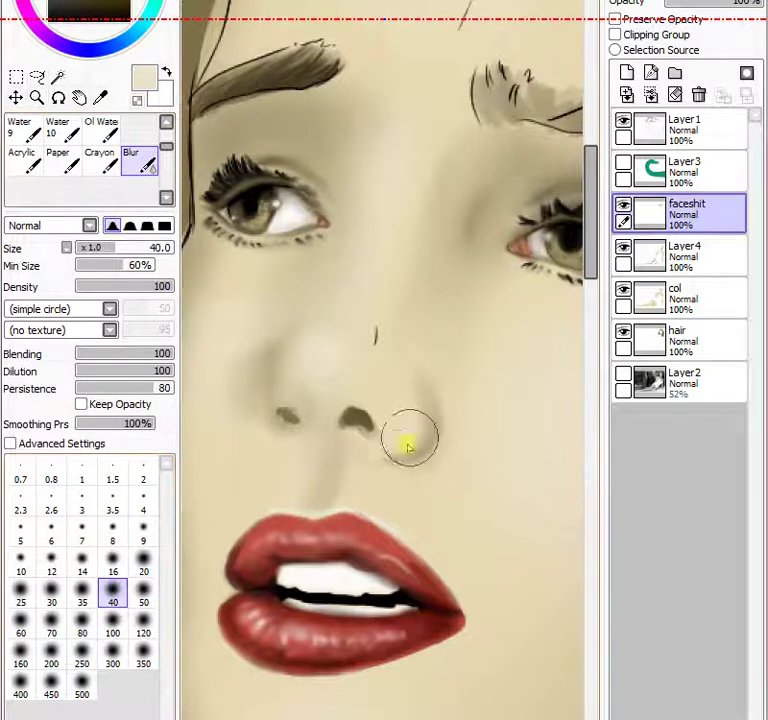
pyautogui.moveTo(406, 446)
pyautogui.mouseDown()
pyautogui.moveTo(429, 427)
pyautogui.moveTo(427, 435)
pyautogui.mouseUp()
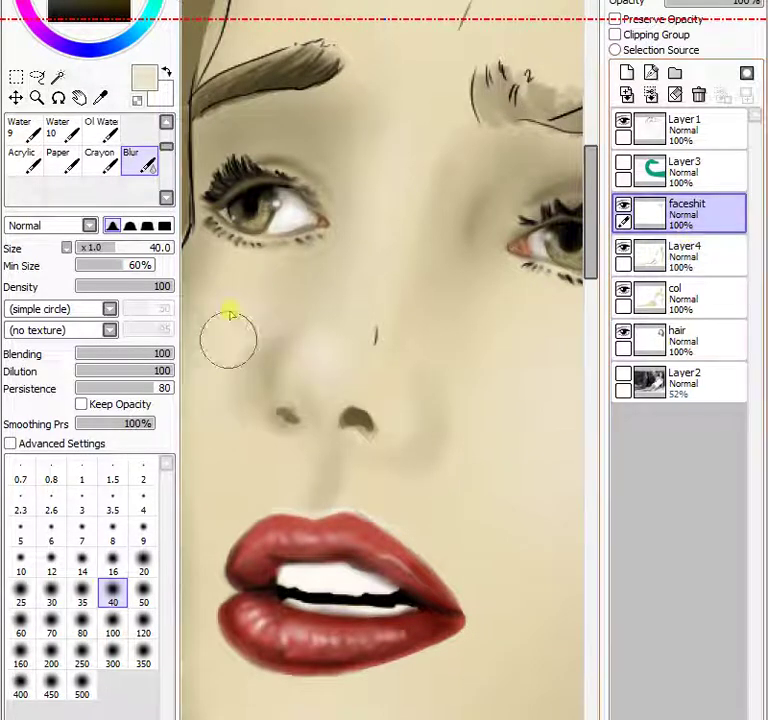
# Redefine the crease around the nearer nostril wing in olive brown with the AirBrush, reducing the size from 35 to 12 and 9.
pyautogui.scroll(1, 170, 140)
pyautogui.scroll(1, 170, 140)
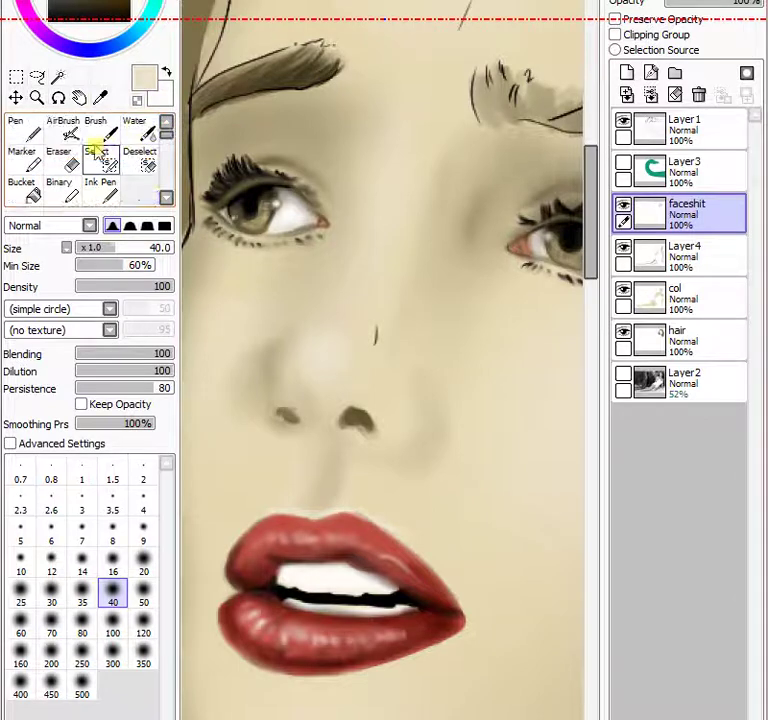
pyautogui.click(62, 127)
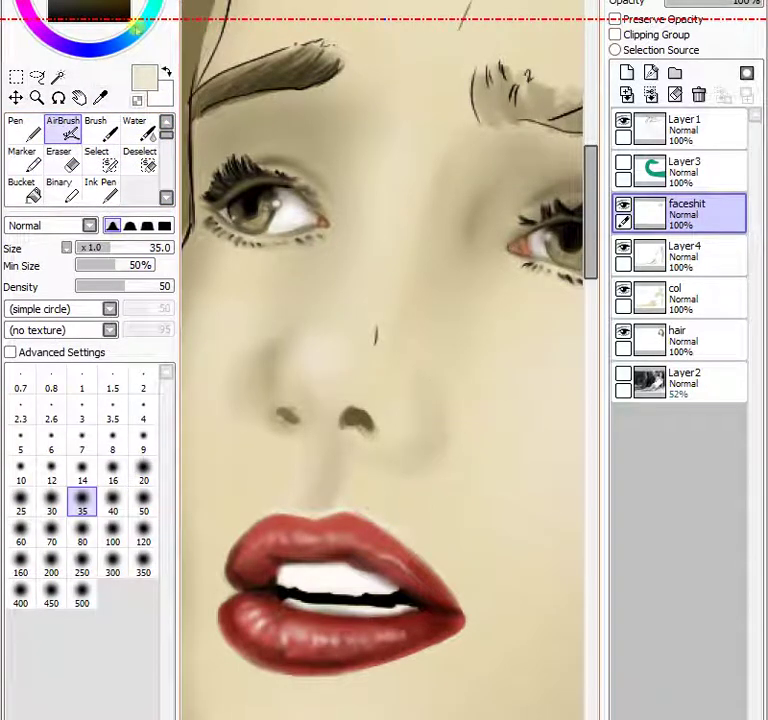
pyautogui.click(82, 6)
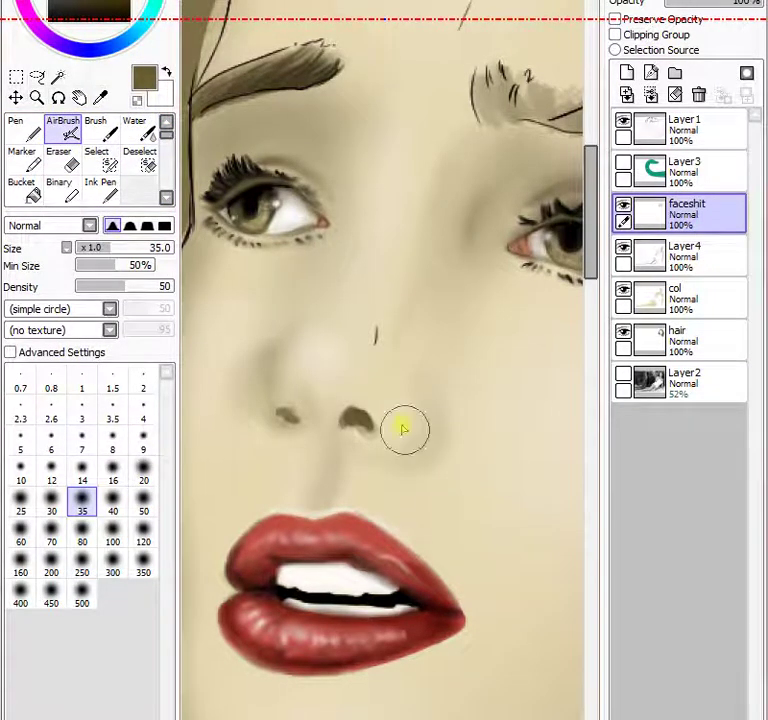
pyautogui.moveTo(402, 461)
pyautogui.mouseDown()
pyautogui.moveTo(393, 456)
pyautogui.moveTo(435, 430)
pyautogui.mouseUp()
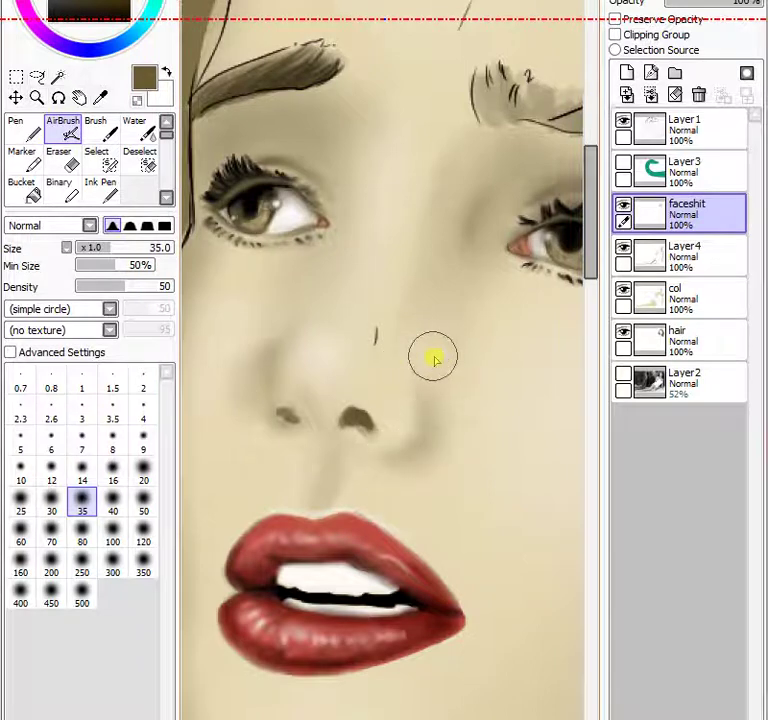
pyautogui.click(52, 470)
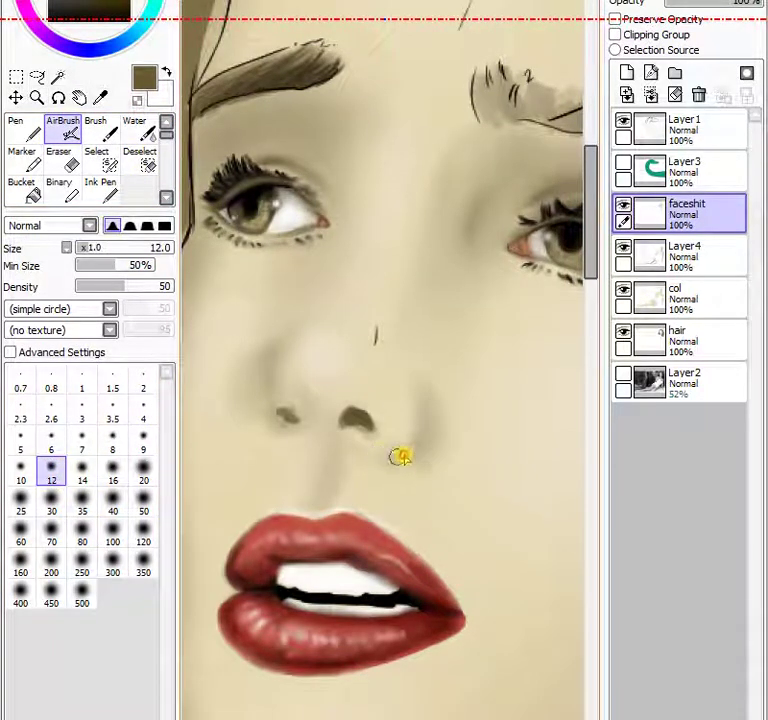
pyautogui.moveTo(400, 456); pyautogui.dragTo(427, 416)
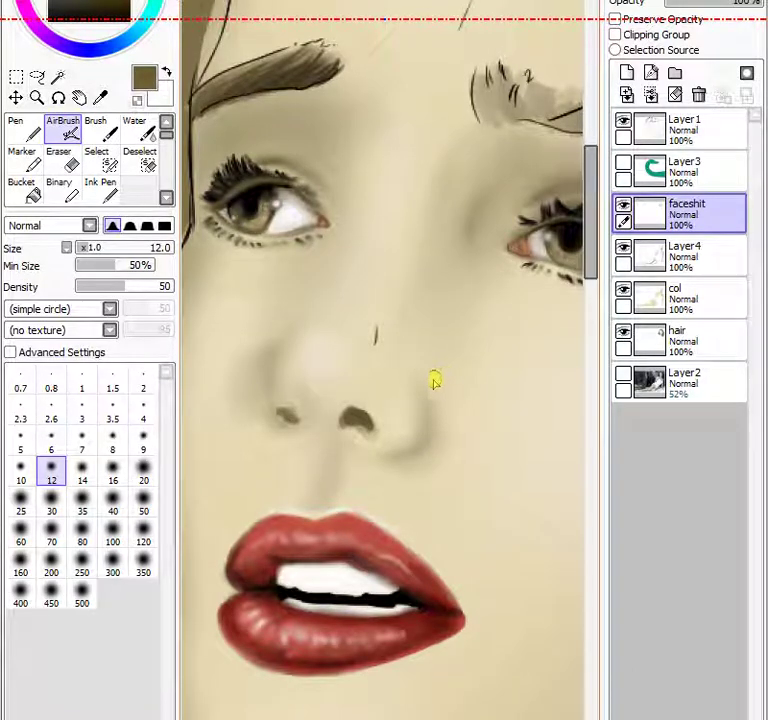
pyautogui.click(21, 470)
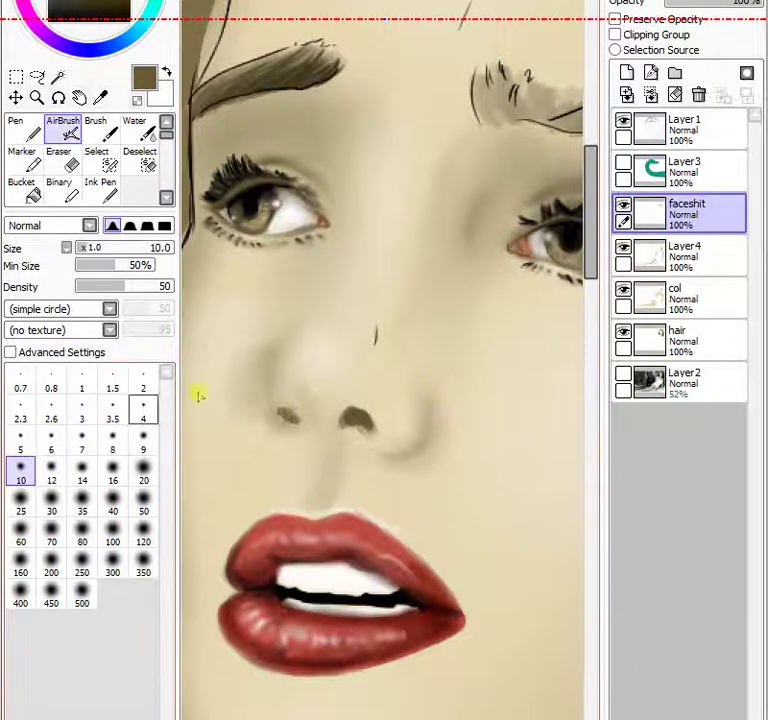
pyautogui.click(140, 440)
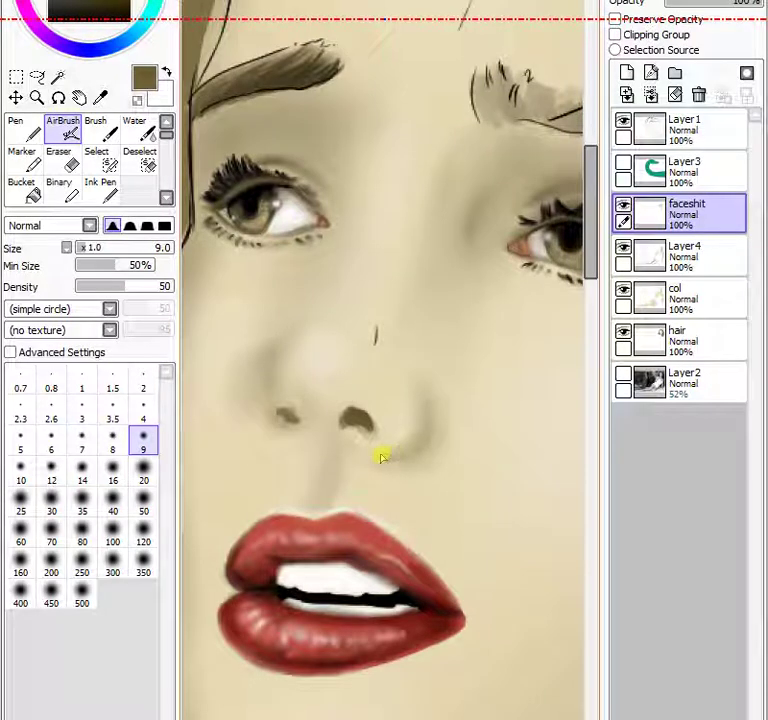
pyautogui.moveTo(408, 457); pyautogui.dragTo(428, 431)
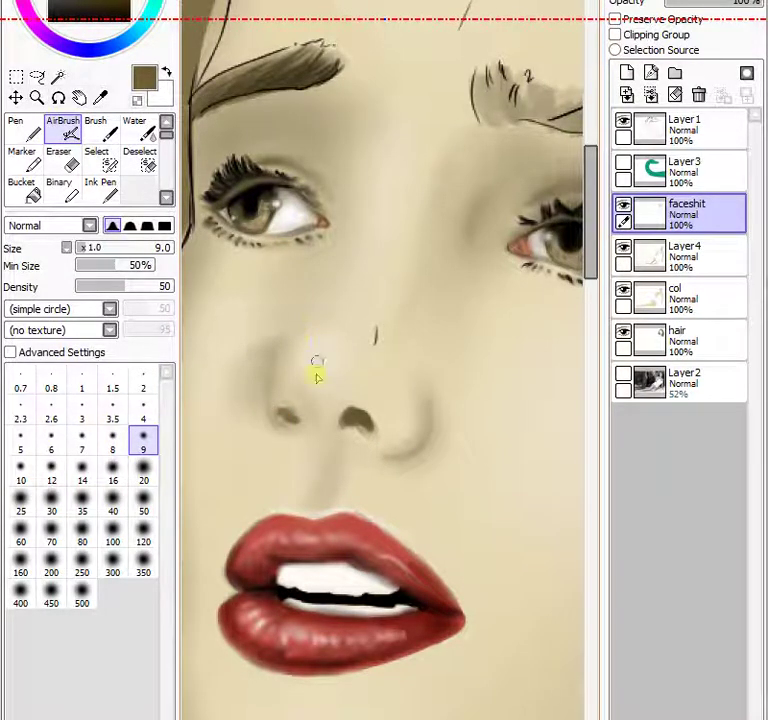
# Draw the nose's far contour from the bridge down to the far nostril in olive brown with the AirBrush at size 9.
pyautogui.moveTo(306, 424); pyautogui.dragTo(296, 416)
pyautogui.click(345, 258)
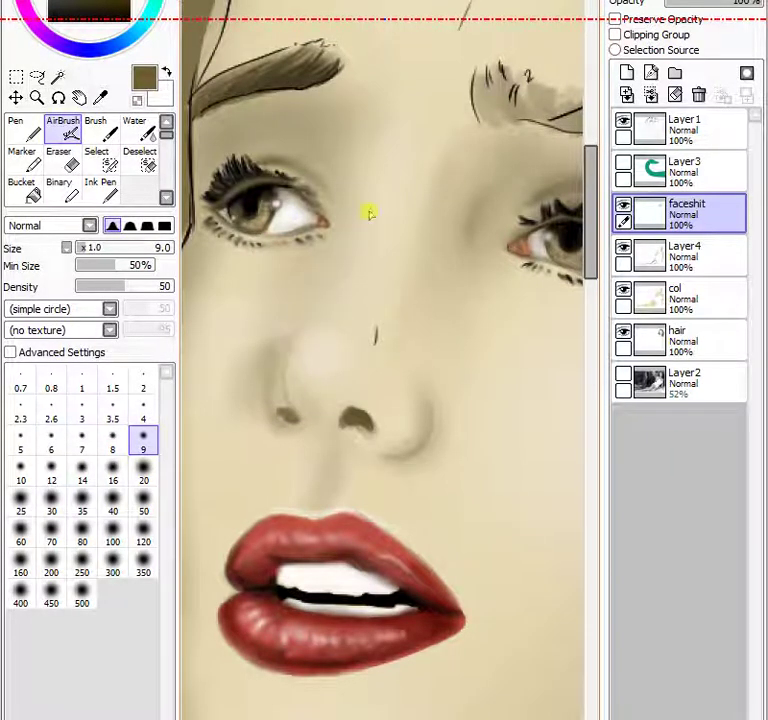
pyautogui.click(369, 212)
pyautogui.click(289, 352)
pyautogui.hotkey('ctrl', 'z')
pyautogui.click(286, 338)
pyautogui.moveTo(296, 332); pyautogui.dragTo(275, 378)
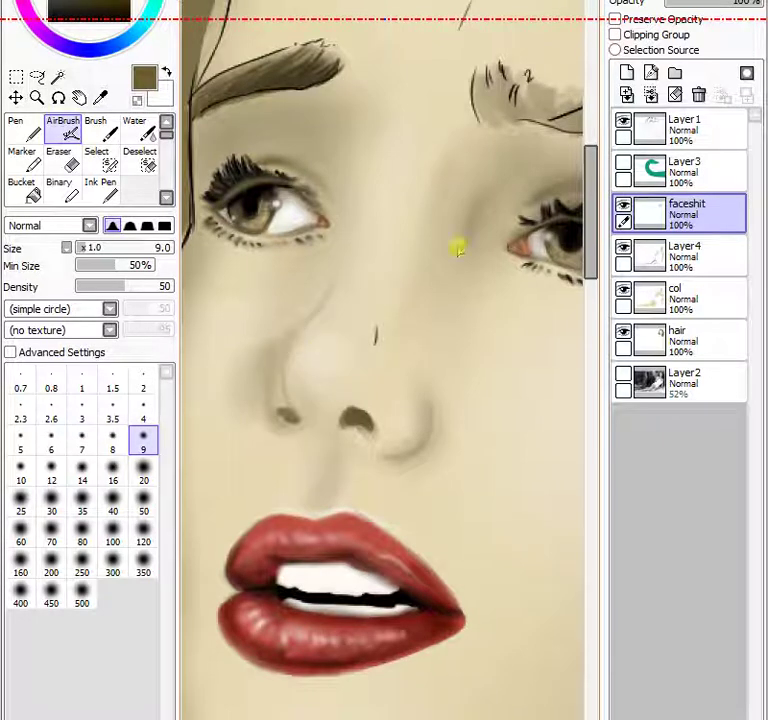
pyautogui.moveTo(305, 322)
pyautogui.mouseDown()
pyautogui.moveTo(276, 359)
pyautogui.moveTo(313, 313)
pyautogui.moveTo(285, 333)
pyautogui.moveTo(325, 305)
pyautogui.moveTo(275, 342)
pyautogui.moveTo(344, 295)
pyautogui.moveTo(282, 328)
pyautogui.mouseUp()
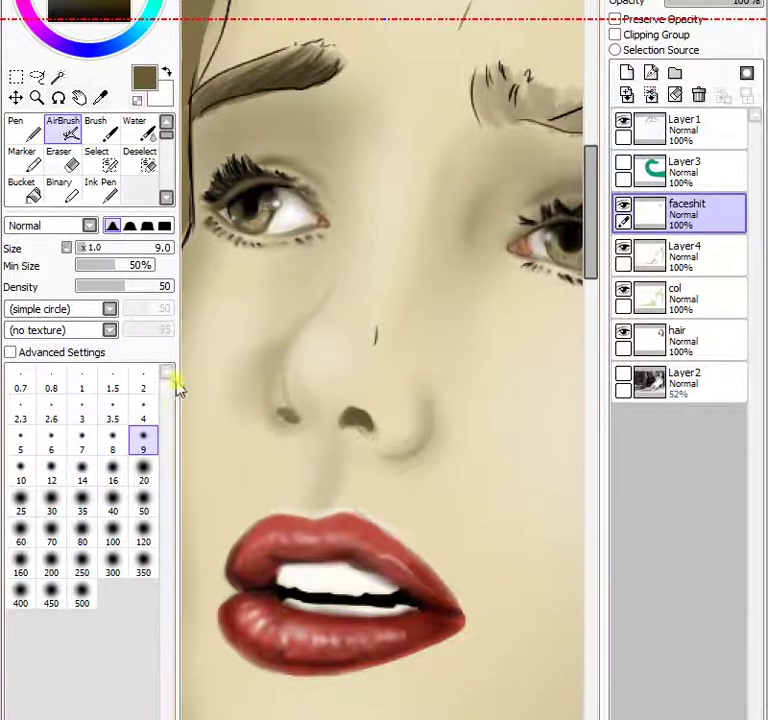
# Blend the far contour of the nose and nostril wing into the skin with the Blur tool at size 8.
pyautogui.scroll(-2, 165, 178)
pyautogui.click(140, 160)
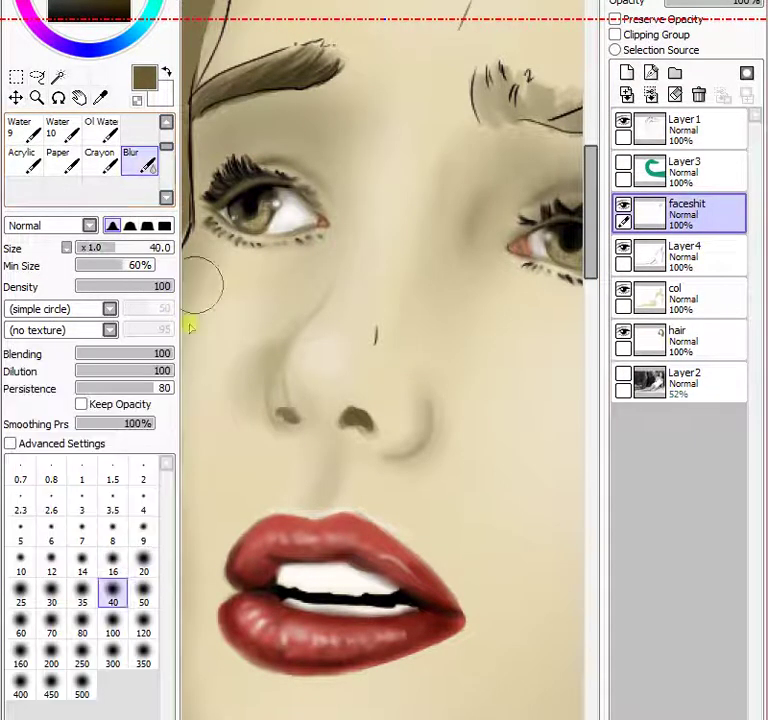
pyautogui.click(112, 531)
pyautogui.moveTo(306, 309)
pyautogui.mouseDown()
pyautogui.moveTo(268, 363)
pyautogui.moveTo(305, 313)
pyautogui.moveTo(278, 356)
pyautogui.moveTo(300, 315)
pyautogui.moveTo(268, 336)
pyautogui.moveTo(261, 329)
pyautogui.moveTo(280, 316)
pyautogui.moveTo(234, 348)
pyautogui.moveTo(226, 378)
pyautogui.mouseUp()
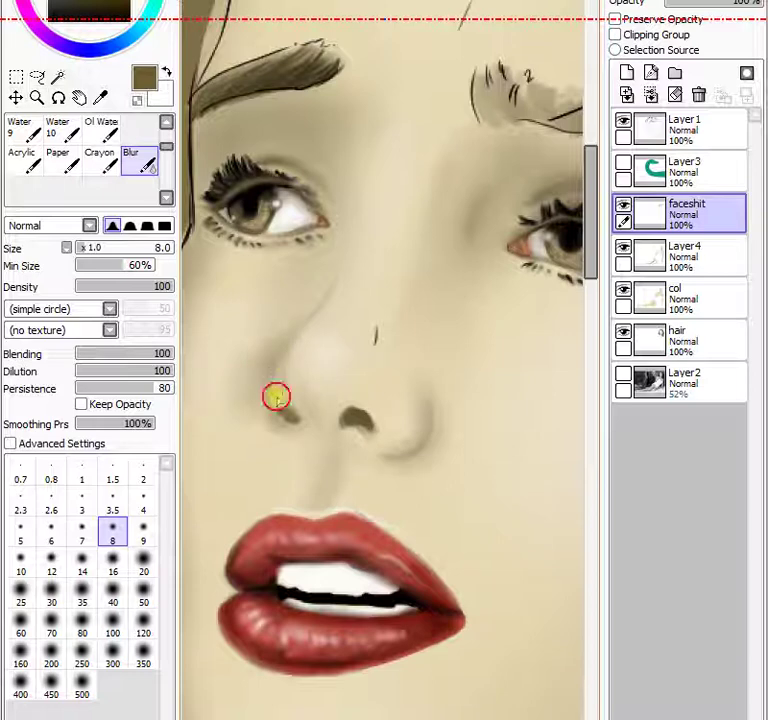
# Darken both nostrils, the crease under the nearer nostril wing and the philtrum in dark brown with the AirBrush at size 9.
pyautogui.click(98, 5)
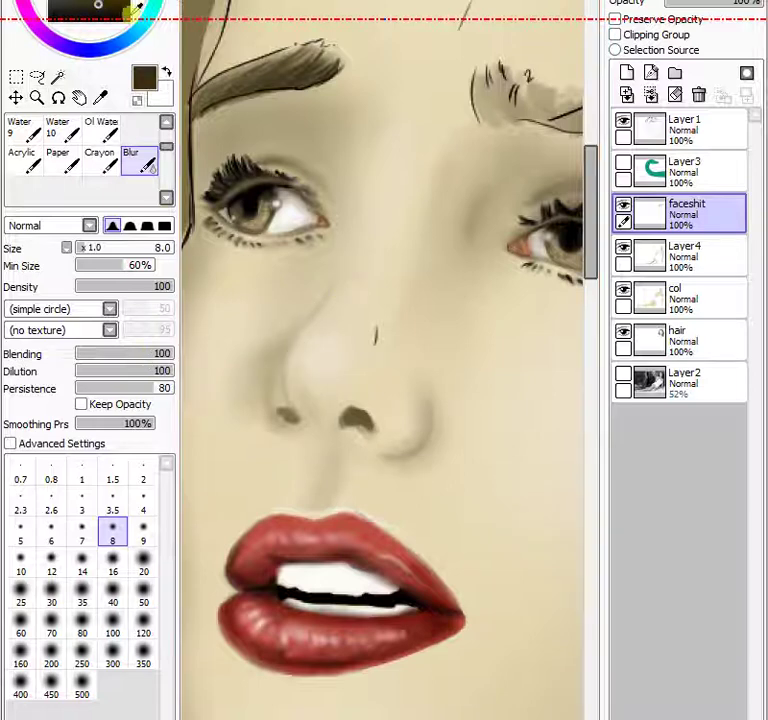
pyautogui.scroll(2, 167, 135)
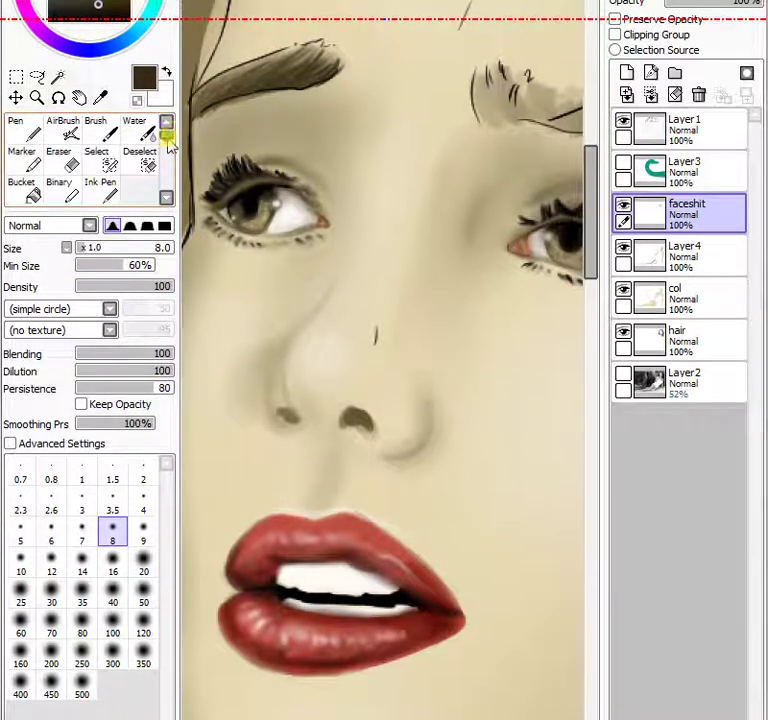
pyautogui.click(62, 128)
pyautogui.moveTo(353, 421)
pyautogui.mouseDown()
pyautogui.moveTo(358, 413)
pyautogui.moveTo(368, 430)
pyautogui.mouseUp()
pyautogui.moveTo(291, 416); pyautogui.dragTo(286, 417)
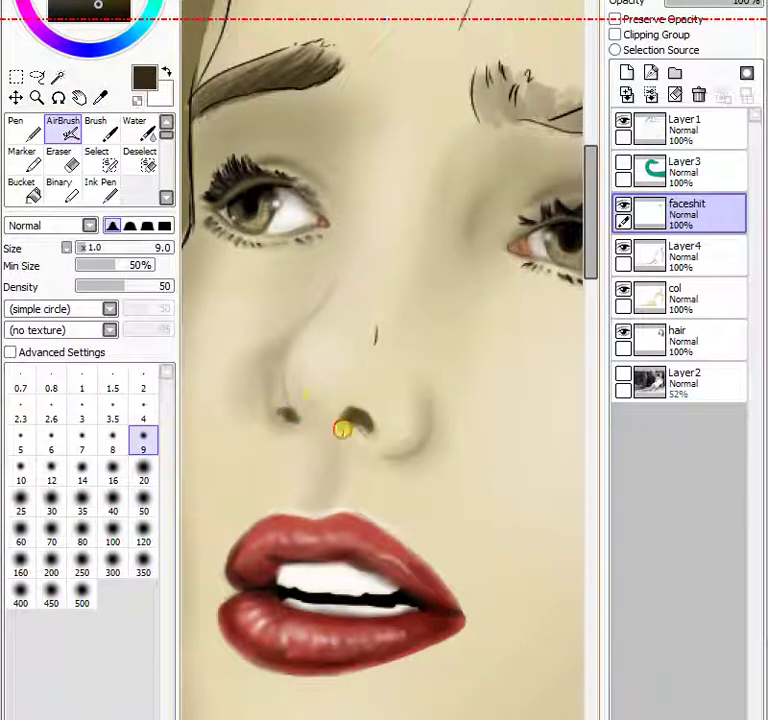
pyautogui.moveTo(368, 403); pyautogui.dragTo(362, 412)
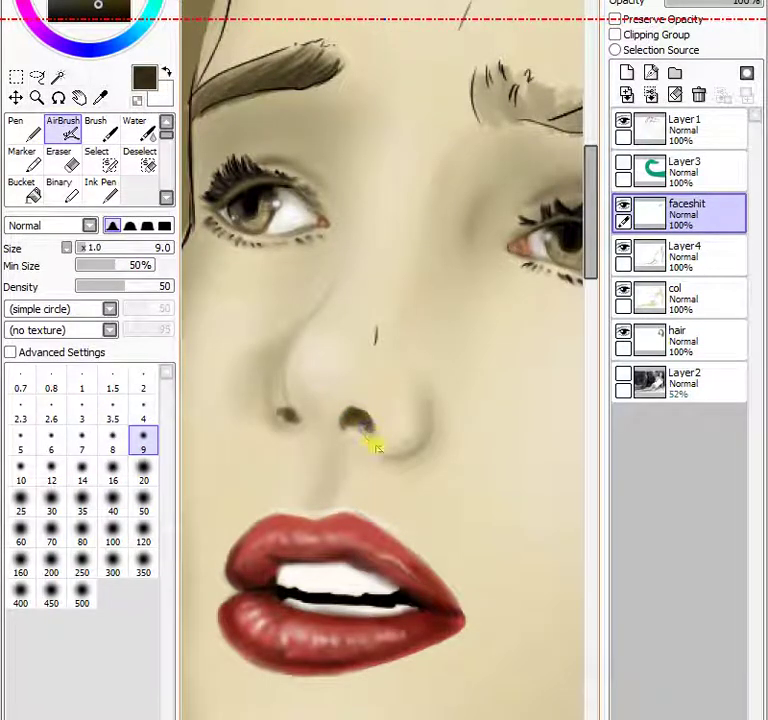
pyautogui.moveTo(389, 453); pyautogui.dragTo(436, 442)
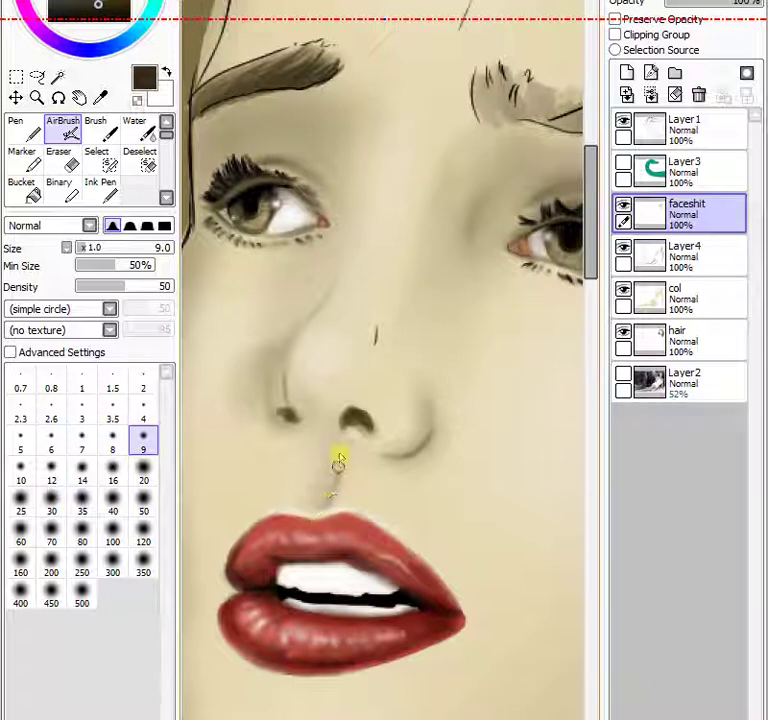
pyautogui.moveTo(318, 509); pyautogui.dragTo(342, 449)
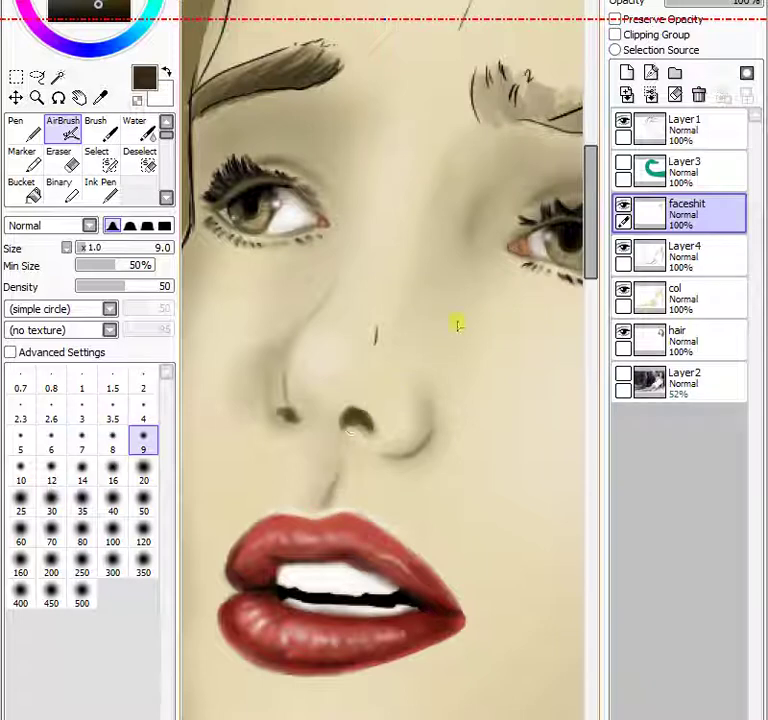
# Blend the philtrum shadow, the nearer nostril's edge and the nose bridge into the skin with the Blur tool at size 8.
pyautogui.scroll(-2, 100, 150)
pyautogui.click(143, 163)
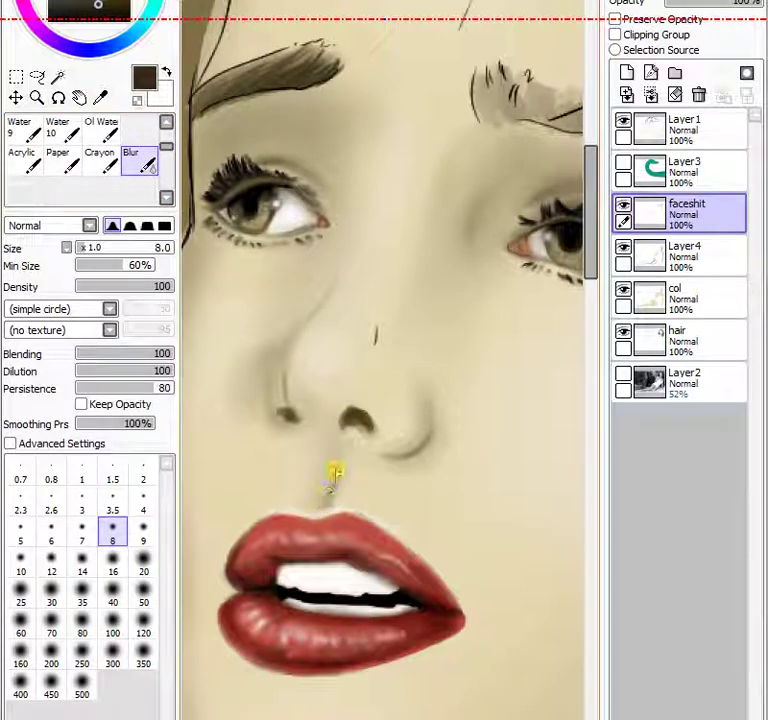
pyautogui.moveTo(334, 472)
pyautogui.mouseDown()
pyautogui.moveTo(327, 490)
pyautogui.moveTo(360, 411)
pyautogui.moveTo(314, 505)
pyautogui.moveTo(378, 430)
pyautogui.mouseUp()
pyautogui.moveTo(360, 379)
pyautogui.mouseDown()
pyautogui.moveTo(287, 386)
pyautogui.moveTo(354, 230)
pyautogui.mouseUp()
pyautogui.moveTo(390, 278); pyautogui.dragTo(348, 270)
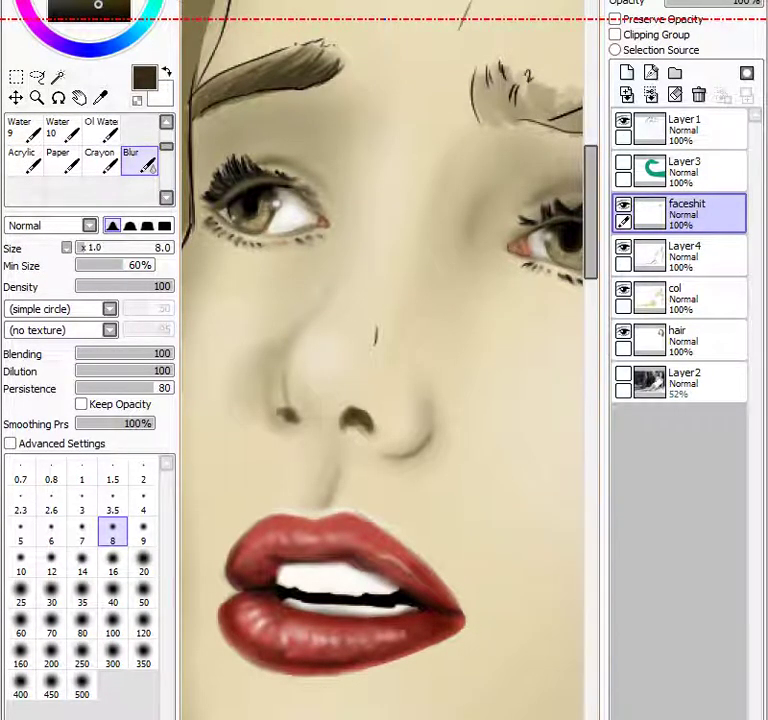
# Pick a lighter olive brown and switch to the AirBrush for shading around the eyes.
pyautogui.scroll(-2, 386, 476)
pyautogui.moveTo(102, 4); pyautogui.dragTo(96, 2)
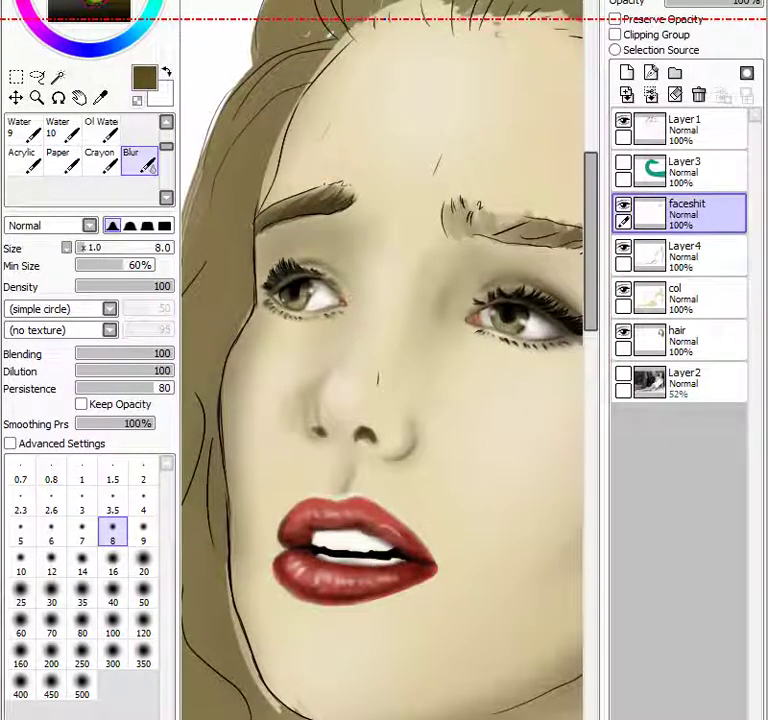
pyautogui.scroll(2, 154, 128)
pyautogui.click(62, 125)
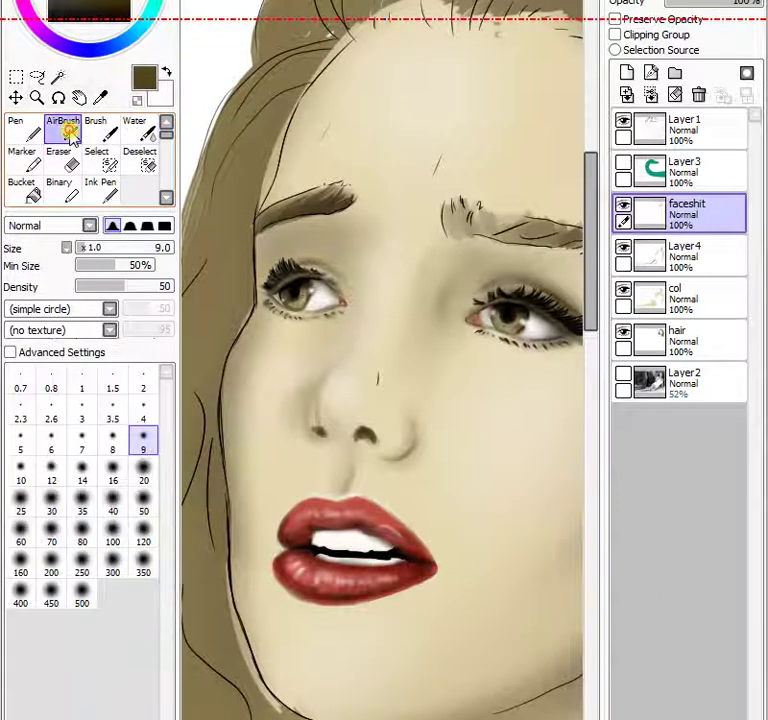
pyautogui.click(112, 498)
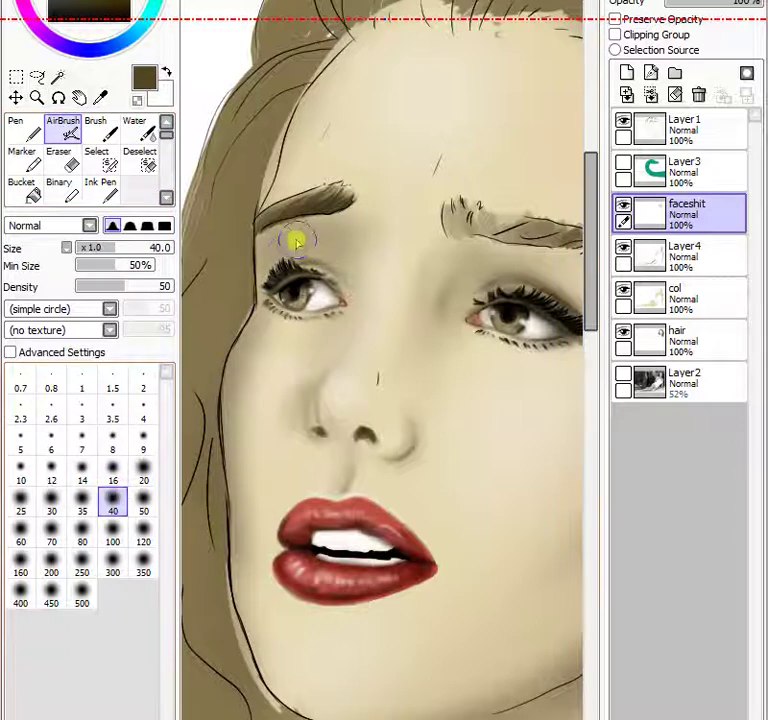
pyautogui.moveTo(299, 243)
pyautogui.mouseDown()
pyautogui.moveTo(255, 286)
pyautogui.moveTo(321, 249)
pyautogui.mouseUp()
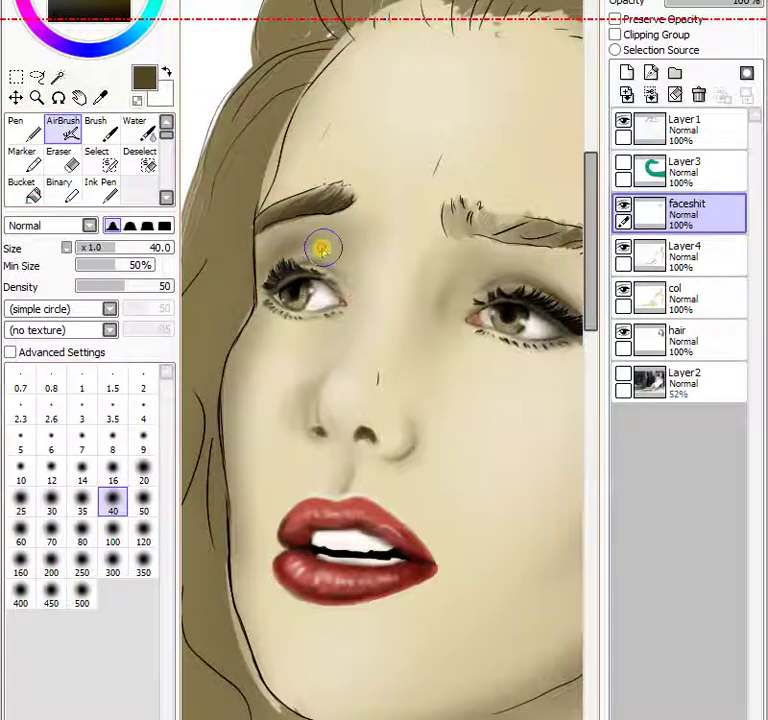
pyautogui.moveTo(278, 277)
pyautogui.mouseDown()
pyautogui.moveTo(334, 248)
pyautogui.moveTo(296, 258)
pyautogui.moveTo(343, 258)
pyautogui.moveTo(318, 220)
pyautogui.moveTo(301, 220)
pyautogui.moveTo(276, 227)
pyautogui.moveTo(253, 249)
pyautogui.moveTo(325, 221)
pyautogui.moveTo(322, 237)
pyautogui.moveTo(346, 264)
pyautogui.mouseUp()
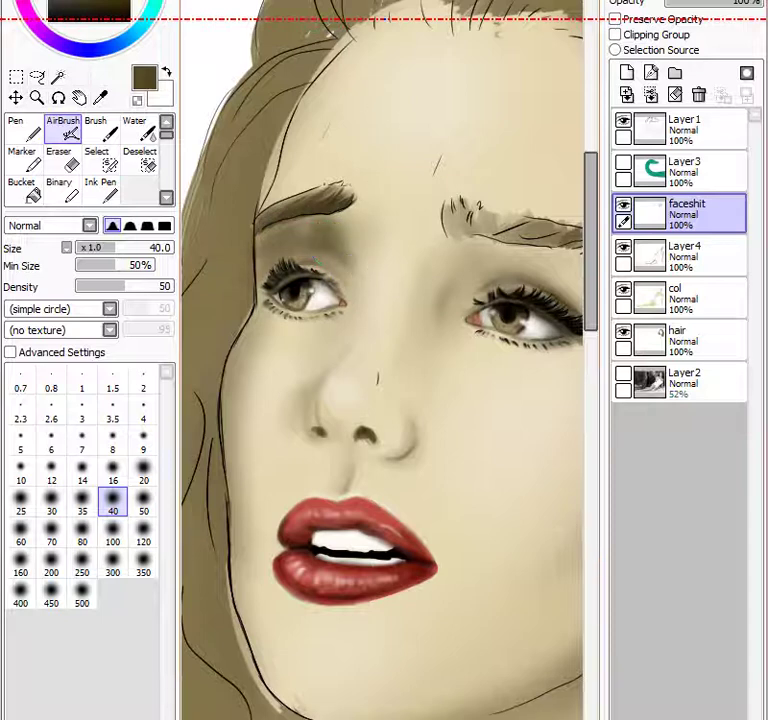
pyautogui.hotkey('ctrl', 'z')
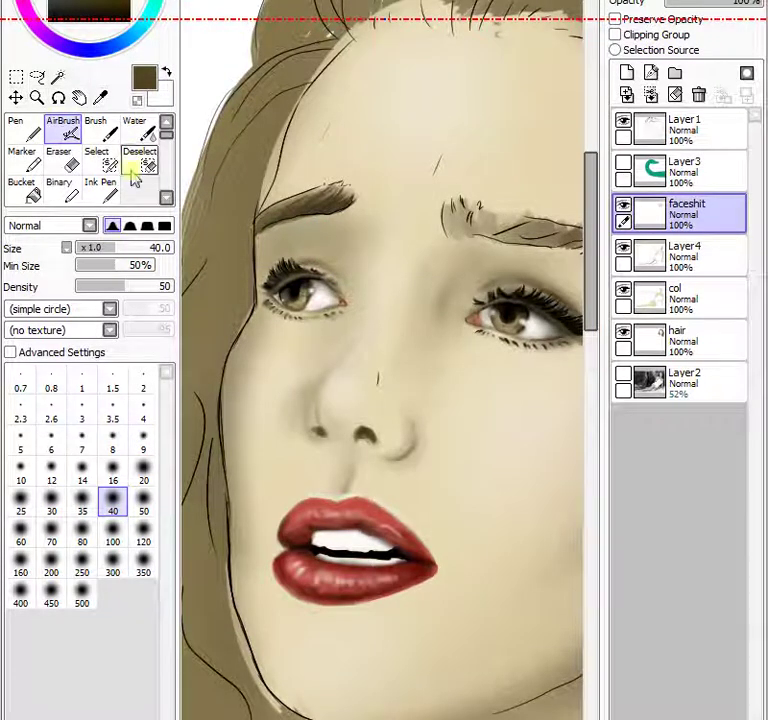
# Shade both upper eyelids, the side of the nose and the nearer eye's inner socket in olive brown with the AirBrush at size 80.
pyautogui.click(84, 532)
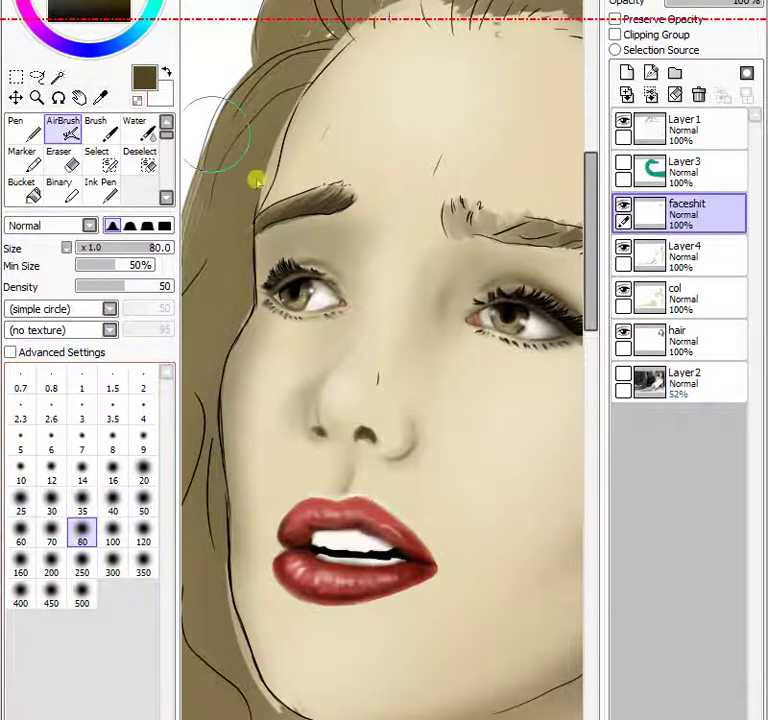
pyautogui.moveTo(270, 262)
pyautogui.mouseDown()
pyautogui.moveTo(345, 266)
pyautogui.moveTo(317, 240)
pyautogui.moveTo(350, 272)
pyautogui.mouseUp()
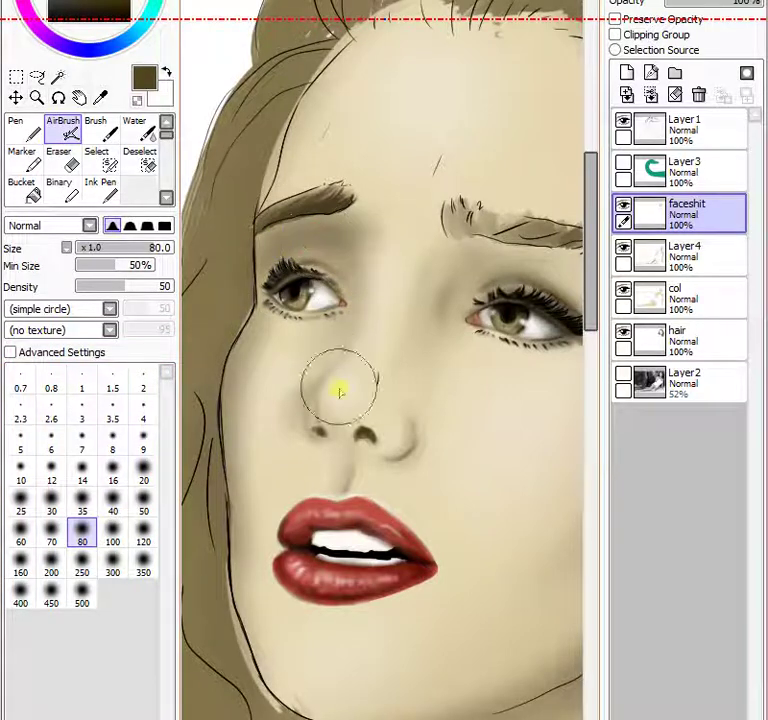
pyautogui.moveTo(320, 360)
pyautogui.mouseDown()
pyautogui.moveTo(395, 155)
pyautogui.moveTo(403, 172)
pyautogui.moveTo(500, 197)
pyautogui.moveTo(475, 263)
pyautogui.moveTo(456, 280)
pyautogui.moveTo(460, 258)
pyautogui.moveTo(431, 316)
pyautogui.moveTo(463, 212)
pyautogui.moveTo(422, 315)
pyautogui.moveTo(452, 203)
pyautogui.moveTo(505, 195)
pyautogui.moveTo(448, 270)
pyautogui.moveTo(529, 240)
pyautogui.moveTo(455, 258)
pyautogui.moveTo(461, 246)
pyautogui.moveTo(505, 255)
pyautogui.moveTo(446, 266)
pyautogui.moveTo(433, 283)
pyautogui.moveTo(452, 210)
pyautogui.moveTo(481, 204)
pyautogui.moveTo(466, 250)
pyautogui.moveTo(545, 265)
pyautogui.moveTo(524, 270)
pyautogui.moveTo(512, 256)
pyautogui.moveTo(560, 276)
pyautogui.moveTo(490, 243)
pyautogui.moveTo(542, 262)
pyautogui.moveTo(579, 260)
pyautogui.mouseUp()
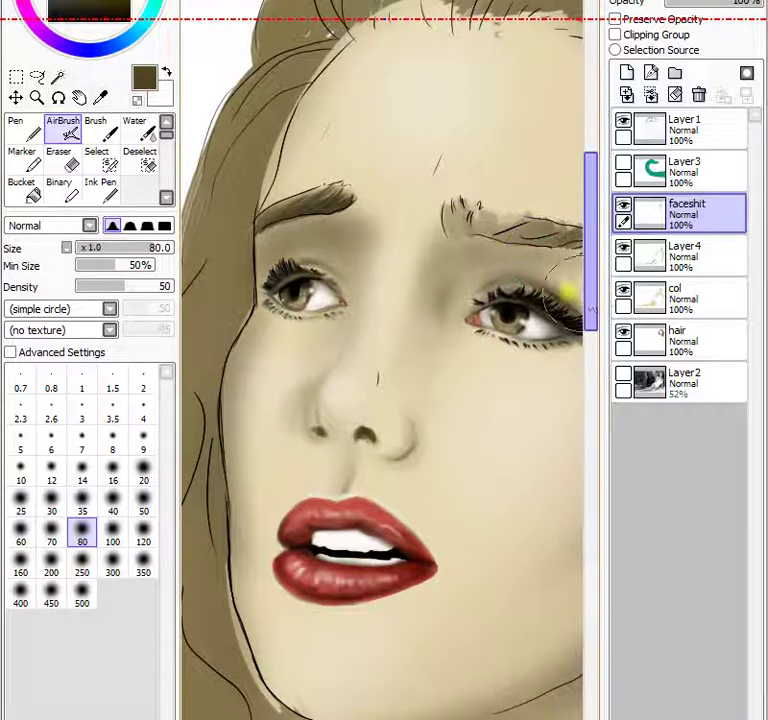
pyautogui.moveTo(446, 322); pyautogui.dragTo(441, 271)
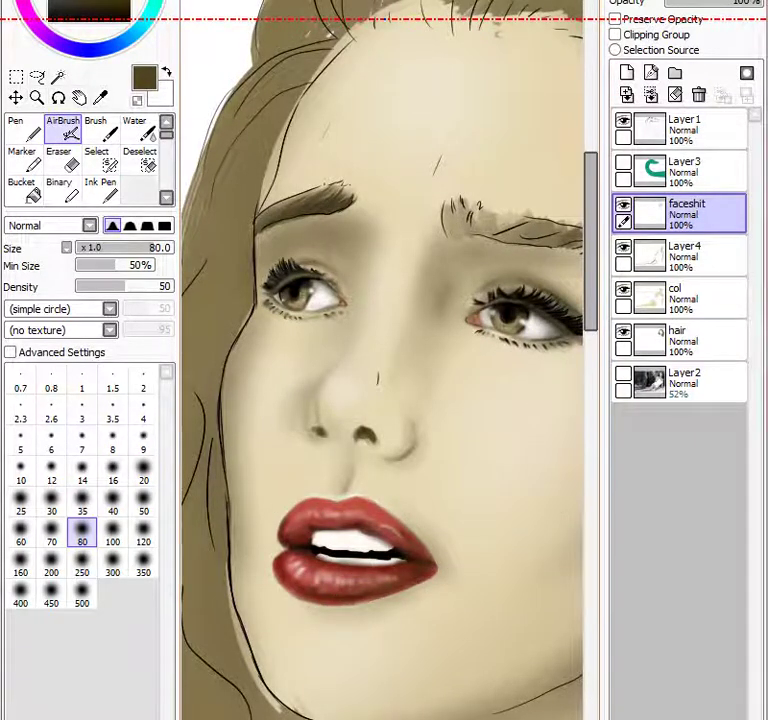
# Check the shading on the whole portrait and save the painting.
pyautogui.scroll(-5, 382, 465)
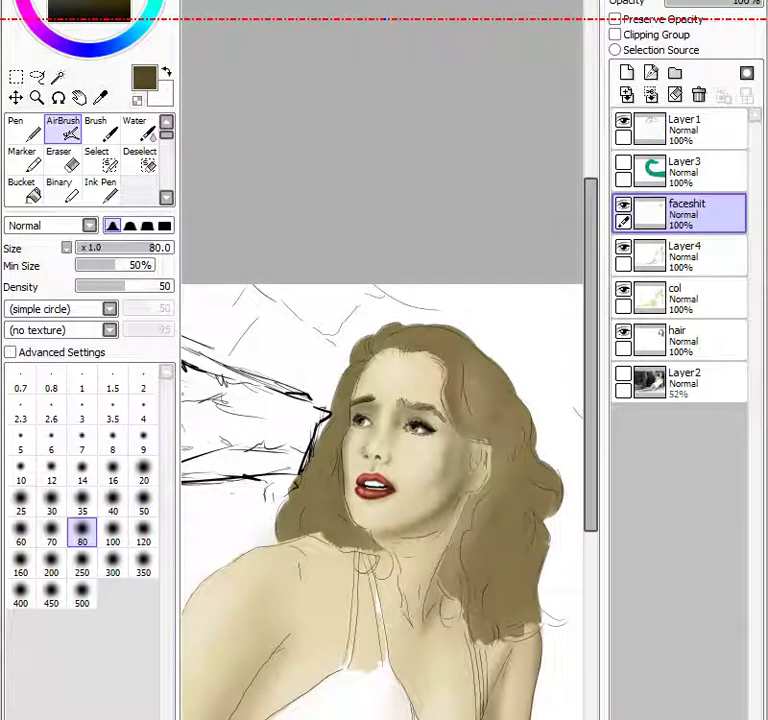
pyautogui.scroll(4, 390, 420)
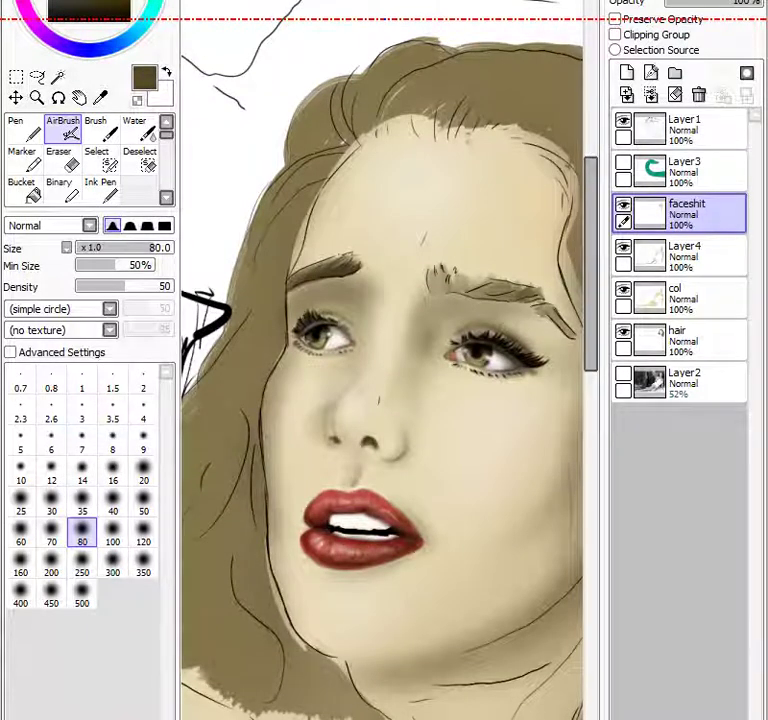
pyautogui.click(28, 0)
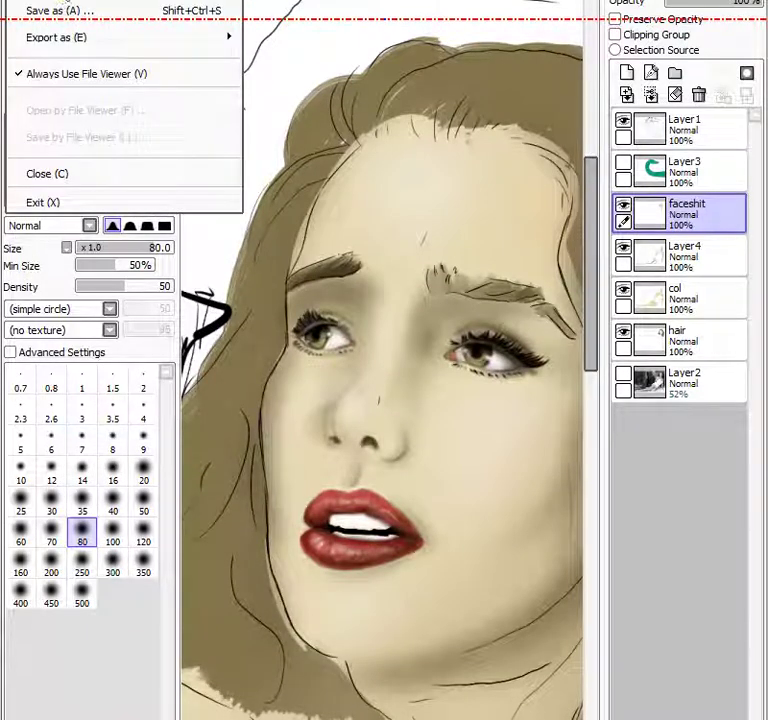
pyautogui.click(66, 3)
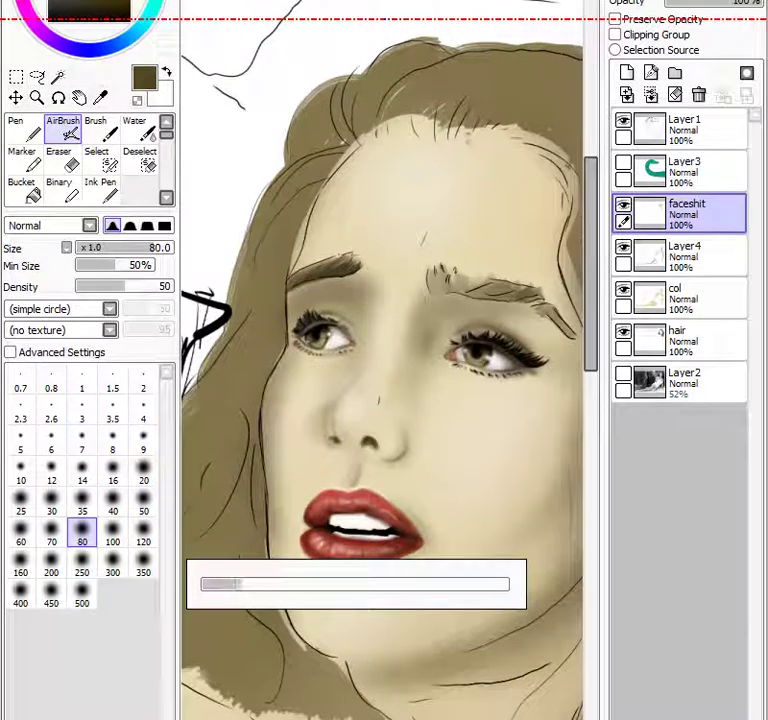